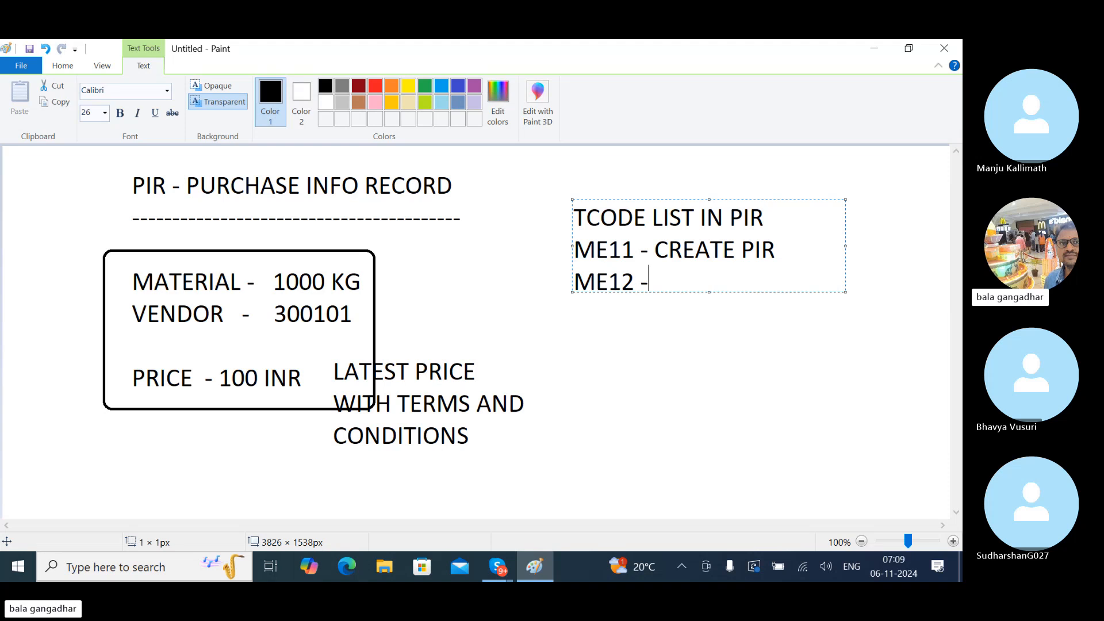
- Add the ME12 CHANGE, ME13 DISPLAY, ME14 DISPLAY CHANGES and ME15 DELETION FLAG FOR PIR lines
type("R")
key("Return")
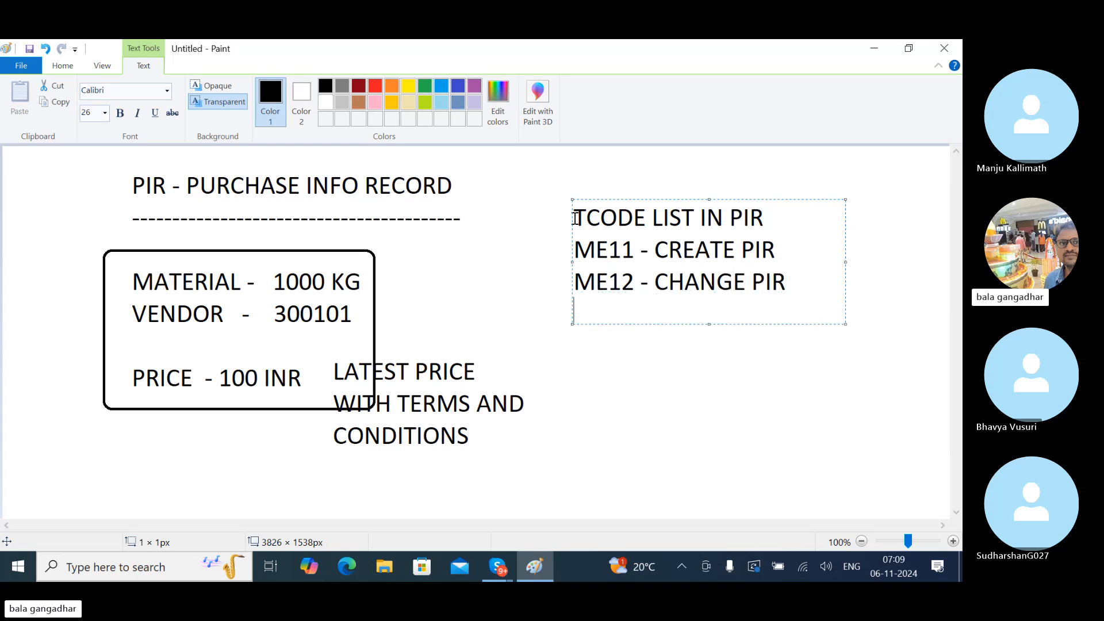
type("ME13 - DISPLAY ")
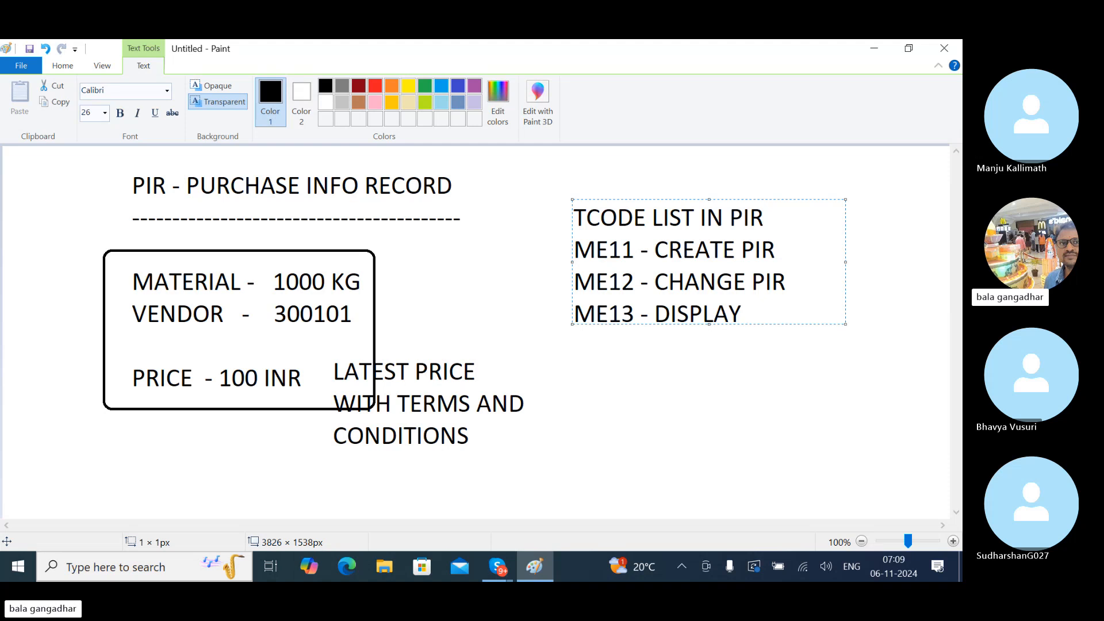
type("PIR")
key("Return")
type("ME")
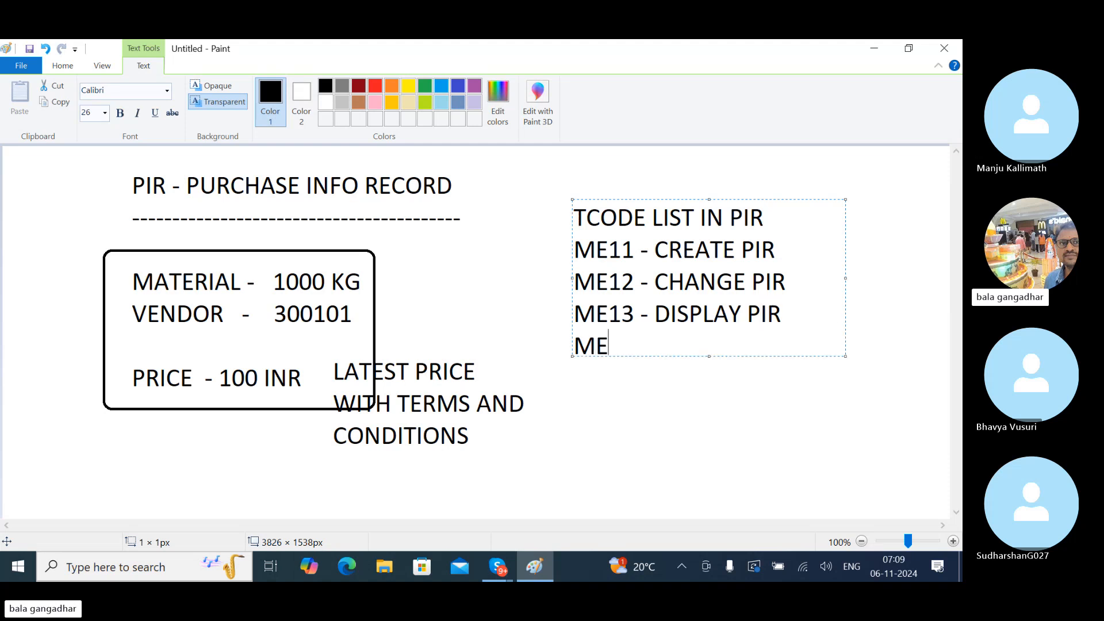
type("14 - DISPLAY CHAN")
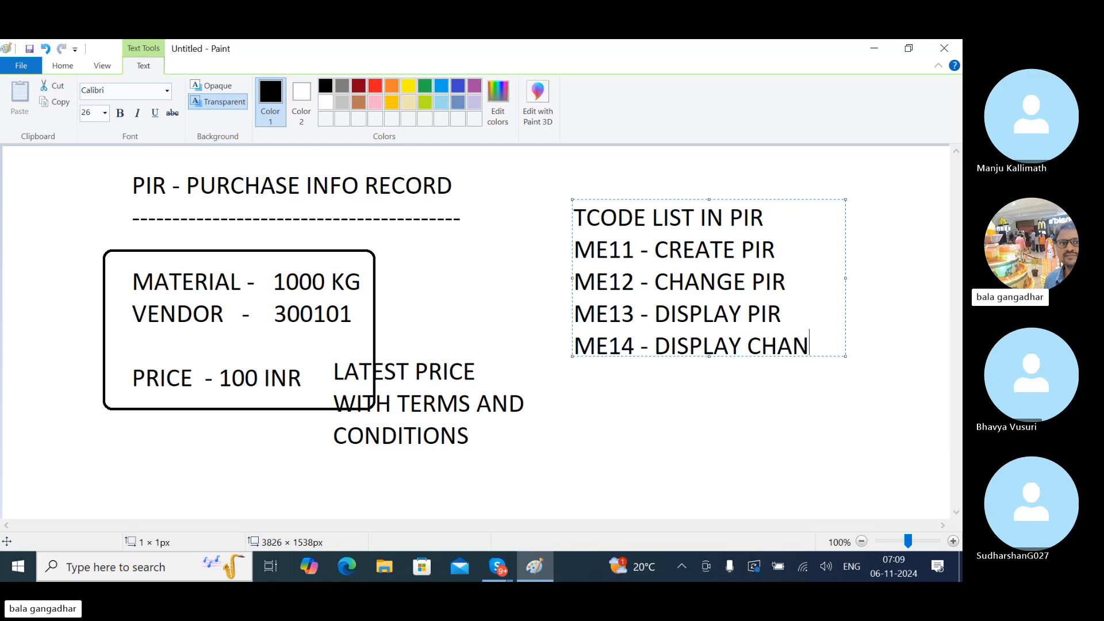
type("GES PIR")
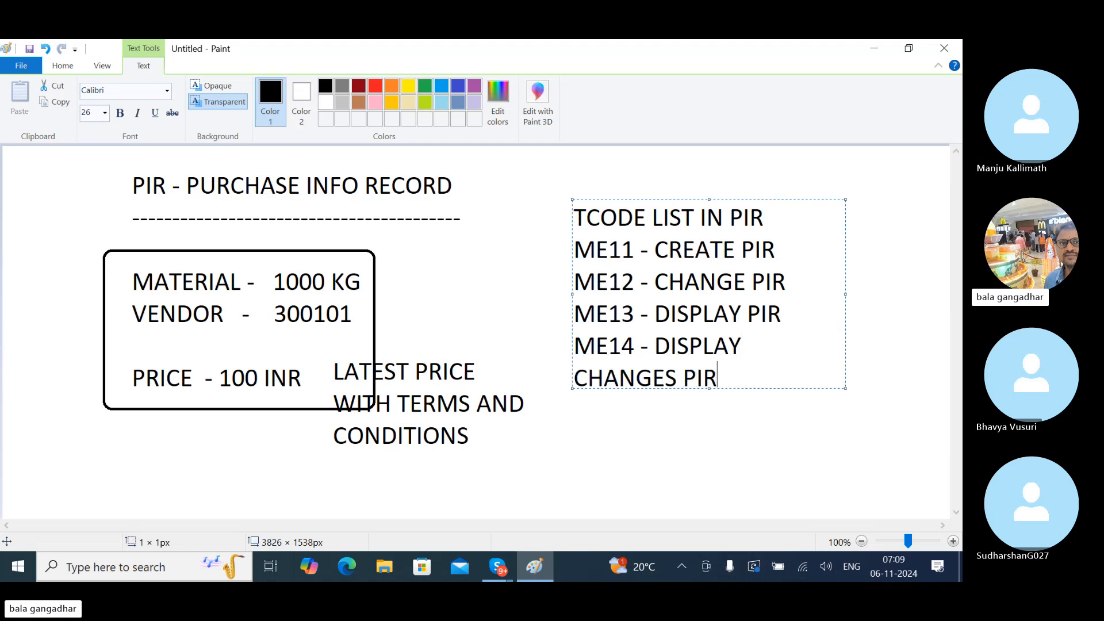
key("Return")
type("ME1")
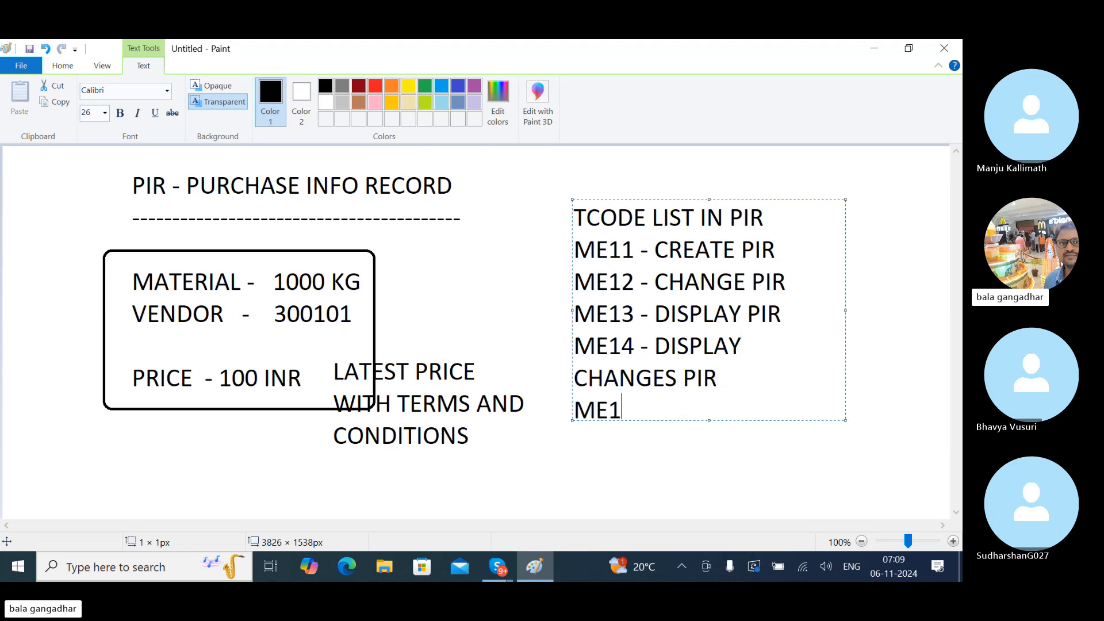
type("5 - DELETION ")
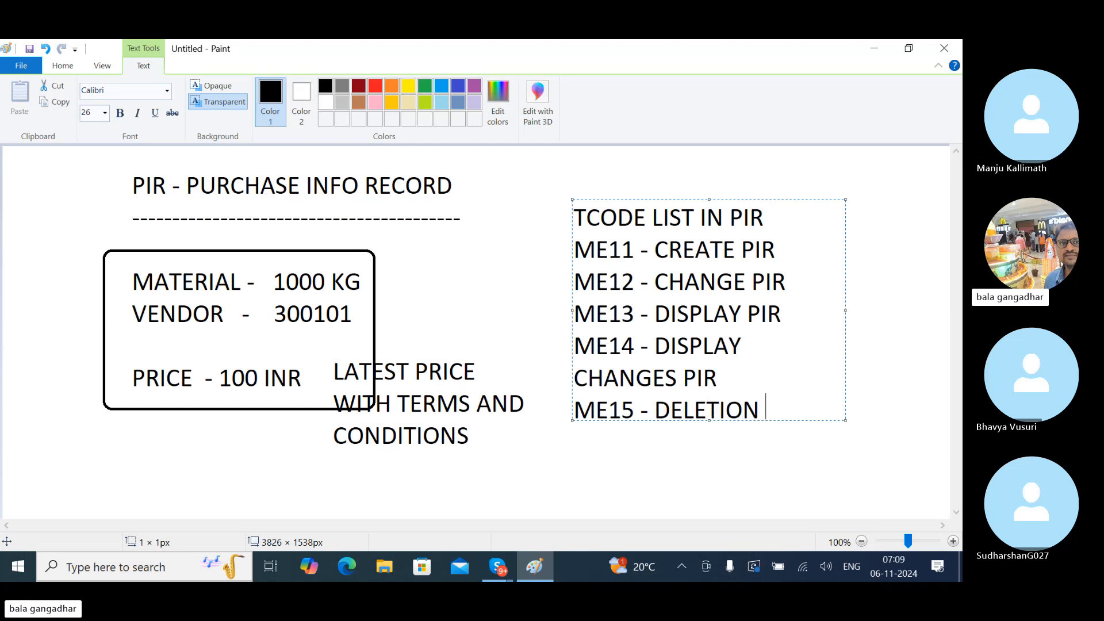
type("FLAG FOR PIR")
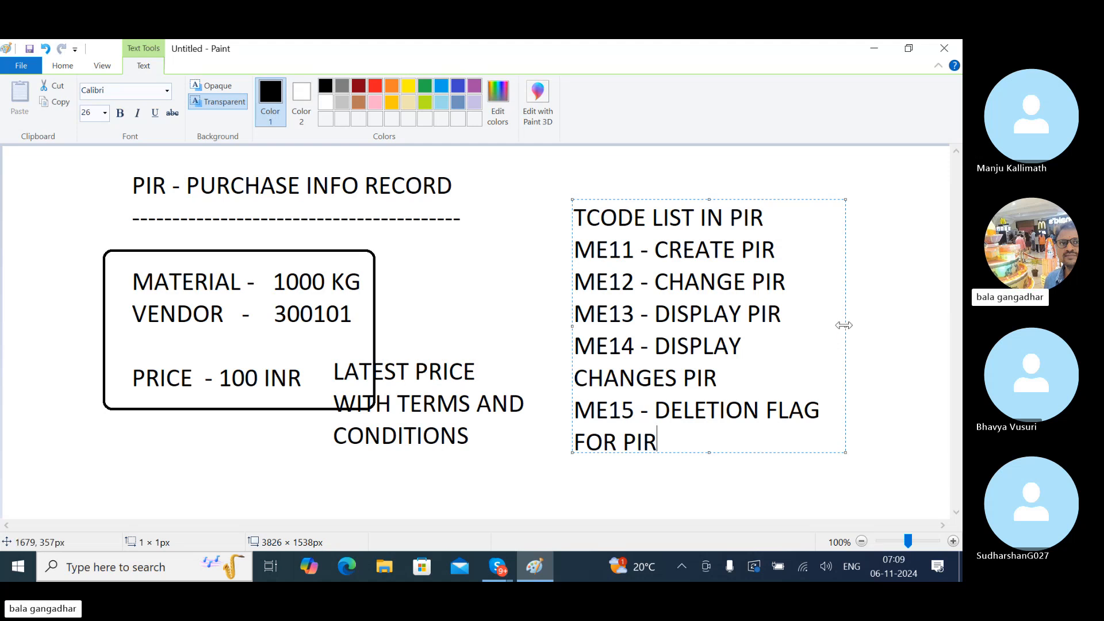
left_click_drag(843, 325, 948, 339)
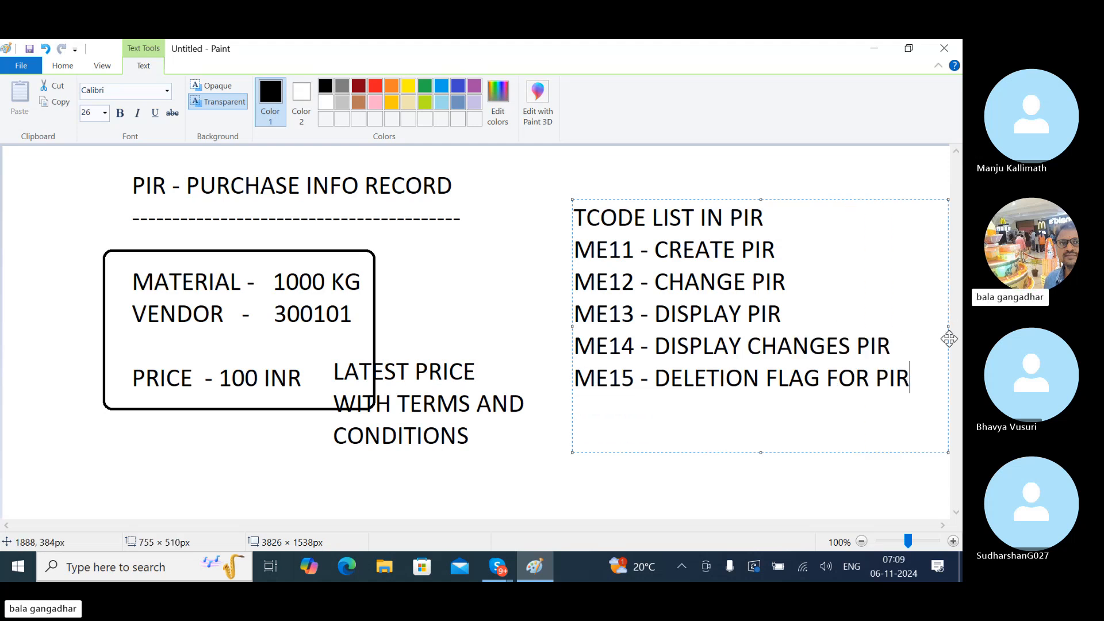
key("Return")
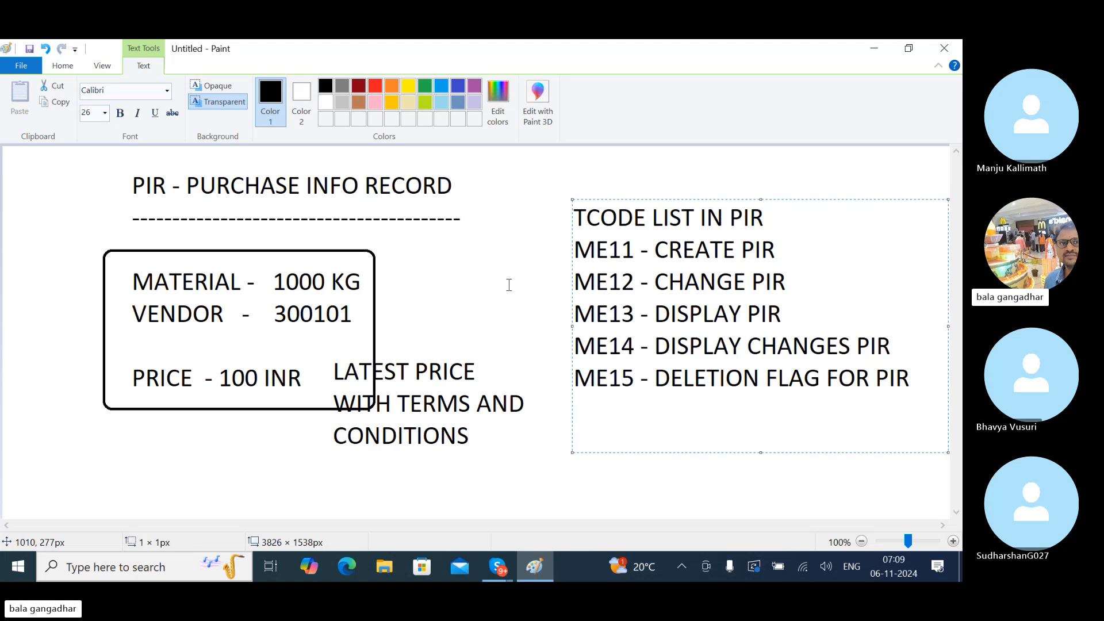
left_click(470, 144)
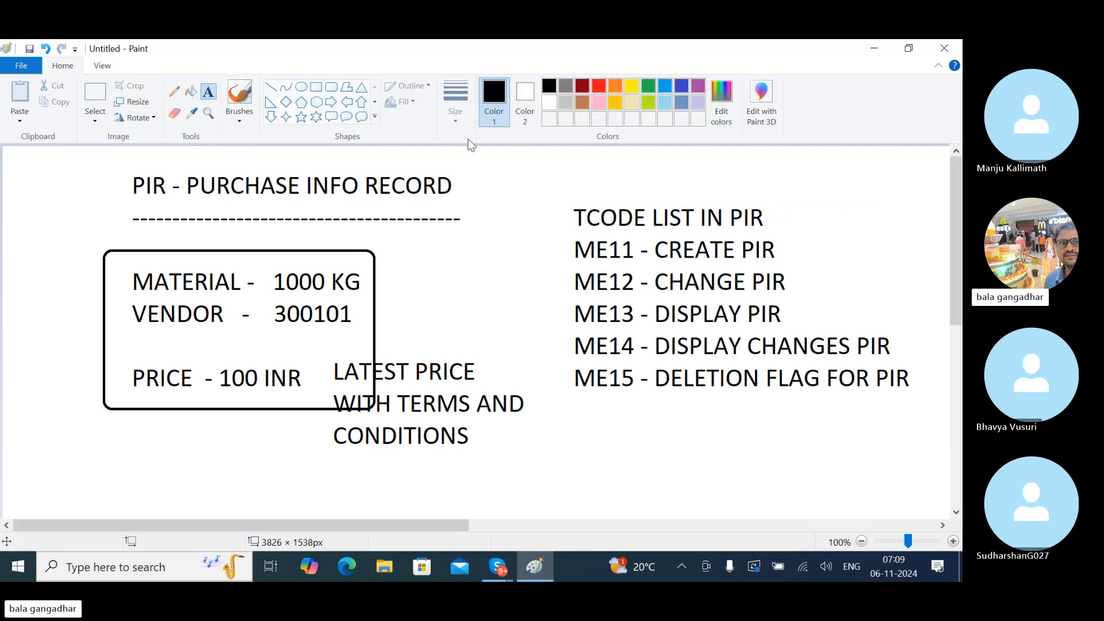
- Add a red 'REPORTS IN PIR' heading below the code list
left_click(598, 85)
left_click(571, 417)
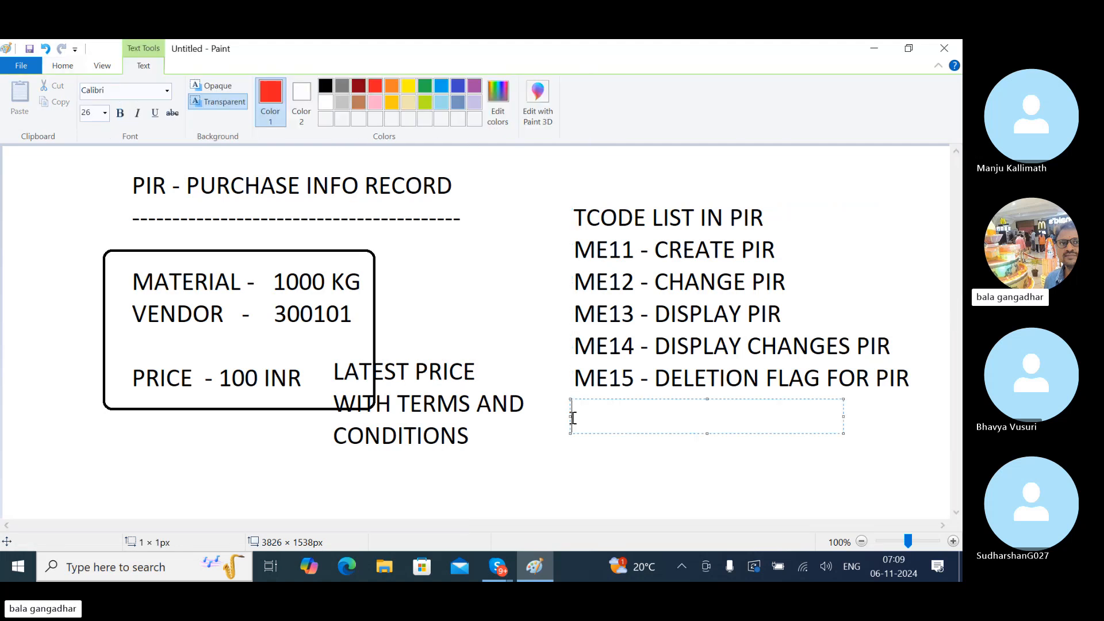
type("REPORTS ")
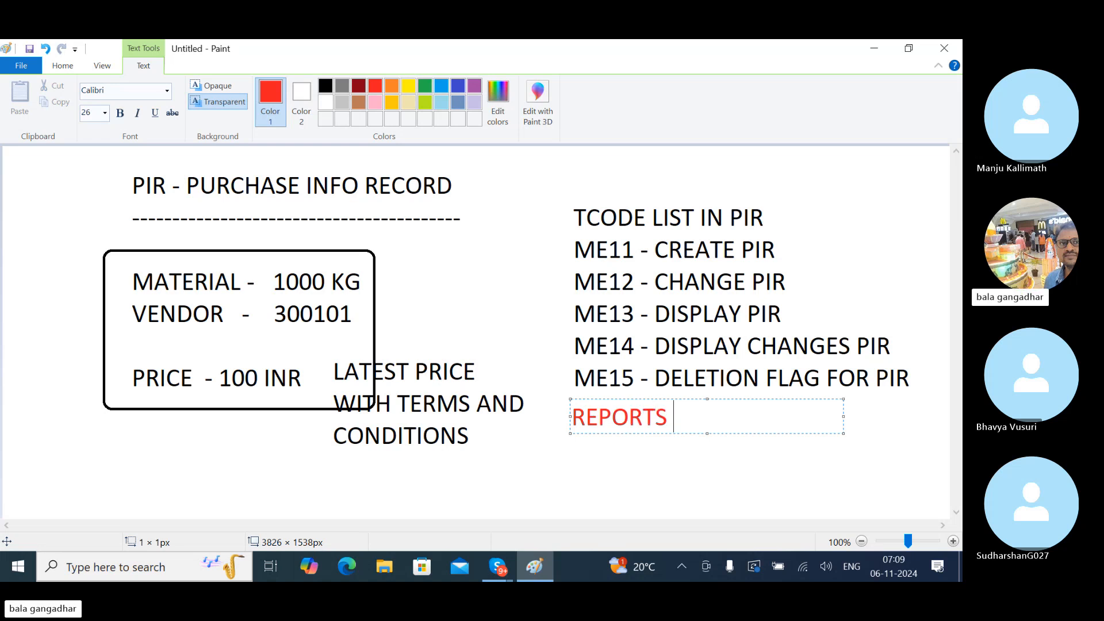
type("IN PIR")
key("Return")
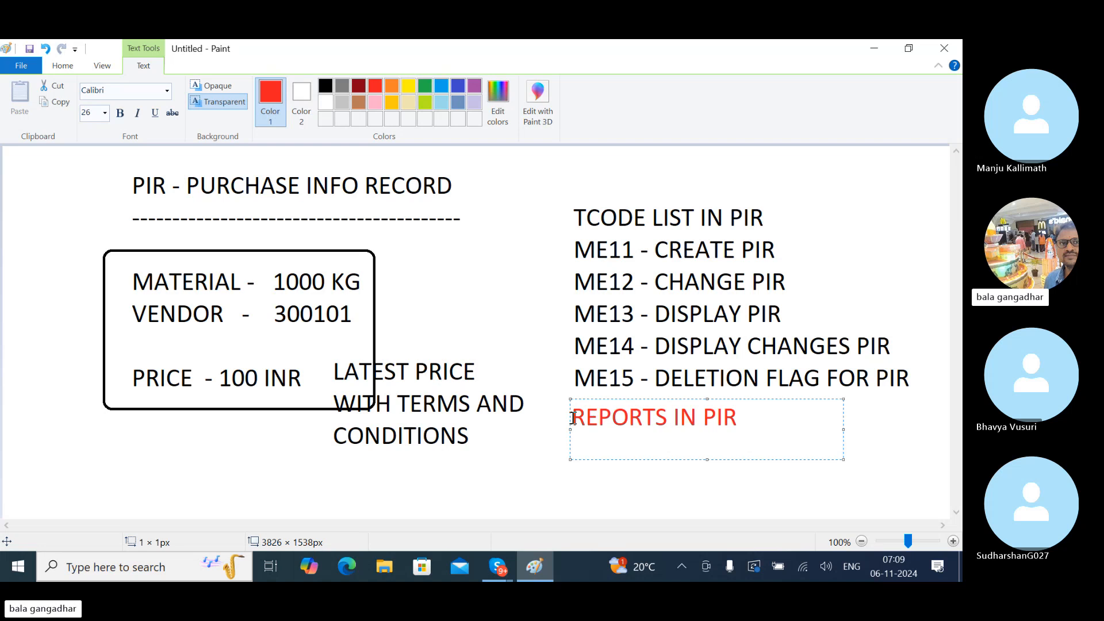
left_click(239, 453)
- Add red 'MM60' and 'MKVZ-VENDOR LIST' lines below the price box
left_click(153, 442)
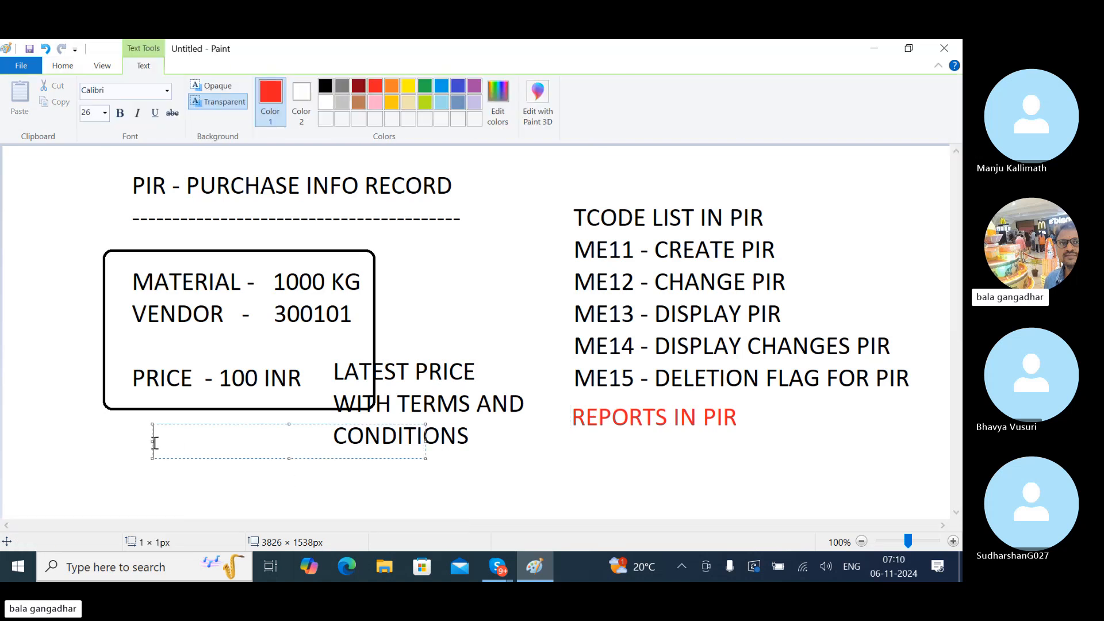
type("MM60")
key("Return")
type("MKVZ")
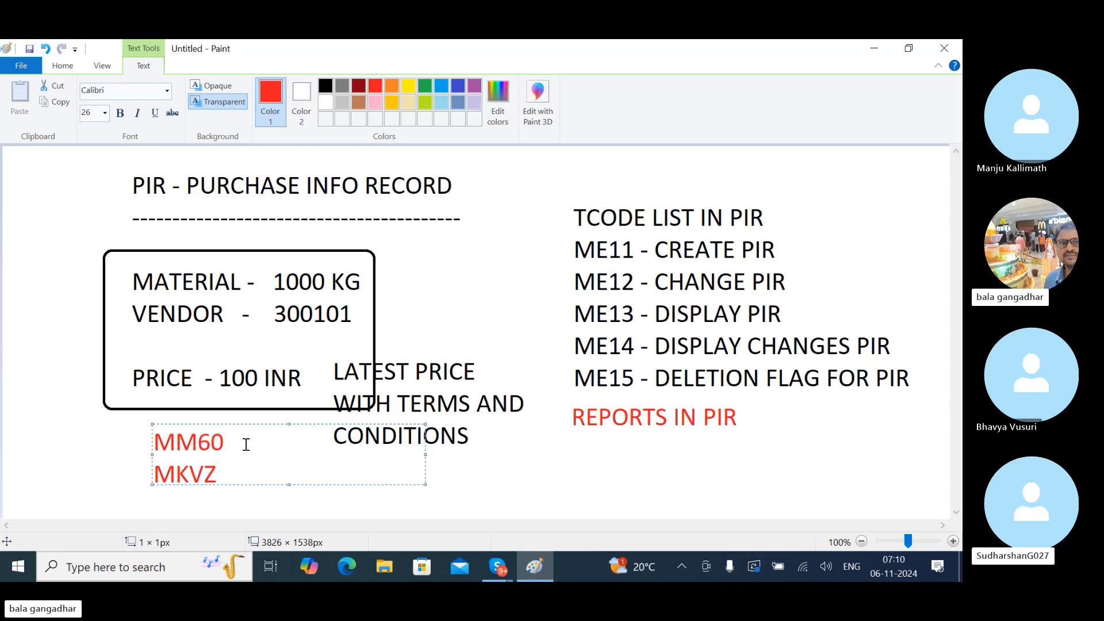
left_click(253, 473)
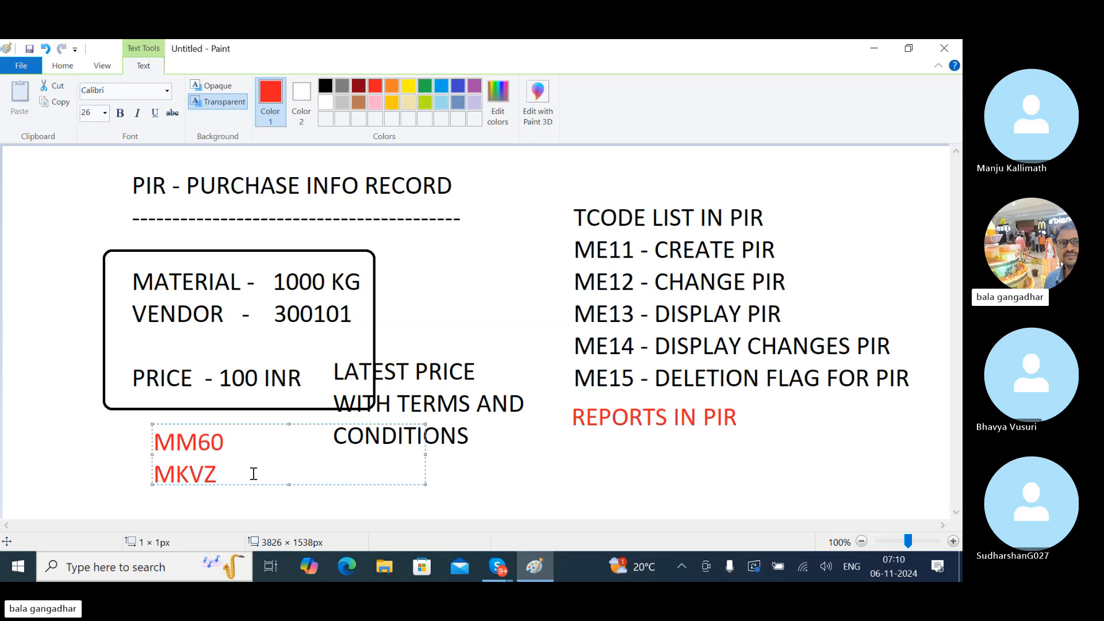
type("-V")
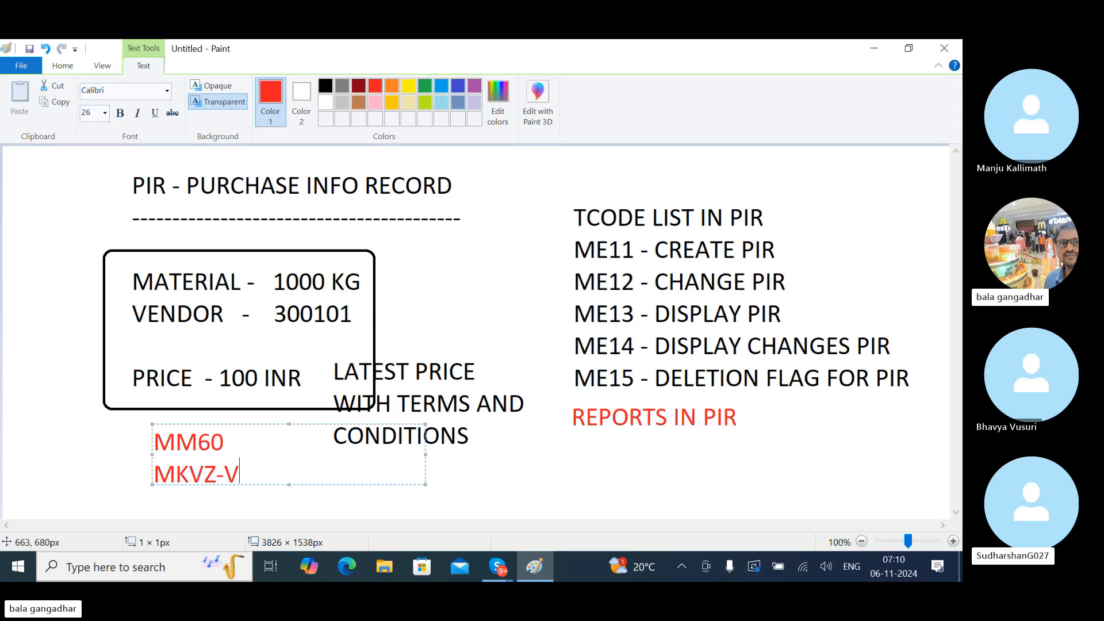
type("ENDOR LIST")
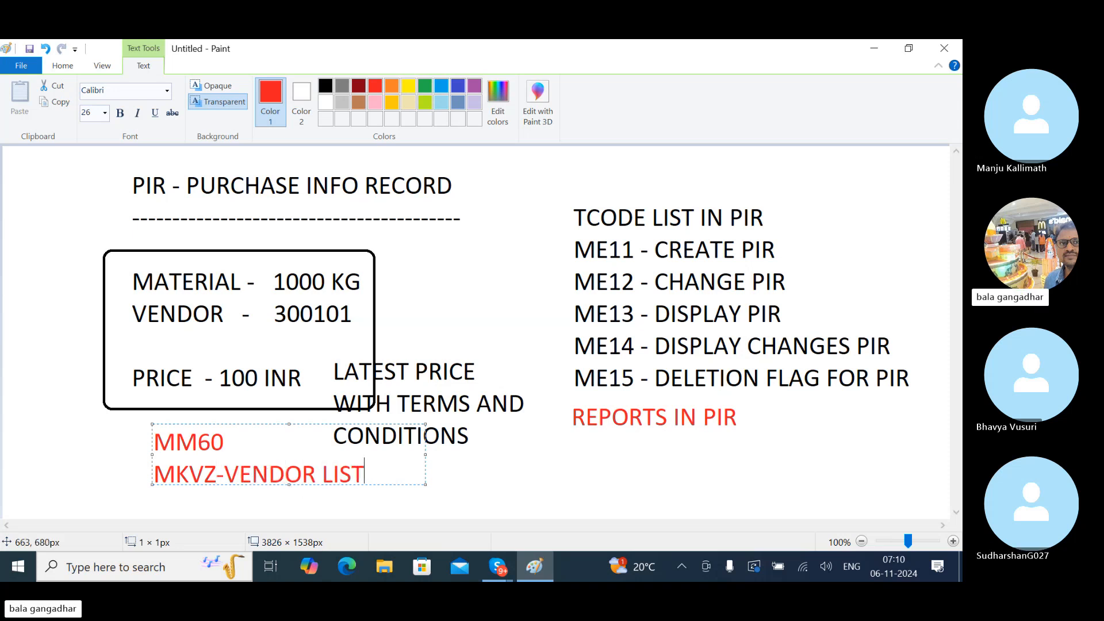
left_click(572, 437)
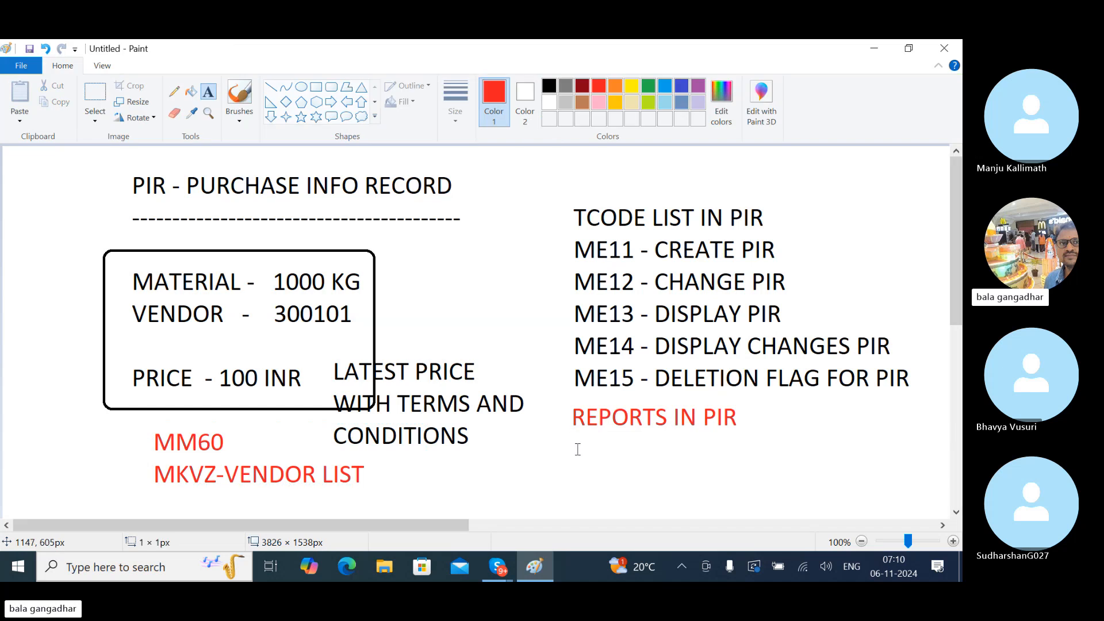
- Write 'ME1L - PIR BY VENDOR' and 'ME1M - PIR BY MATERIAL' in red under REPORTS IN PIR
left_click(577, 449)
type("ME")
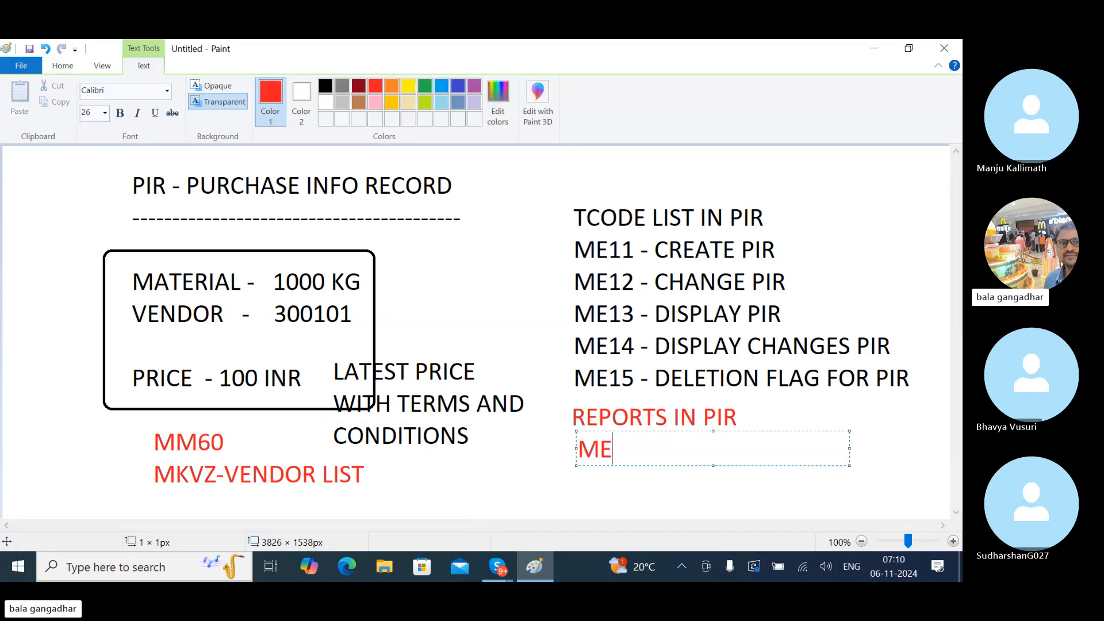
type("1L  - PIR ")
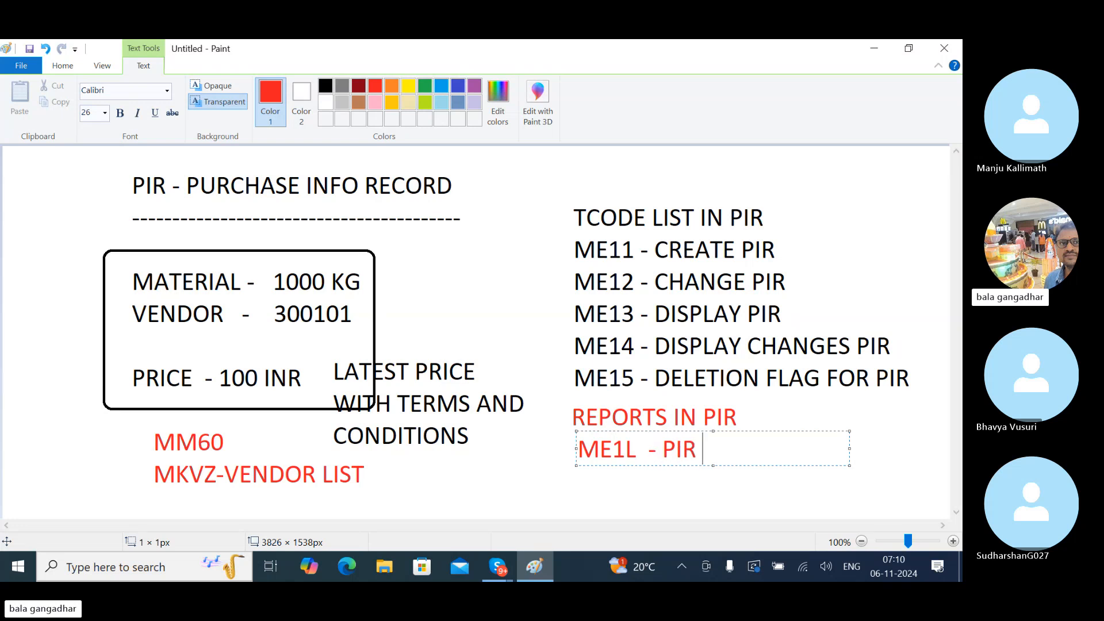
type("BY VENDOR")
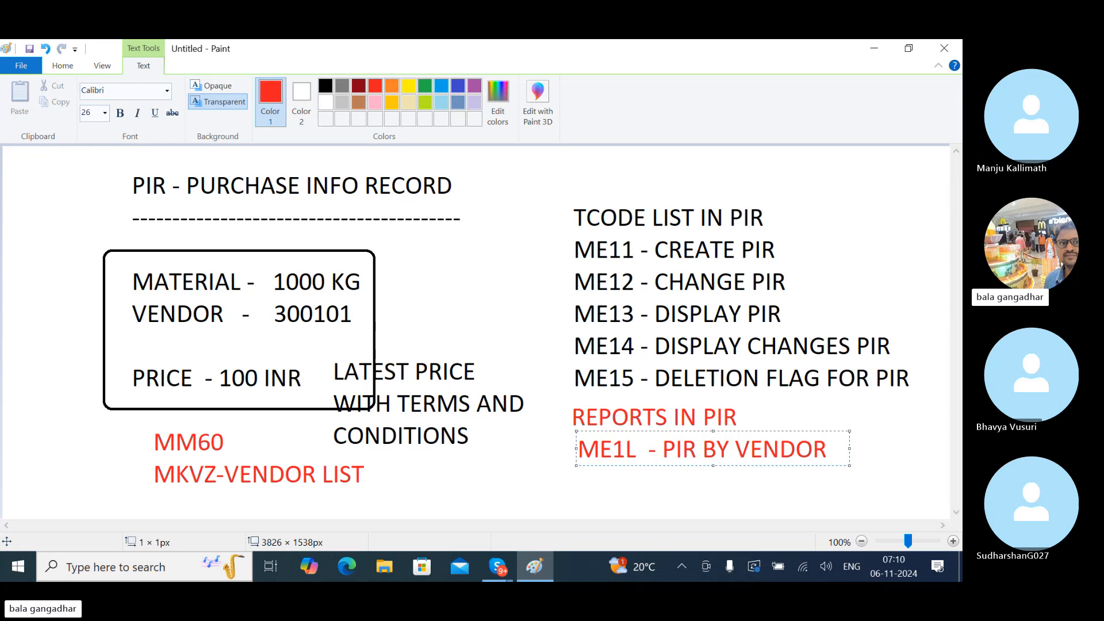
key("Return")
type("ME1M")
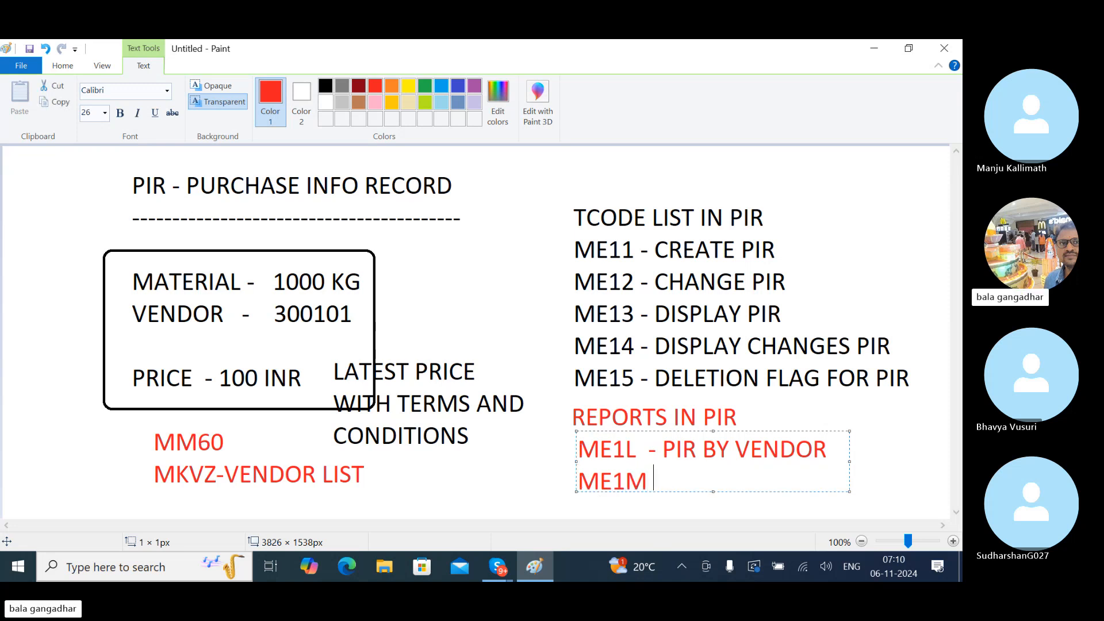
type(" - PIR BY ")
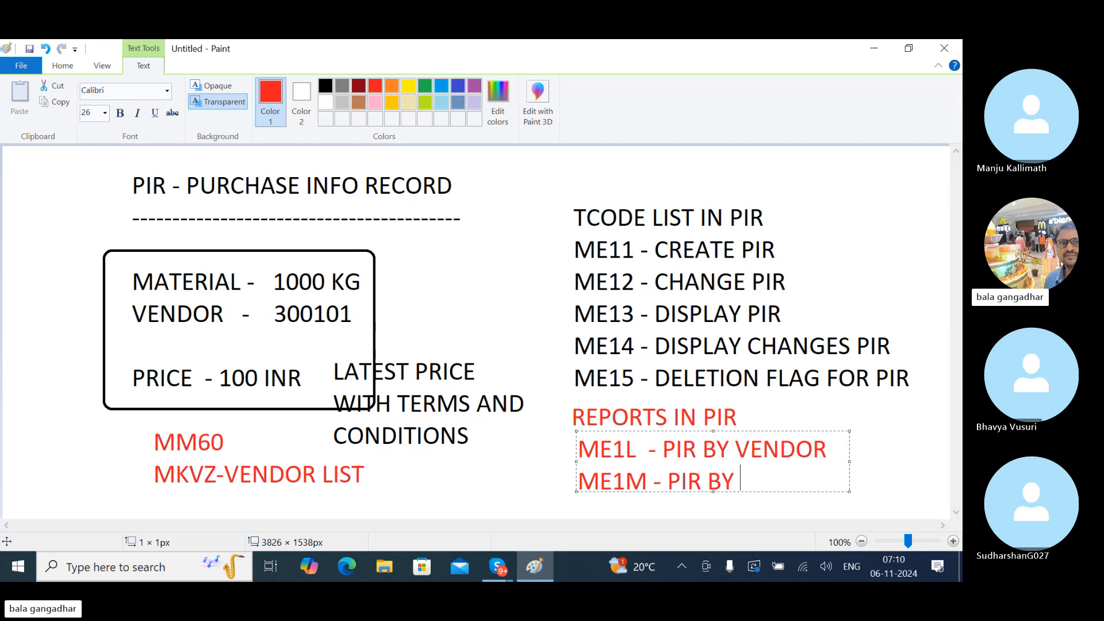
type("MATERIA")
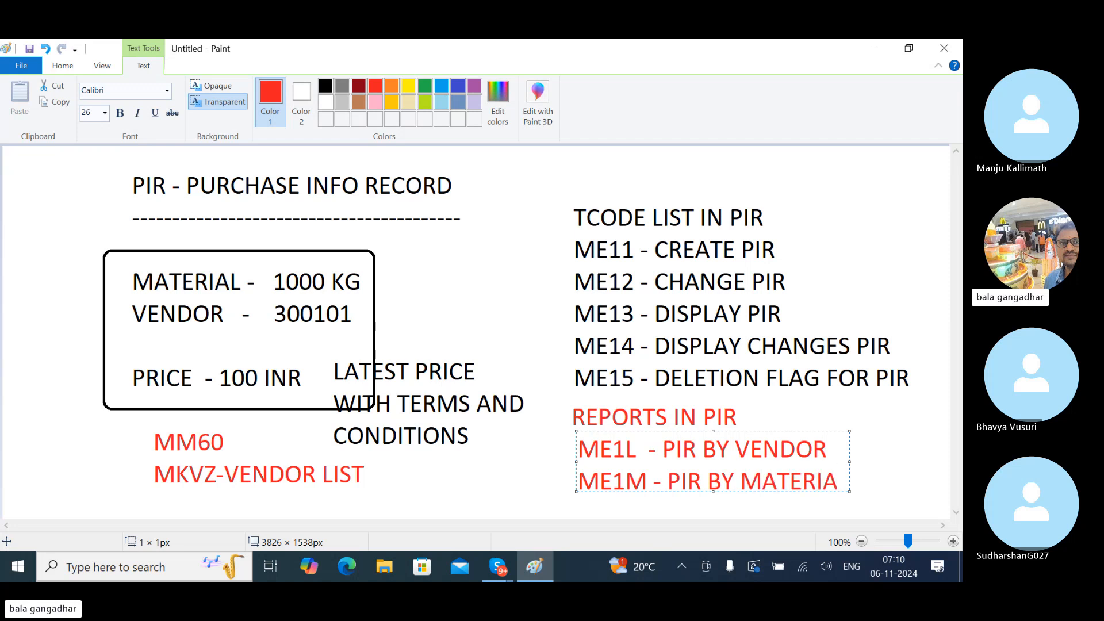
type("L")
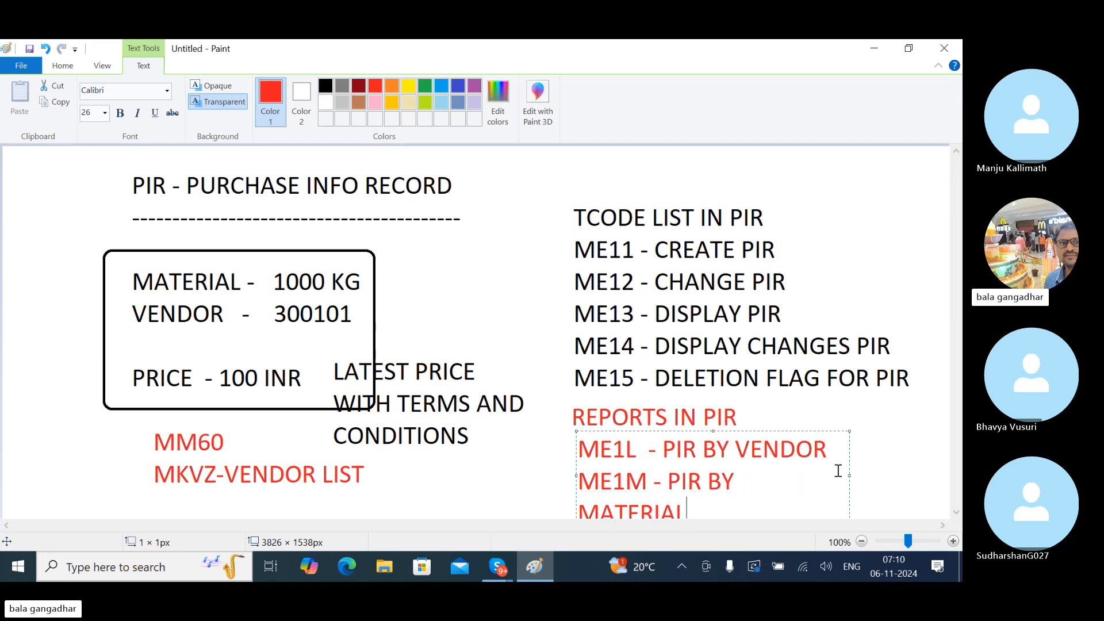
left_click_drag(849, 476, 948, 483)
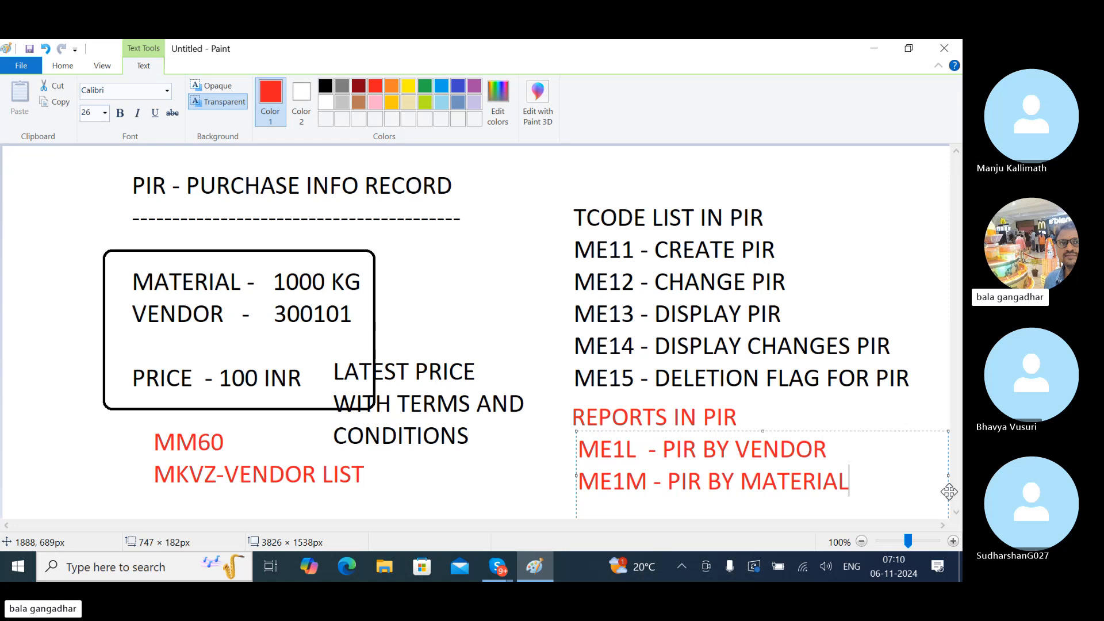
left_click(887, 396)
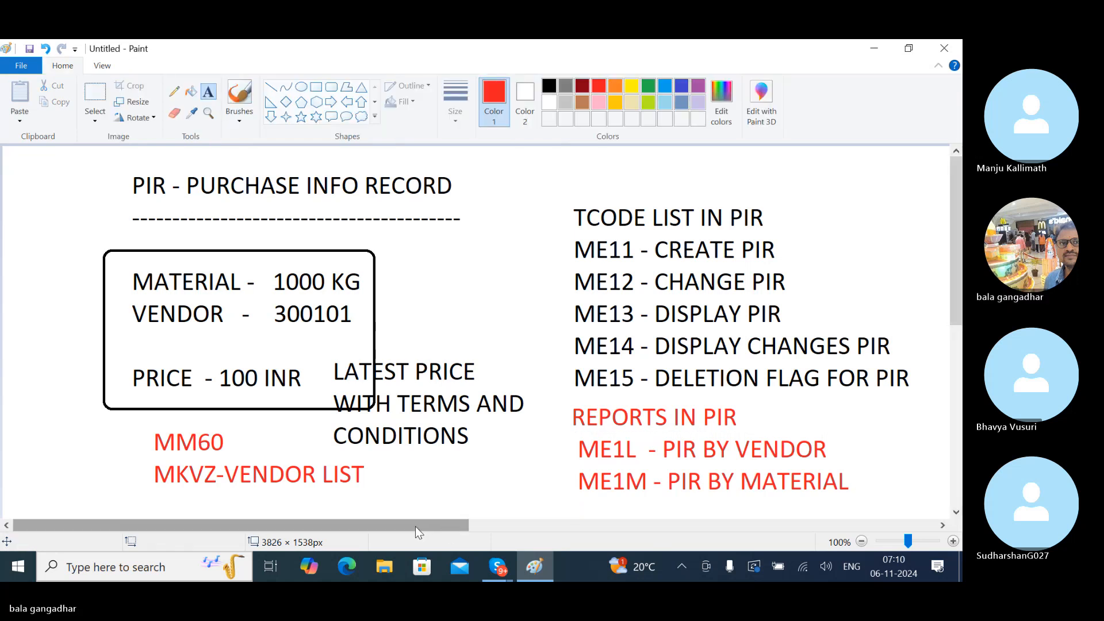
- Draw red rounded boxes around the TCODE list, the ME1L/ME1M reports and the ME11 line
left_click_drag(415, 526, 497, 546)
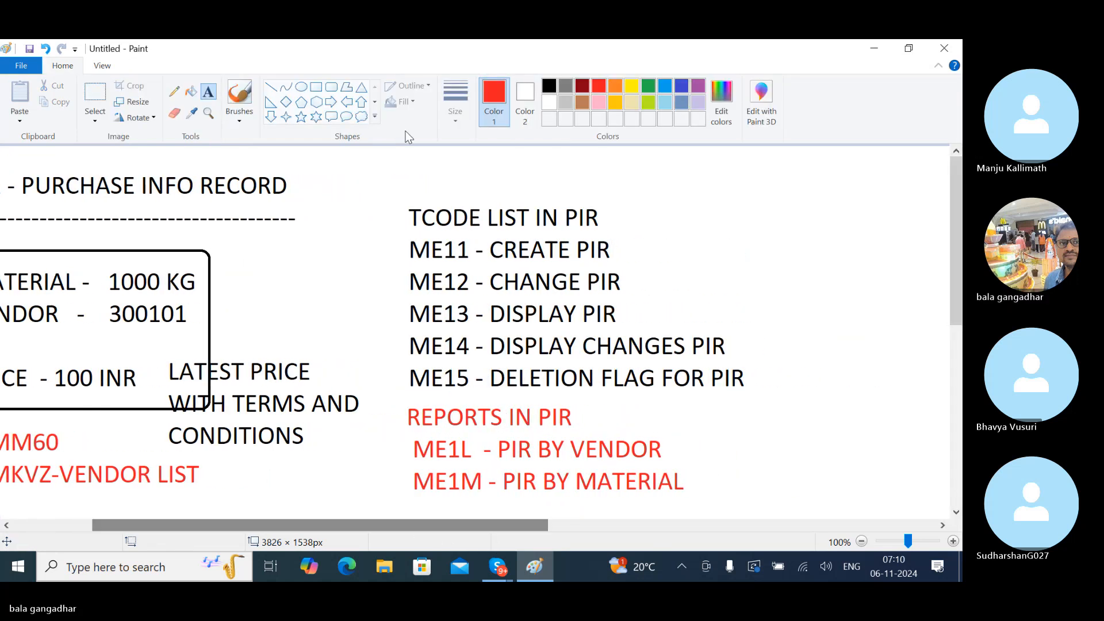
left_click(333, 91)
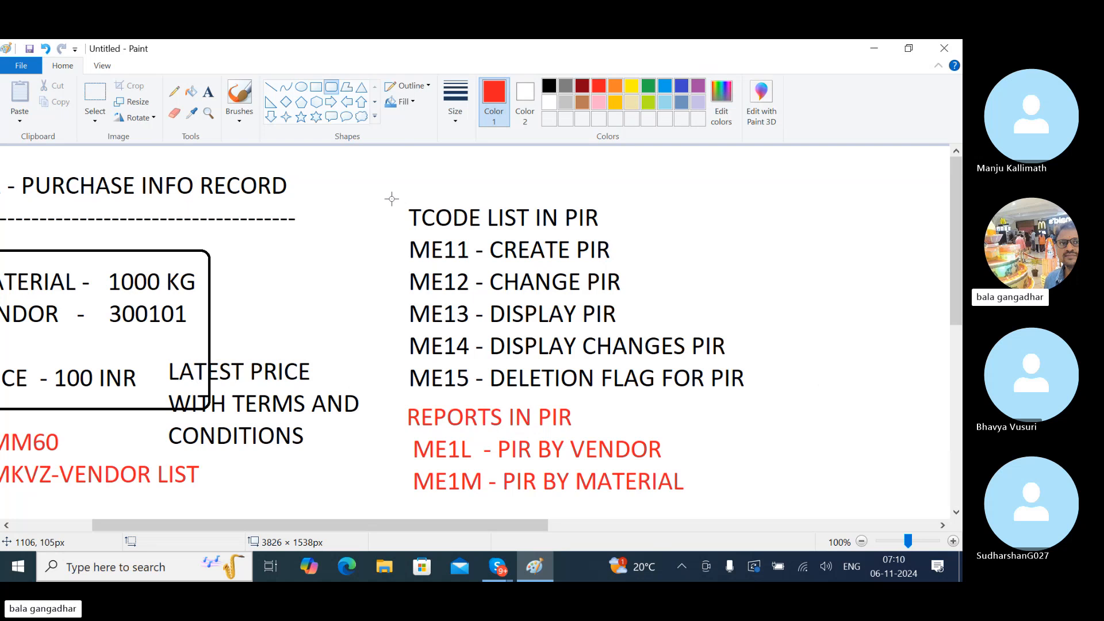
left_click_drag(391, 199, 754, 396)
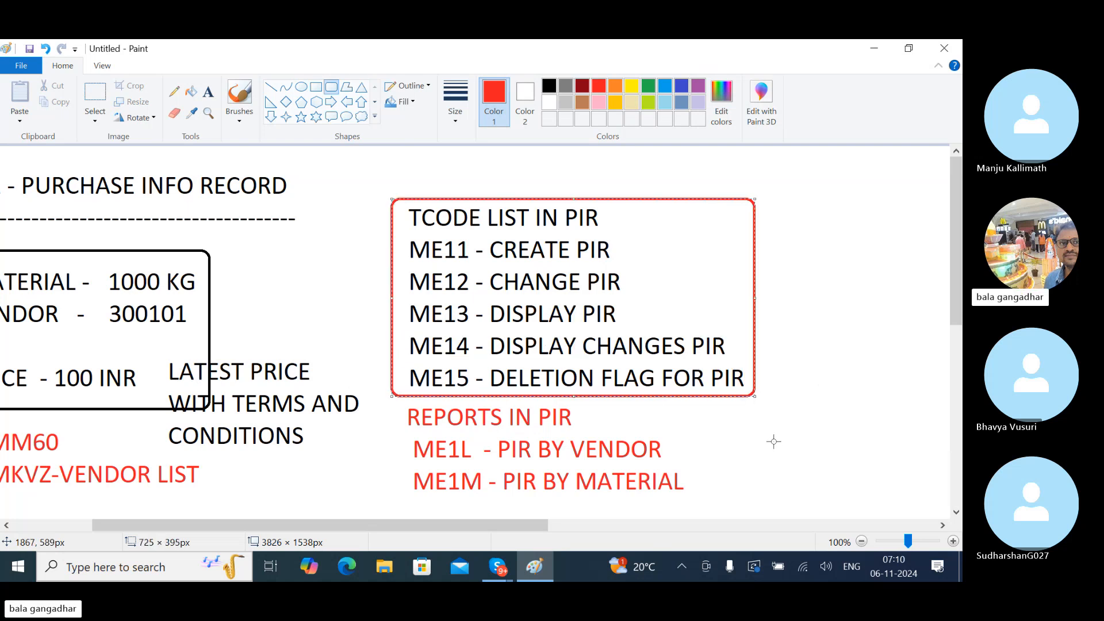
left_click(379, 435)
left_click_drag(379, 435, 751, 503)
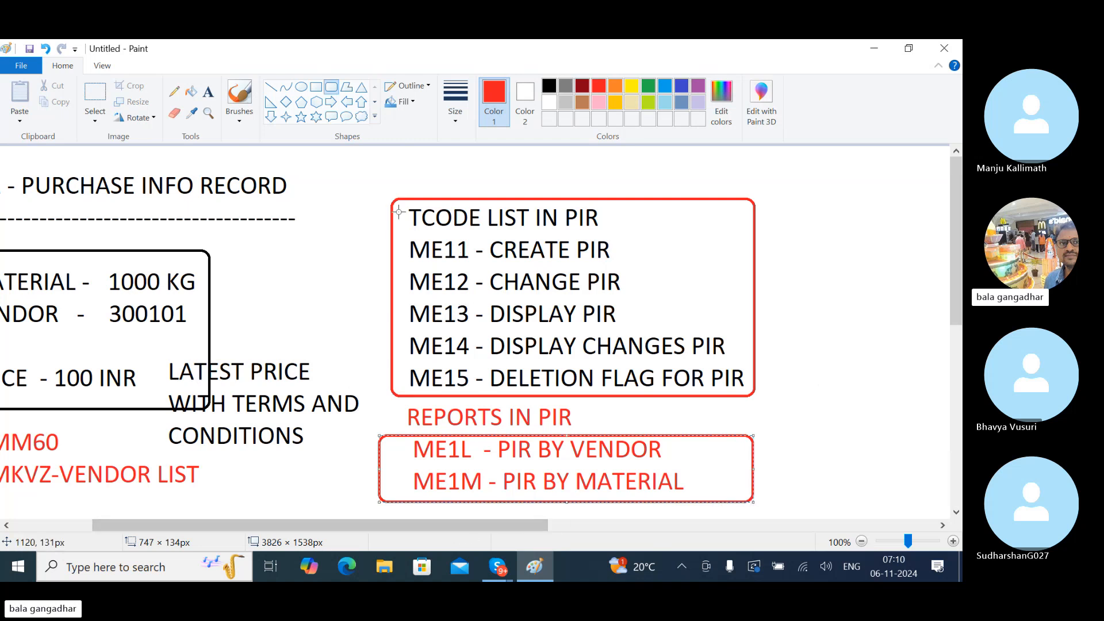
left_click_drag(382, 227, 637, 264)
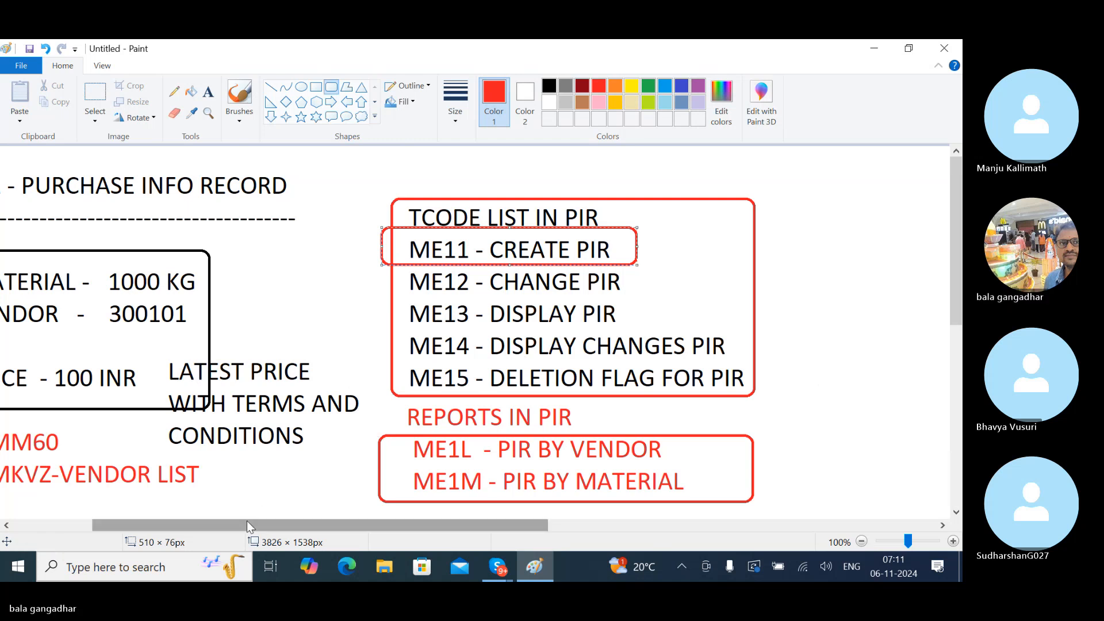
- Add red 'CONFIGURATION SETTINGS FOR PIR' text with 'SPRO:' beneath it, right of the boxed list
left_click_drag(246, 520, 332, 536)
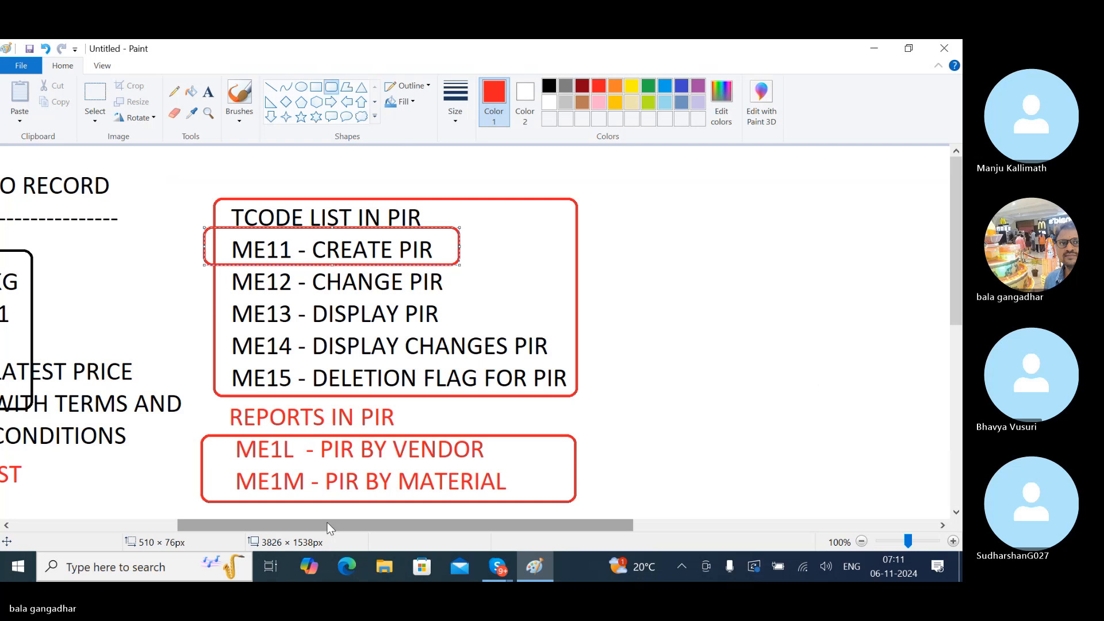
left_click_drag(328, 526, 204, 544)
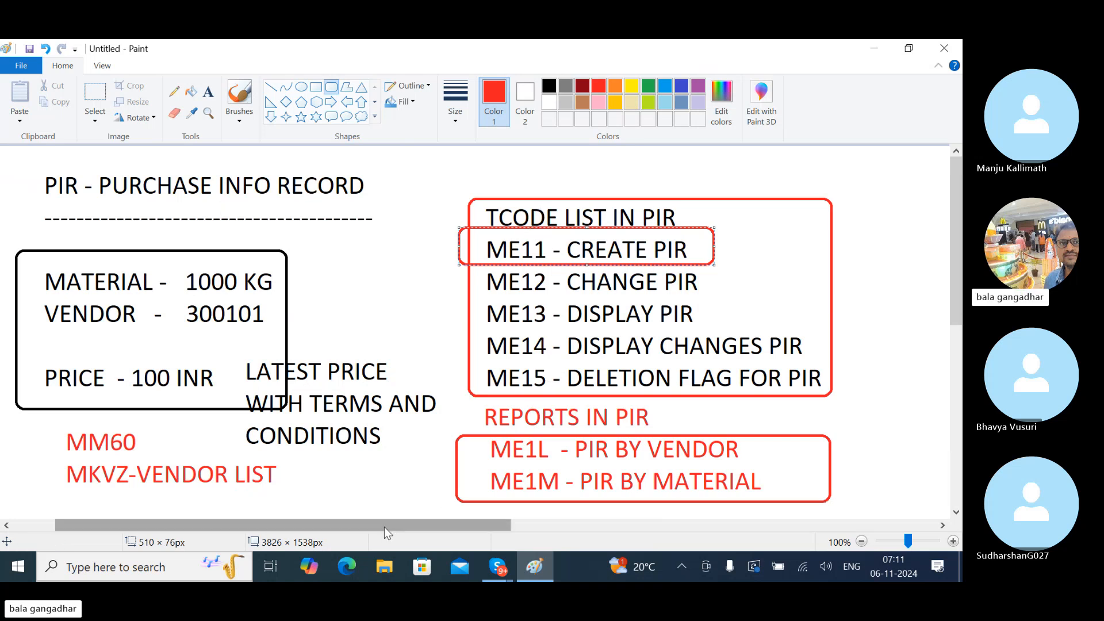
left_click_drag(384, 527, 606, 551)
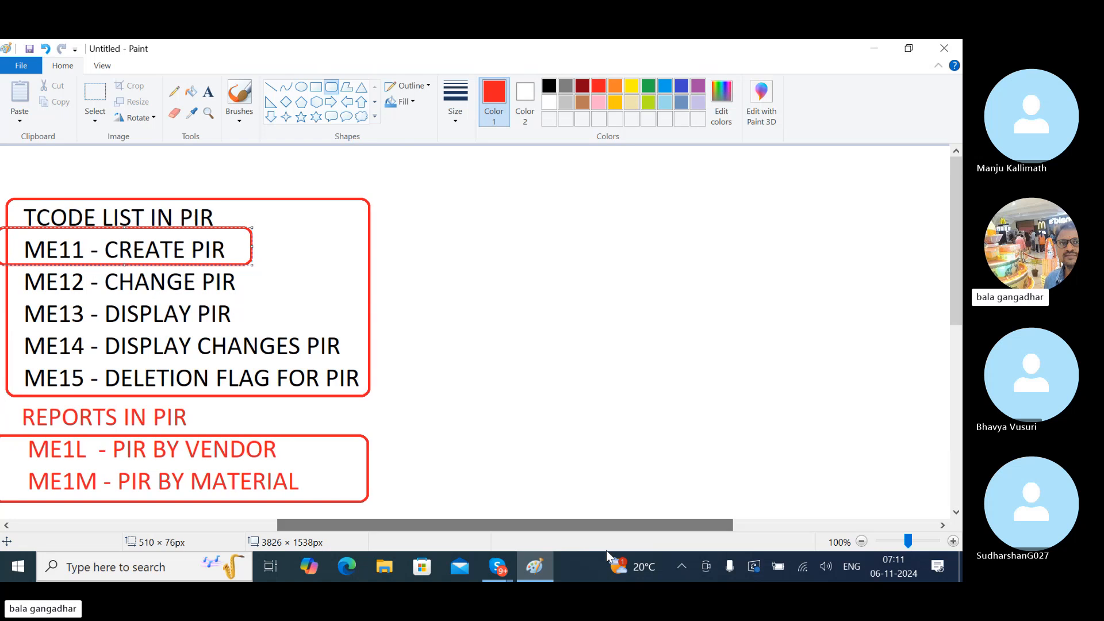
left_click(209, 92)
left_click(423, 188)
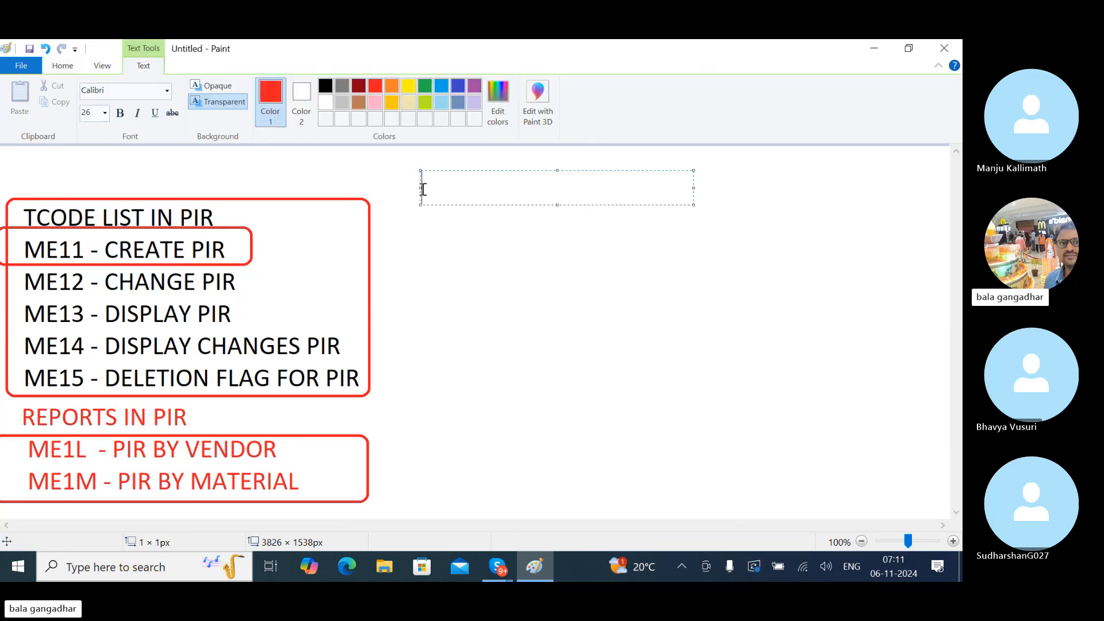
type("CONFIGURATI")
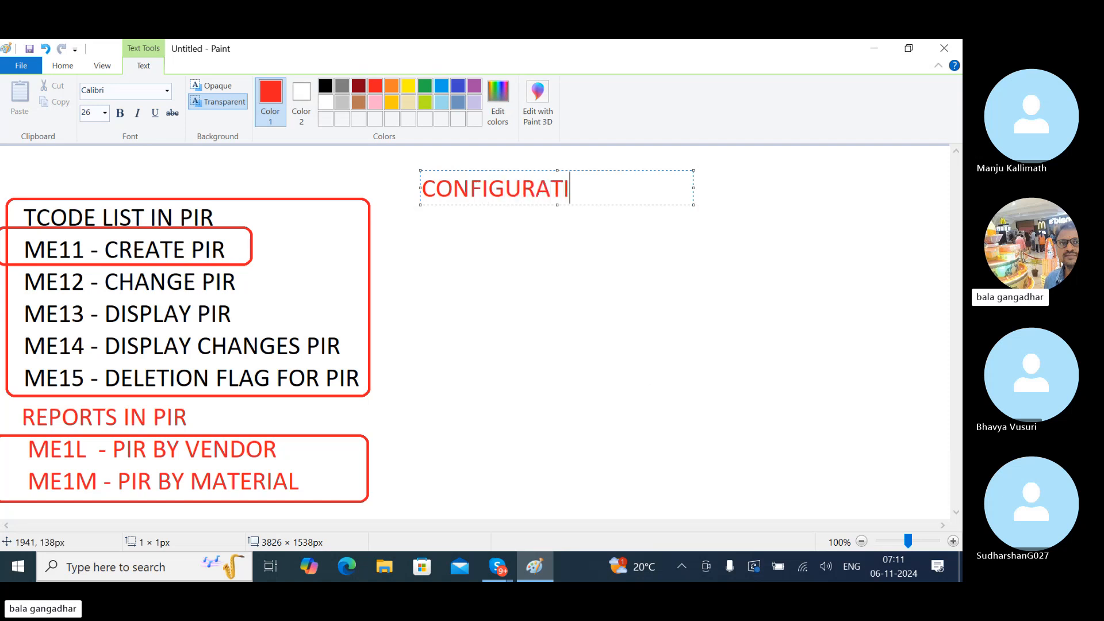
type("ON SETTI")
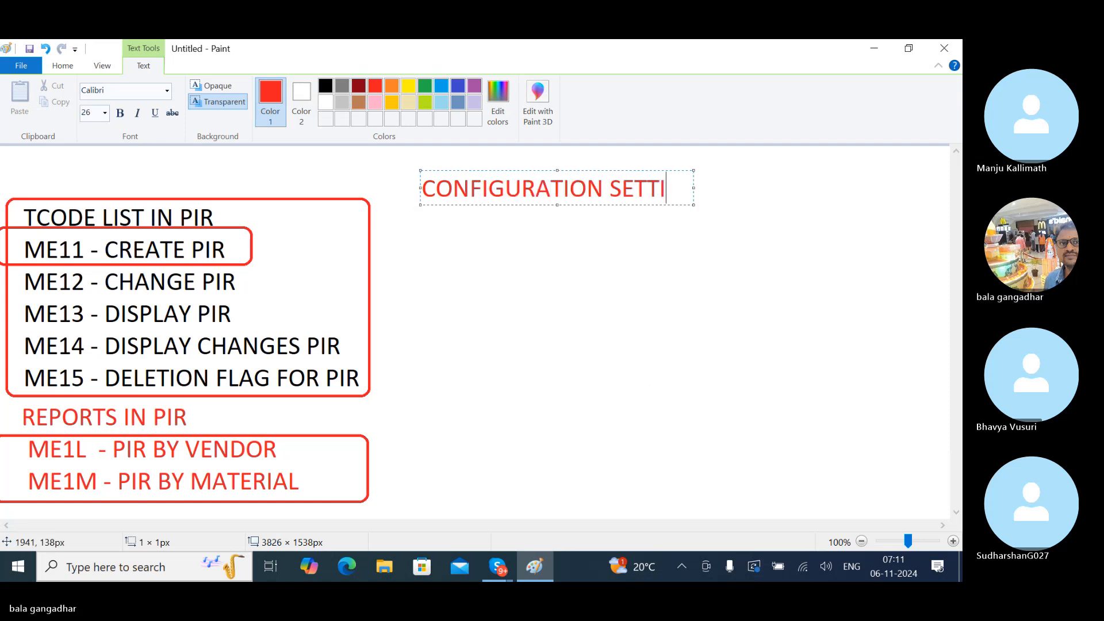
type("NGS FOR PIR")
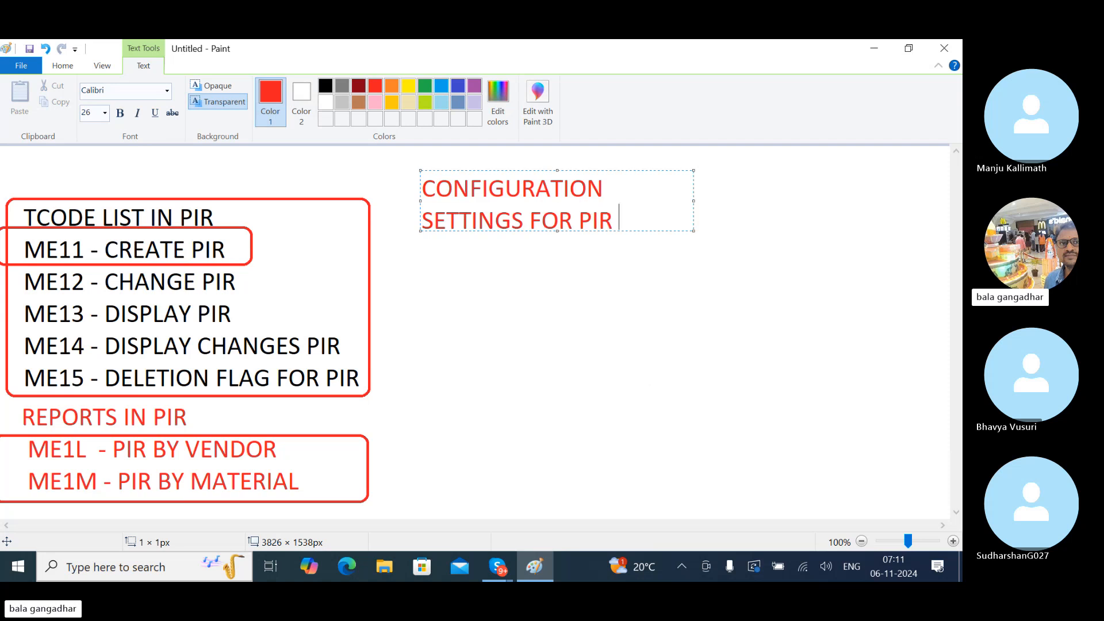
key("Return")
type("SPRO")
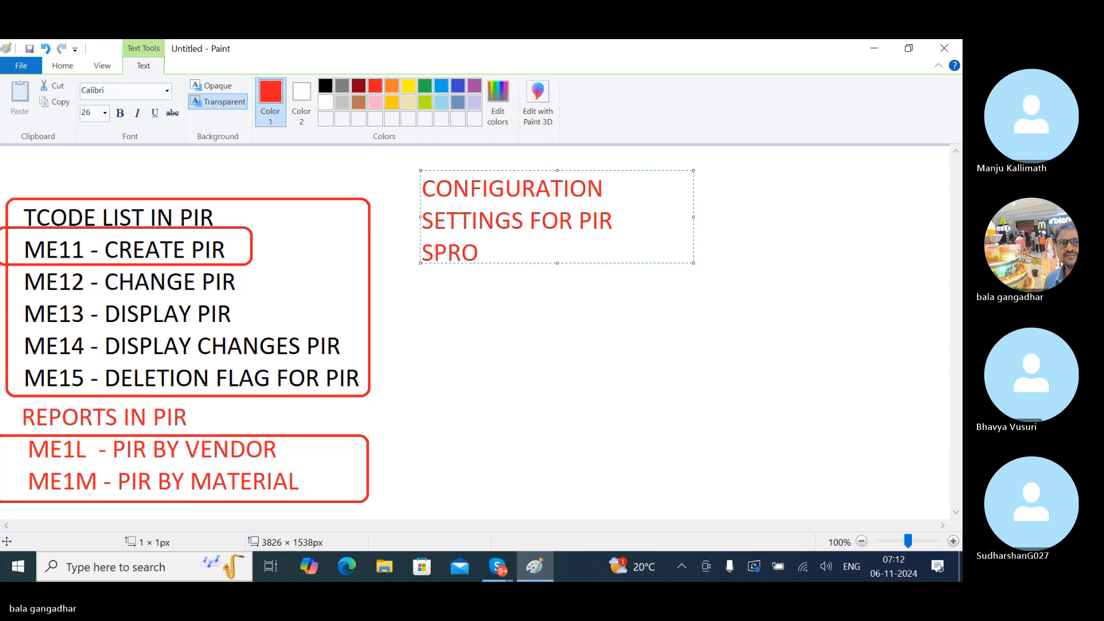
type(":")
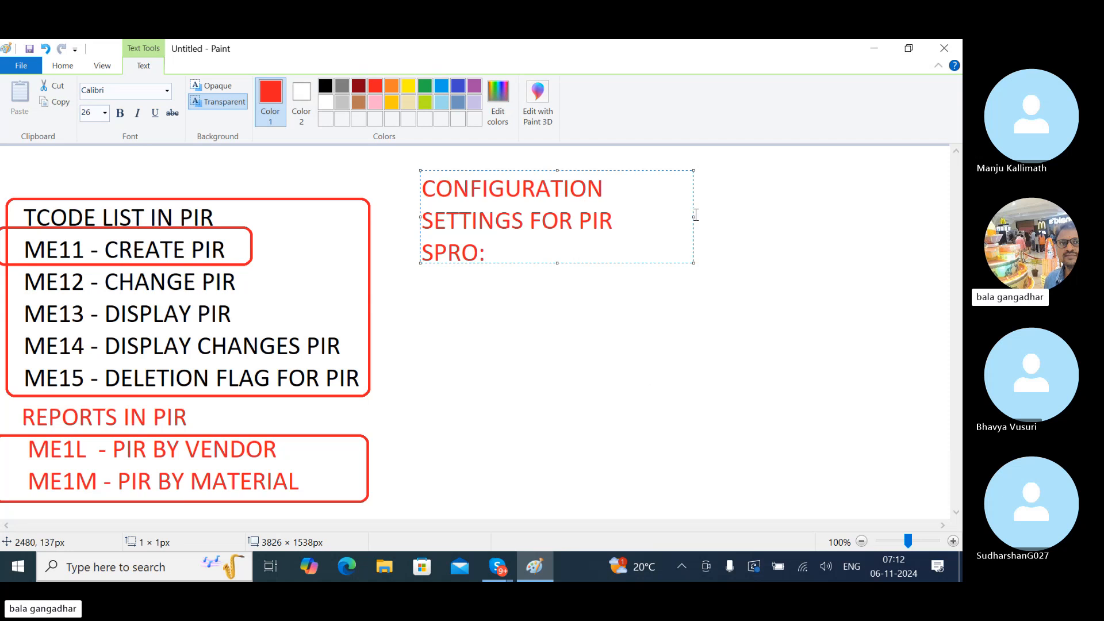
left_click_drag(693, 217, 914, 319)
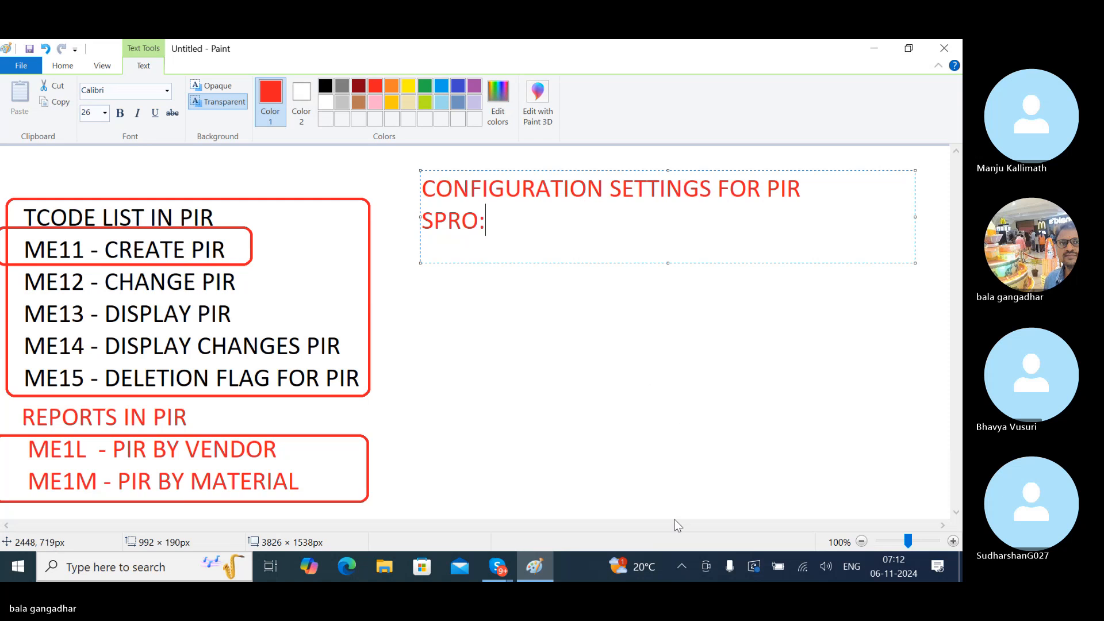
- Minimise Paint and log on to the SAP FUNCTIONAL connection with a saved user and the password
left_click(537, 569)
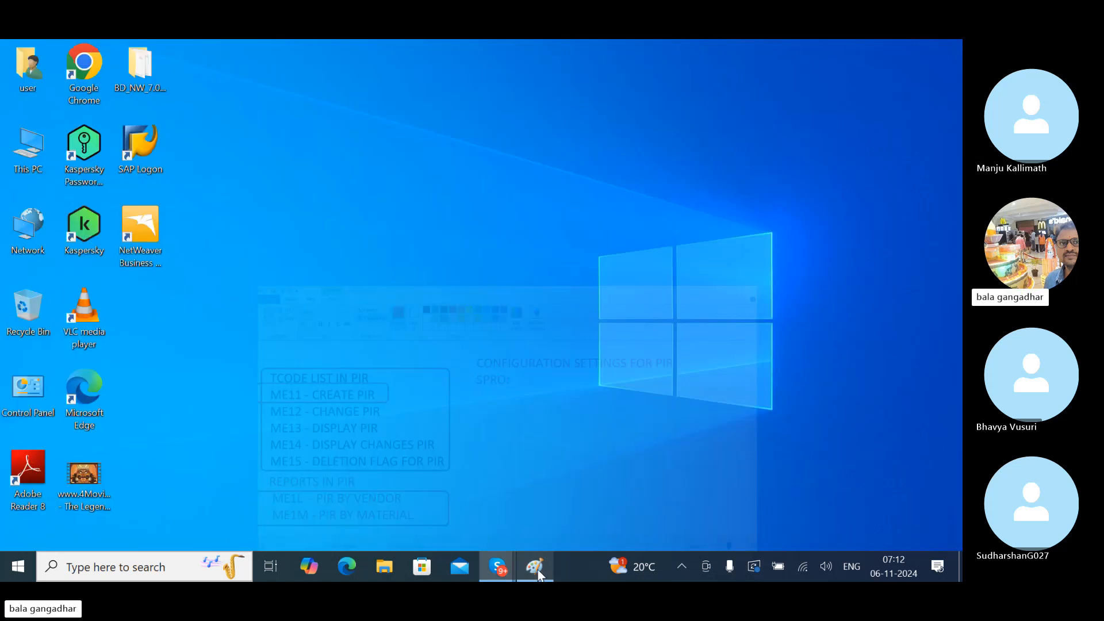
double_click(139, 142)
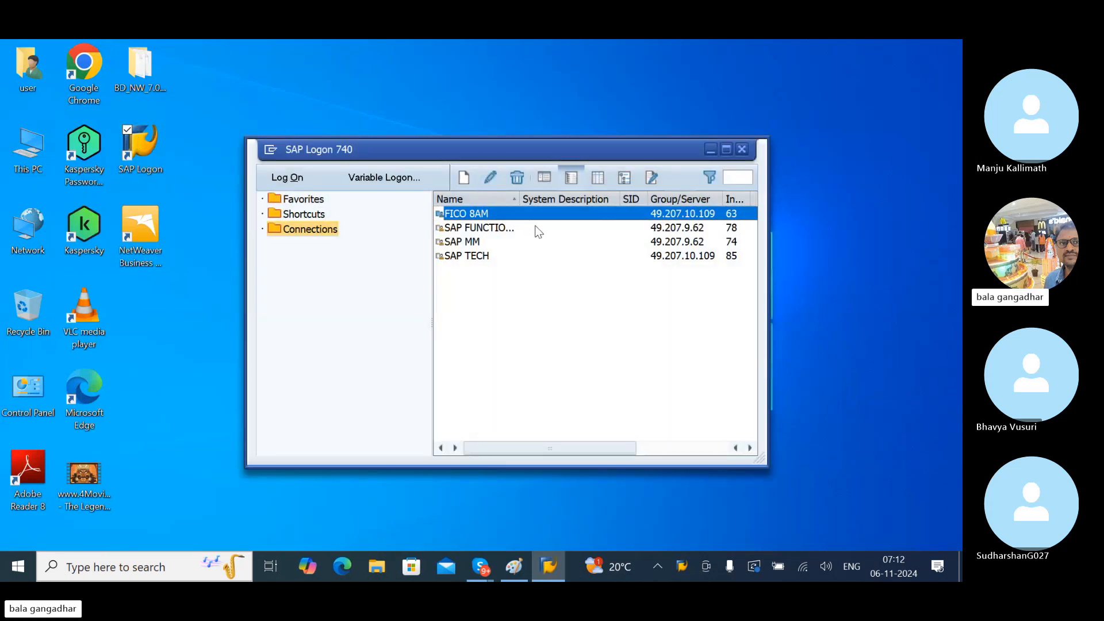
left_click(487, 227)
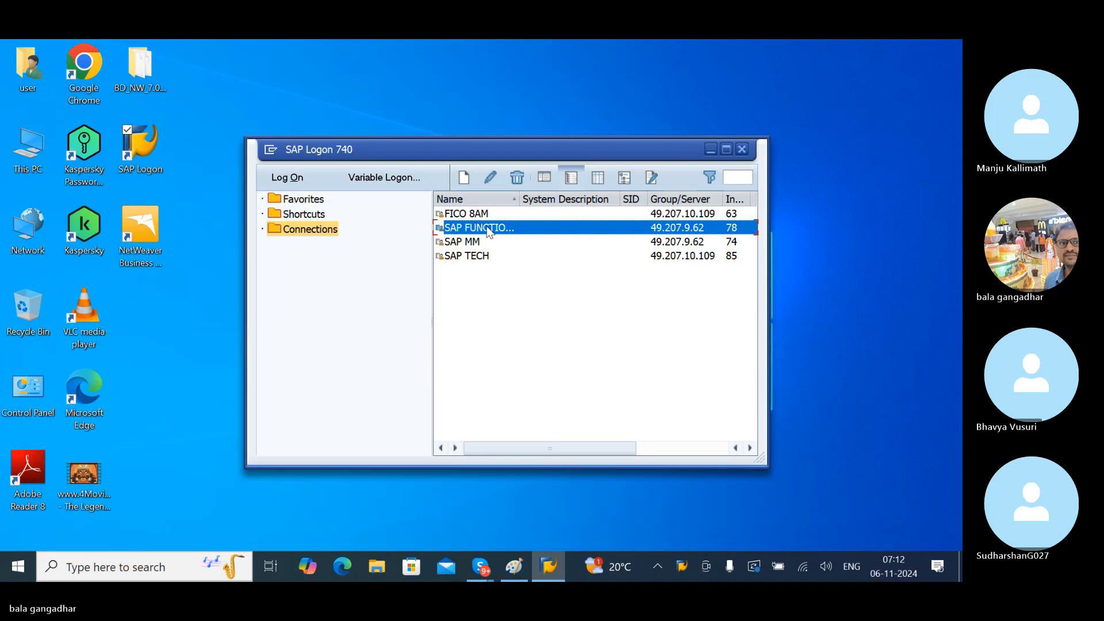
key("space")
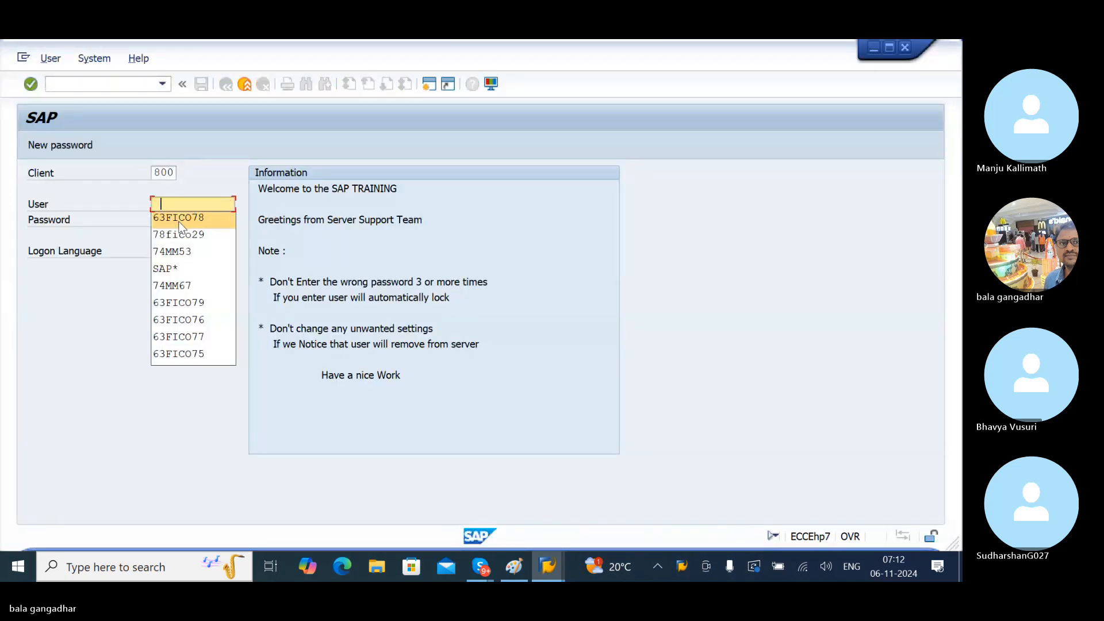
left_click(193, 236)
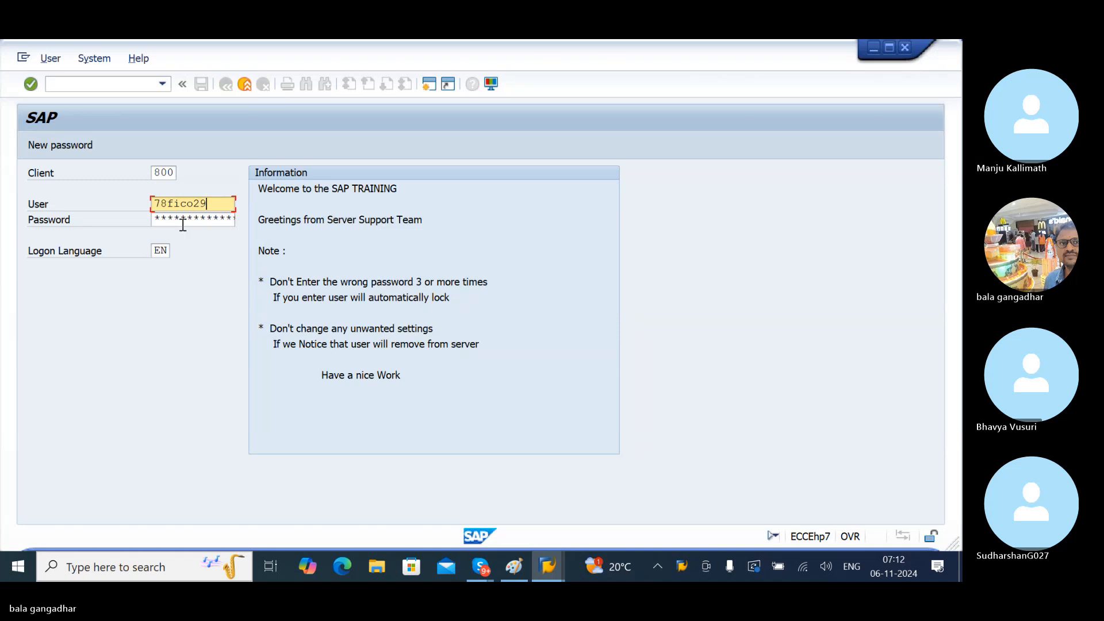
key("Tab")
key("Caps_Lock")
type("*******")
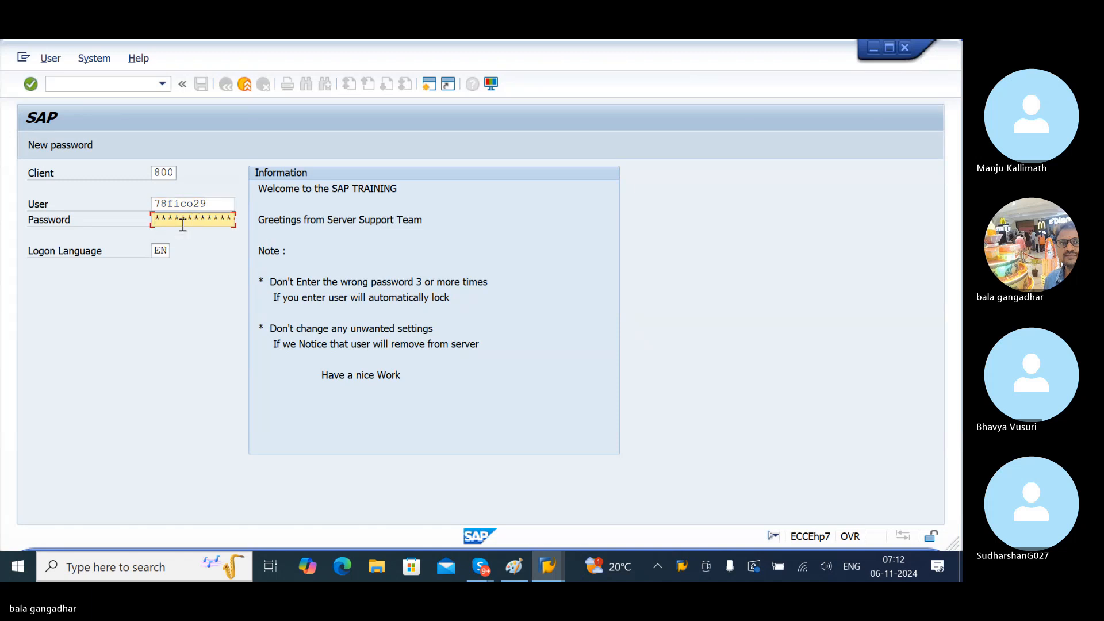
key("Return")
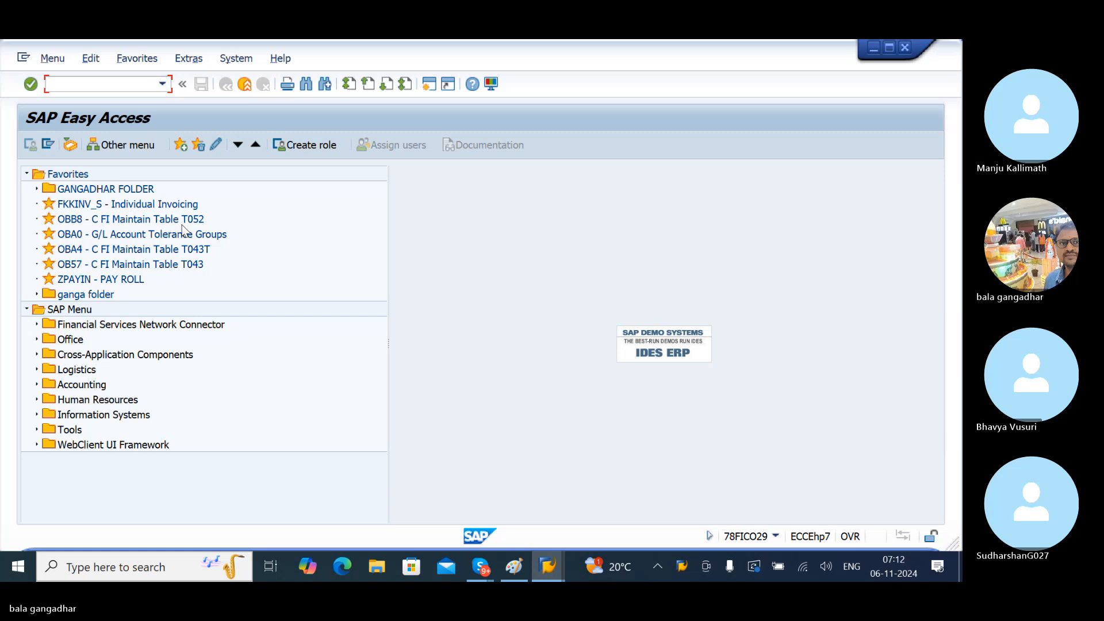
- Run SPRO and open the SAP Reference IMG
type("SPRO")
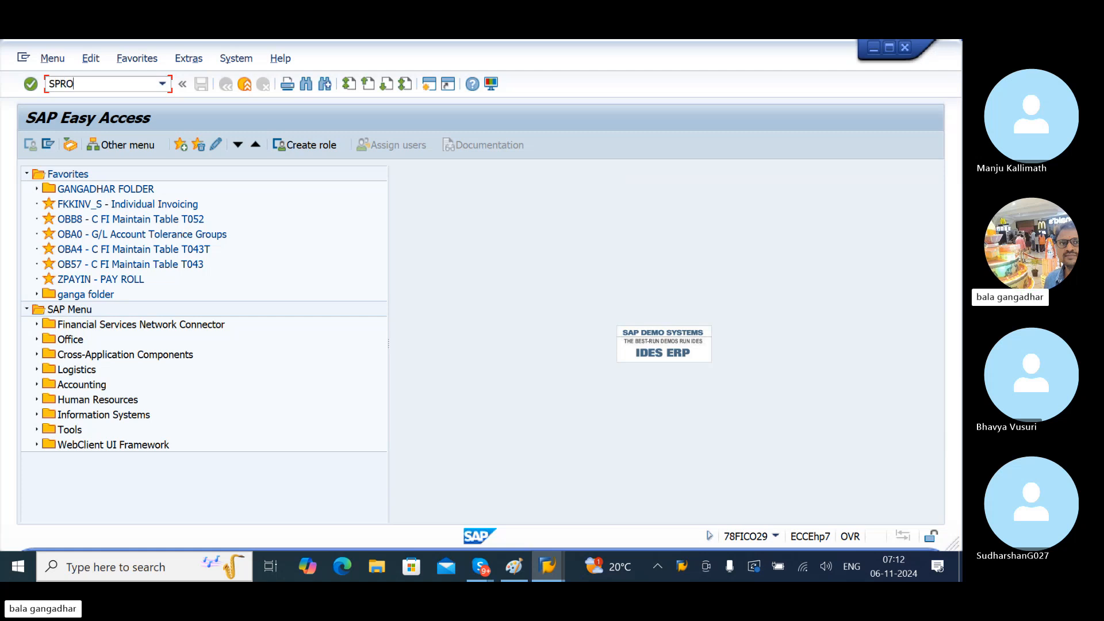
key("Return")
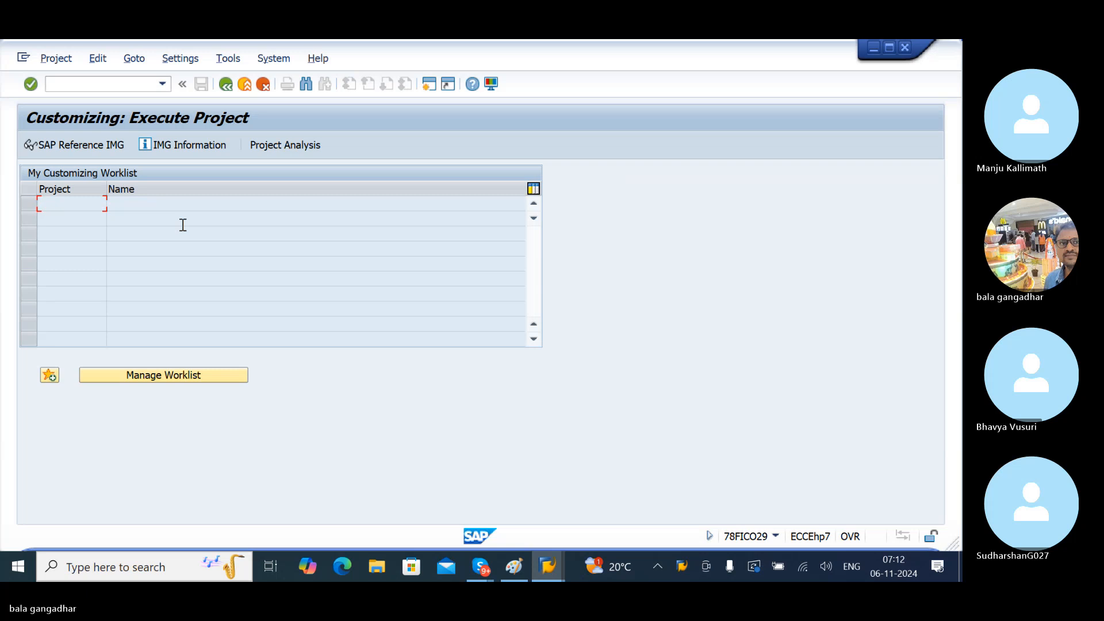
left_click(78, 150)
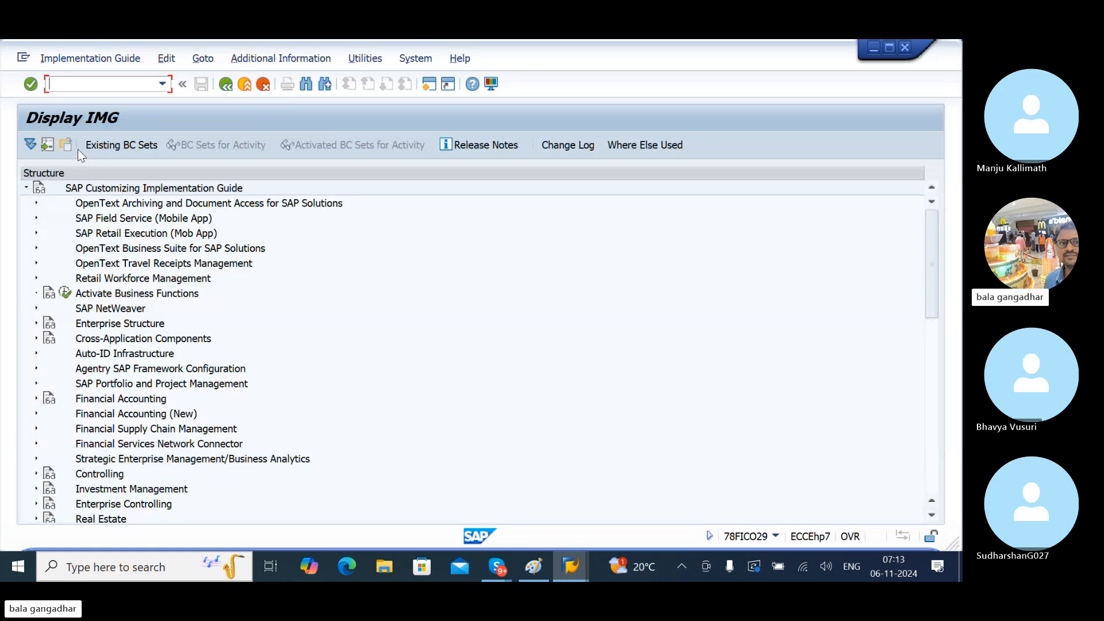
- Expand Materials Management > Purchasing > Purchasing Info Record and select Define Number Ranges
left_click_drag(933, 301, 946, 384)
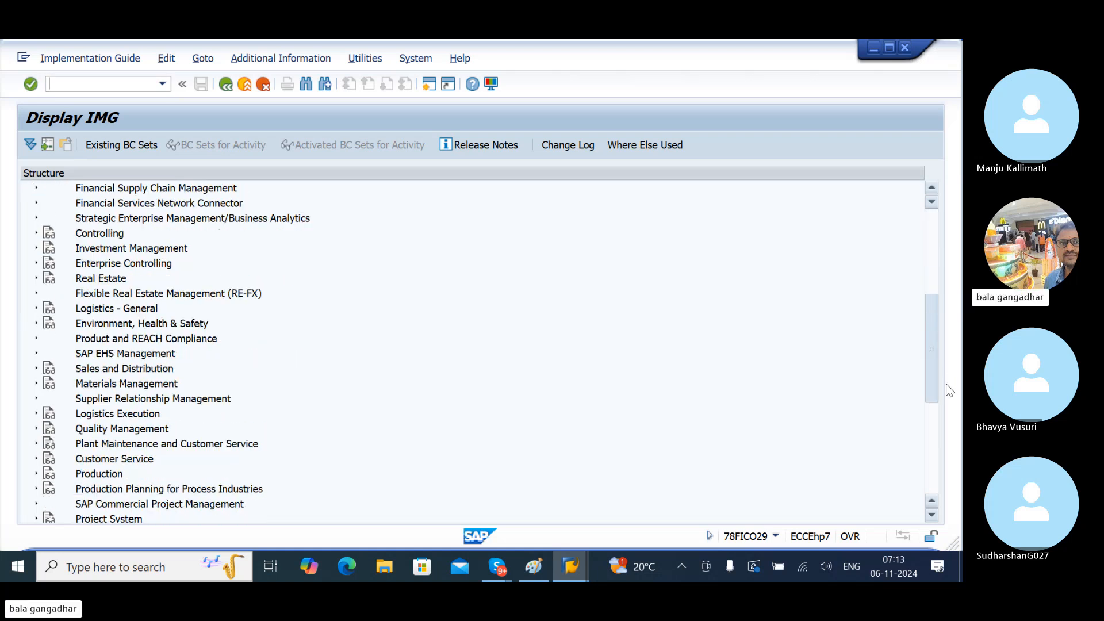
left_click(36, 384)
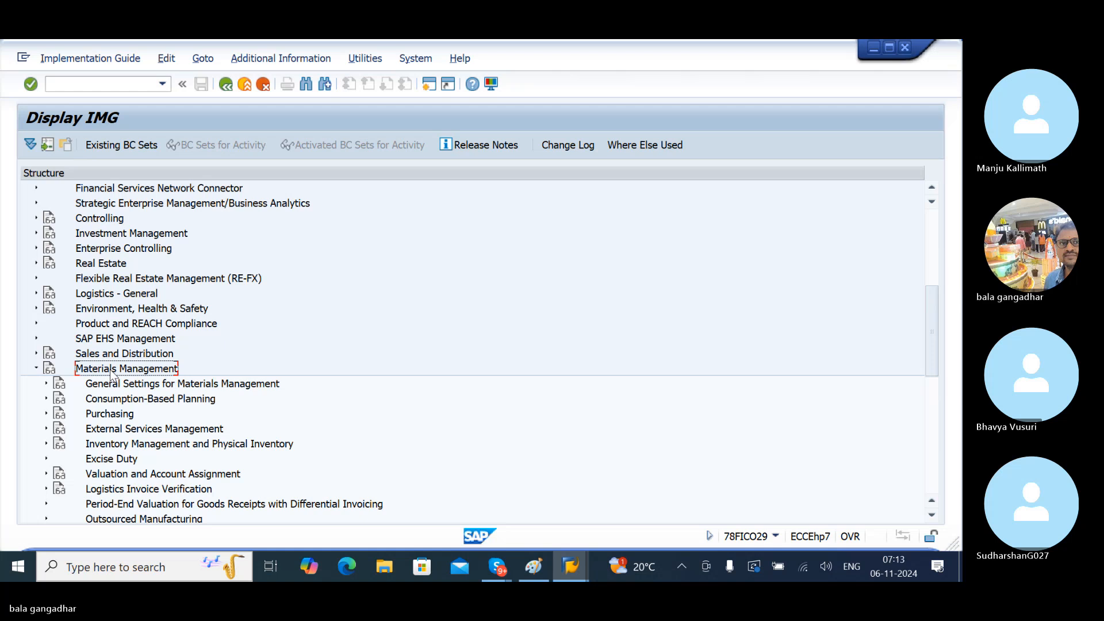
left_click(47, 414)
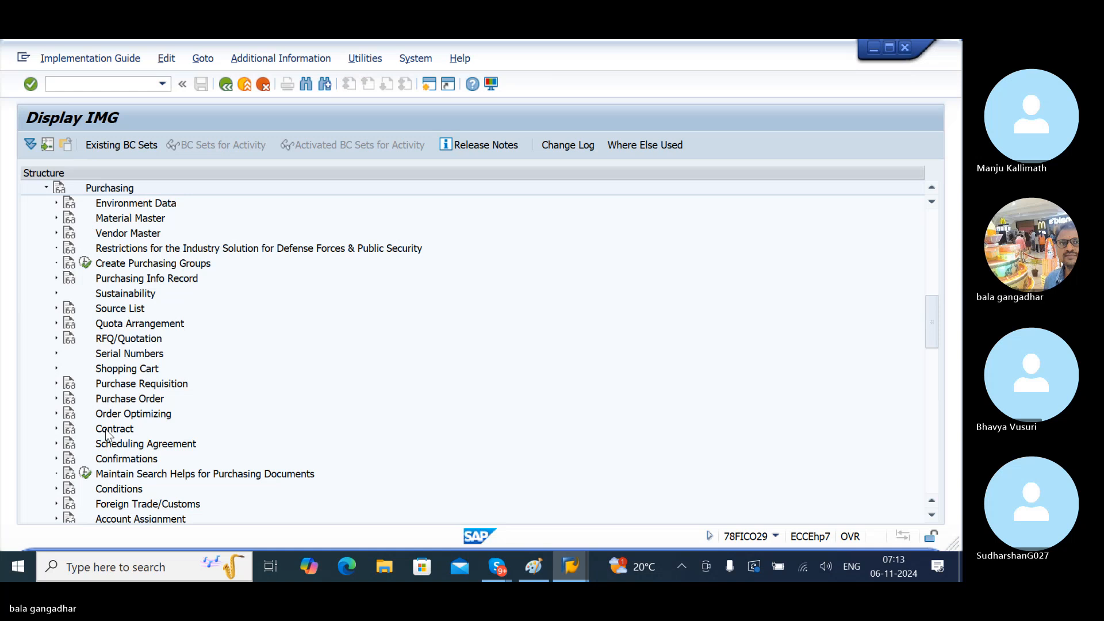
left_click(136, 280)
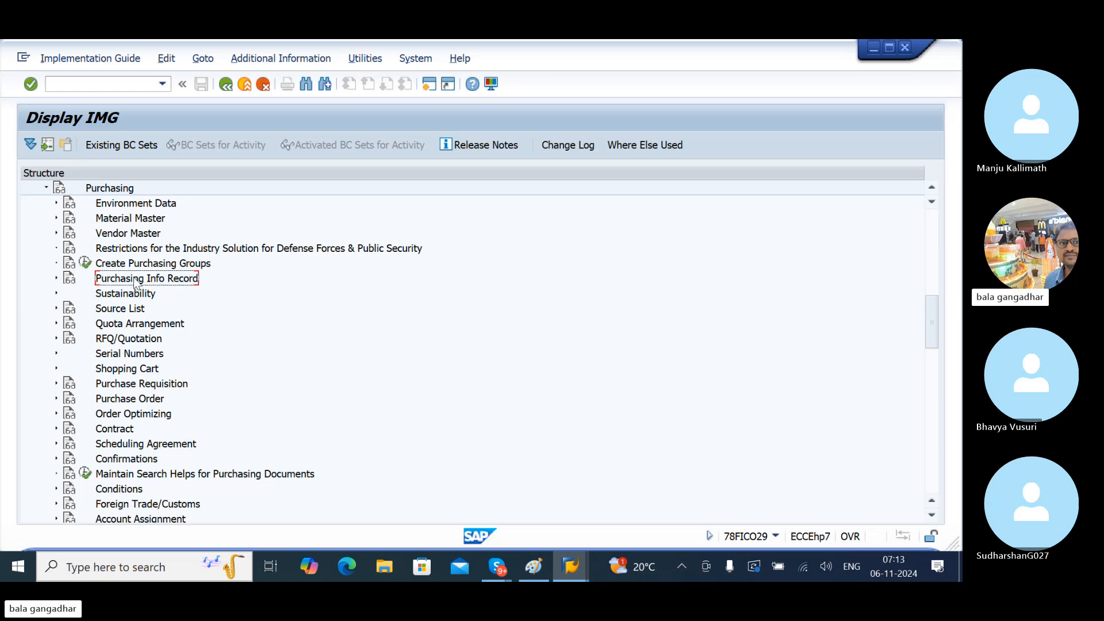
left_click(56, 277)
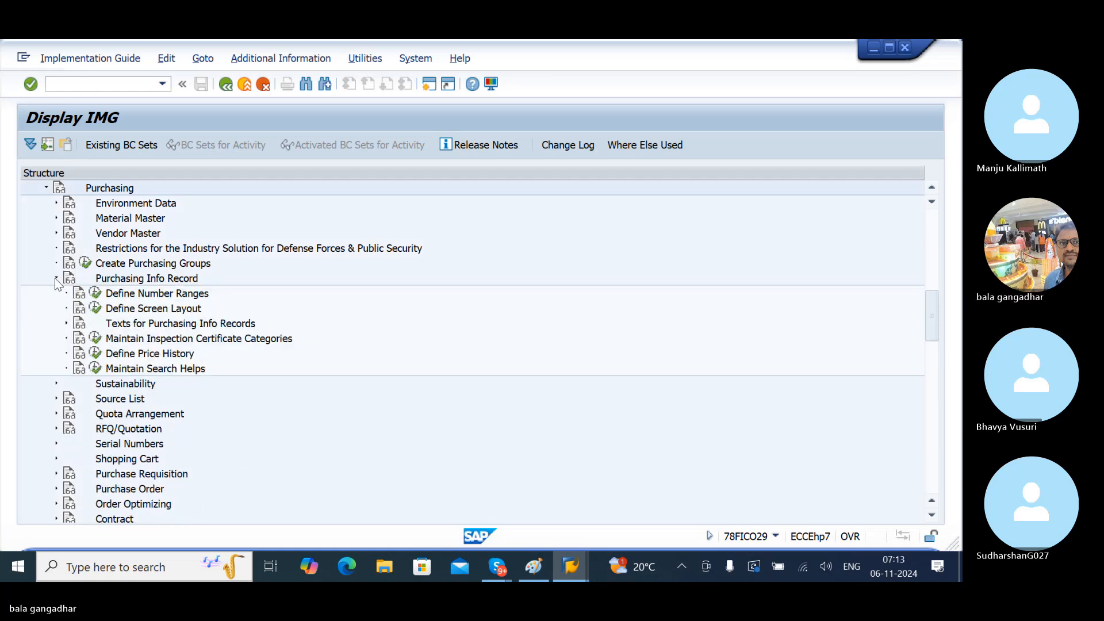
left_click(150, 293)
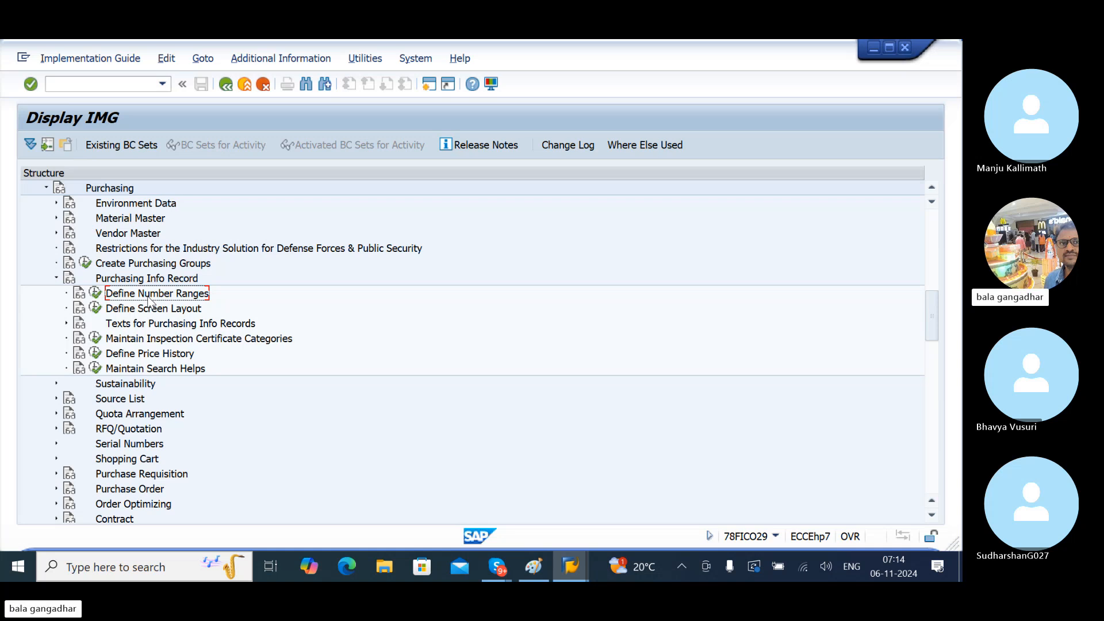
- Execute Define Number Ranges for INFOSATZ and switch to group maintenance
left_click(95, 295)
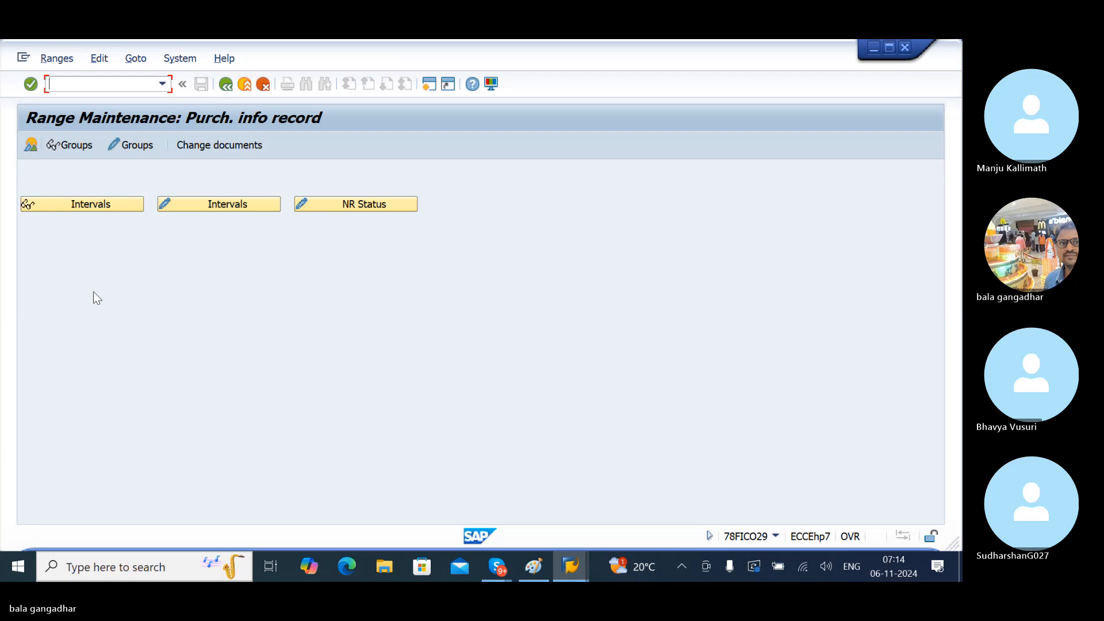
left_click(128, 147)
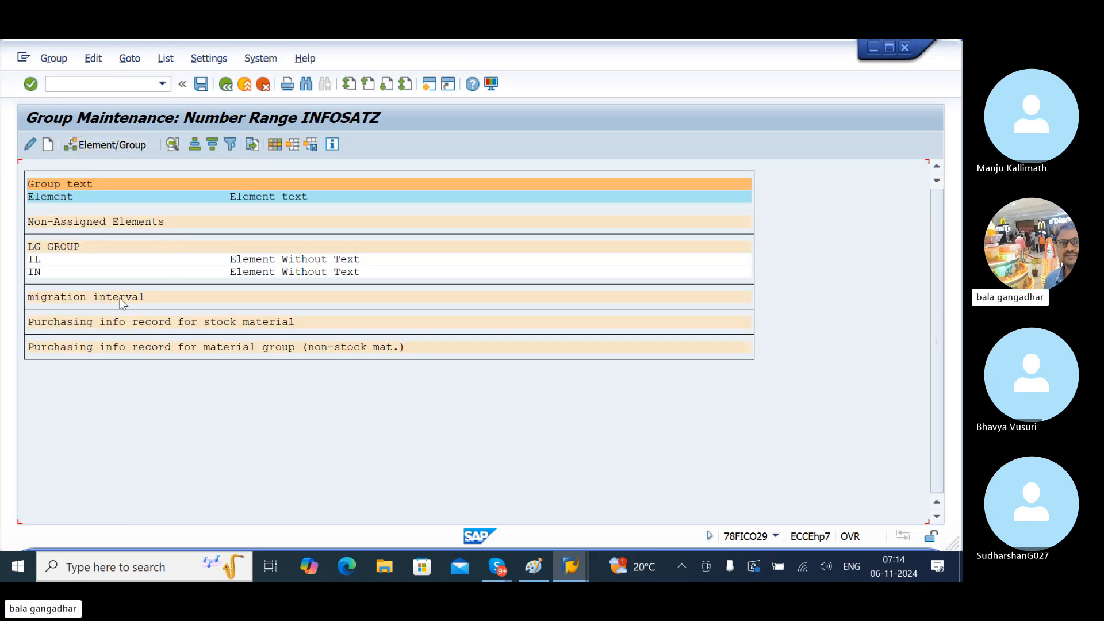
- Create a new number range group and name it 'LG GROUP FOR PIR'
left_click(52, 144)
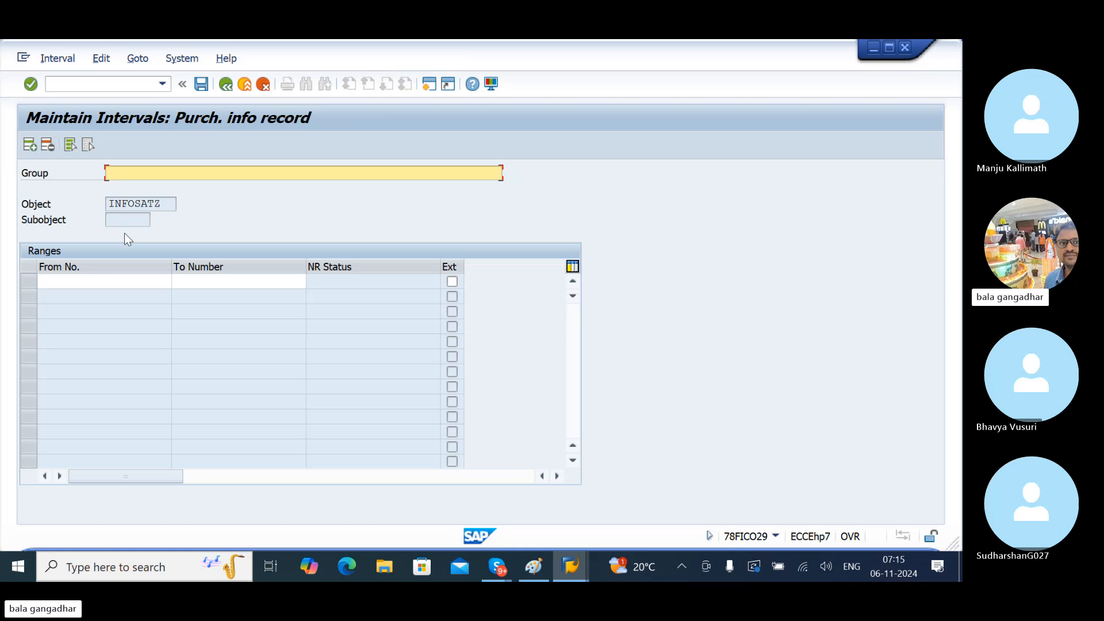
type("LG GROUP FOR PIR")
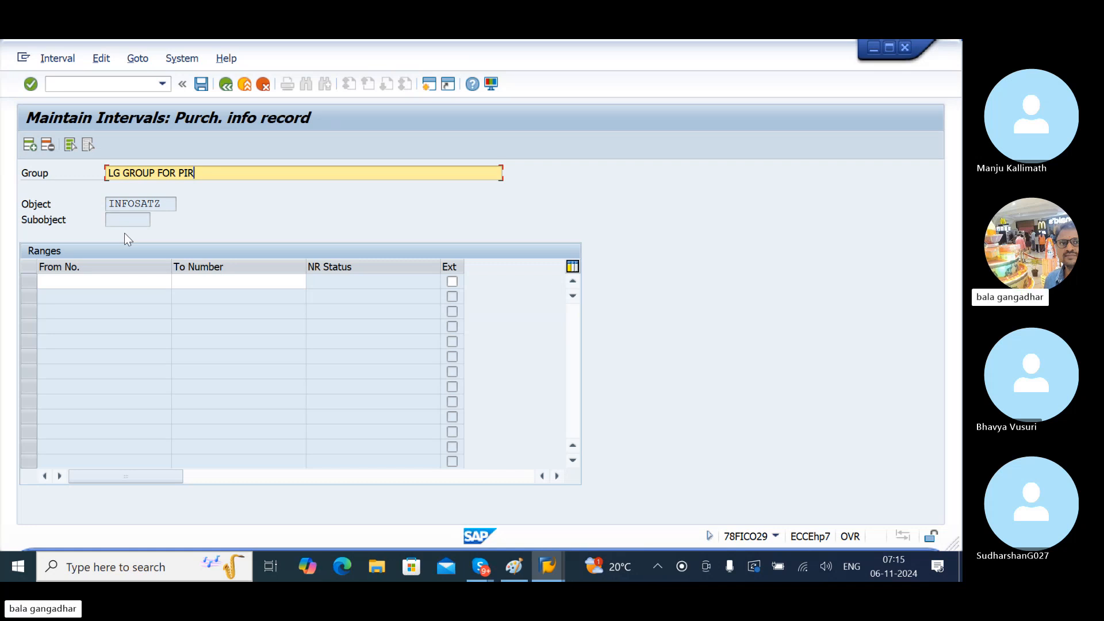
left_click(81, 288)
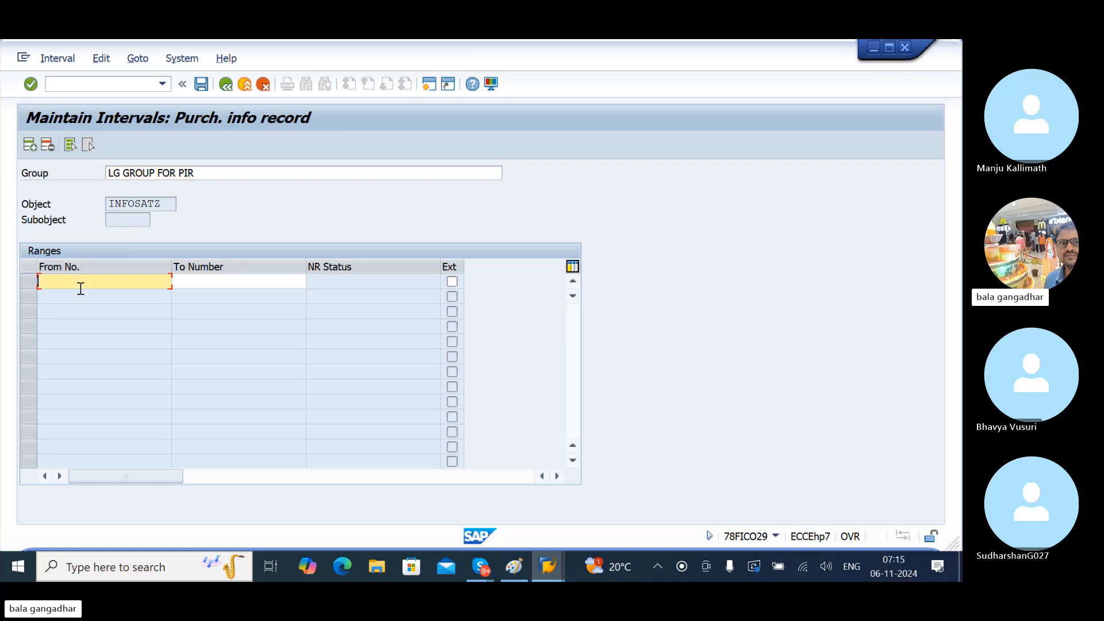
type("8000000000")
key("Tab")
type("800000")
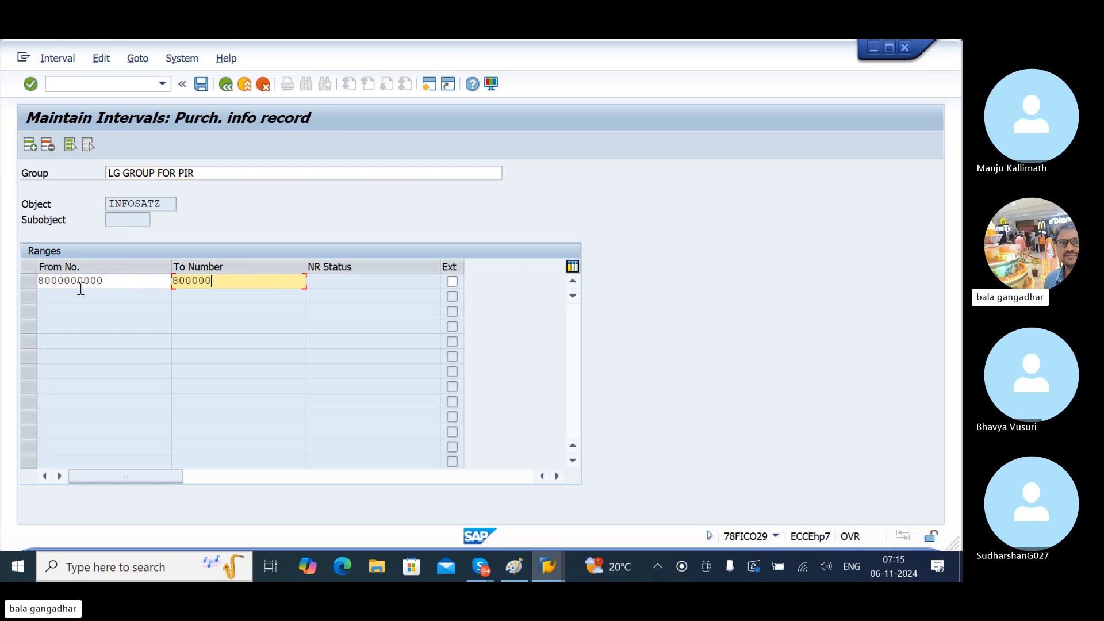
type("0999")
left_click(201, 84)
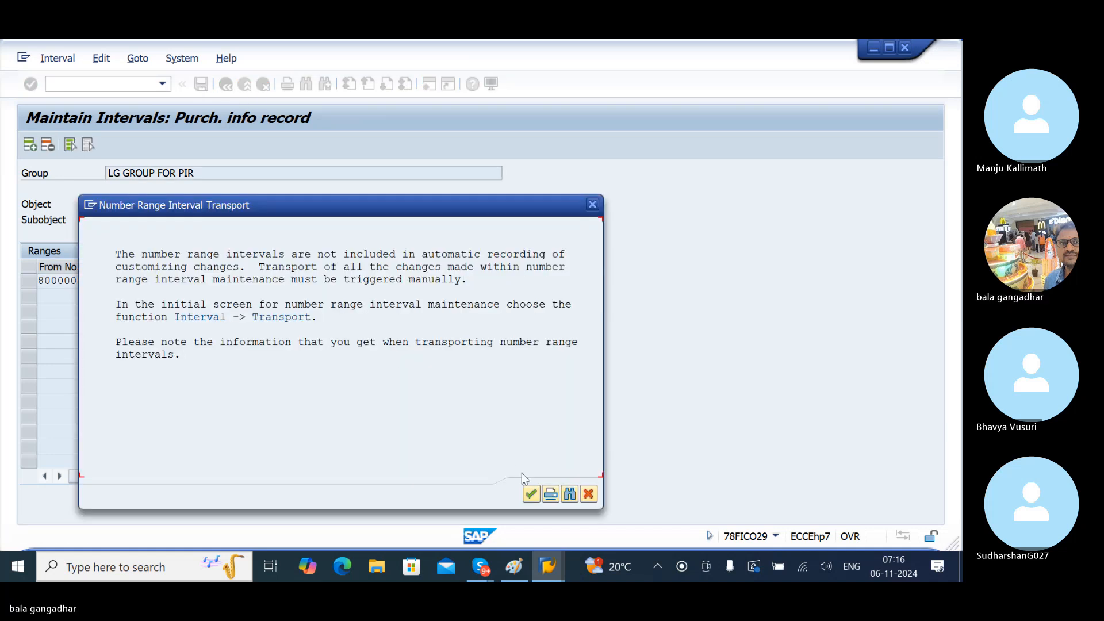
left_click(531, 493)
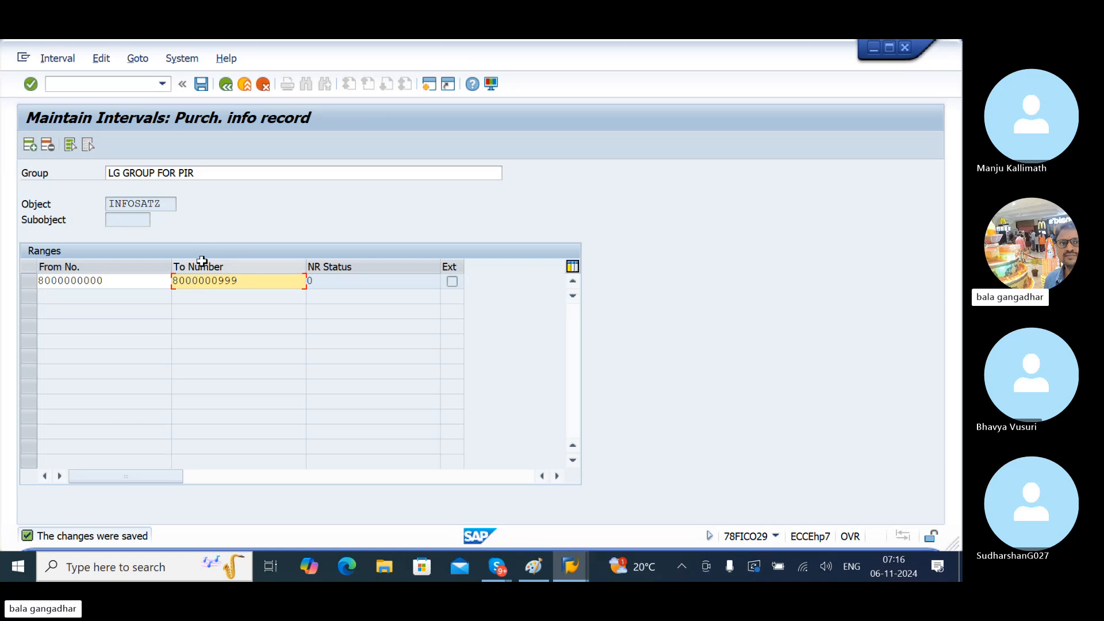
- Save the interval, return to the INFOSATZ group list, and select element IL
left_click(202, 83)
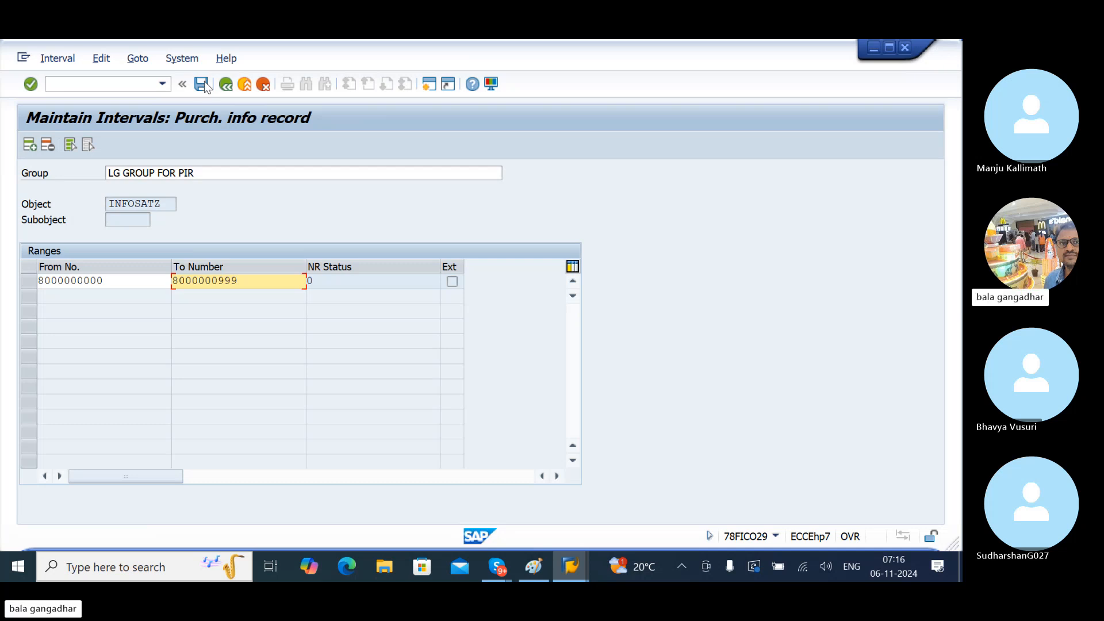
left_click(202, 84)
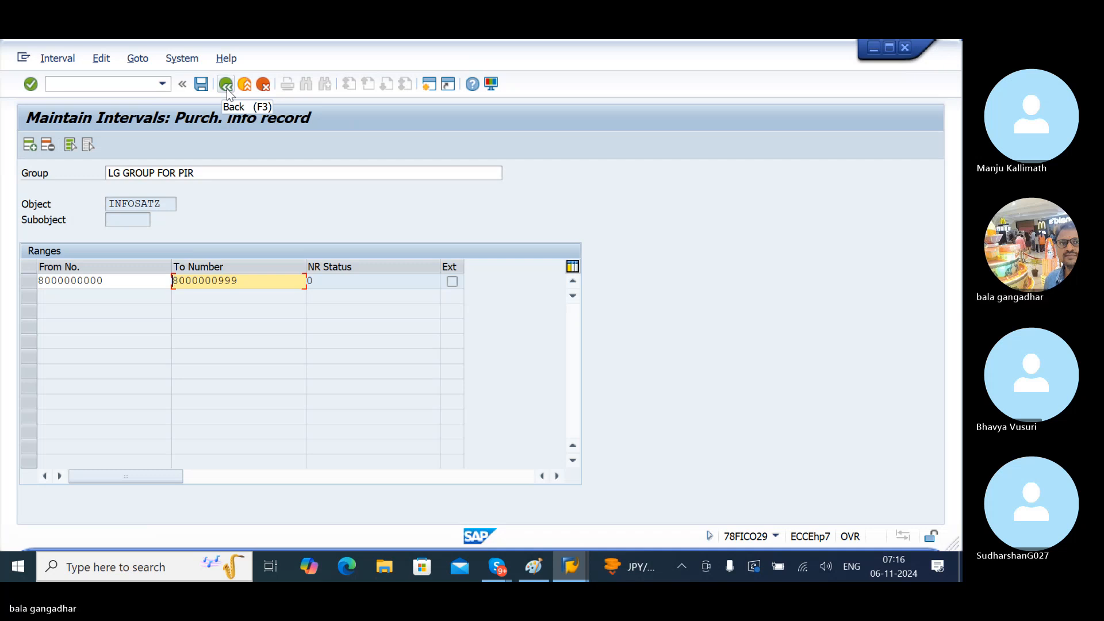
left_click(227, 91)
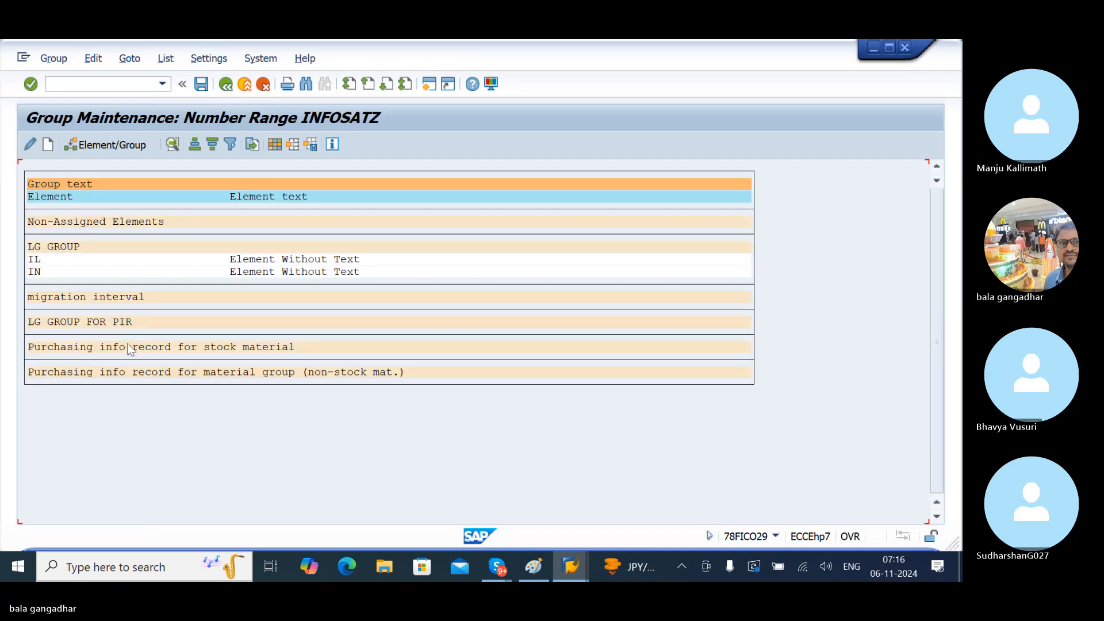
left_click(36, 260)
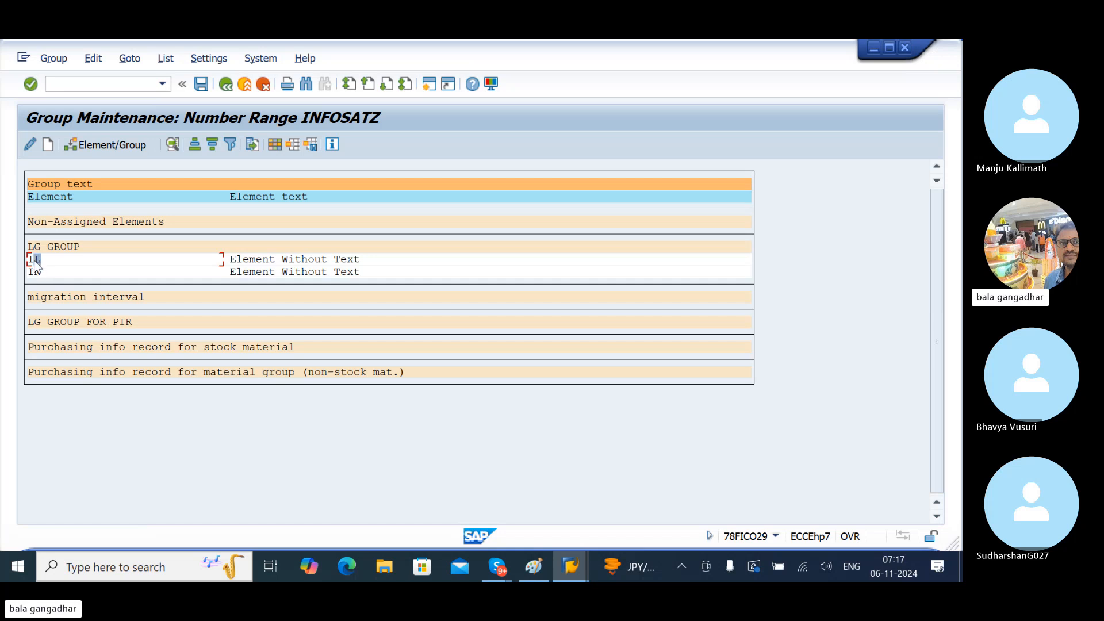
left_click(57, 325)
left_click(33, 263)
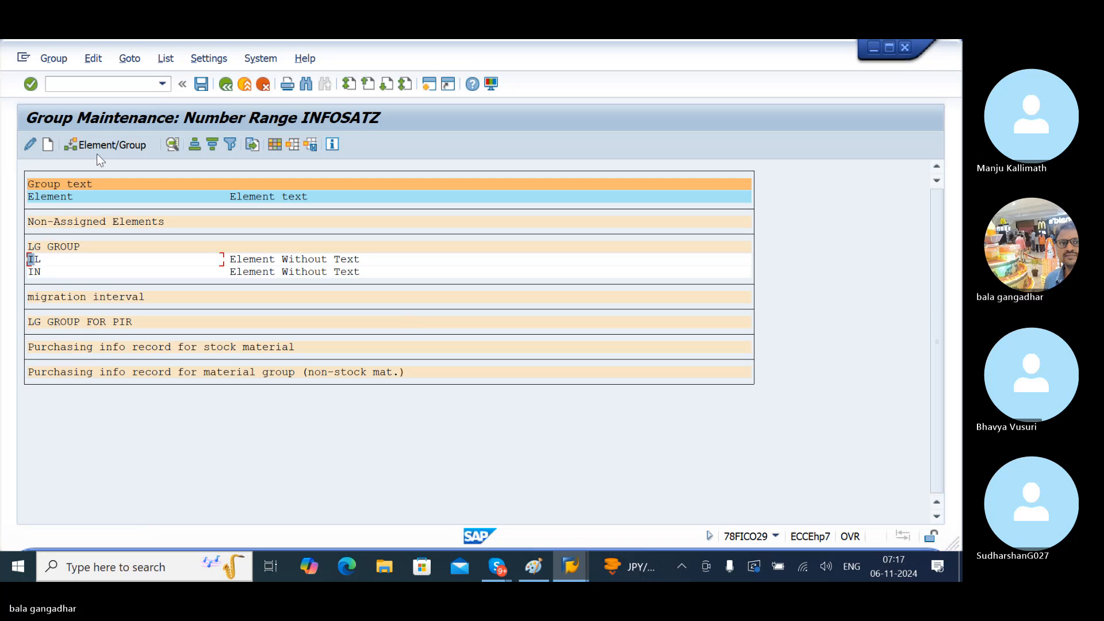
- Move element IL from LG GROUP into LG GROUP FOR PIR
left_click(35, 261)
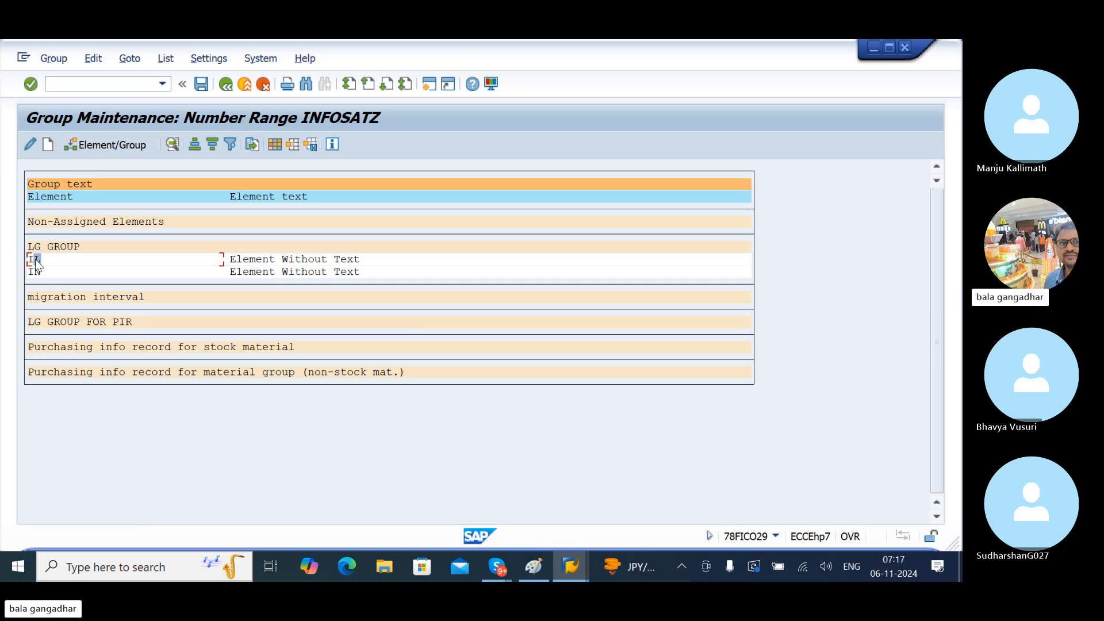
left_click(95, 146)
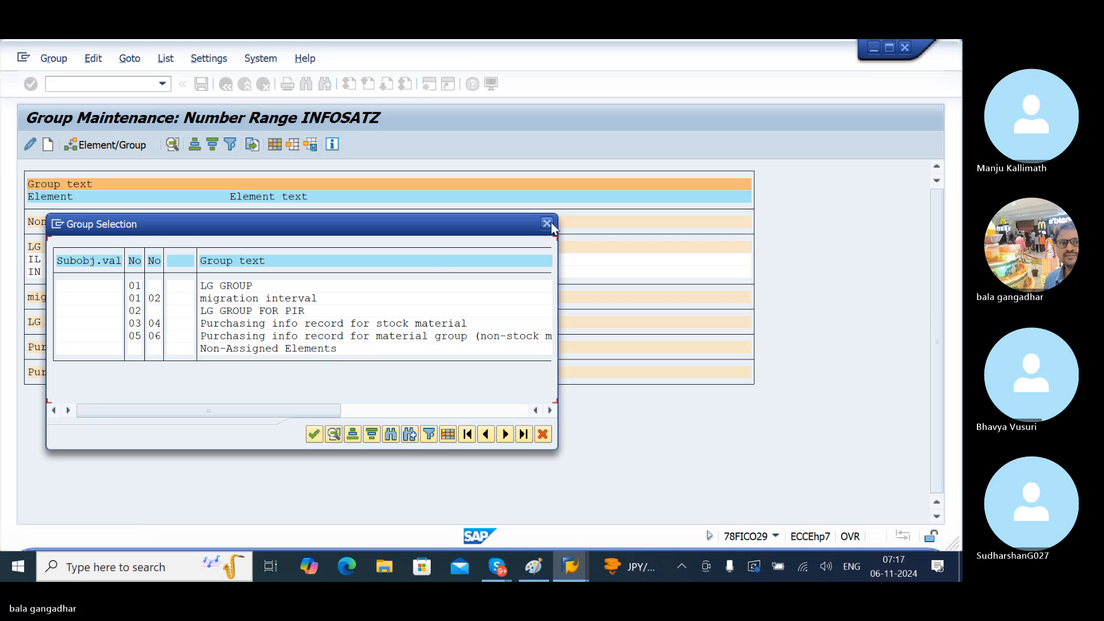
left_click(547, 223)
left_click(33, 263)
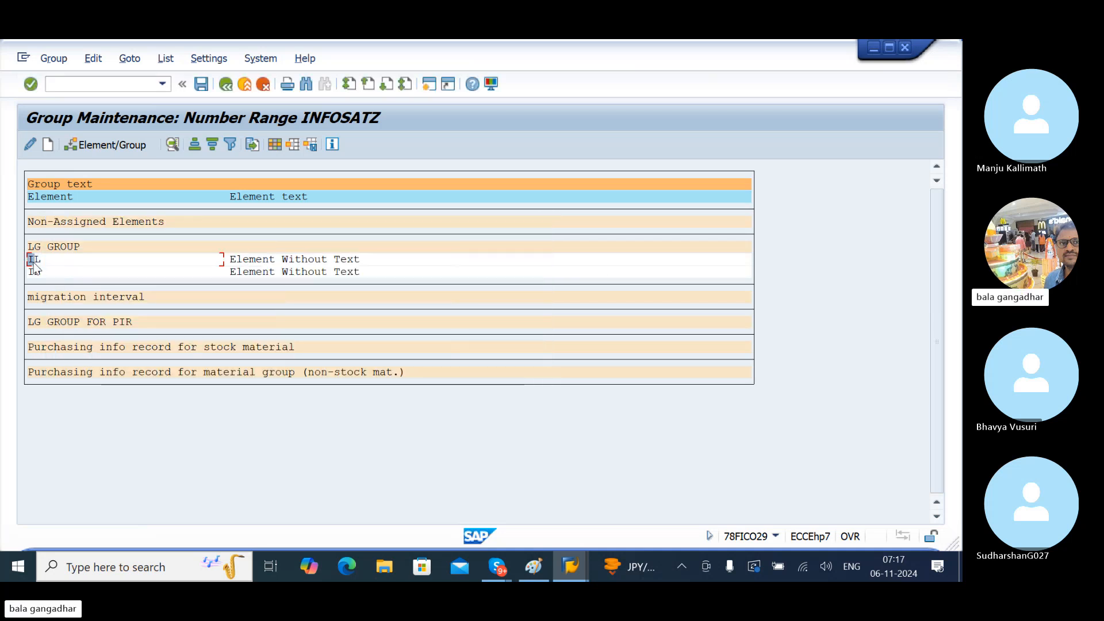
left_click(115, 145)
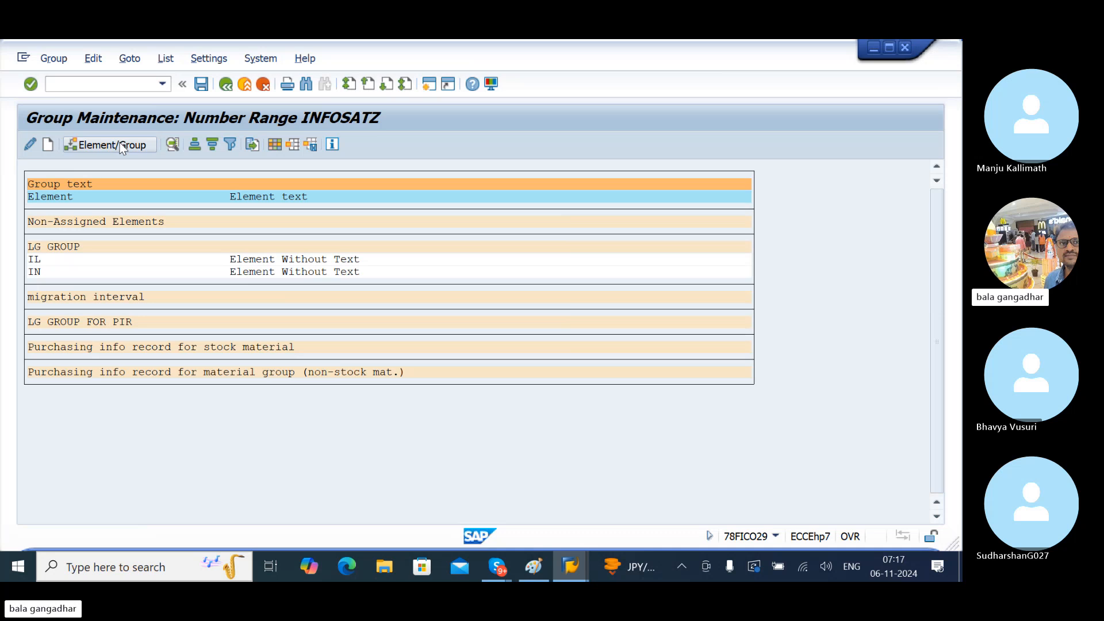
left_click(235, 311)
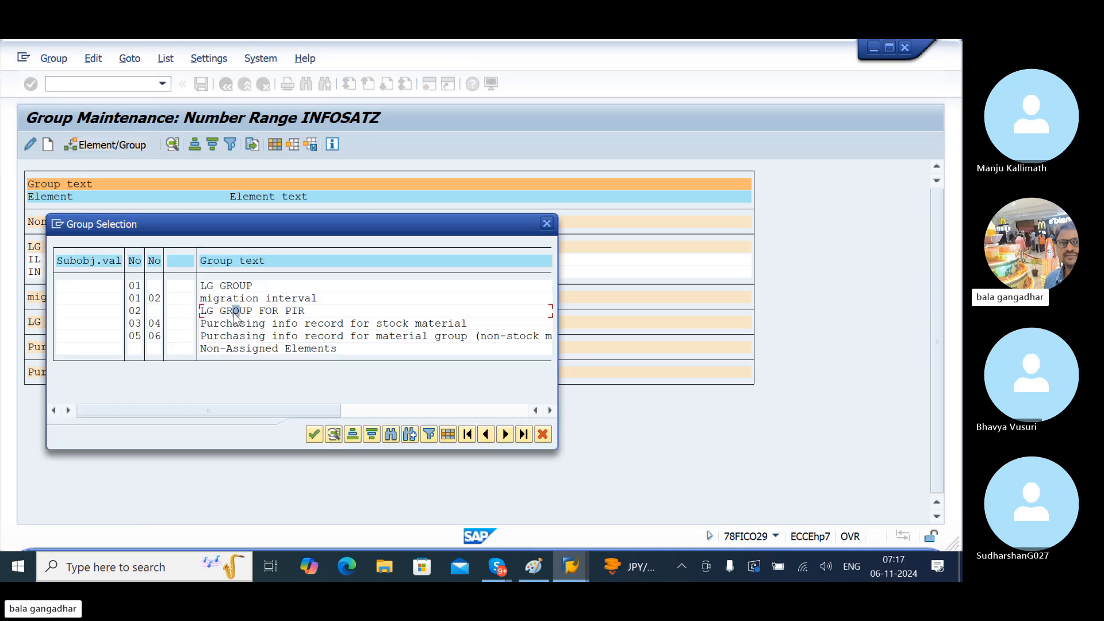
key("Return")
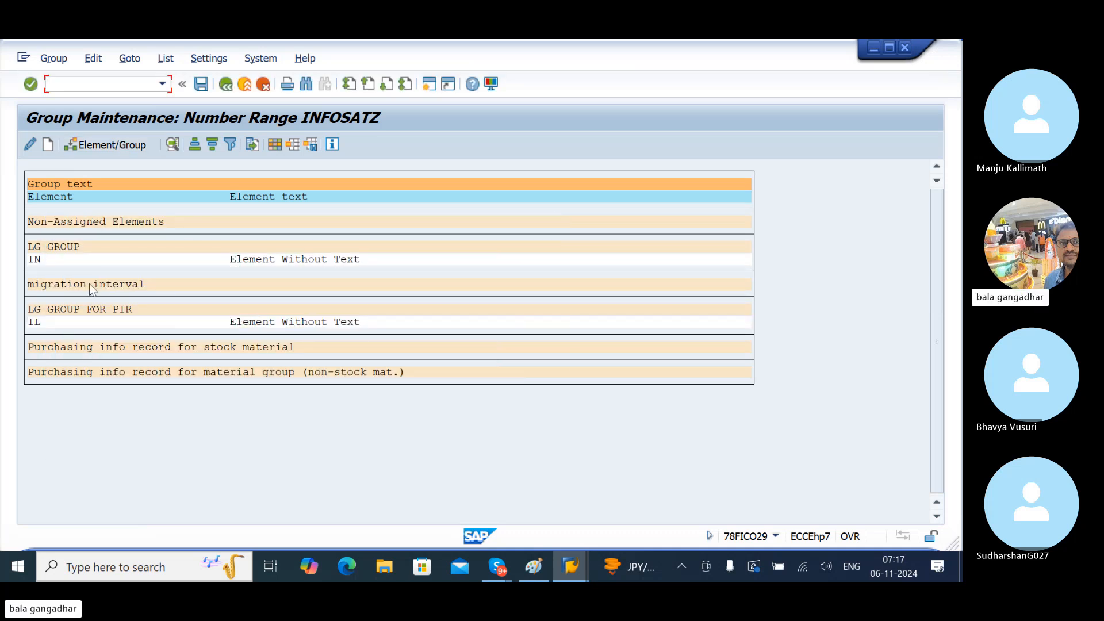
- Move element IN into LG GROUP FOR PIR, save, and return to the range overview
left_click(39, 260)
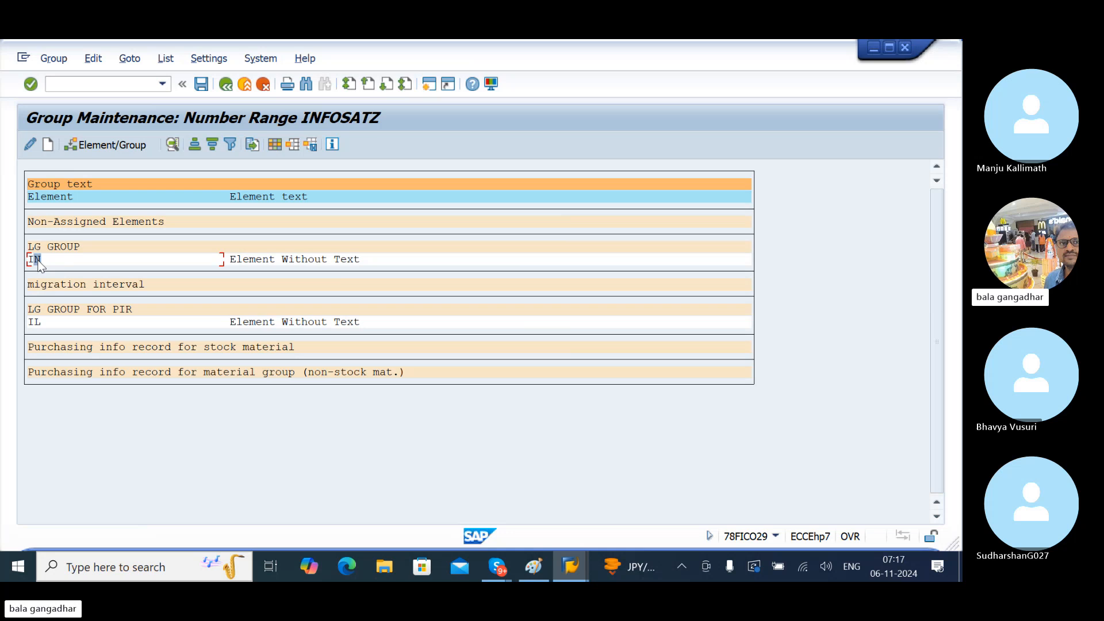
left_click(109, 145)
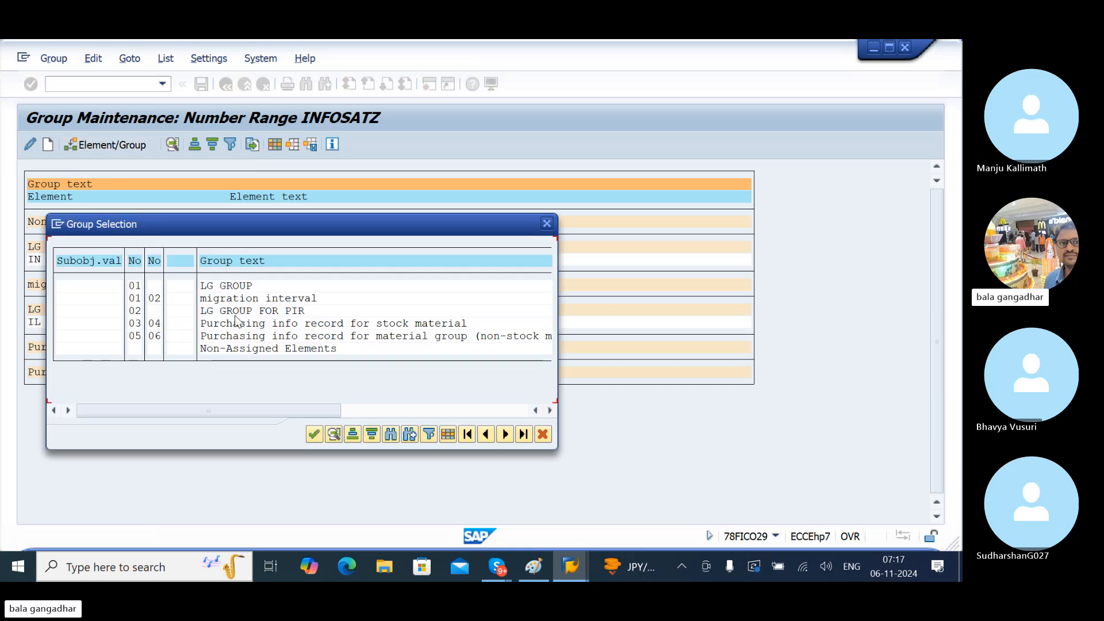
double_click(232, 314)
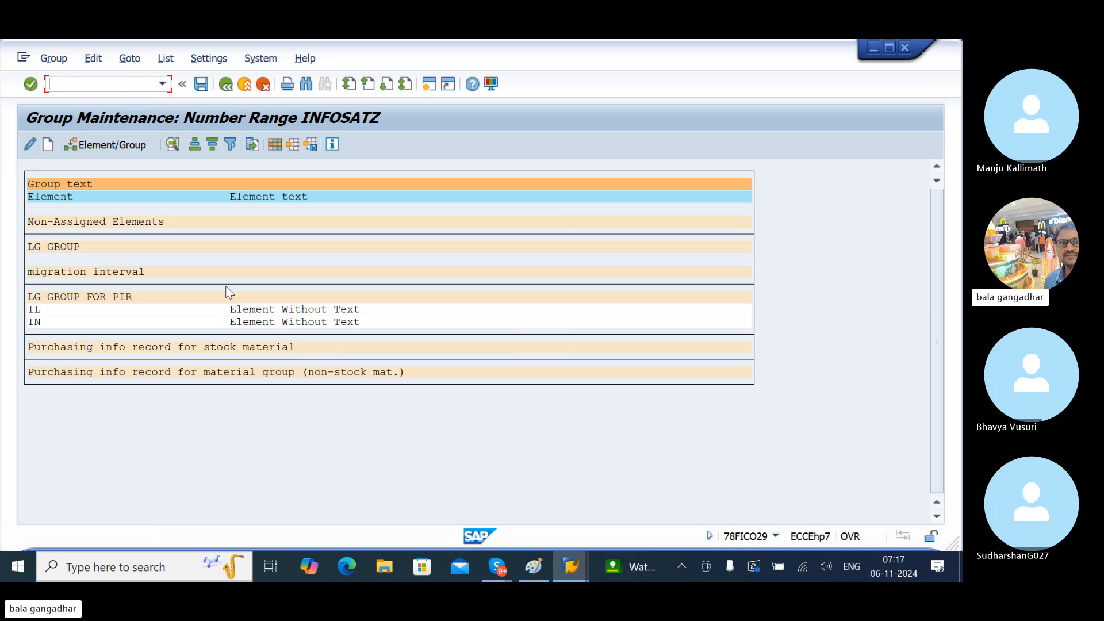
left_click(201, 86)
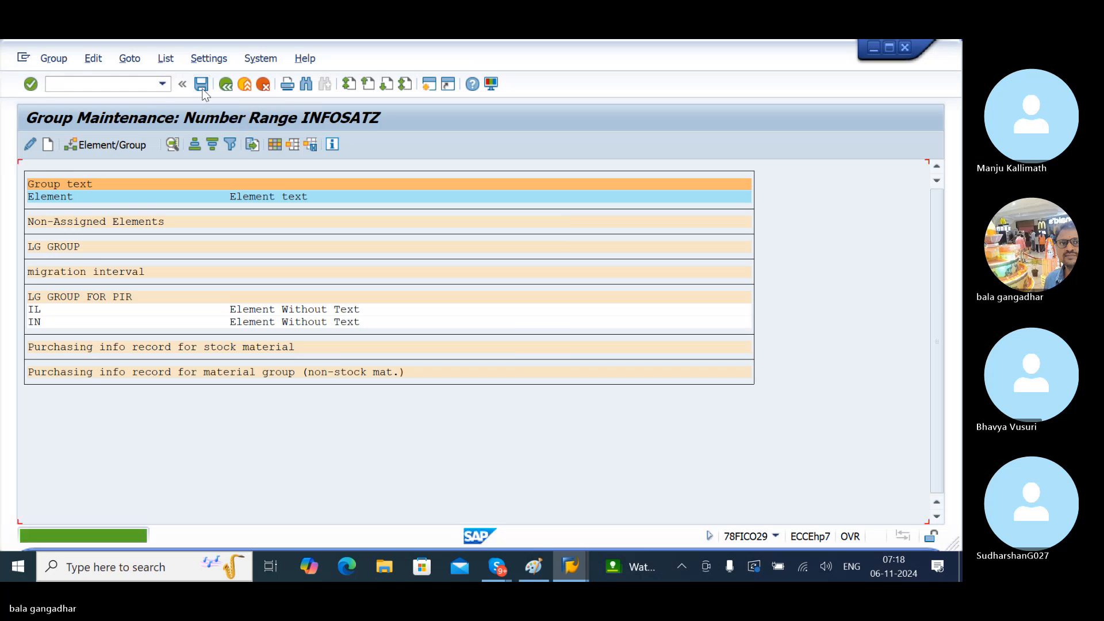
left_click(203, 92)
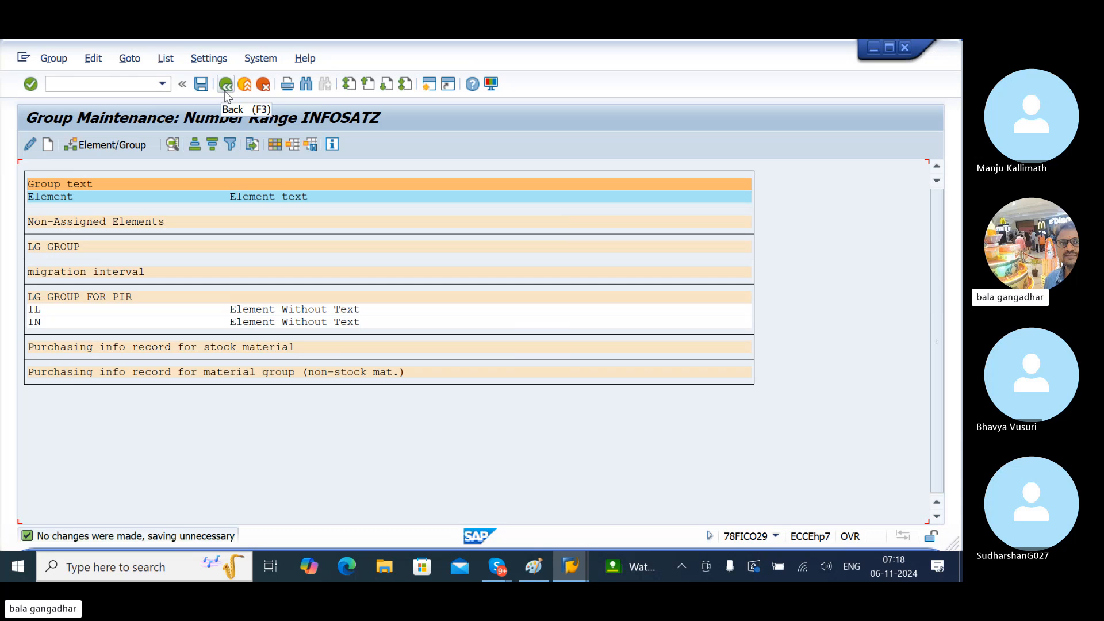
left_click(216, 92)
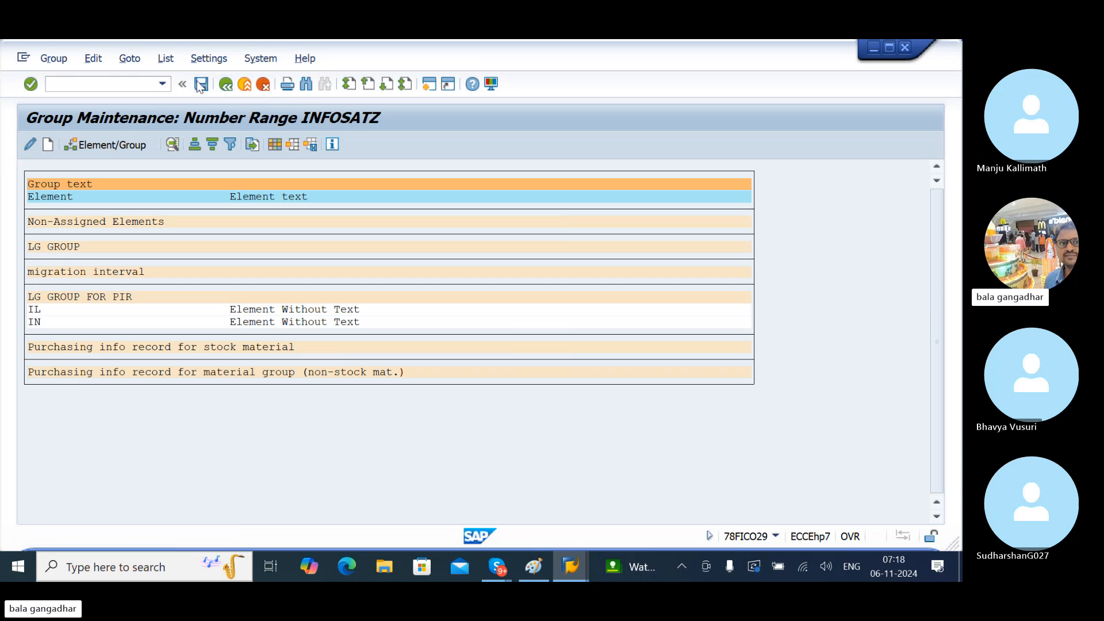
left_click(225, 87)
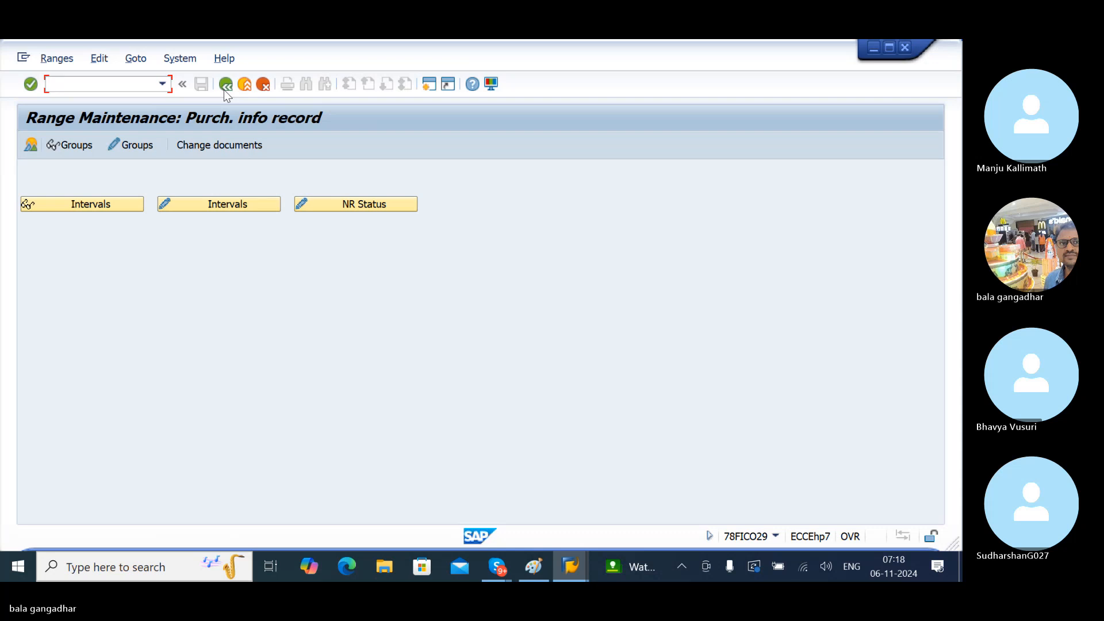
- Go back to the IMG and run Purchasing Info Record > Define Screen Layout
left_click(225, 87)
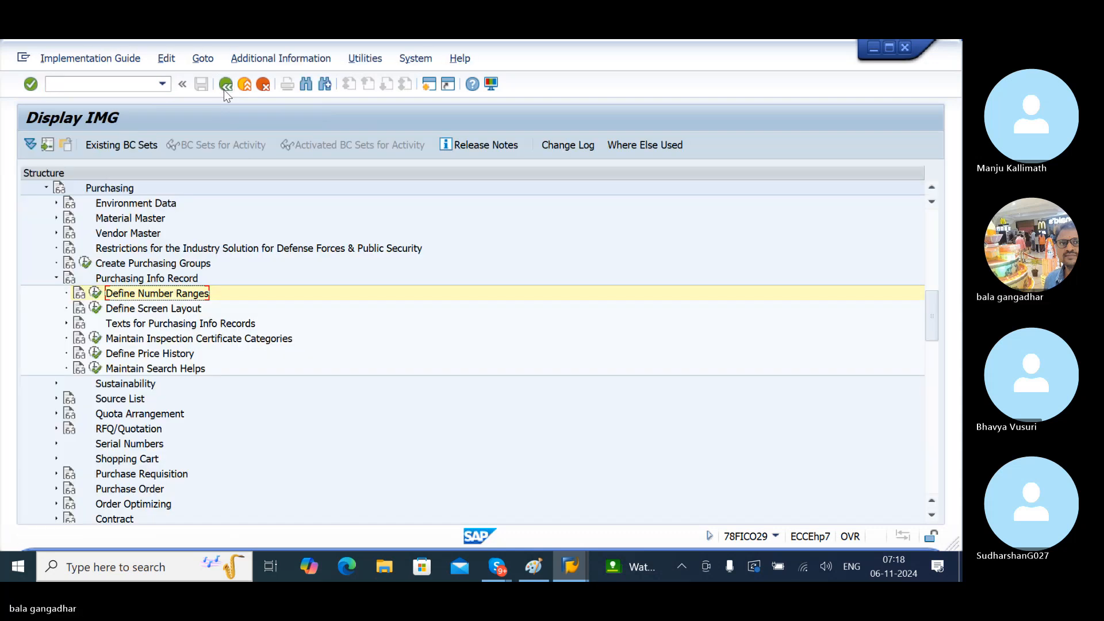
left_click(122, 312)
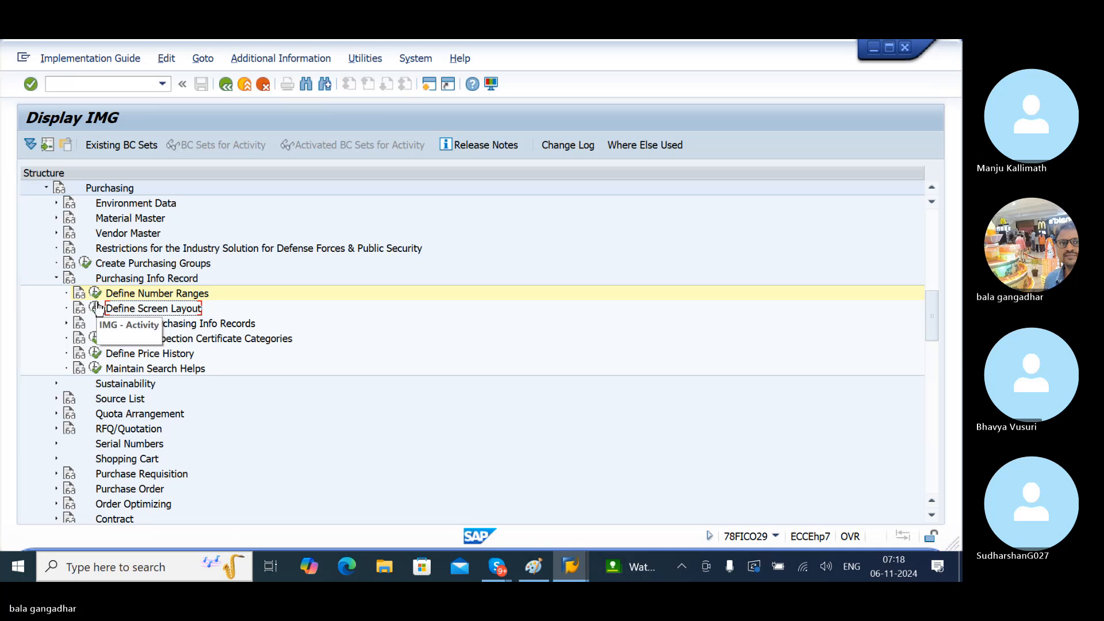
left_click(96, 308)
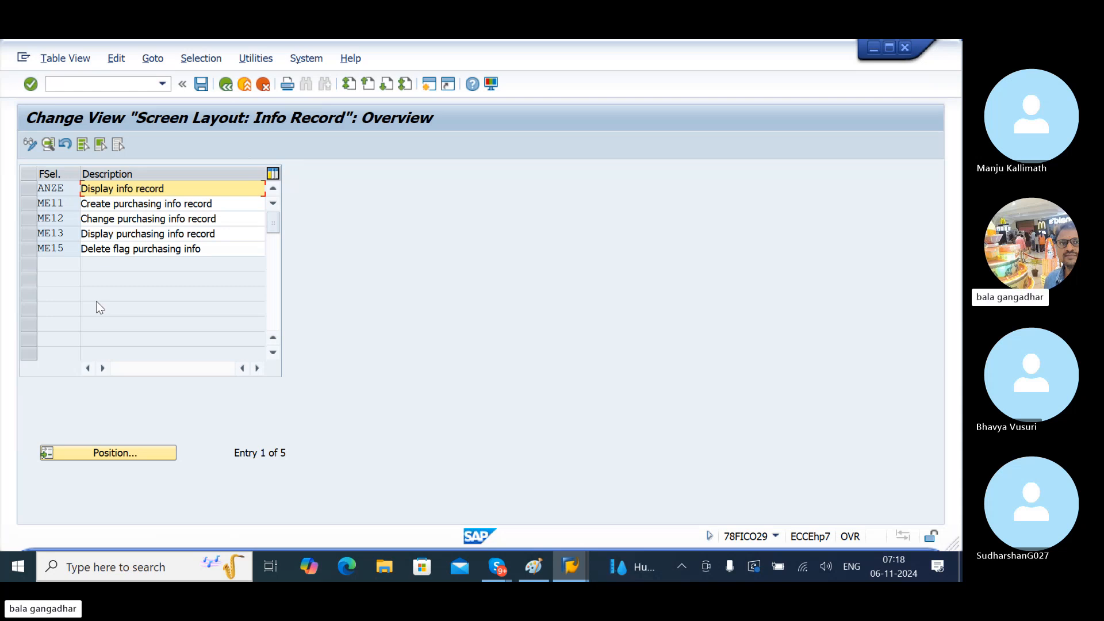
- Open the field selection groups for key ME11 Create purchasing info record
left_click(59, 205)
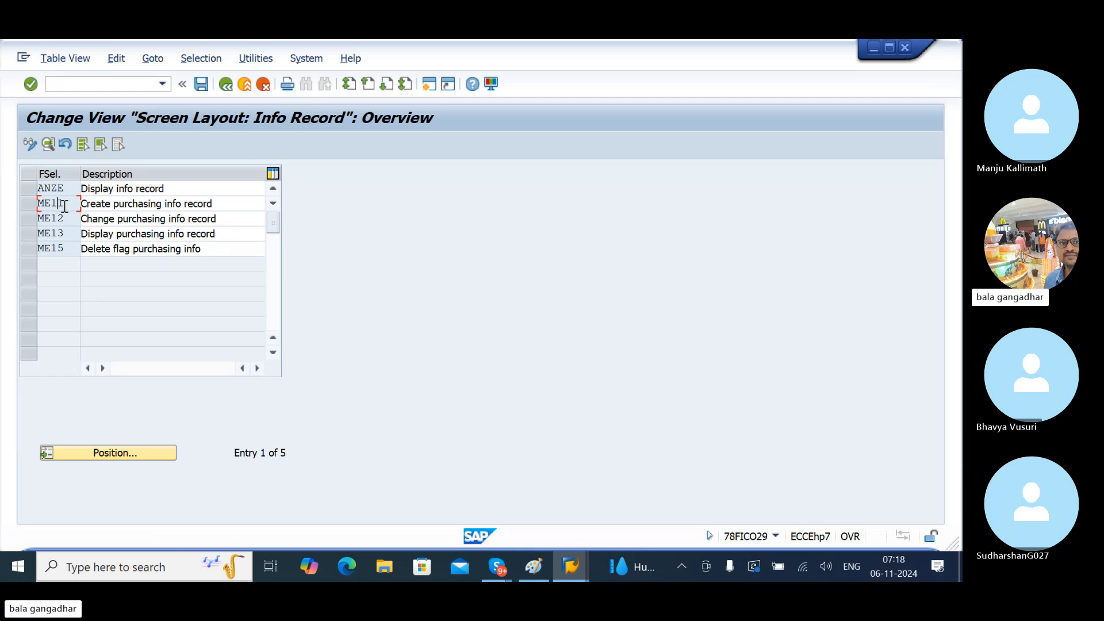
left_click(113, 200)
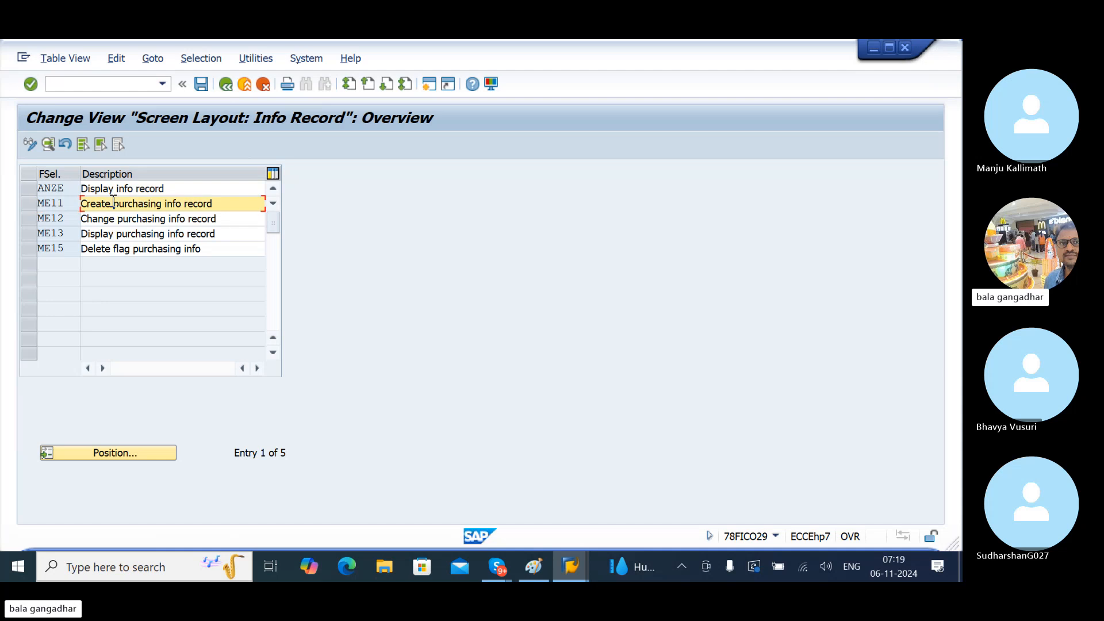
left_click(31, 204)
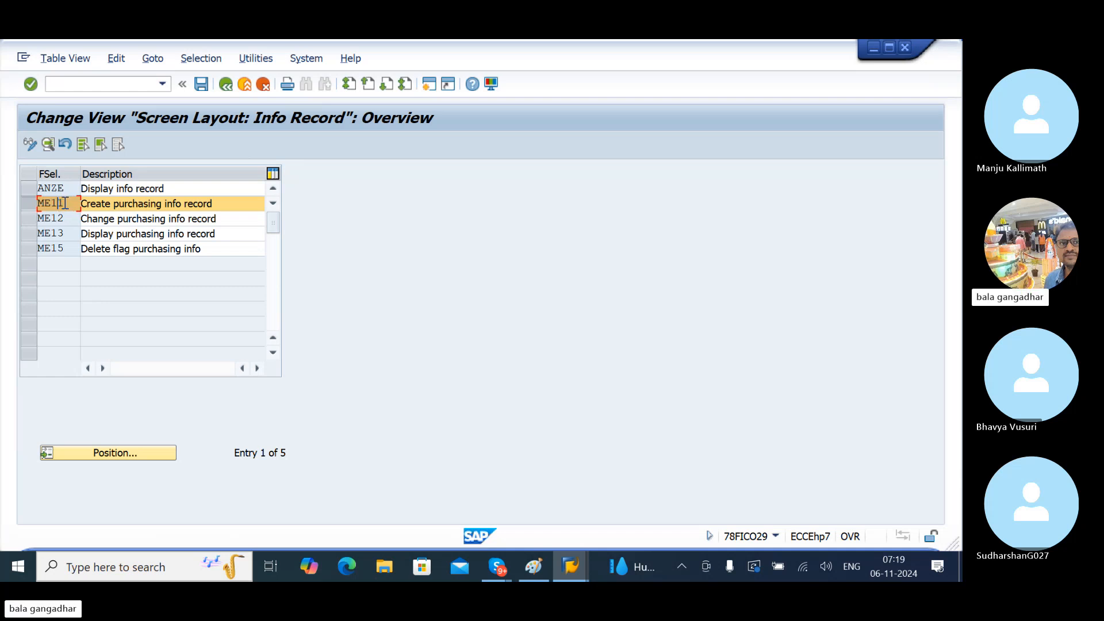
double_click(64, 206)
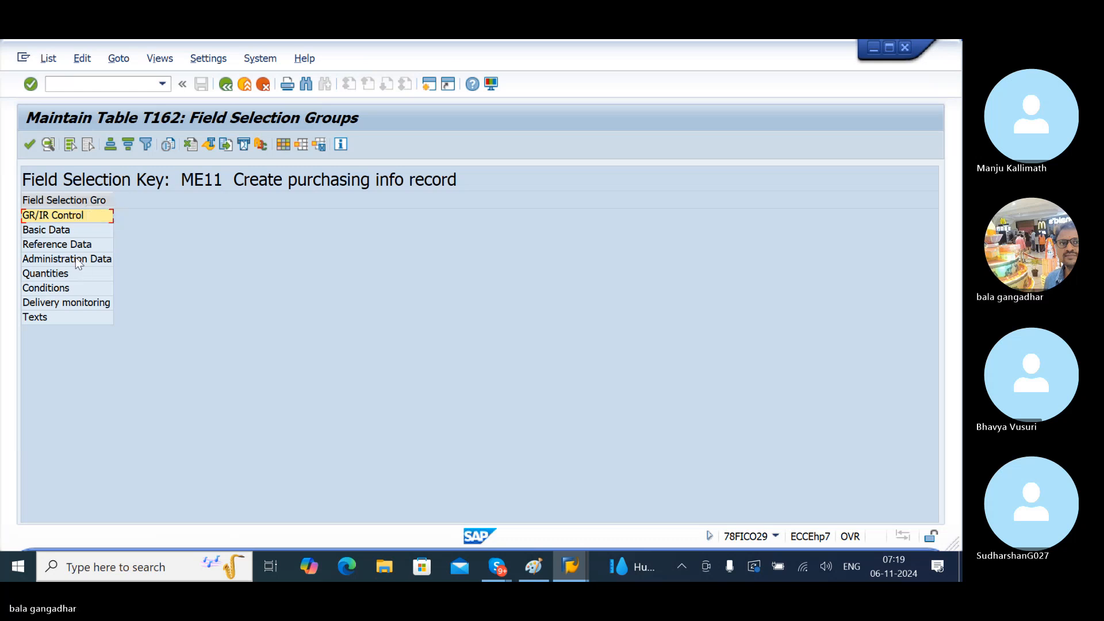
- Open GR/IR Control, advance to the Basic Data field group, and start a second session
double_click(82, 221)
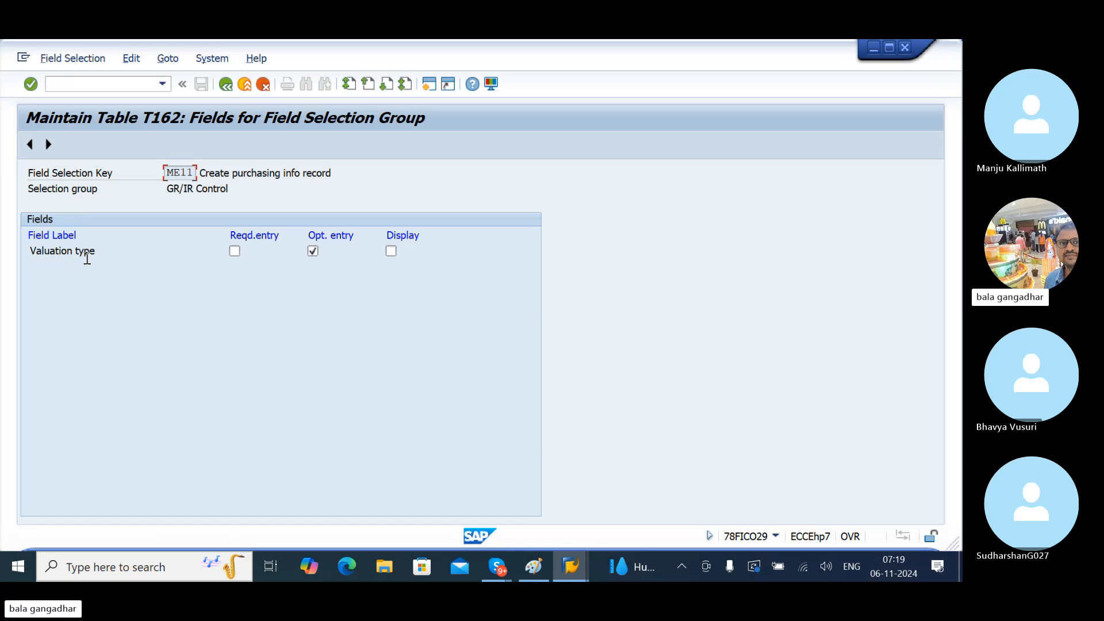
left_click(49, 148)
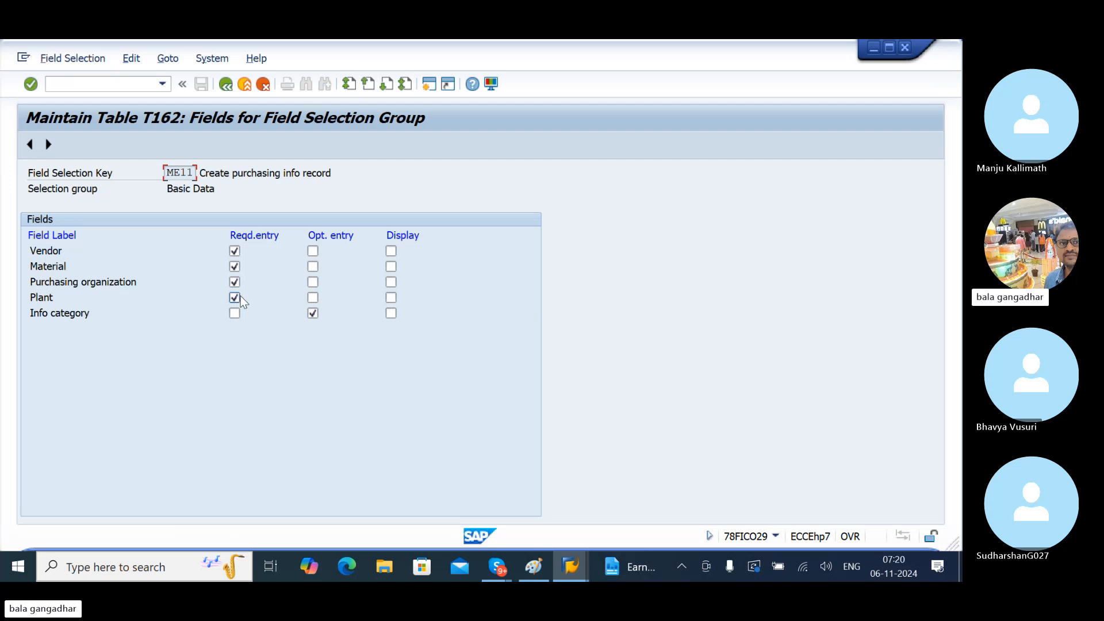
left_click(434, 87)
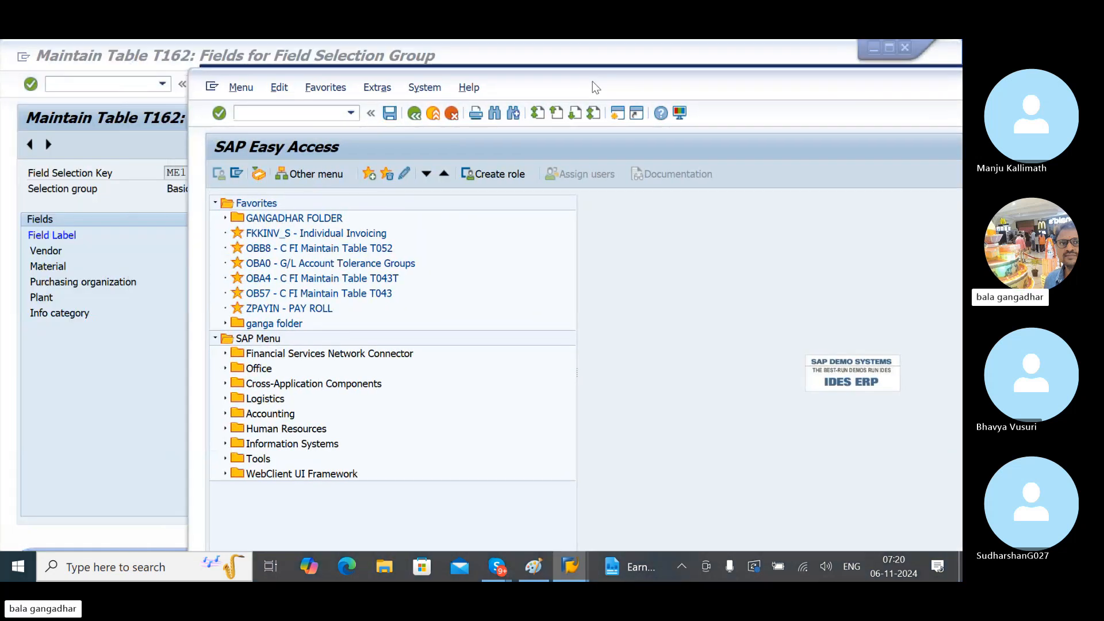
- Launch ME11 - Create via Logistics > Materials Management > Purchasing > Master Data > Info Record
left_click_drag(592, 81, 708, 95)
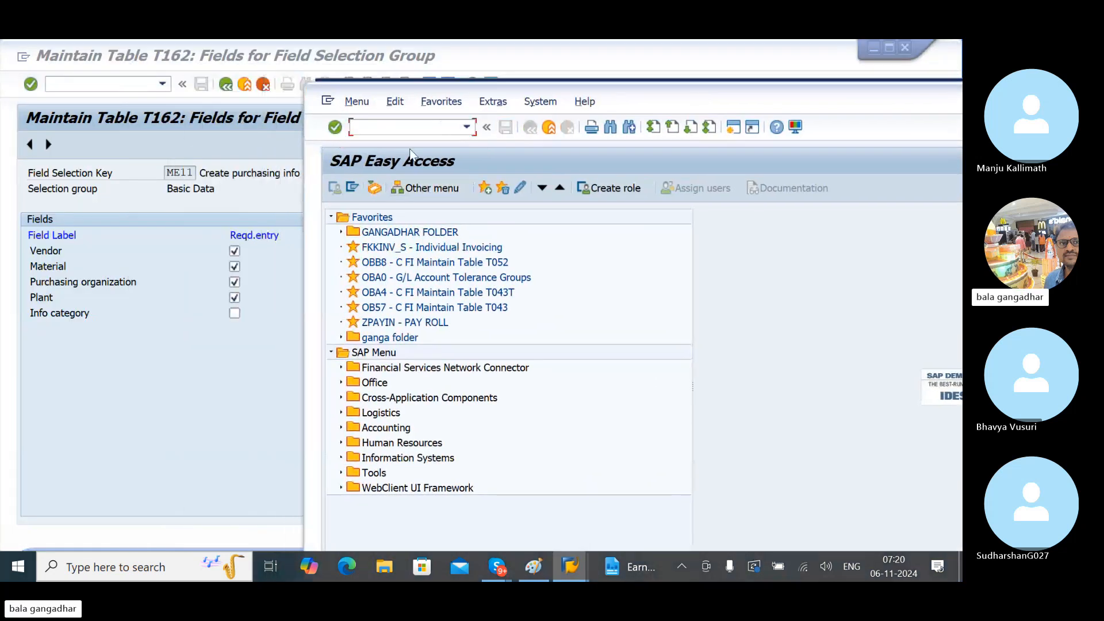
left_click(331, 218)
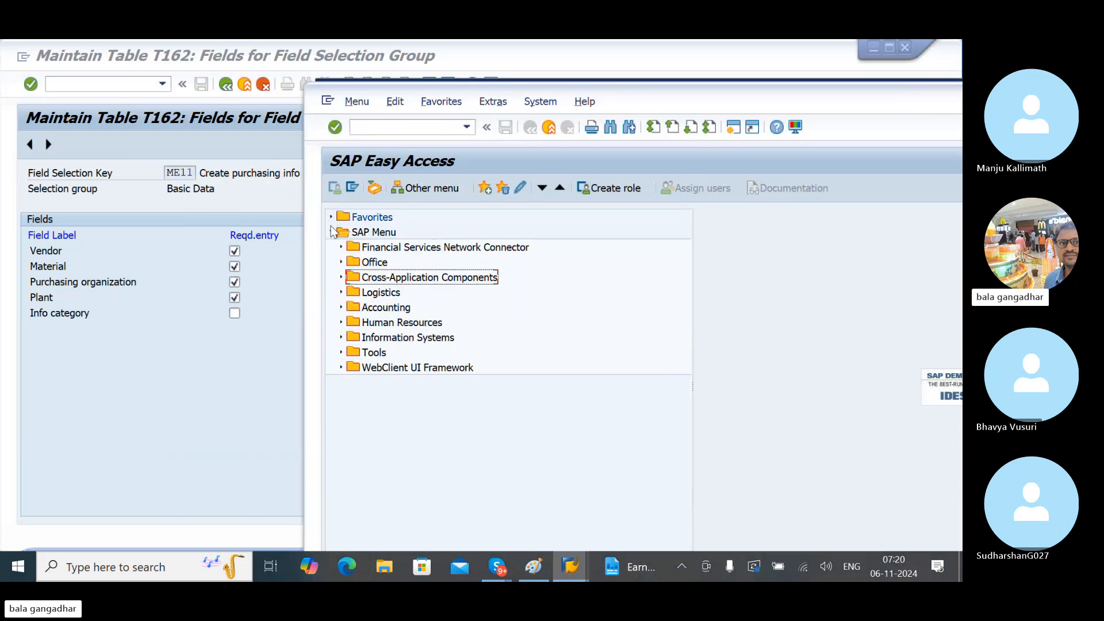
left_click(341, 292)
left_click(350, 307)
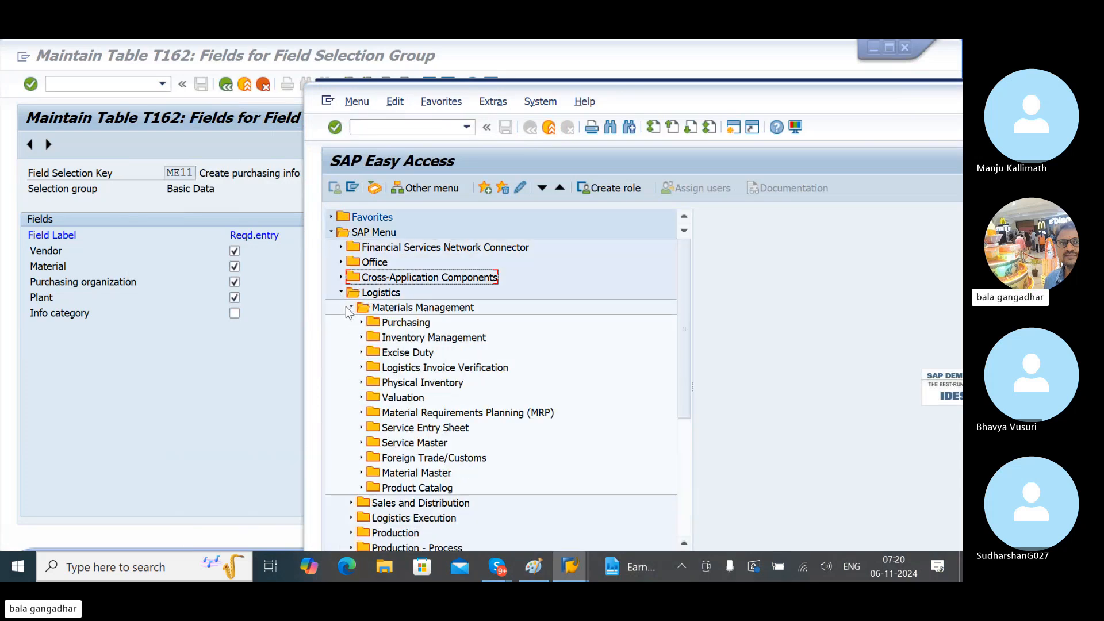
left_click(358, 322)
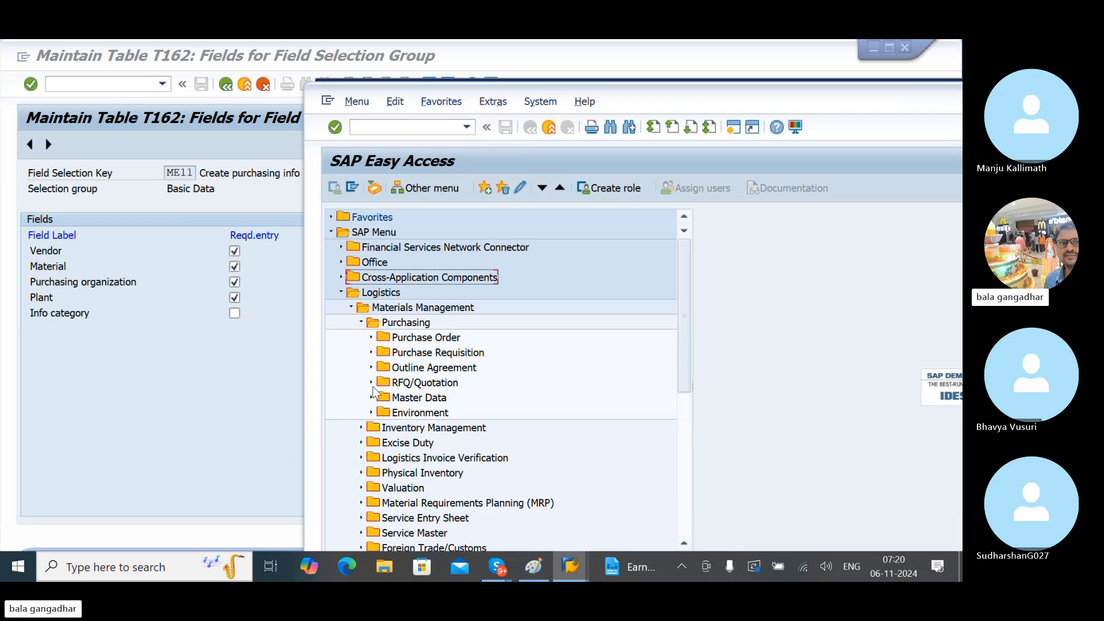
left_click(373, 400)
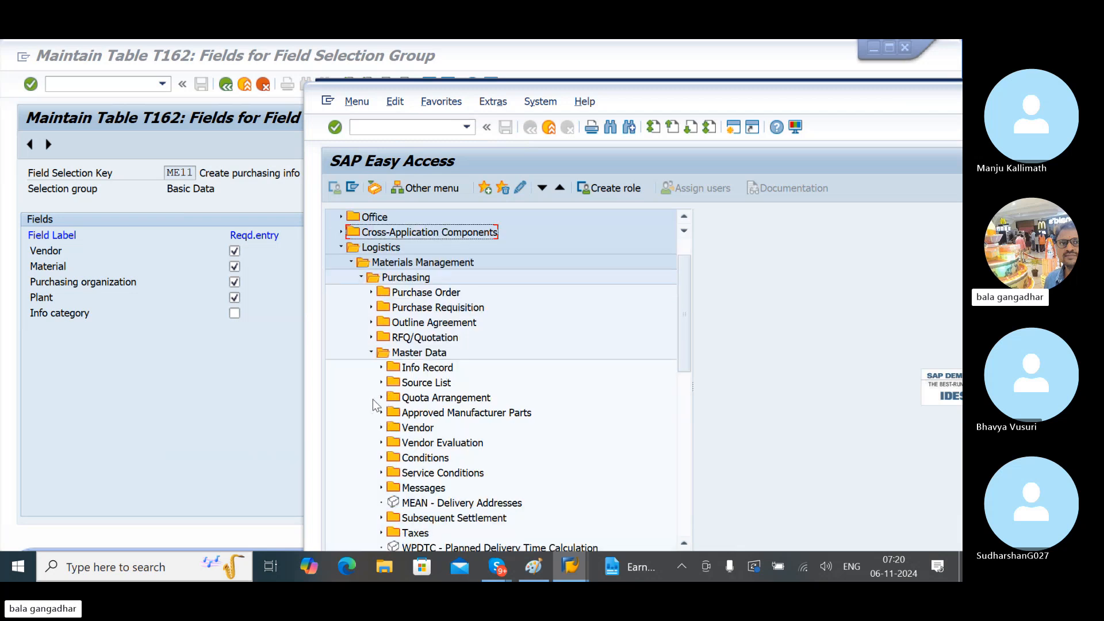
left_click(381, 368)
left_click(447, 383)
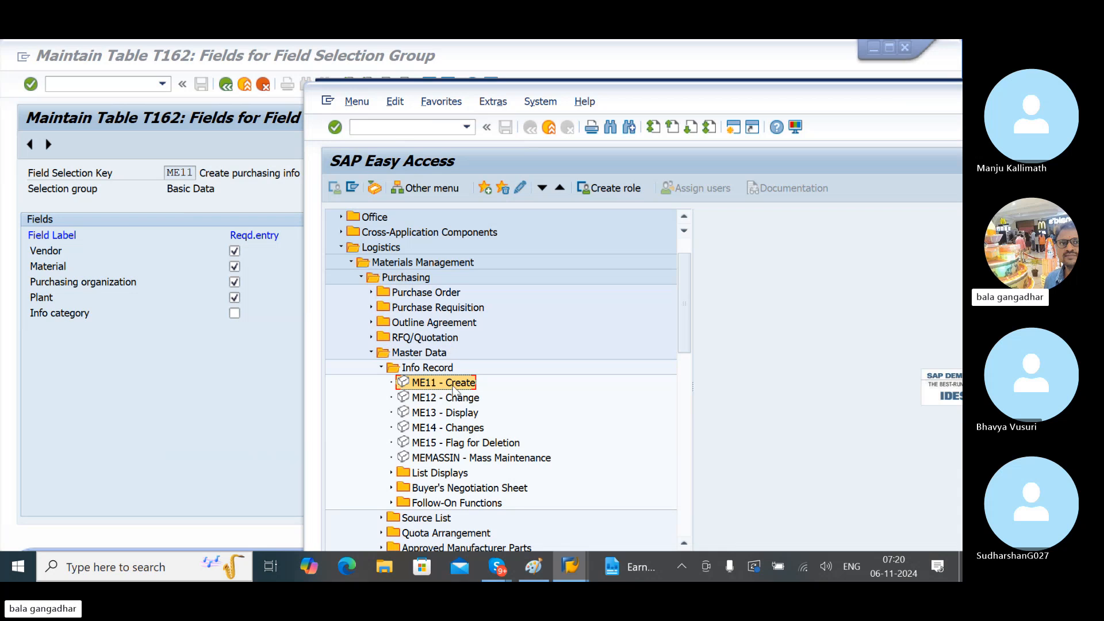
double_click(443, 385)
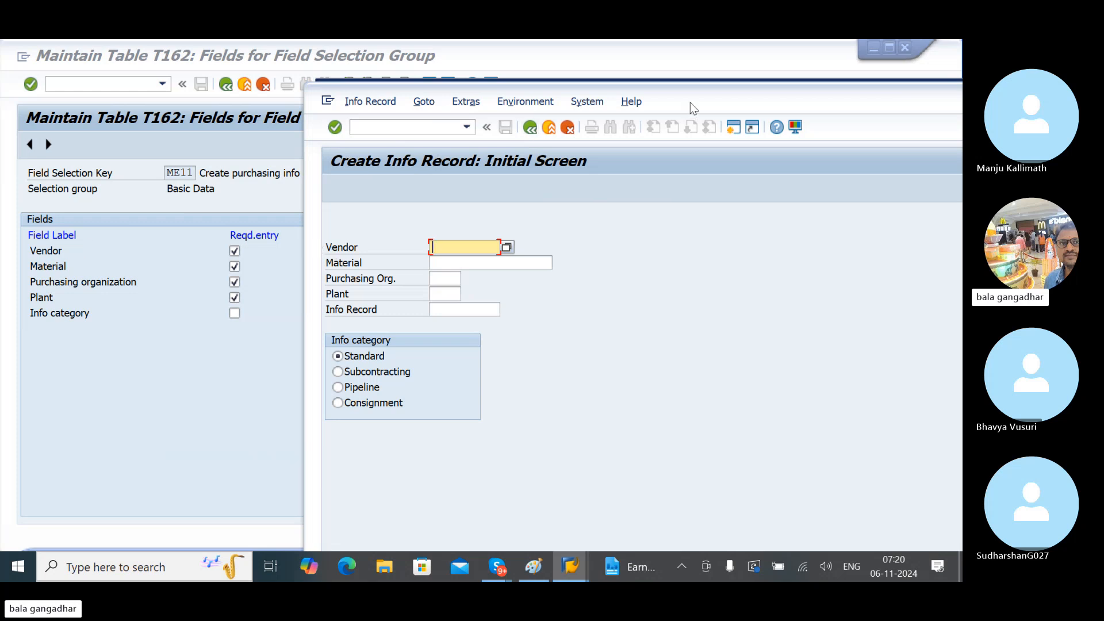
left_click_drag(689, 102, 799, 106)
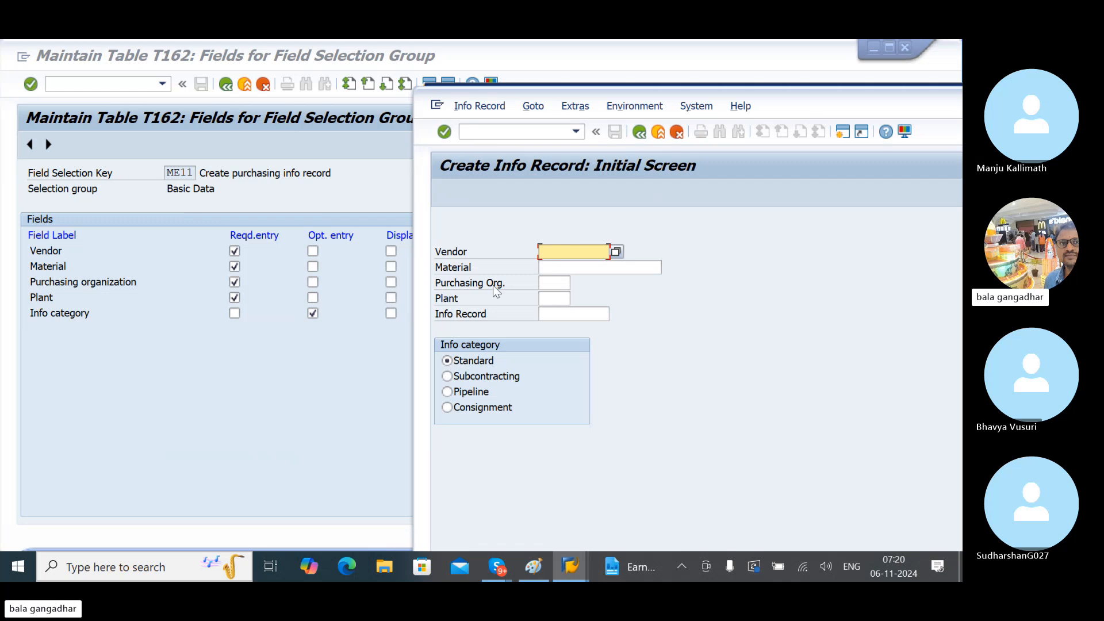
left_click(544, 298)
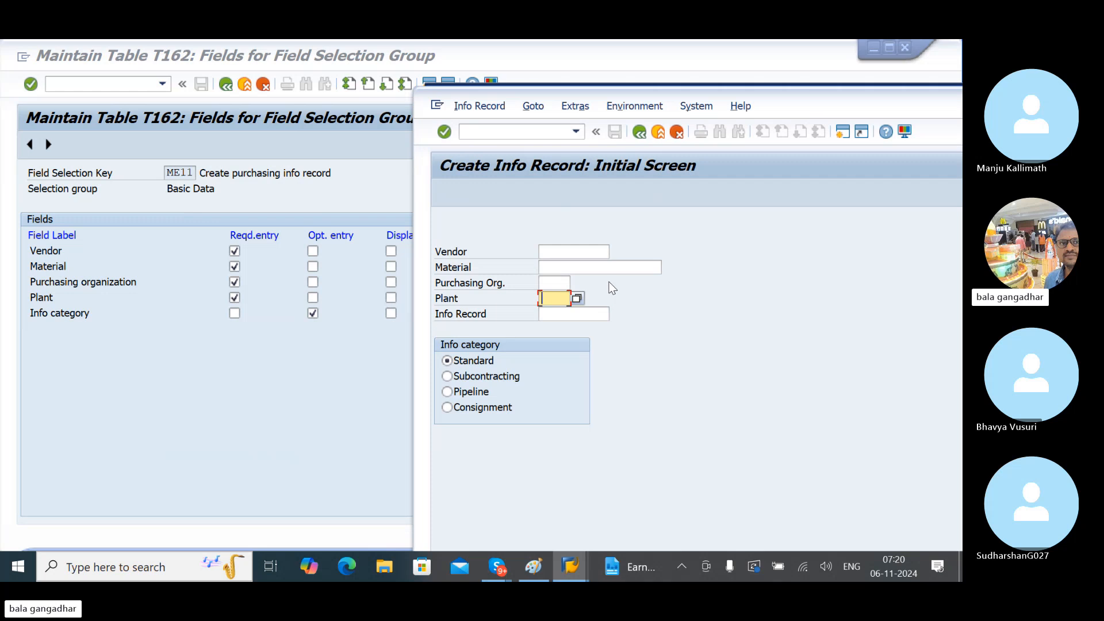
key("Return")
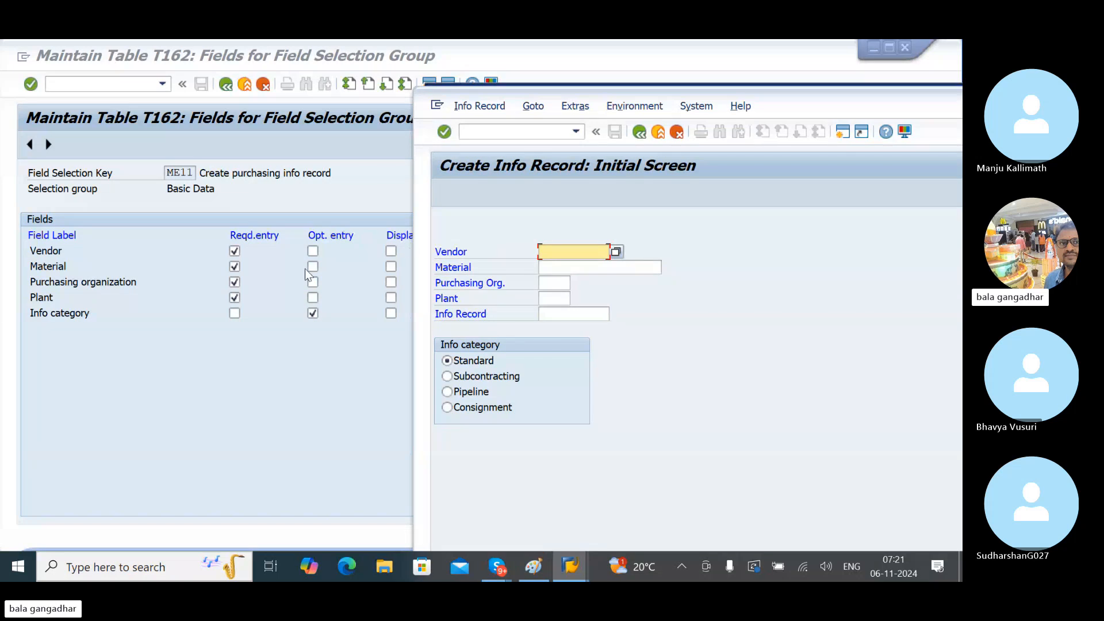
- Bring the Maintain Table T162 window with ME11 Basic Data settings back to the front
left_click(89, 246)
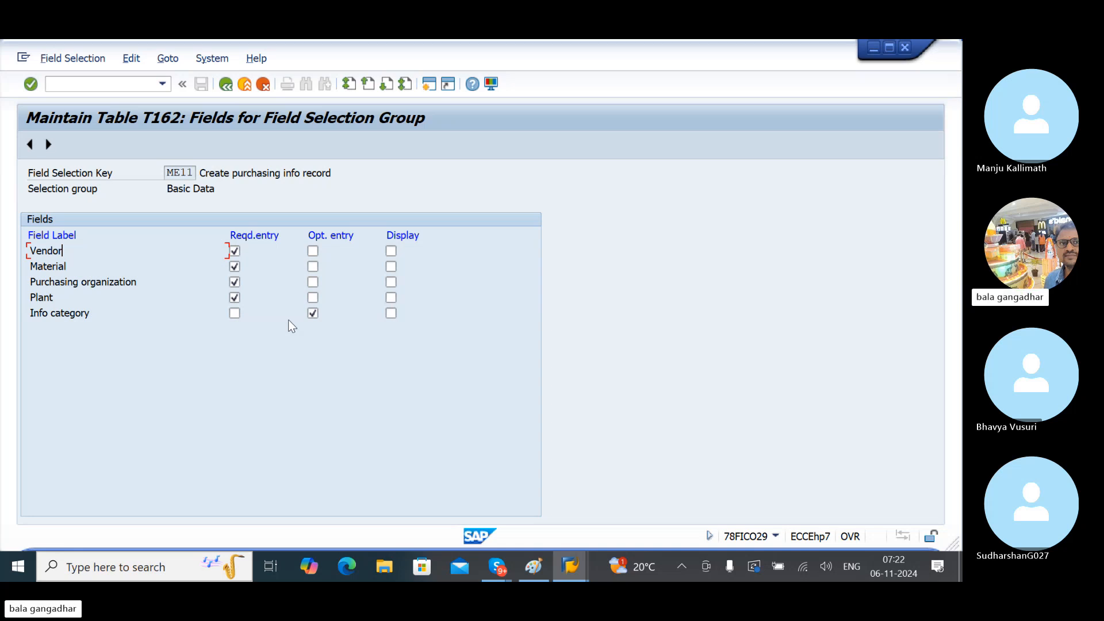
- Page through Reference Data, Administration Data, Quantities and Conditions to Delivery monitoring
left_click(49, 144)
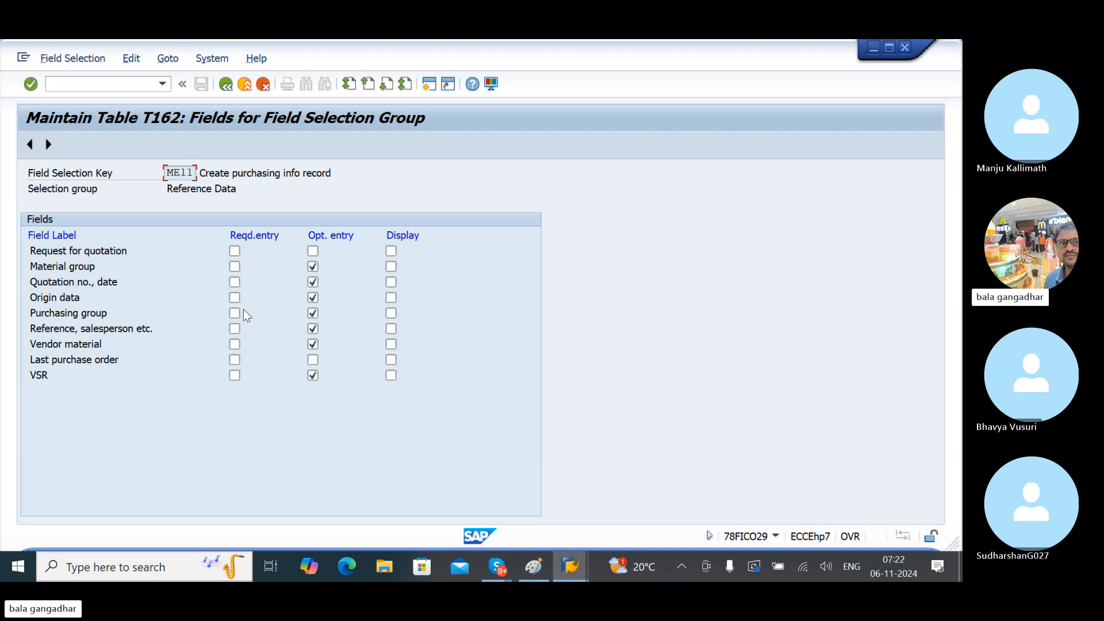
left_click(50, 146)
left_click(50, 145)
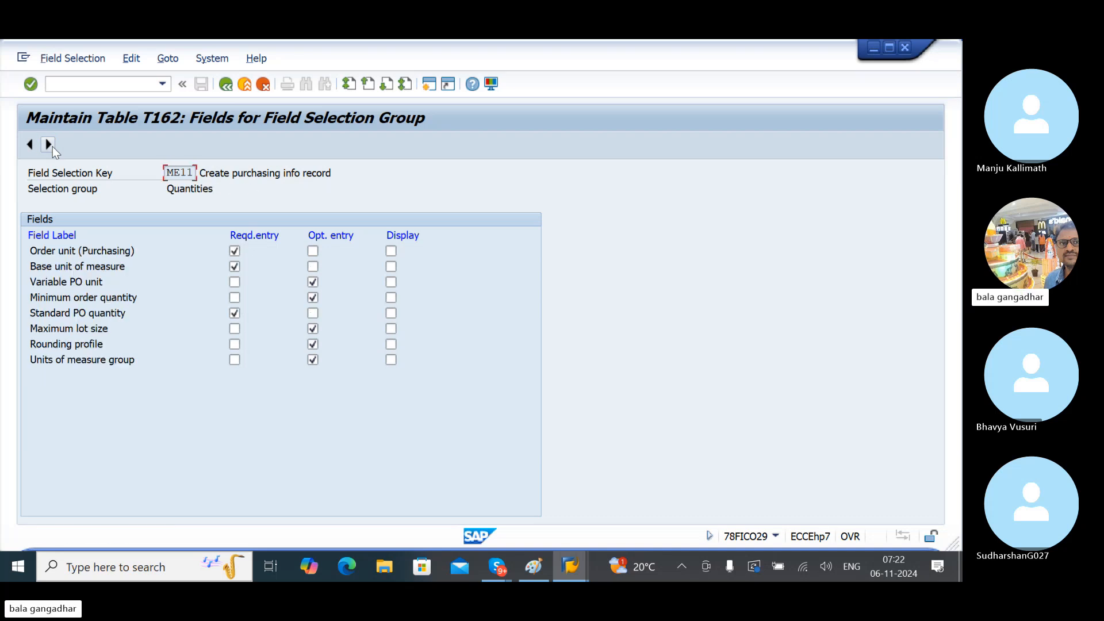
left_click(234, 251)
left_click(48, 144)
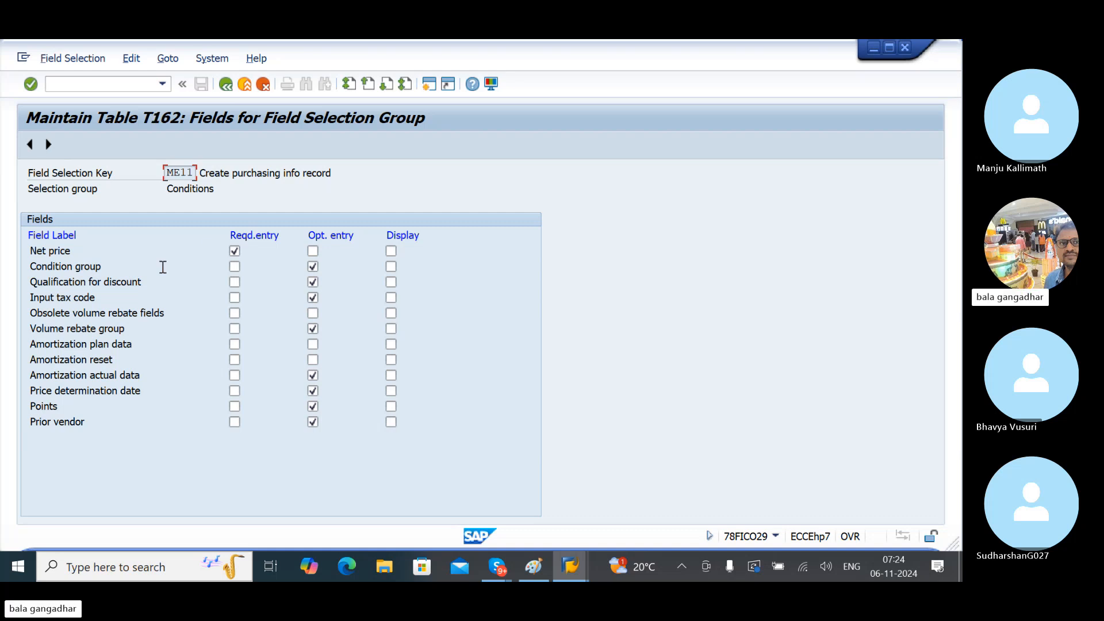
left_click(49, 144)
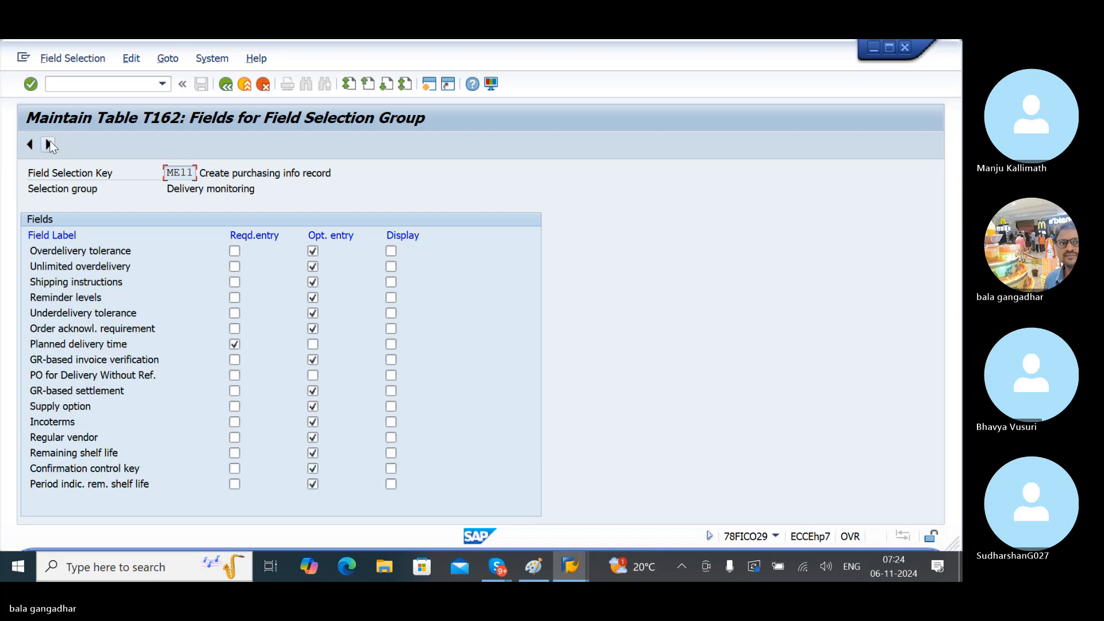
- Make Planned delivery time and PO for Delivery Without Ref. optional entries
left_click(237, 345)
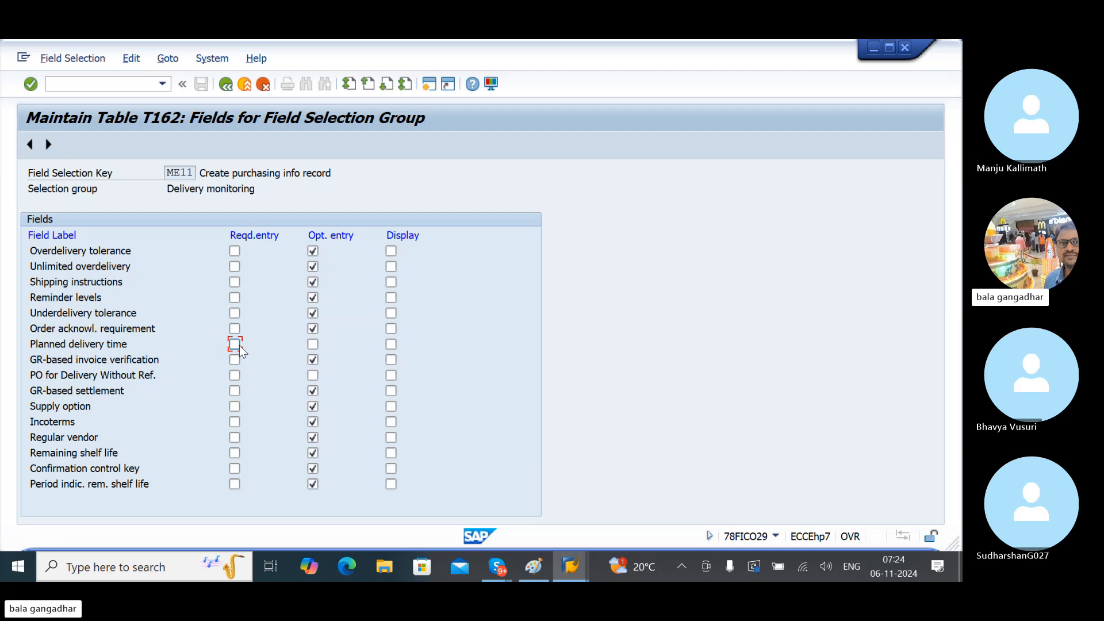
left_click(313, 345)
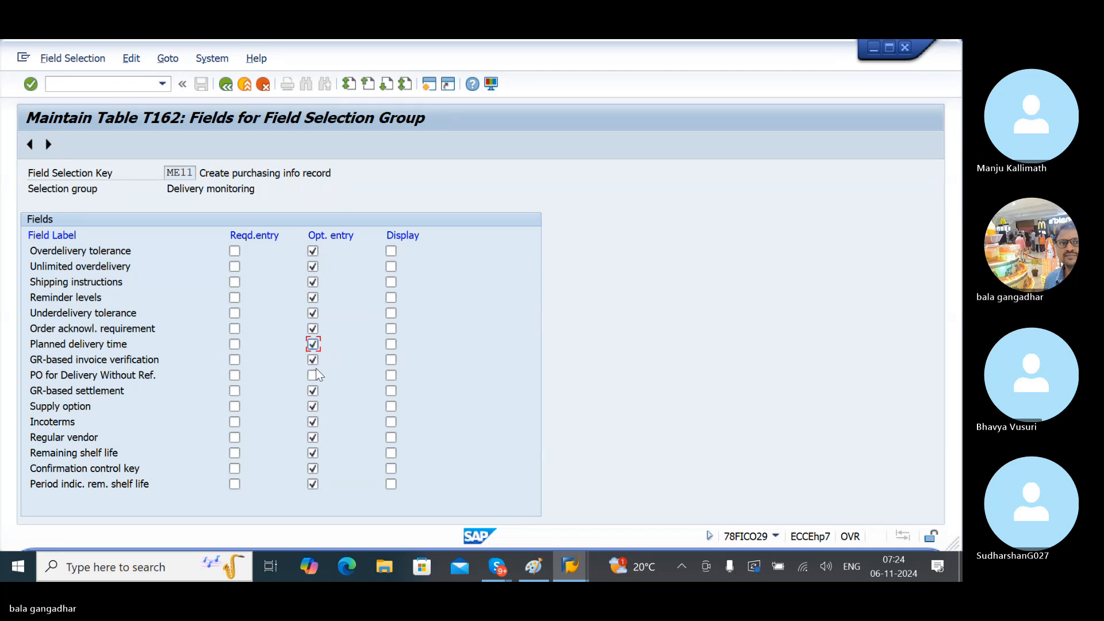
left_click(313, 376)
- Step back through the field groups to the Basic Data group
left_click(31, 145)
left_click(32, 144)
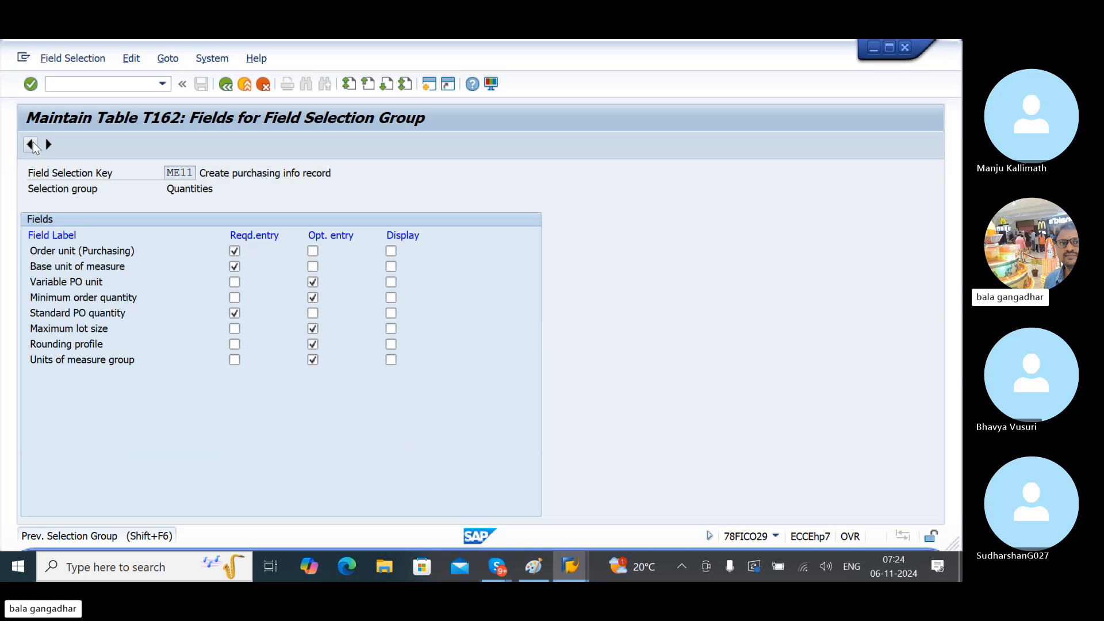
left_click(32, 145)
left_click(31, 144)
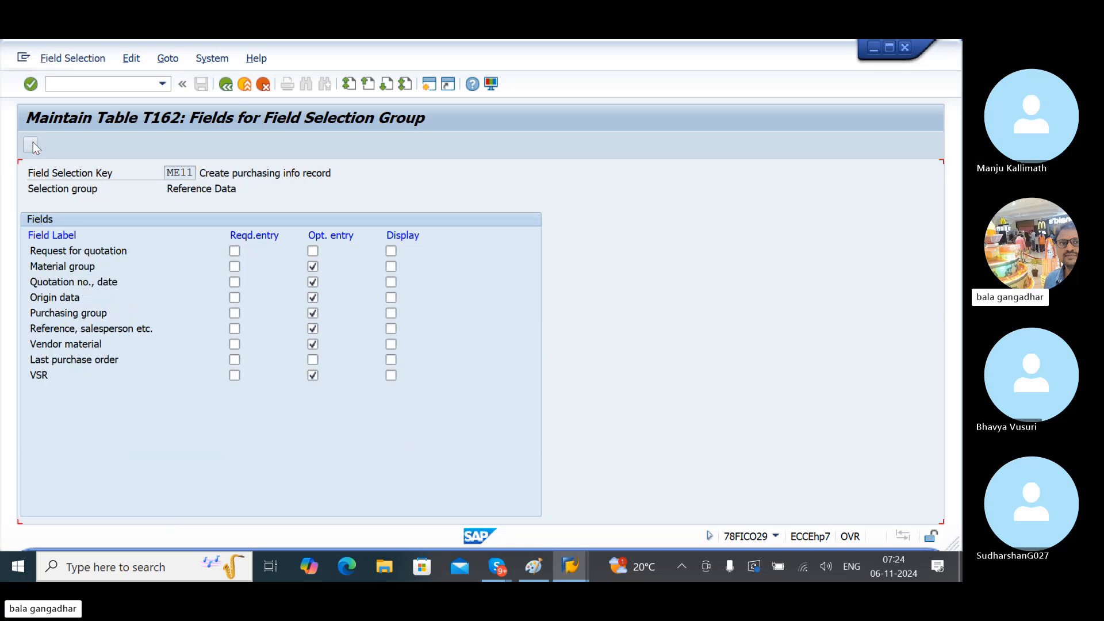
left_click(32, 144)
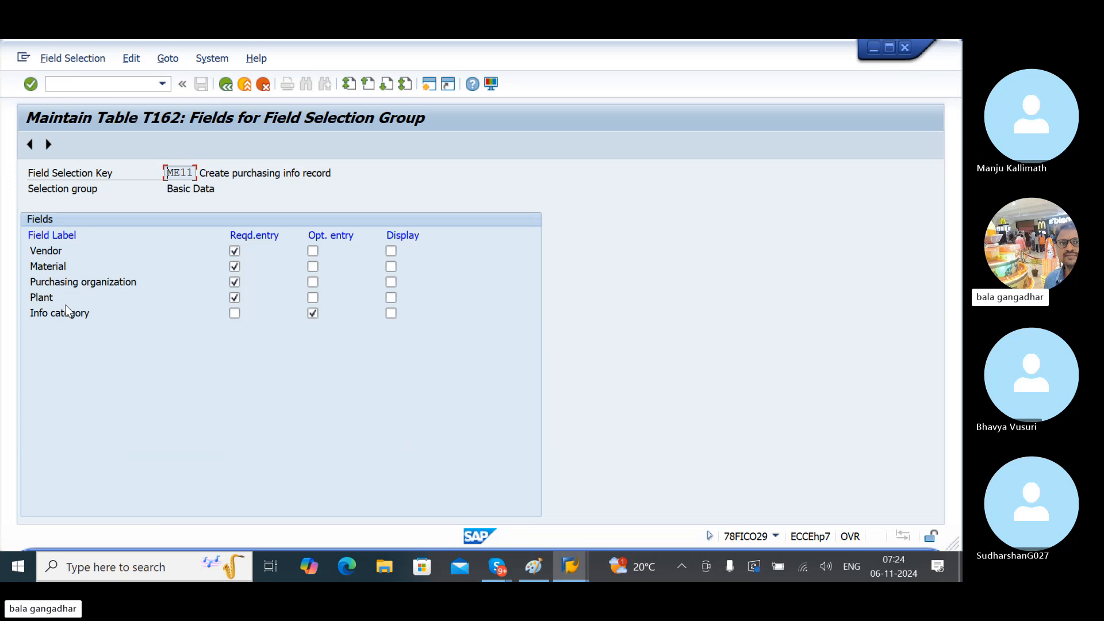
- Page forward through Reference Data, Administration Data, Quantities, Conditions and Delivery monitoring to Texts
left_click(48, 145)
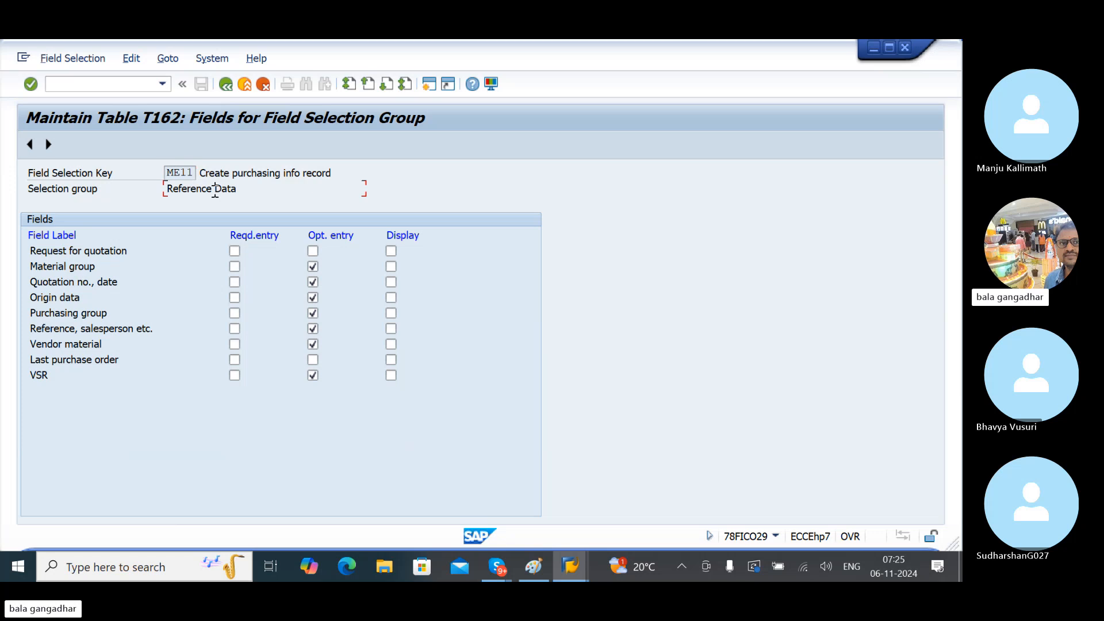
left_click(49, 144)
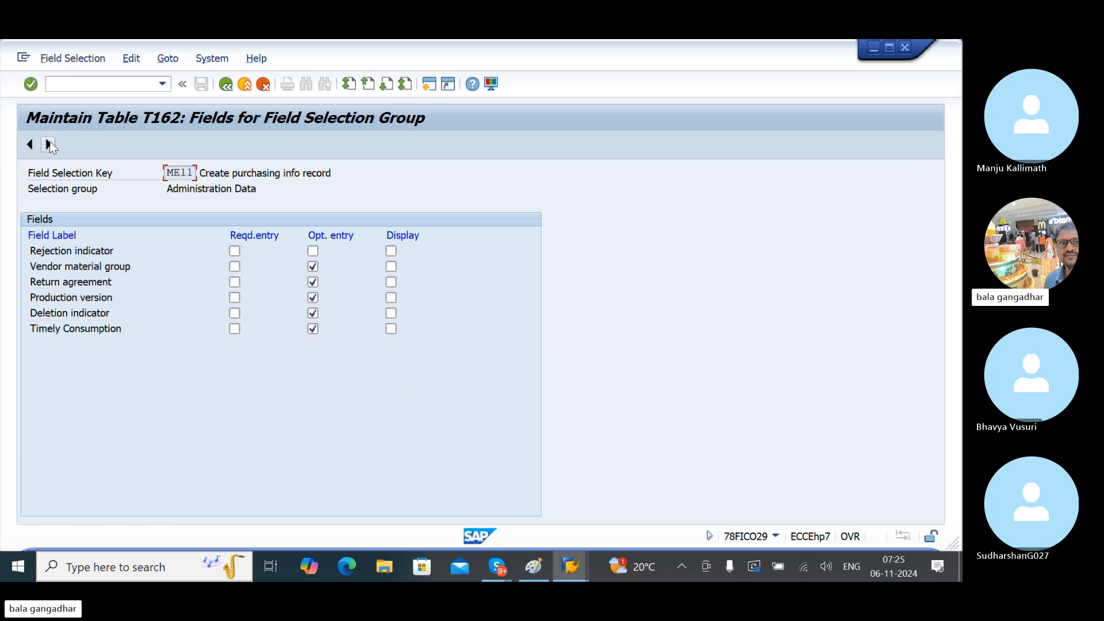
left_click(49, 144)
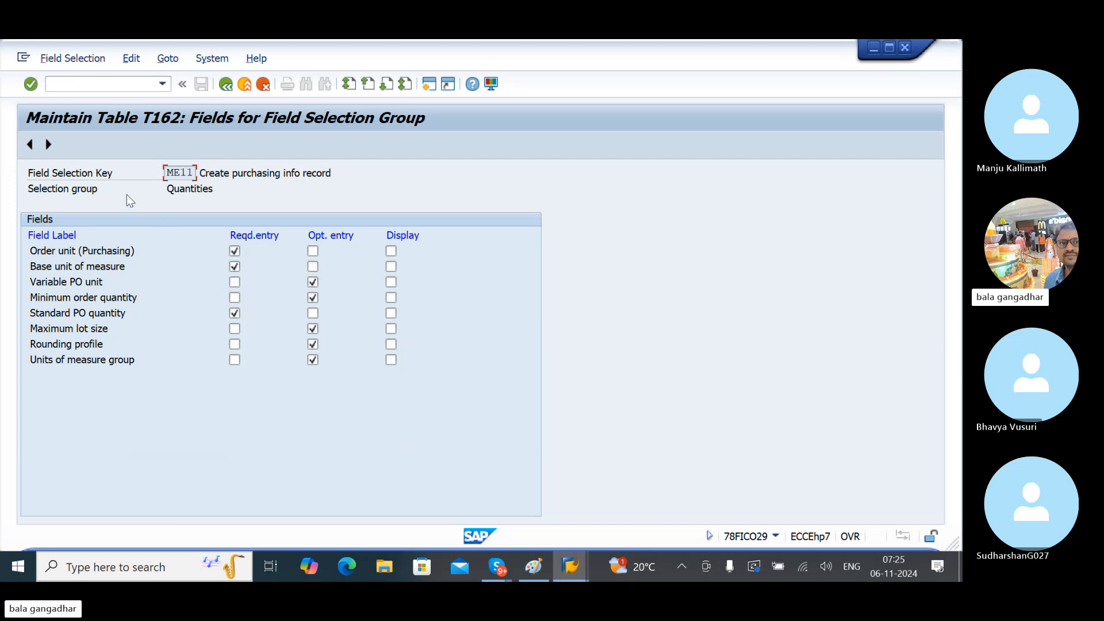
left_click(53, 147)
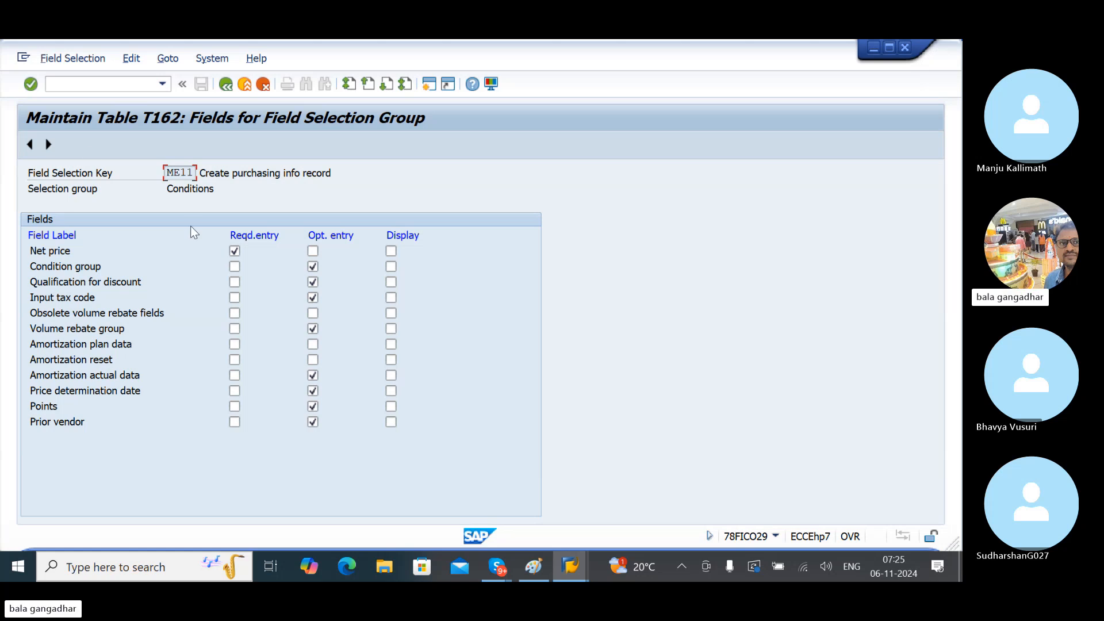
left_click(48, 148)
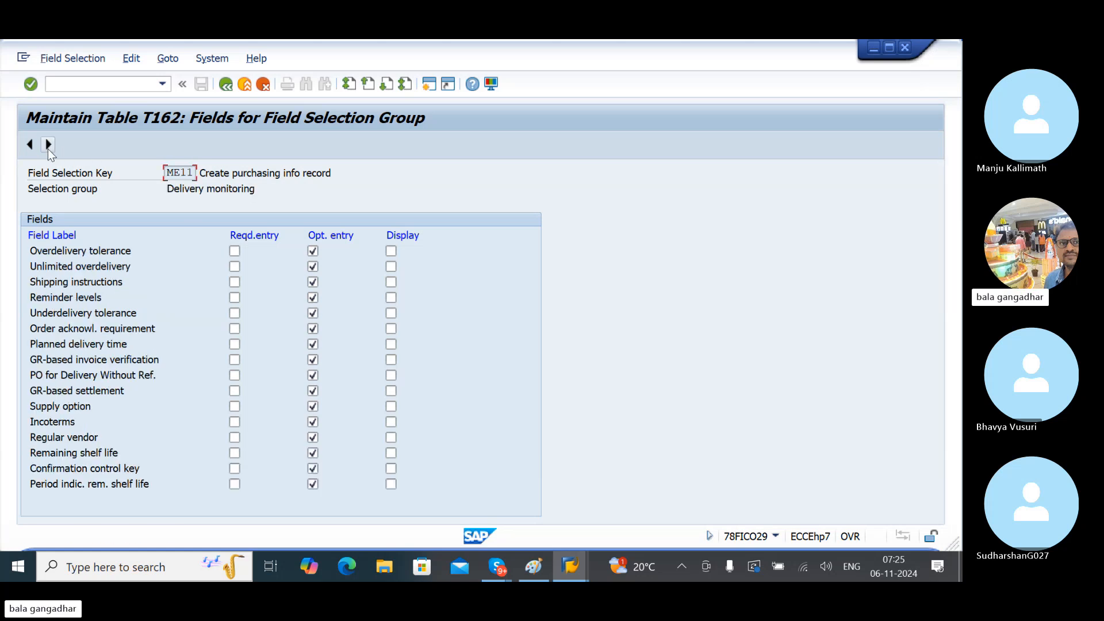
left_click(49, 147)
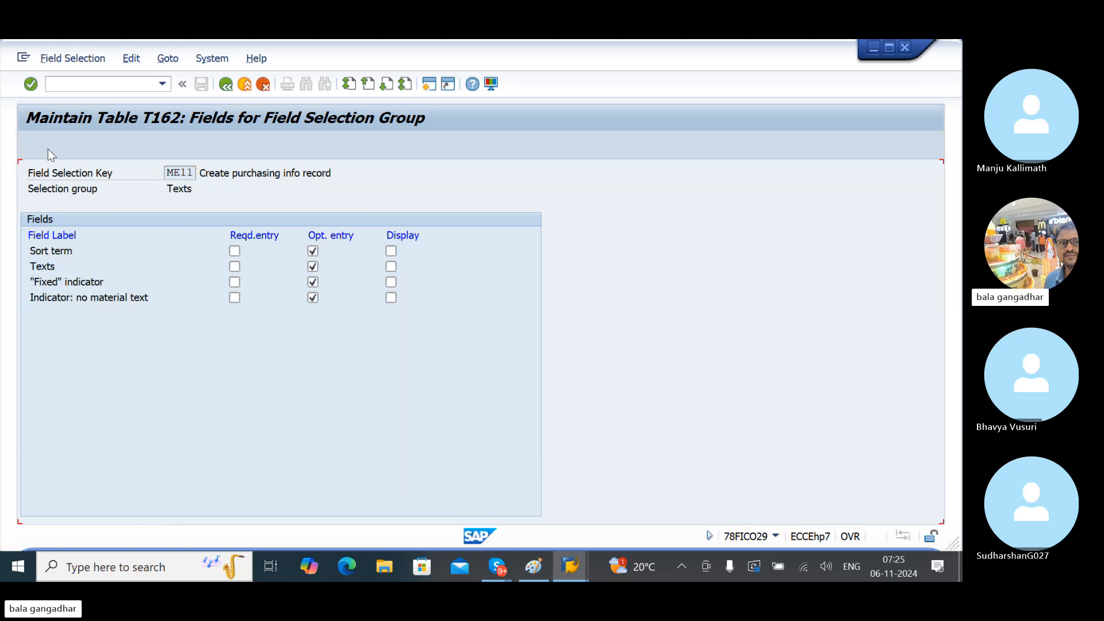
- Save the ME11 info record screen layout changes under the customizing request, then return to the Paint notes
left_click(225, 85)
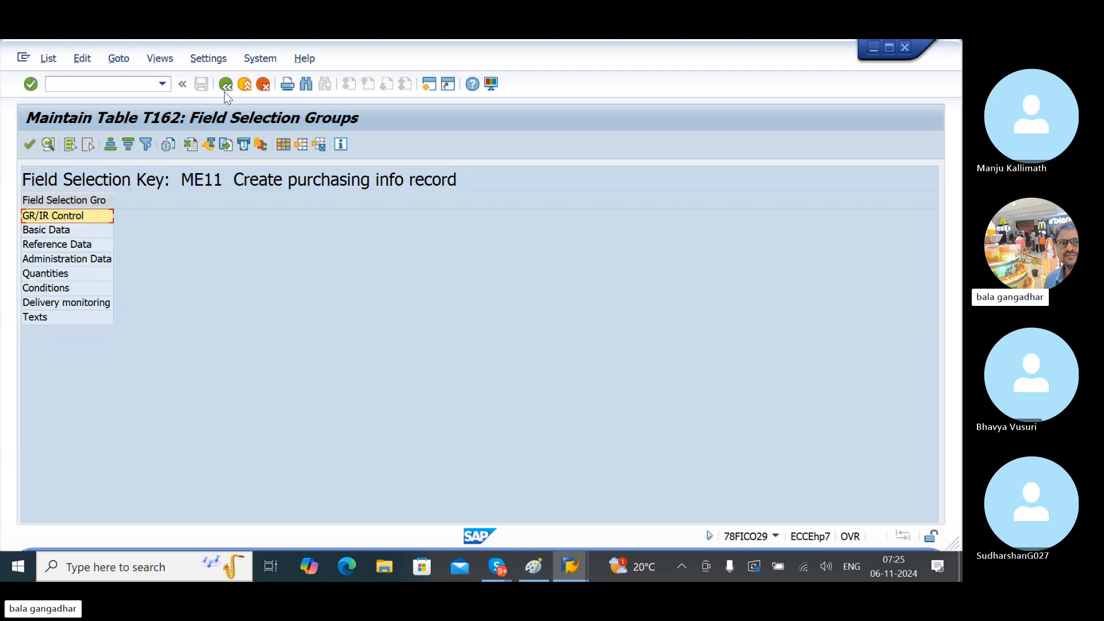
left_click(225, 92)
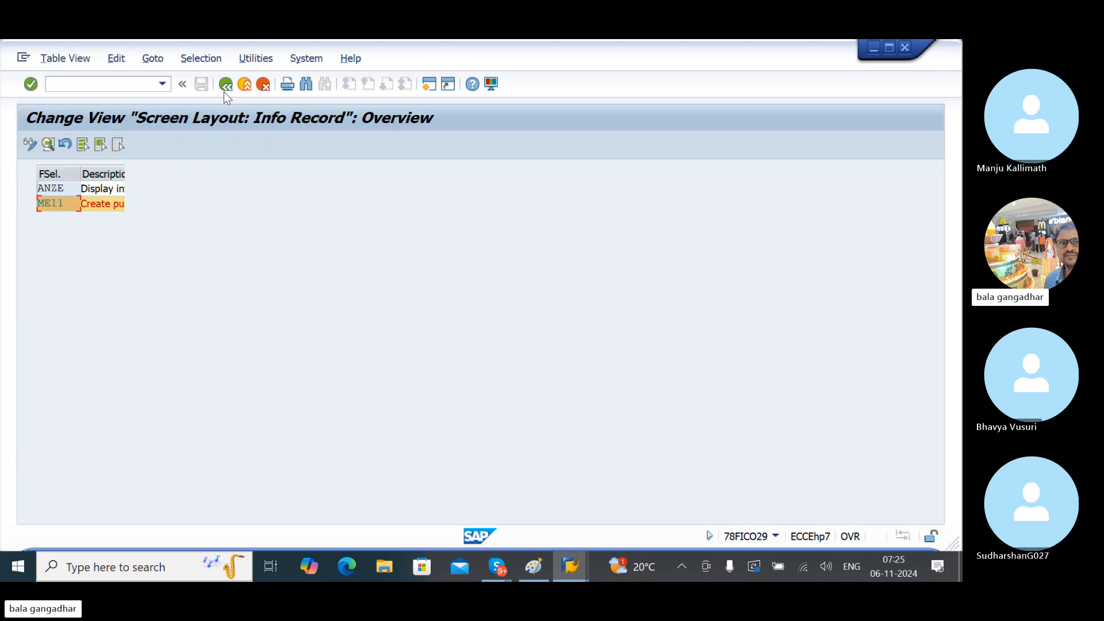
left_click(204, 85)
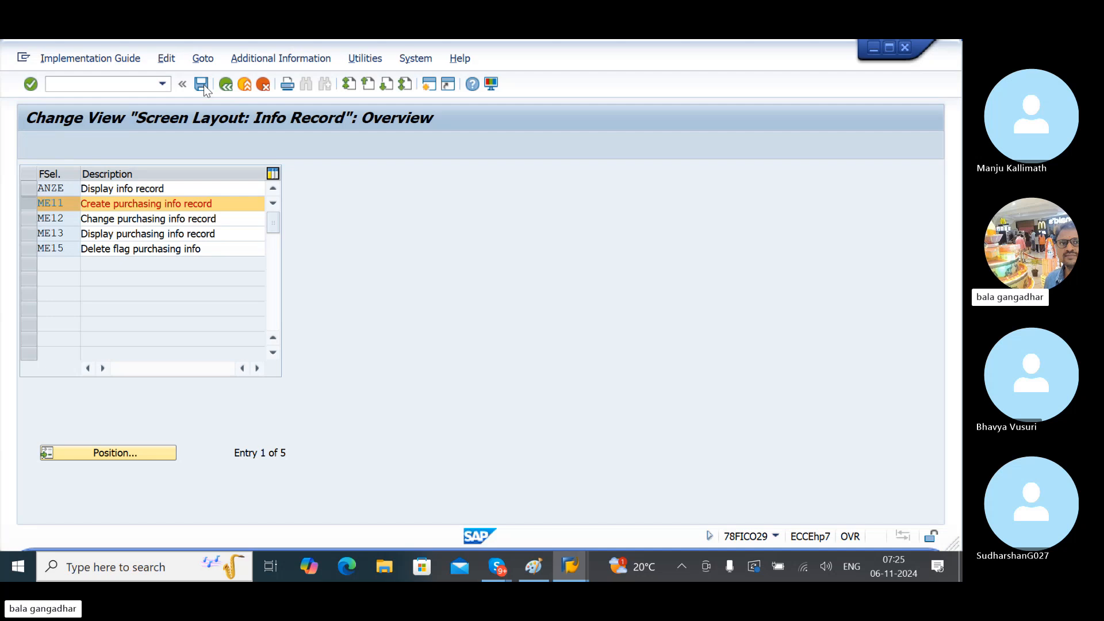
left_click(300, 291)
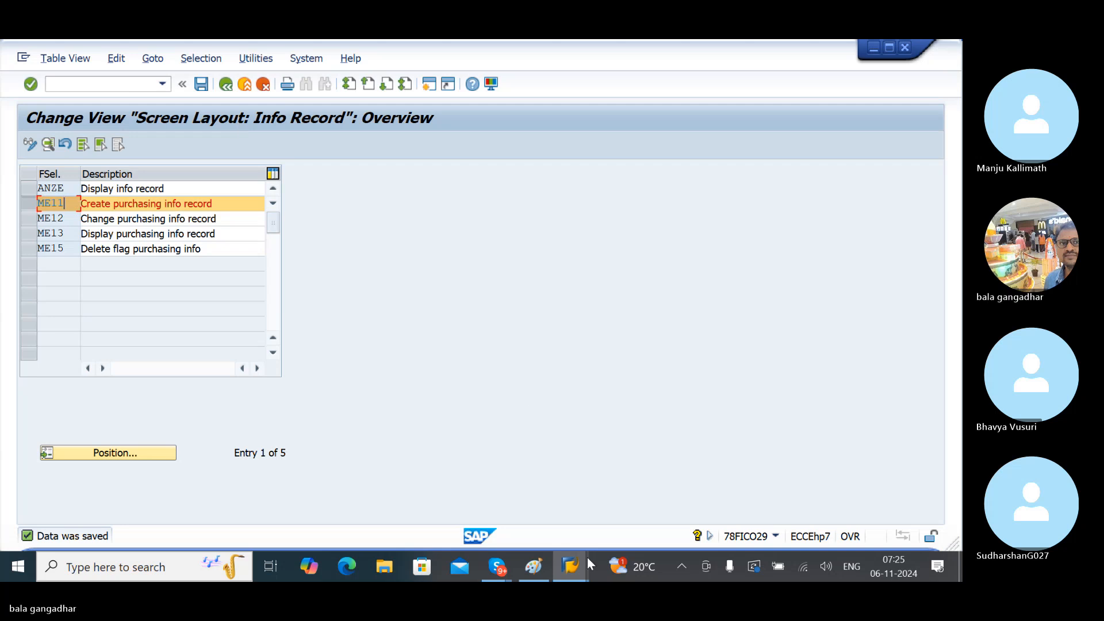
left_click(538, 572)
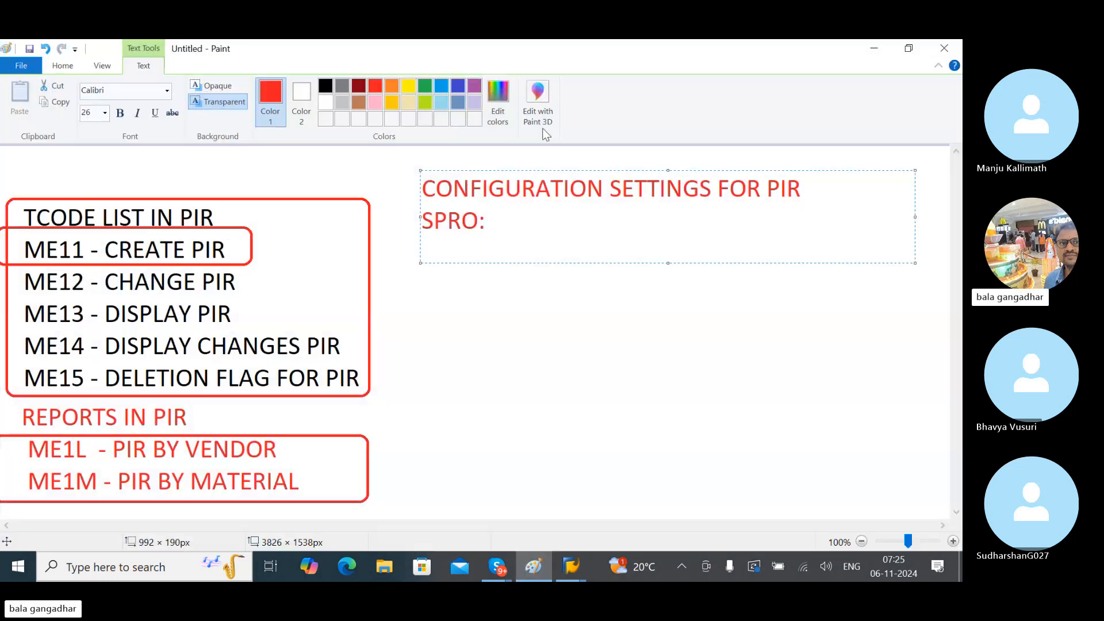
- Below the SPRO: heading, add a TESTING note listing ME11, MATERIAL- MM60 and VENDOR-MKVZ on separate lines
left_click(542, 298)
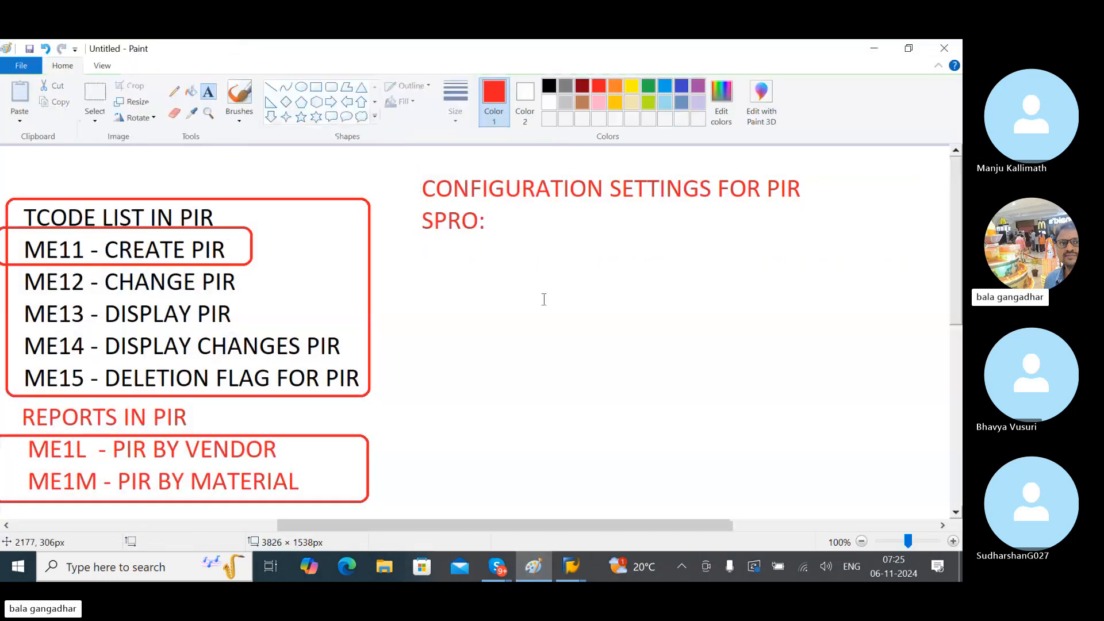
left_click(429, 313)
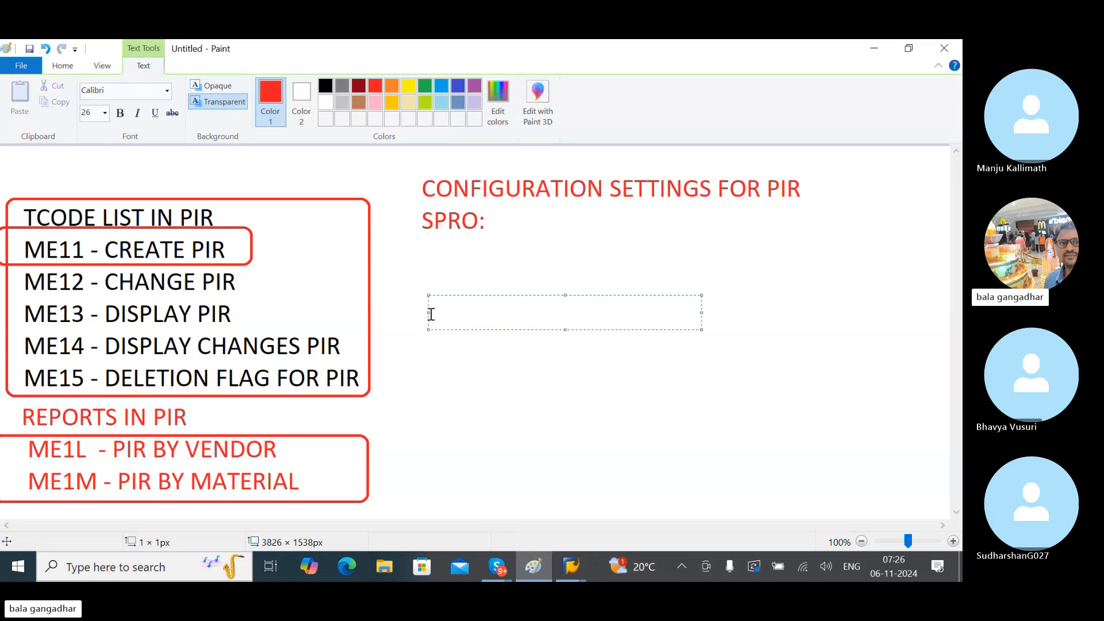
type("TESTING")
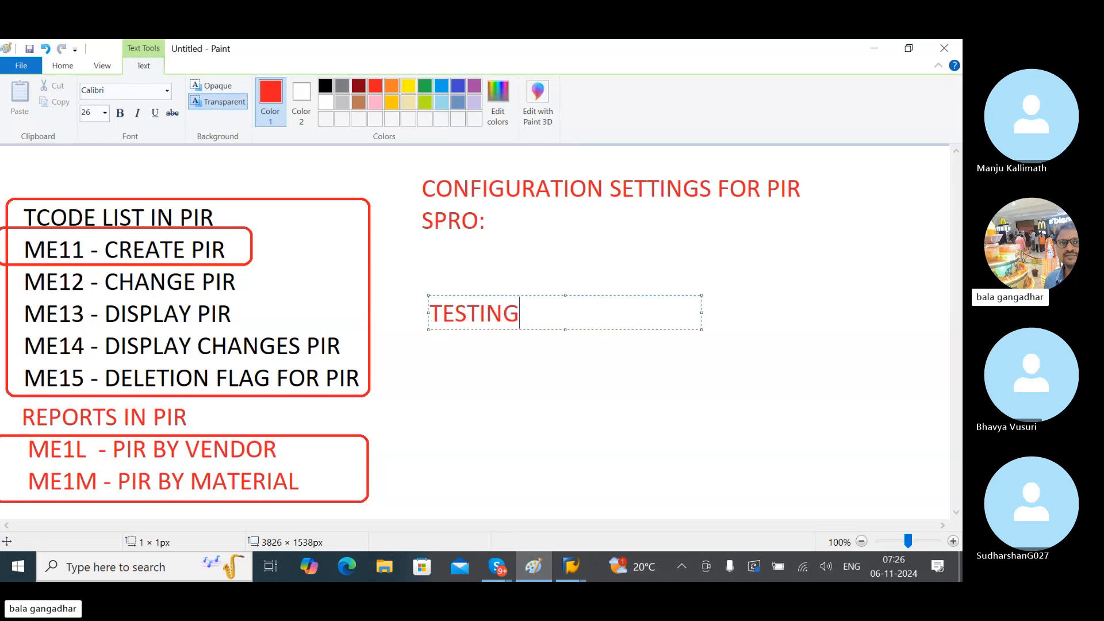
key("Return")
type("----------")
key("Return")
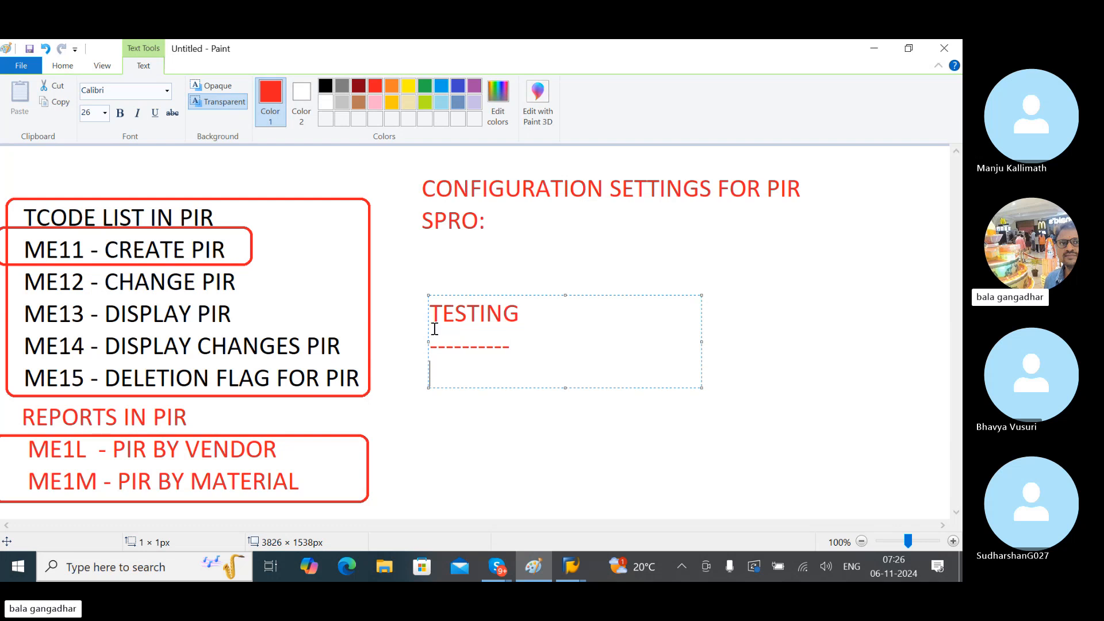
type("ME11")
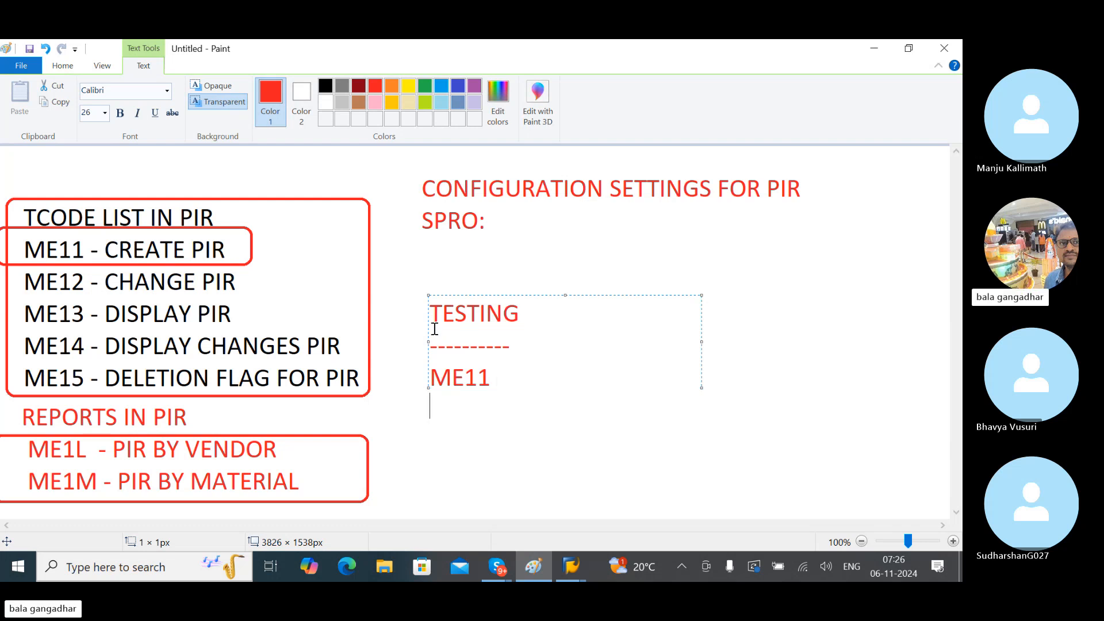
key("Return")
type("MATERIAL- M")
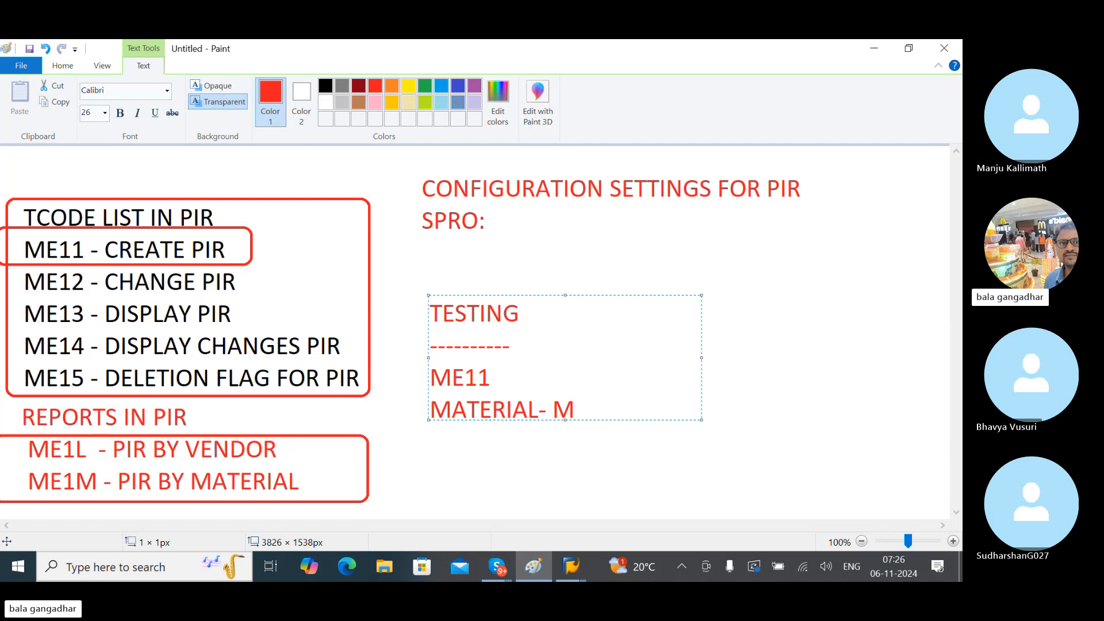
type("M60")
key("Return")
type("VENDOR")
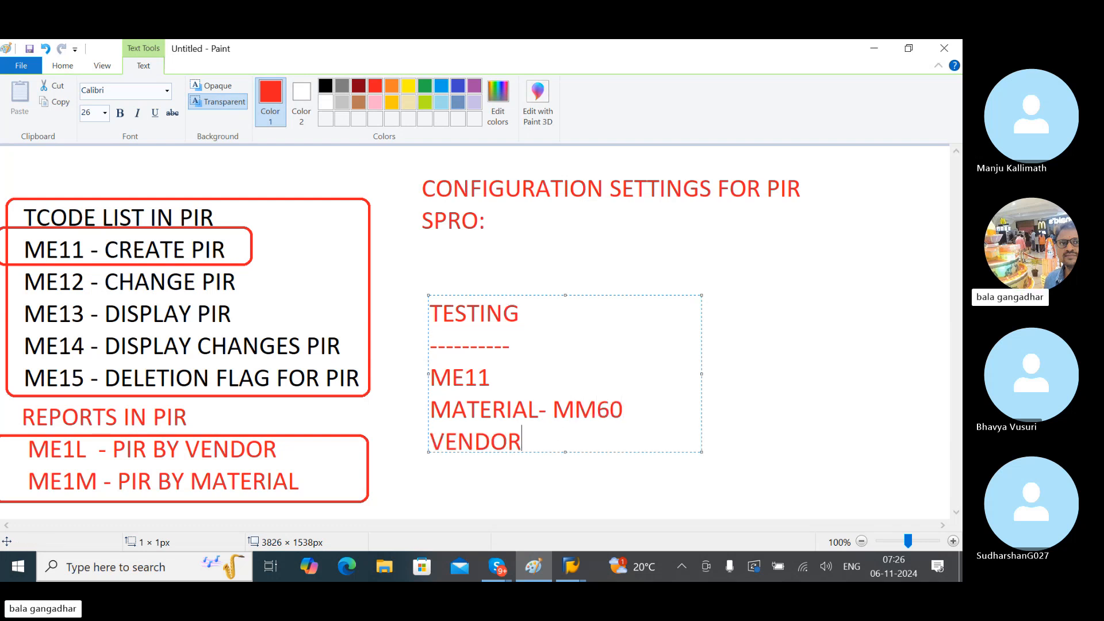
type("-MKVZ")
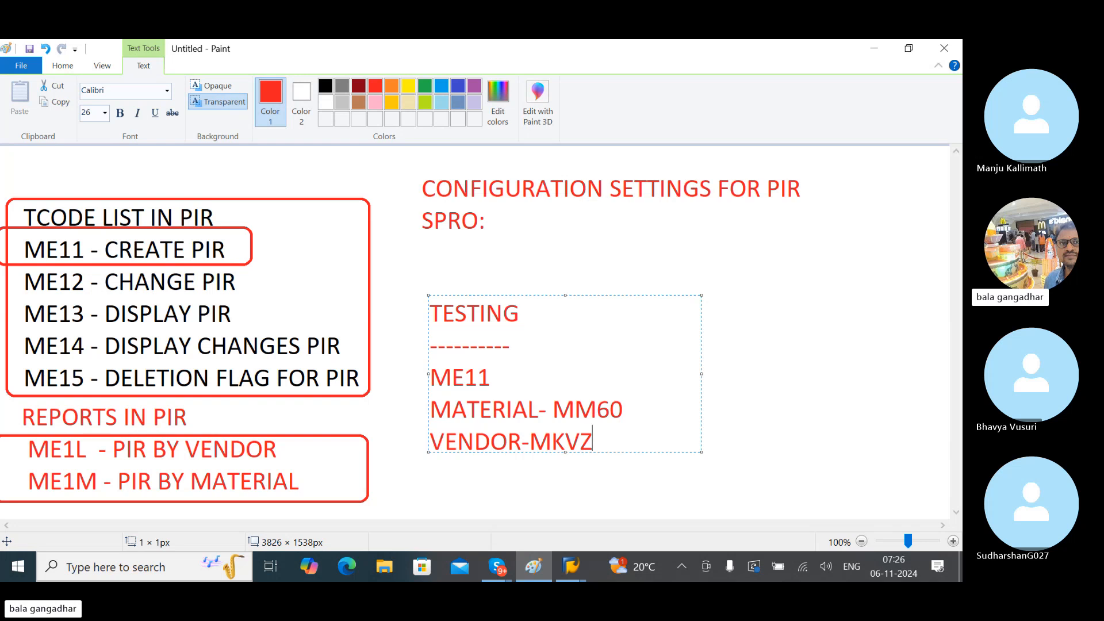
key("alt+Tab")
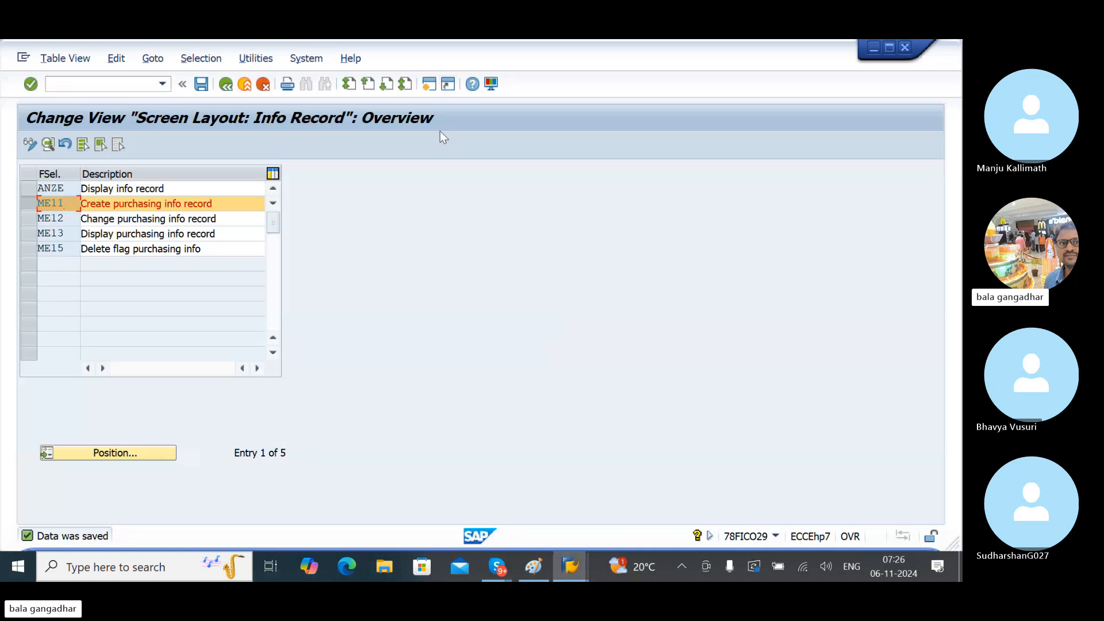
- Run /OMM60 to list the materials for plant LGBN, then open a new SAP session
key("alt+Tab")
key("alt+Tab")
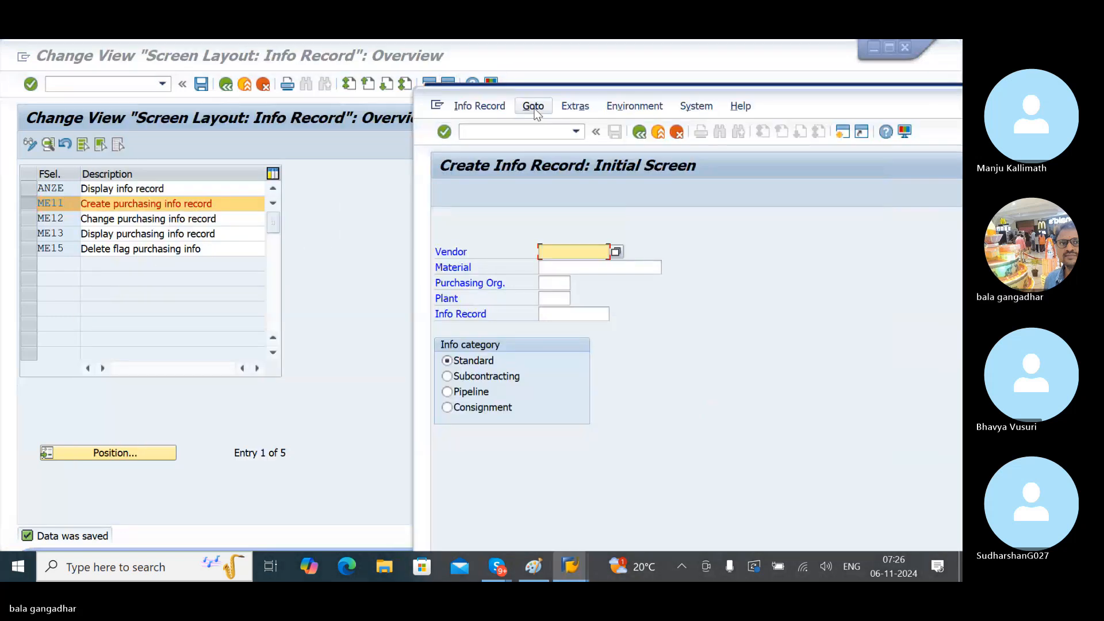
left_click(101, 85)
type("/")
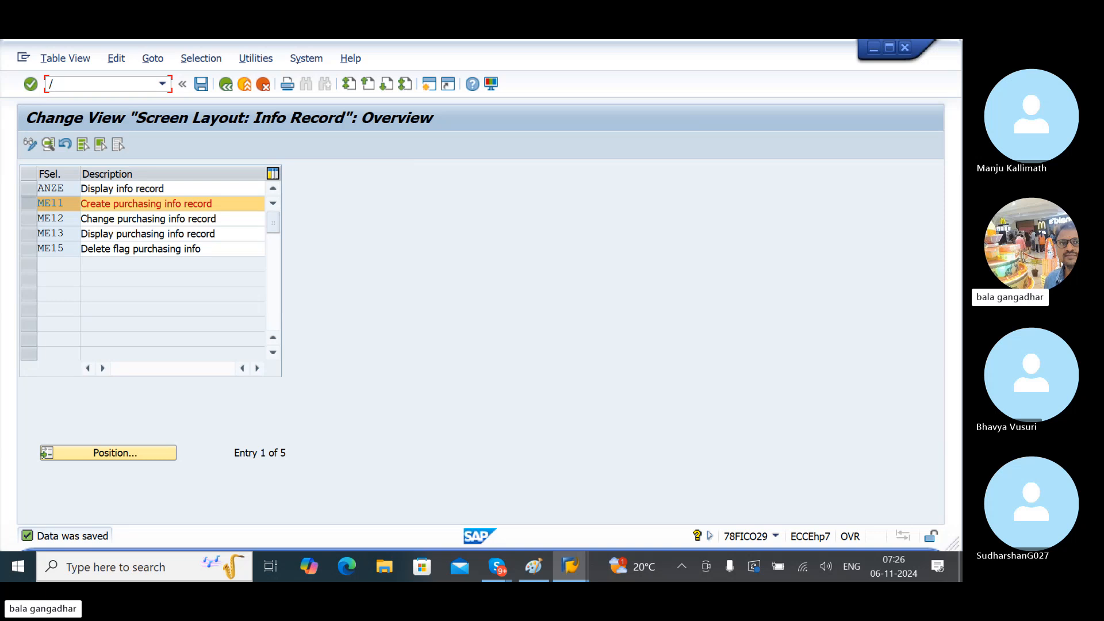
type("OMM60")
key("Return")
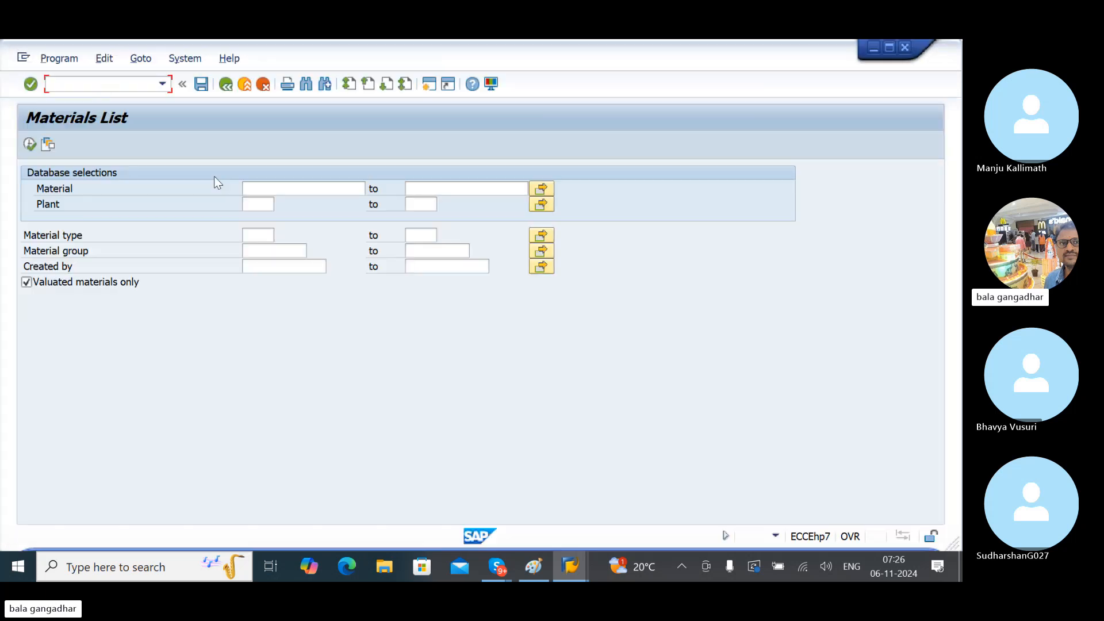
left_click(254, 204)
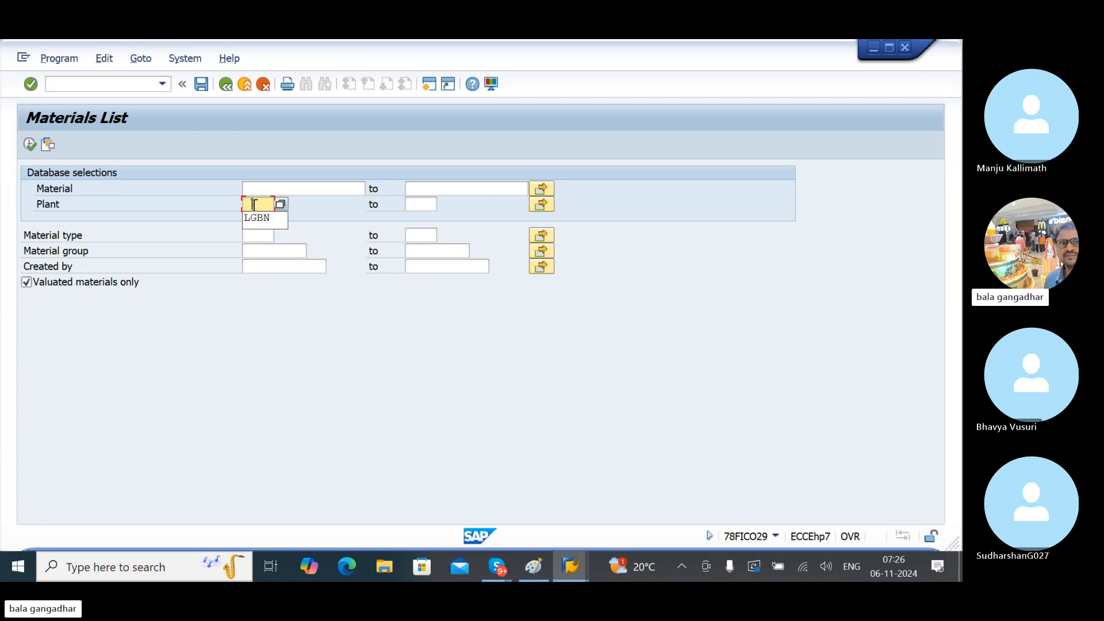
left_click(265, 218)
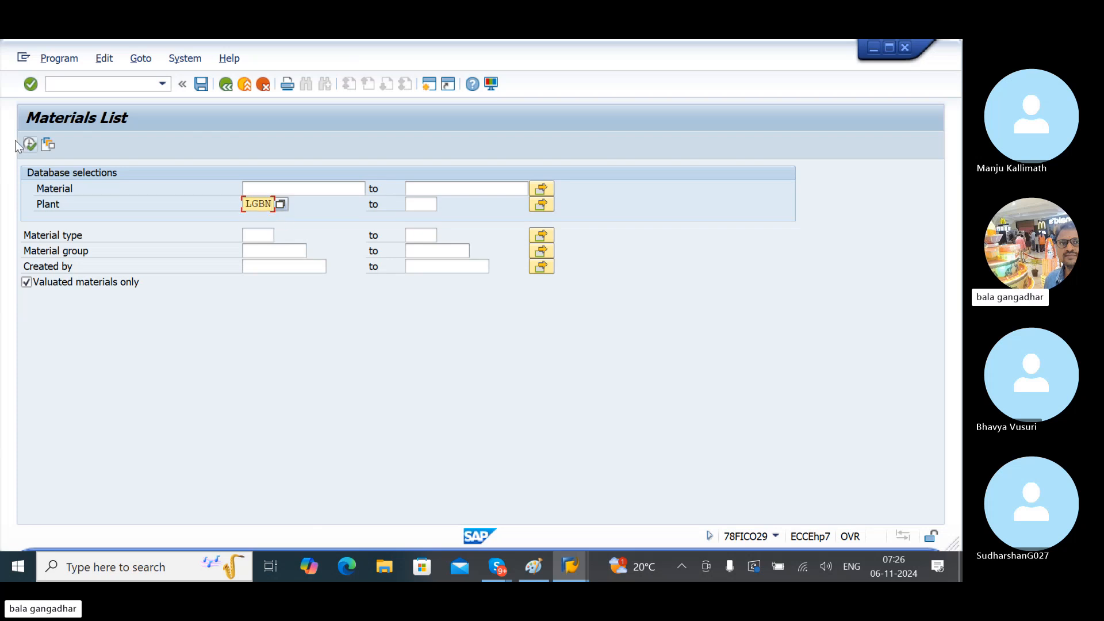
left_click(30, 145)
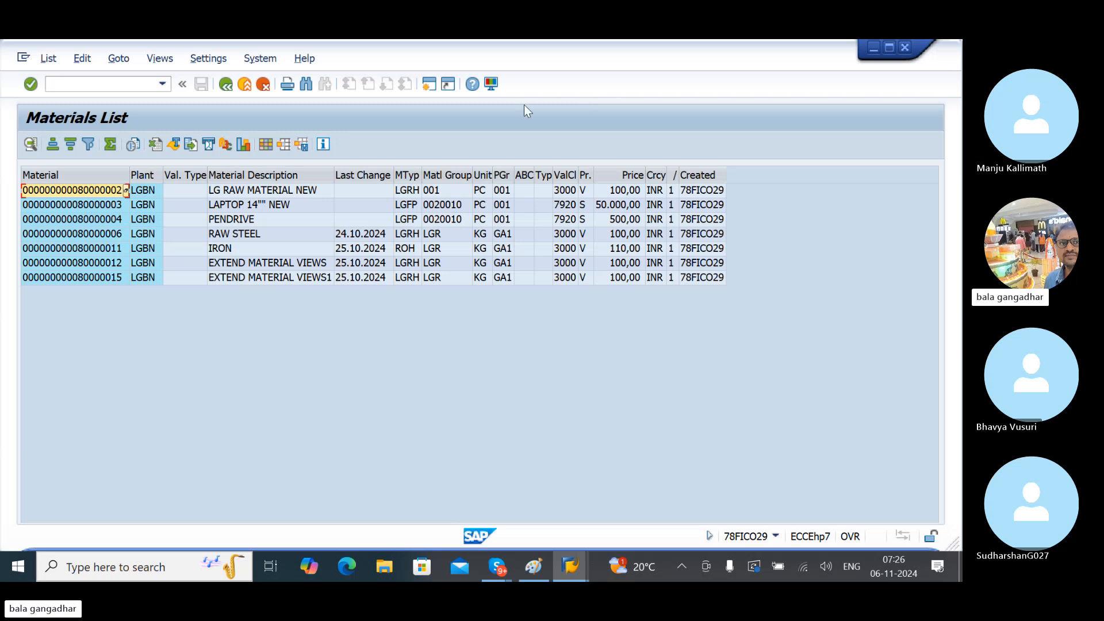
left_click(432, 81)
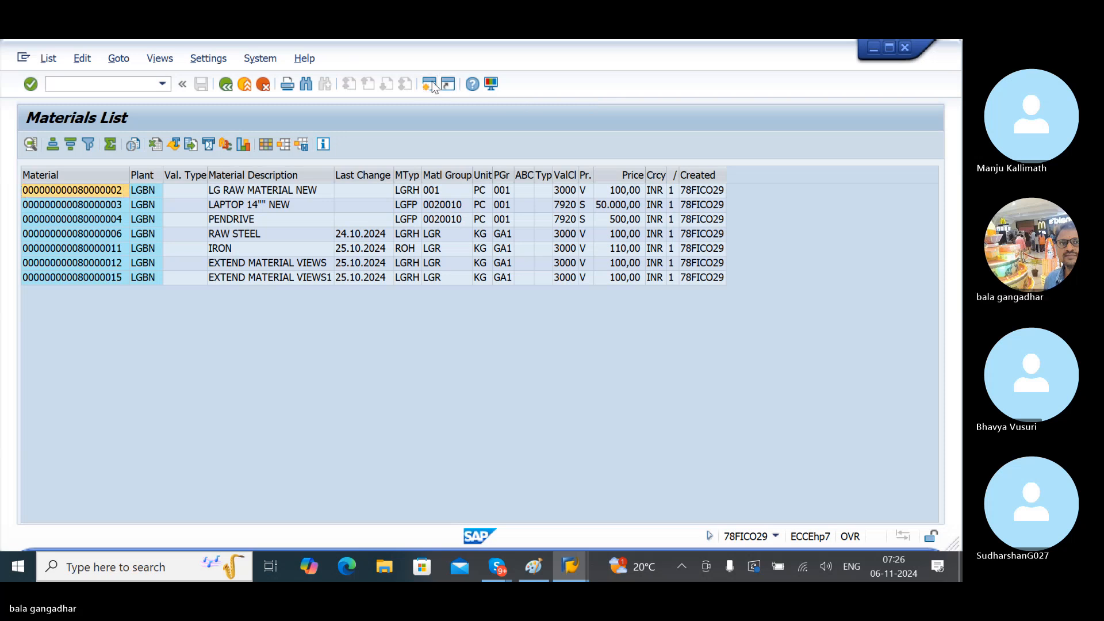
- Run MKVZ to list the purchasing vendors for purchasing organization LGST
type("MKVZ")
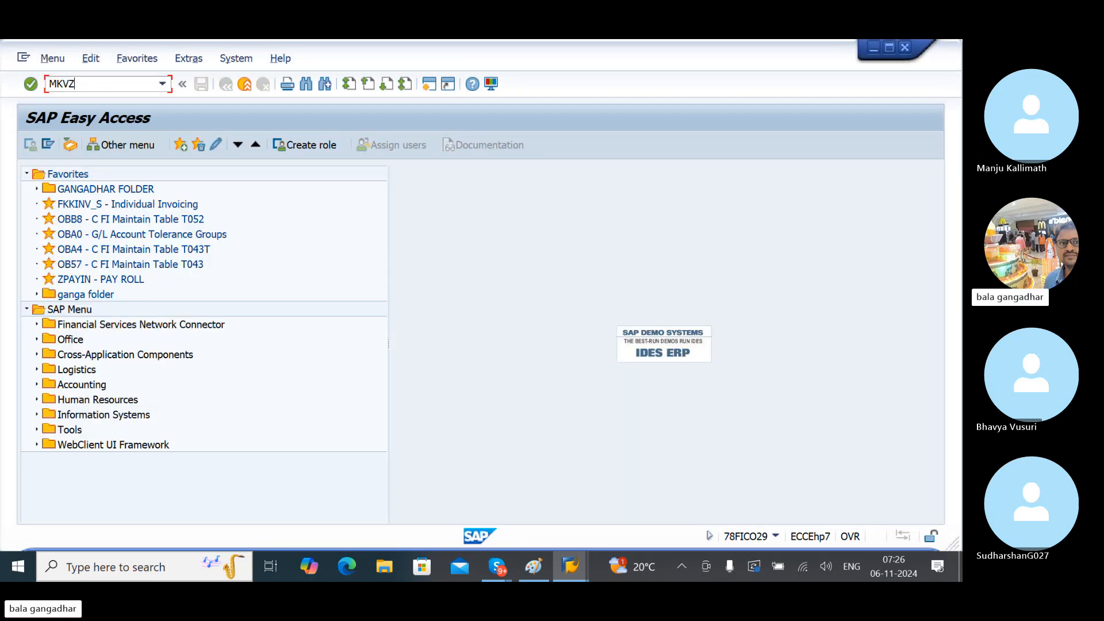
key("Return")
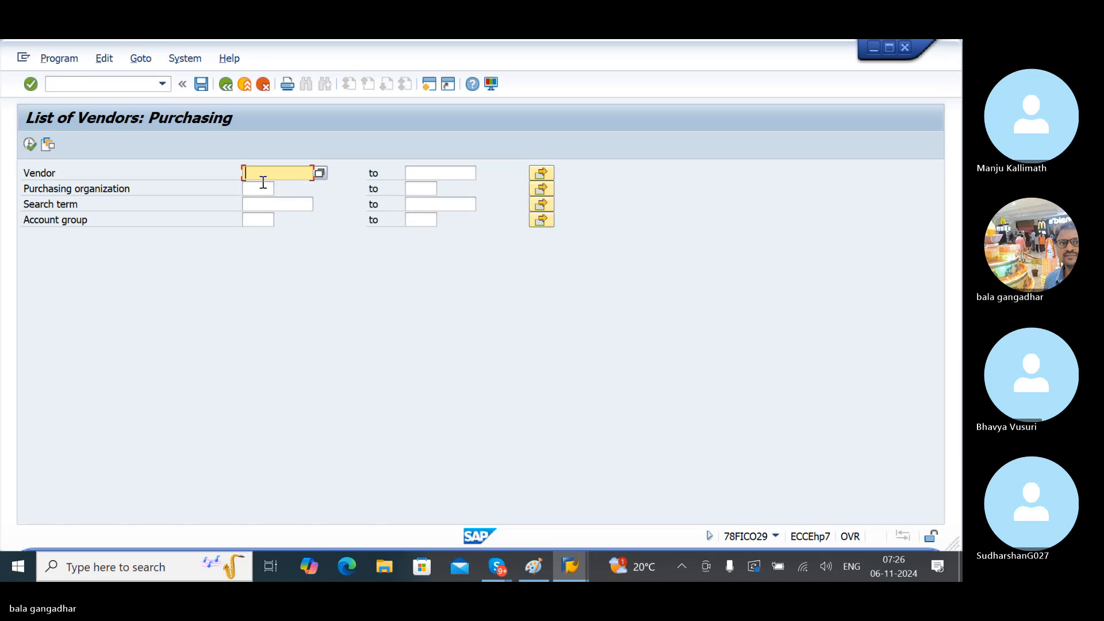
left_click(263, 184)
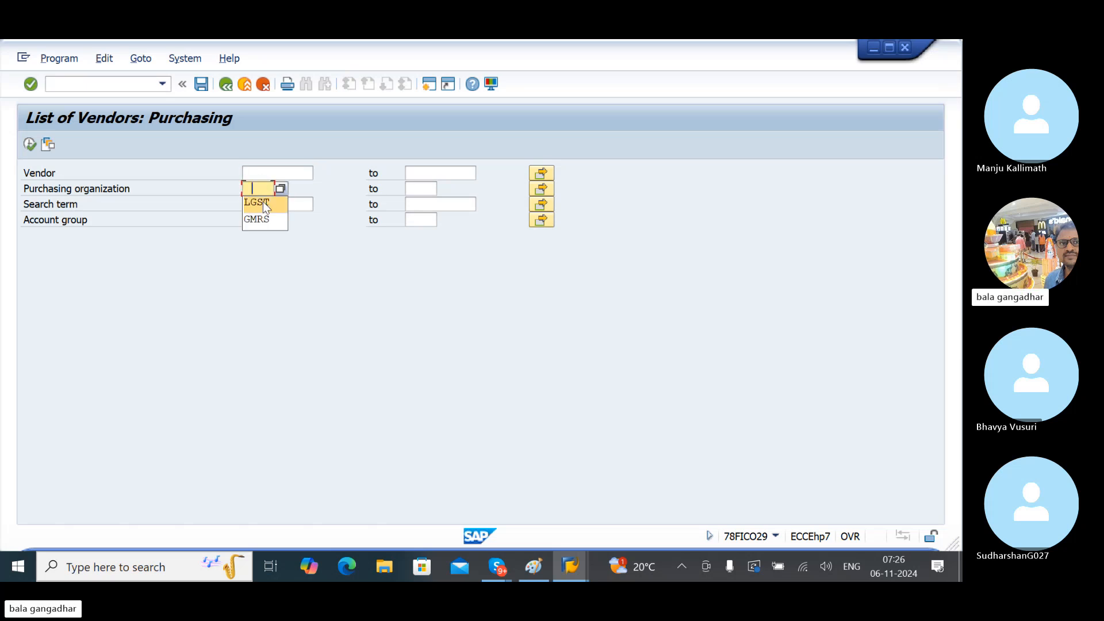
left_click(263, 201)
left_click(31, 146)
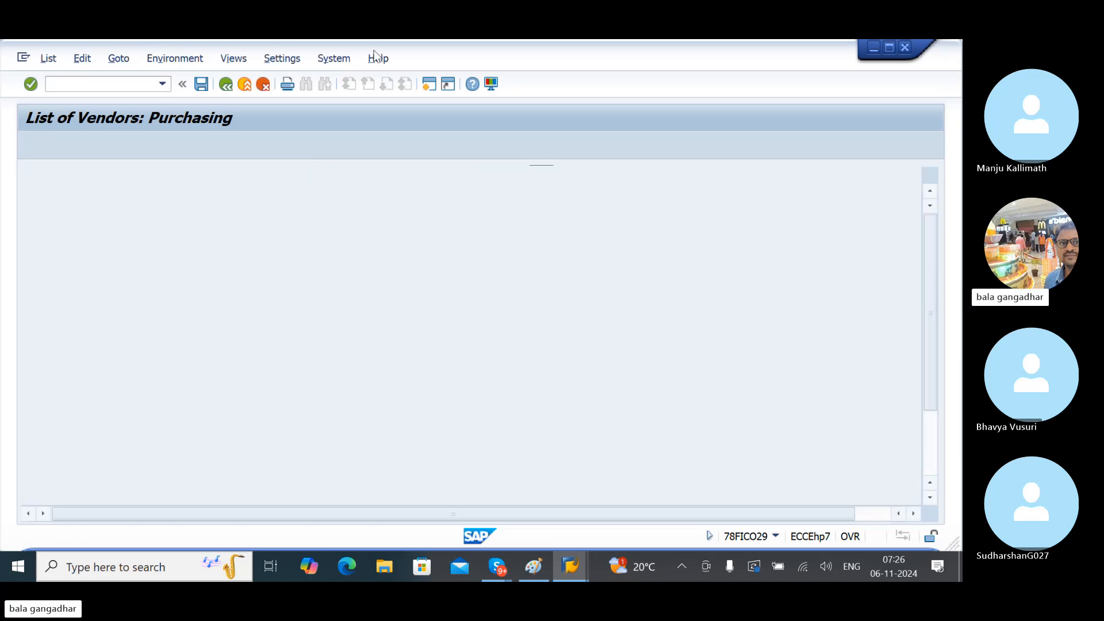
- Mark the MRF vendor 300101 row and bring the LGBN materials list forward
left_click_drag(445, 61, 688, 62)
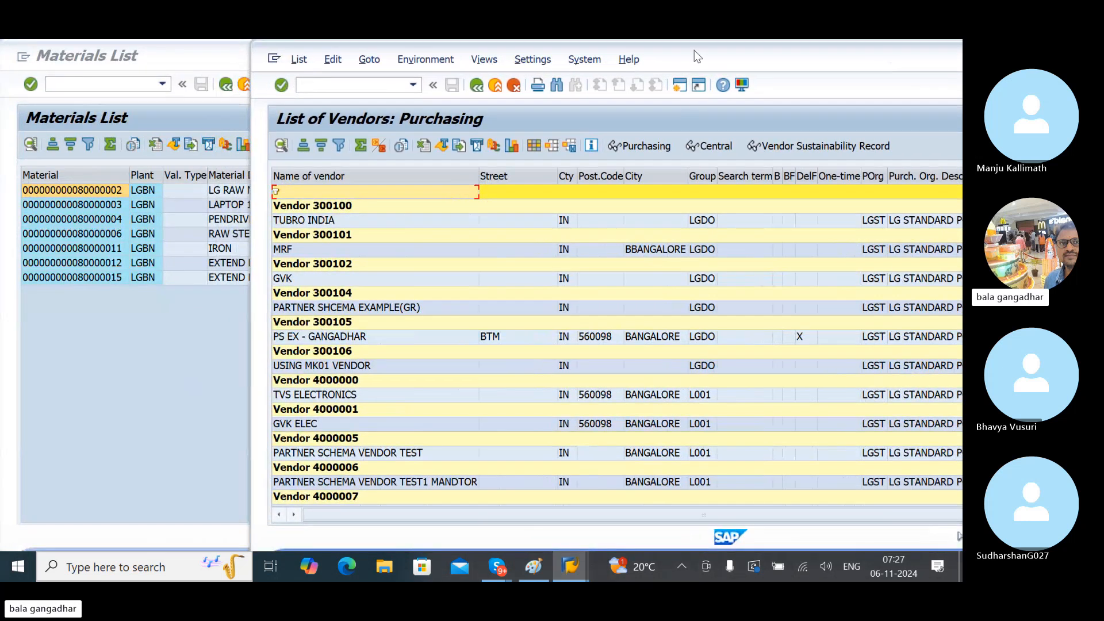
left_click_drag(697, 55, 834, 42)
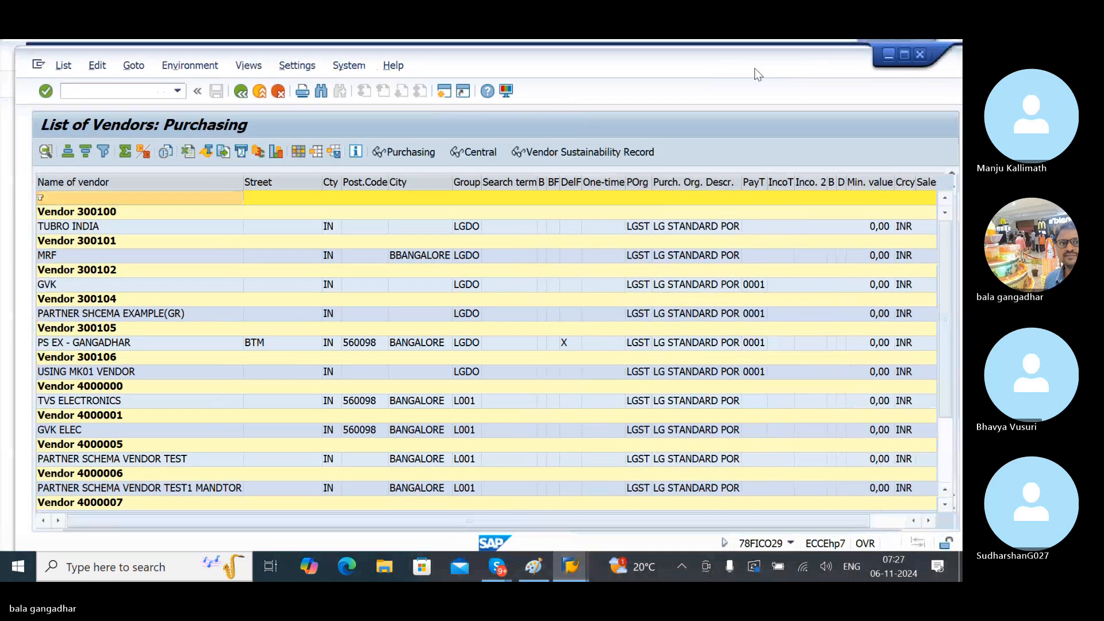
left_click_drag(730, 64, 908, 40)
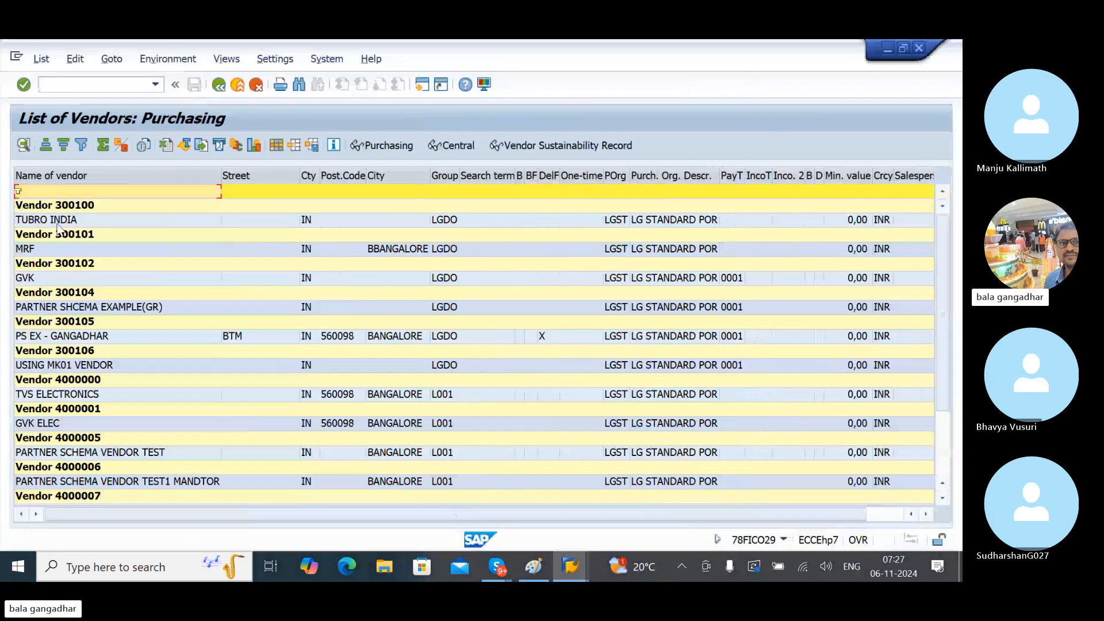
left_click(89, 237)
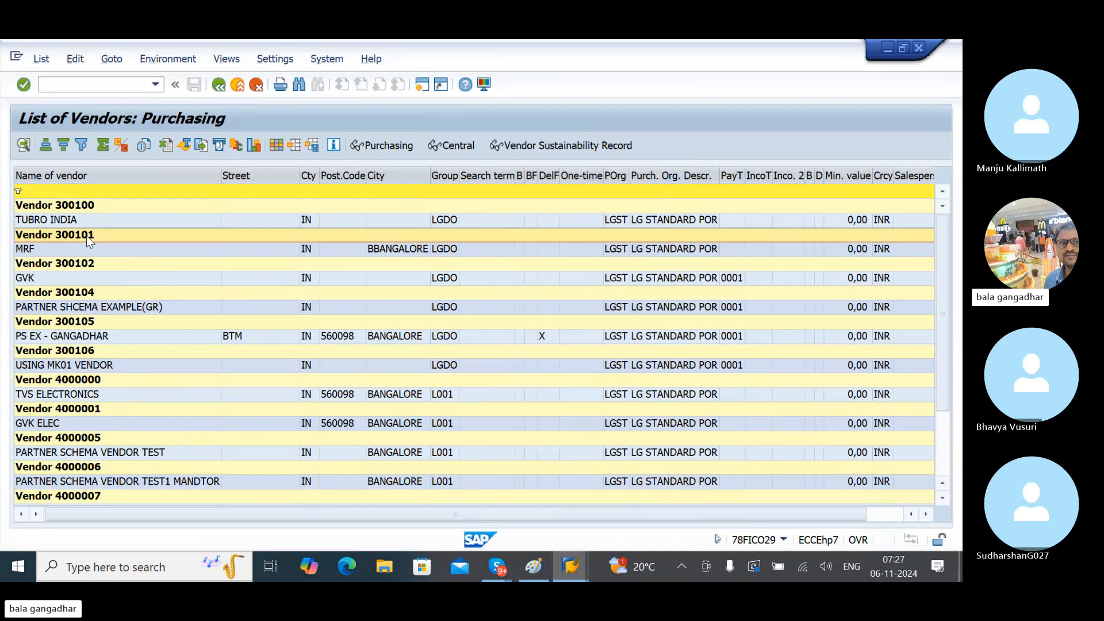
key("alt+Tab")
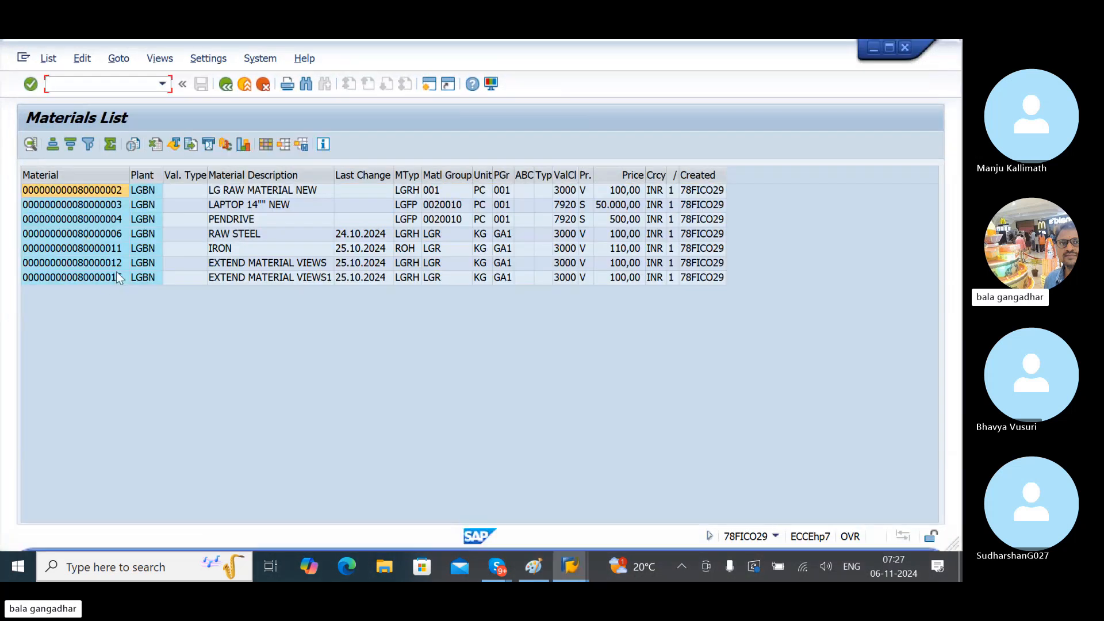
- Mark the IRON material row, then cancel the empty Create Info Record screen
left_click(97, 249)
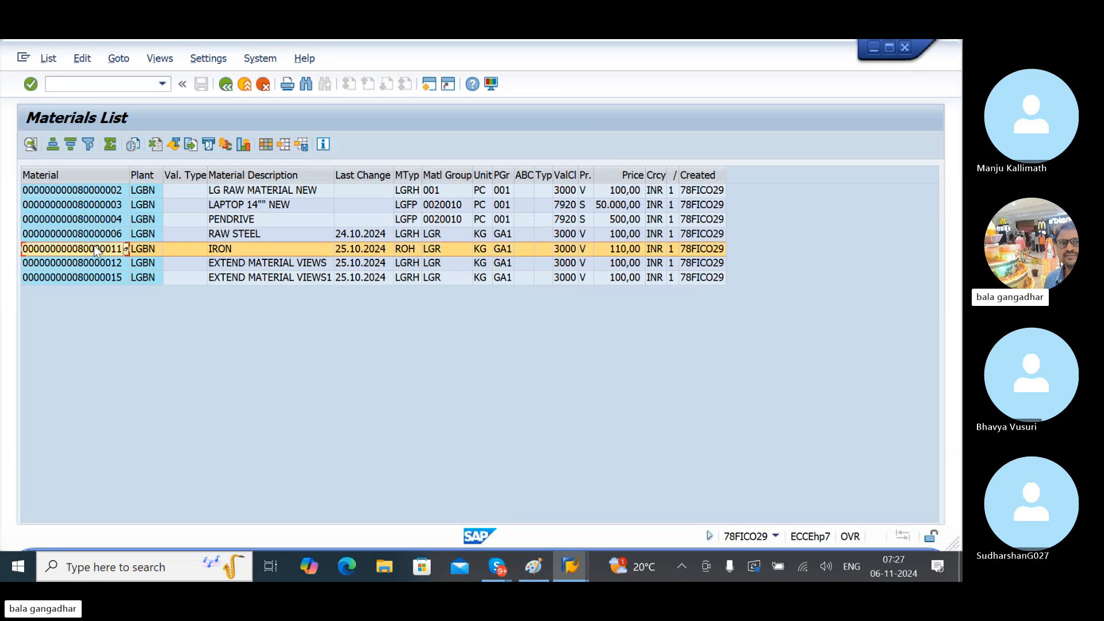
key("alt+Tab")
key("alt+Tab")
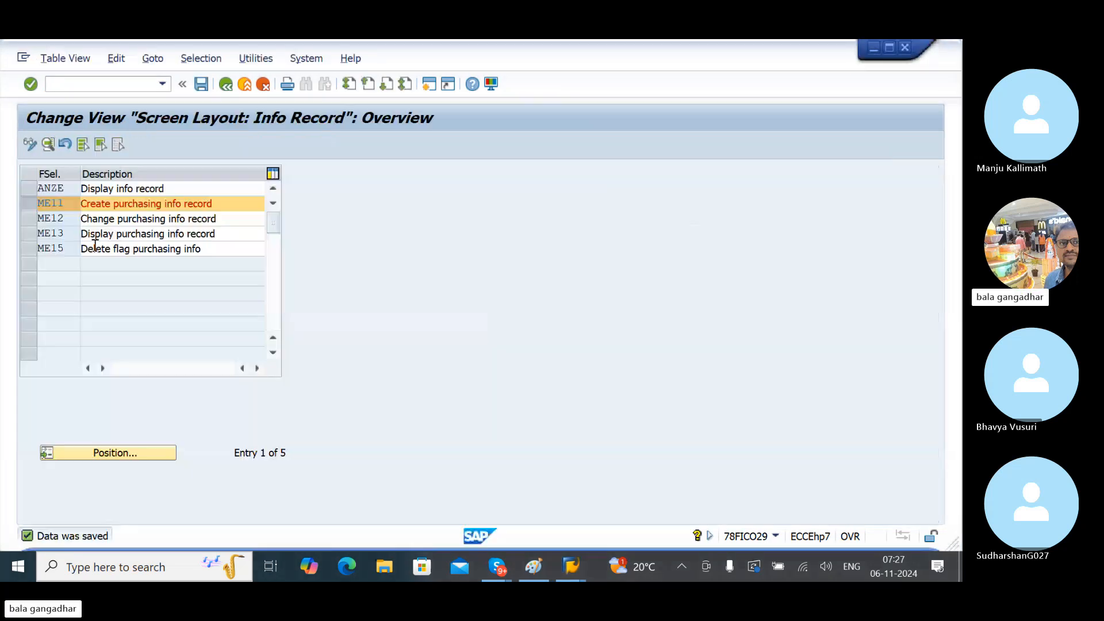
key("alt+Tab")
key("alt+Tab")
key("alt+Tab")
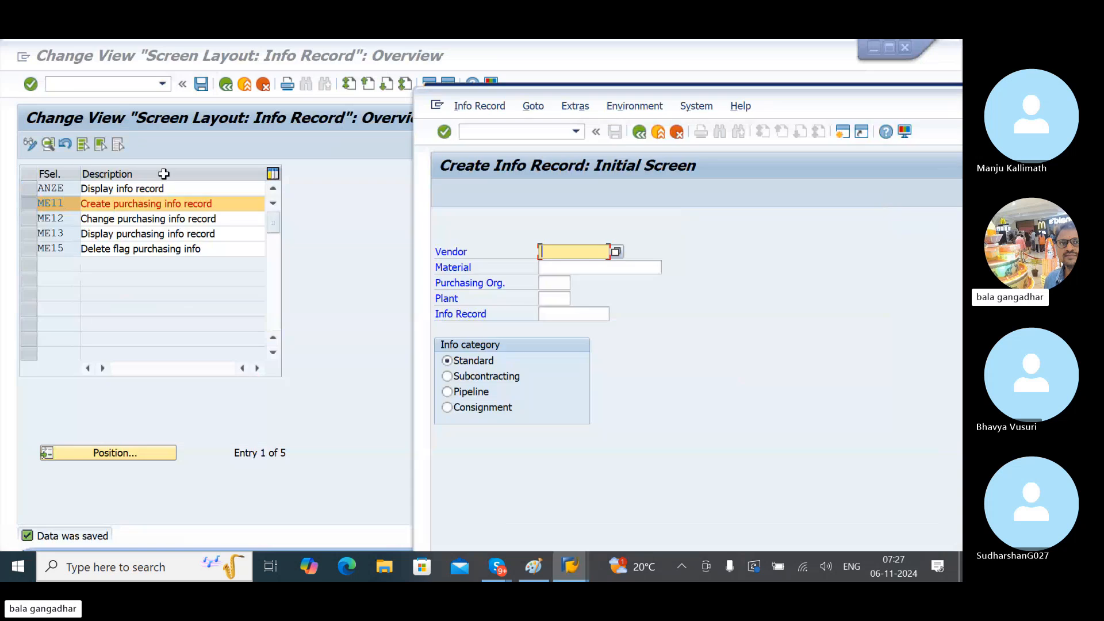
double_click(792, 95)
left_click(260, 86)
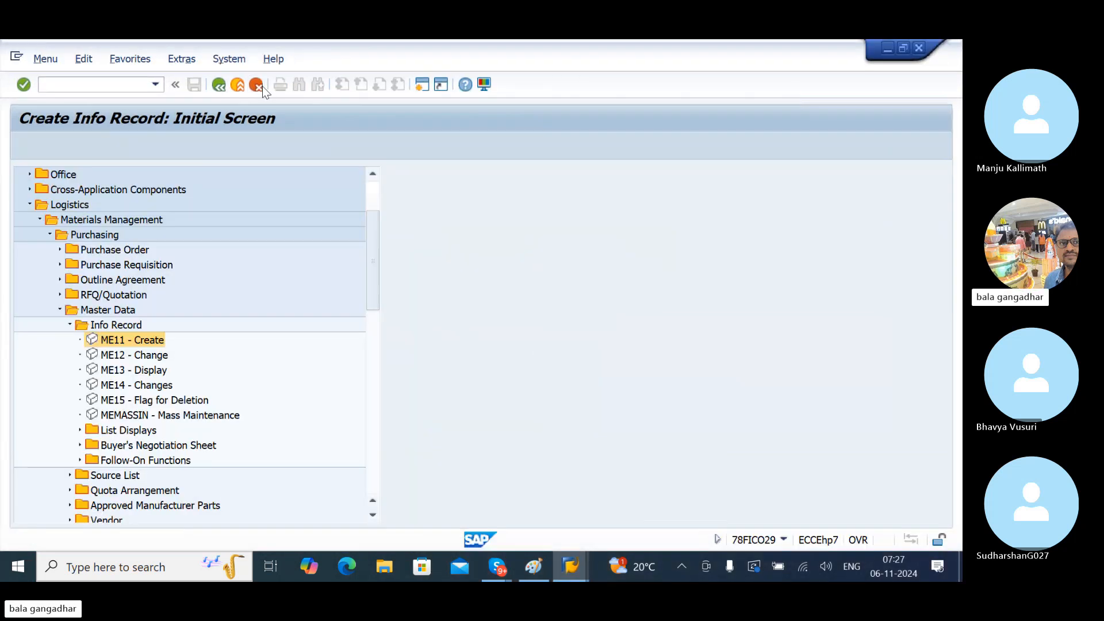
scroll(378, 249, "up", 1)
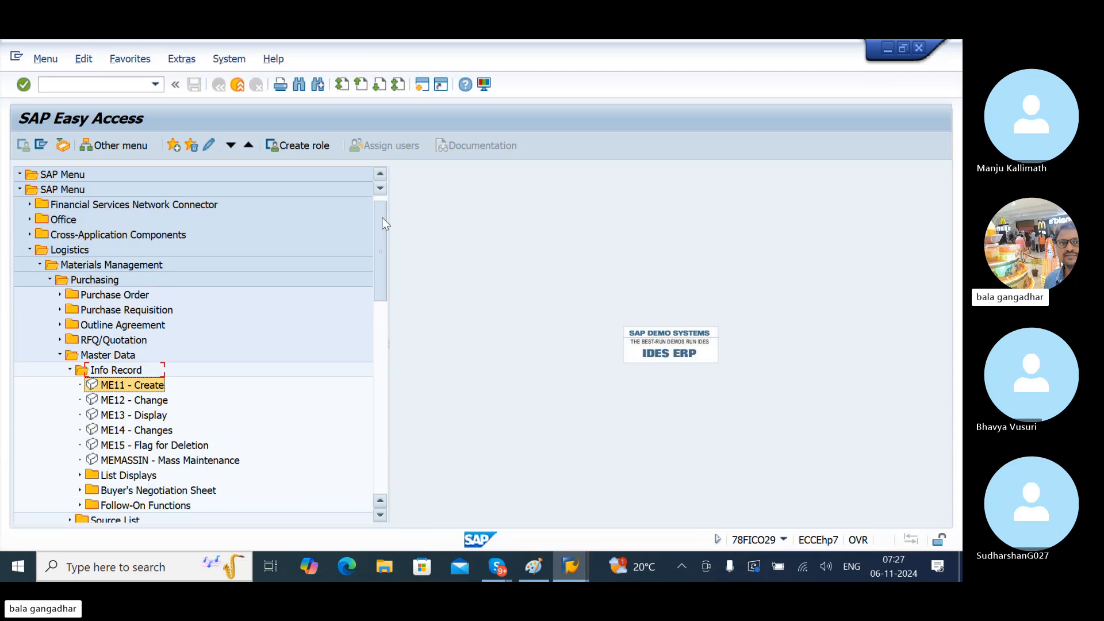
left_click(53, 189)
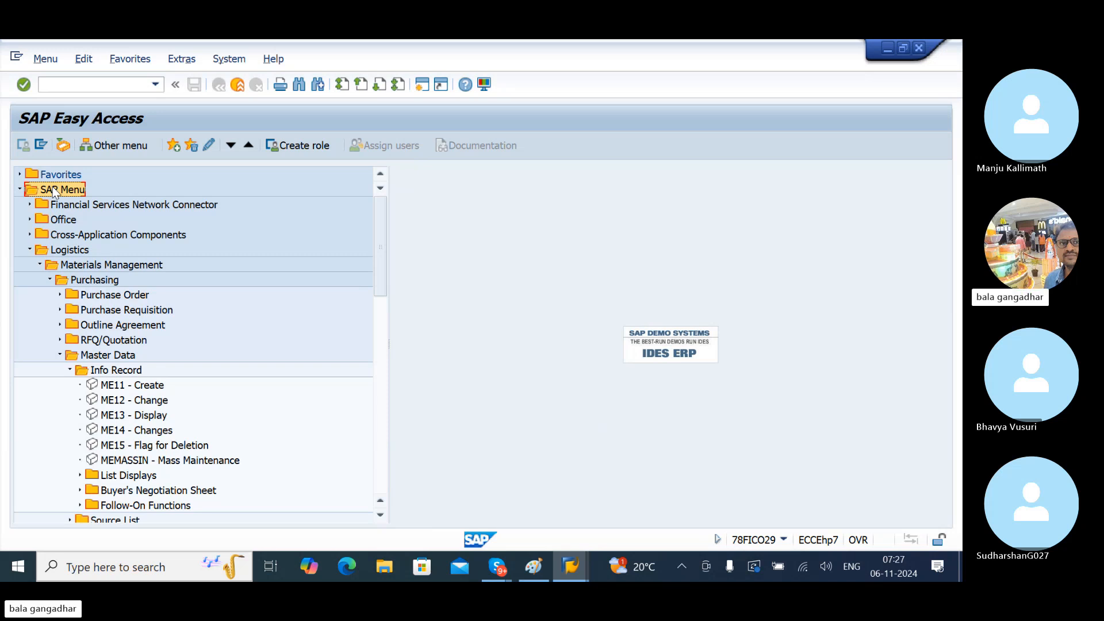
left_click(74, 252)
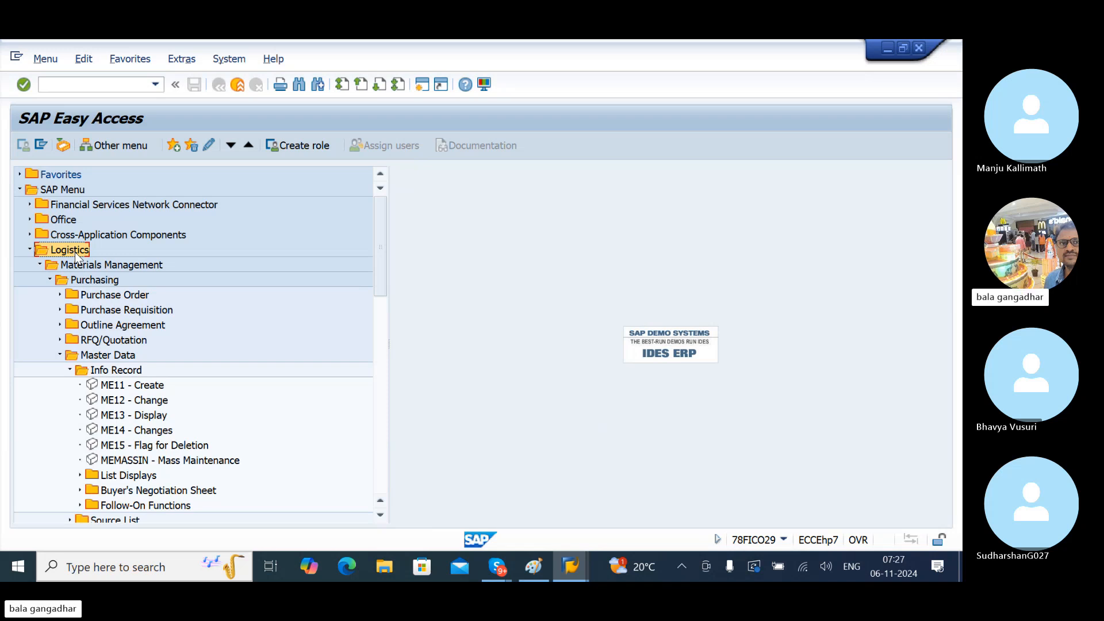
left_click(101, 267)
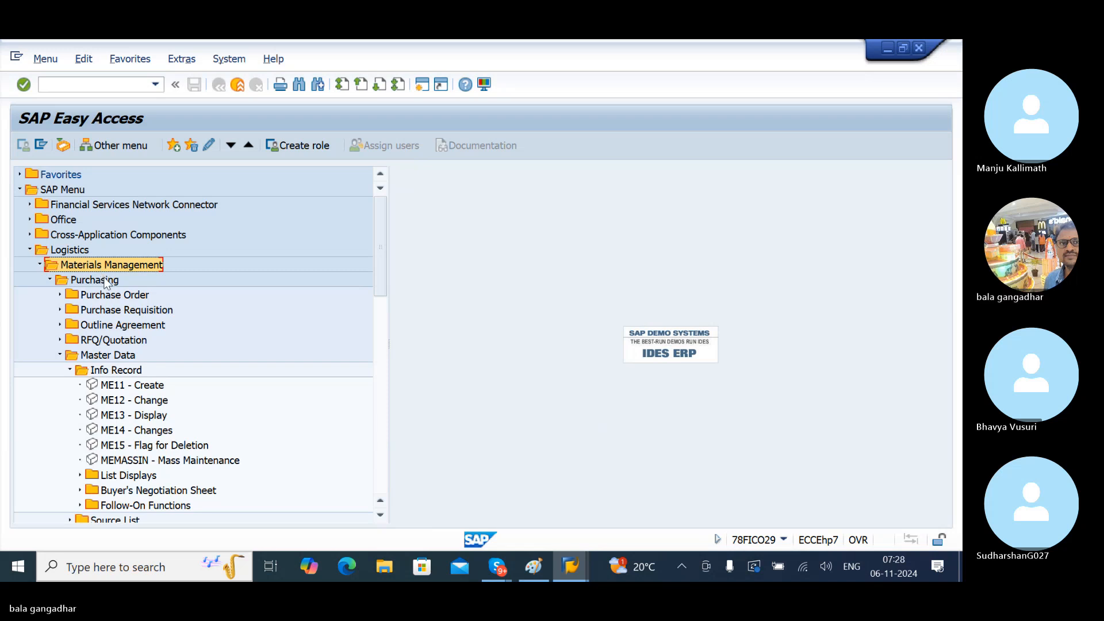
left_click(105, 280)
left_click(112, 356)
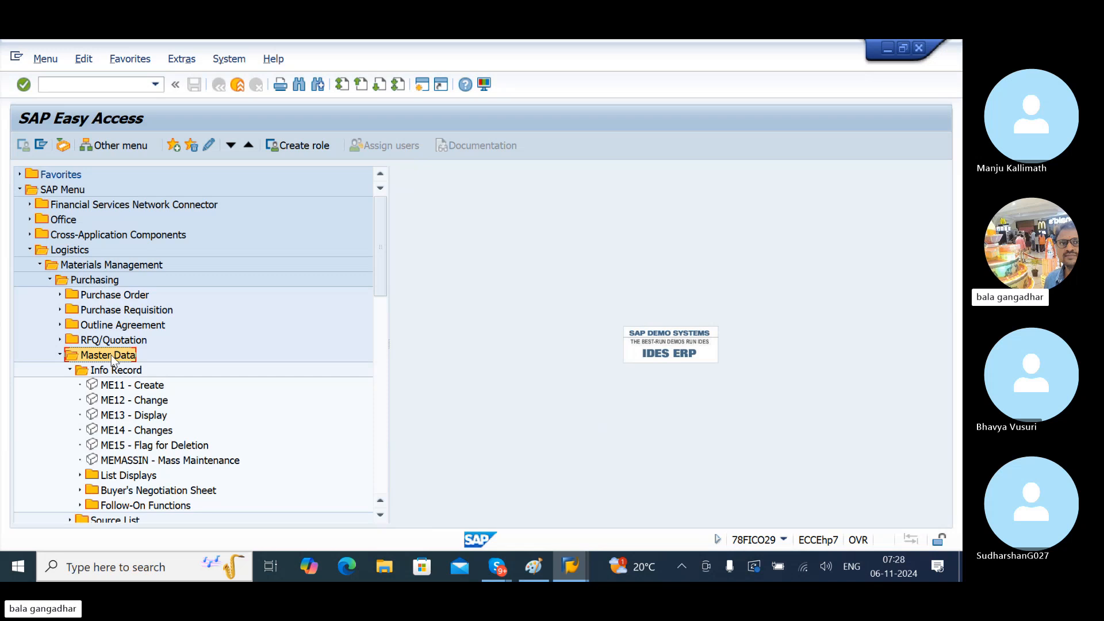
left_click(125, 374)
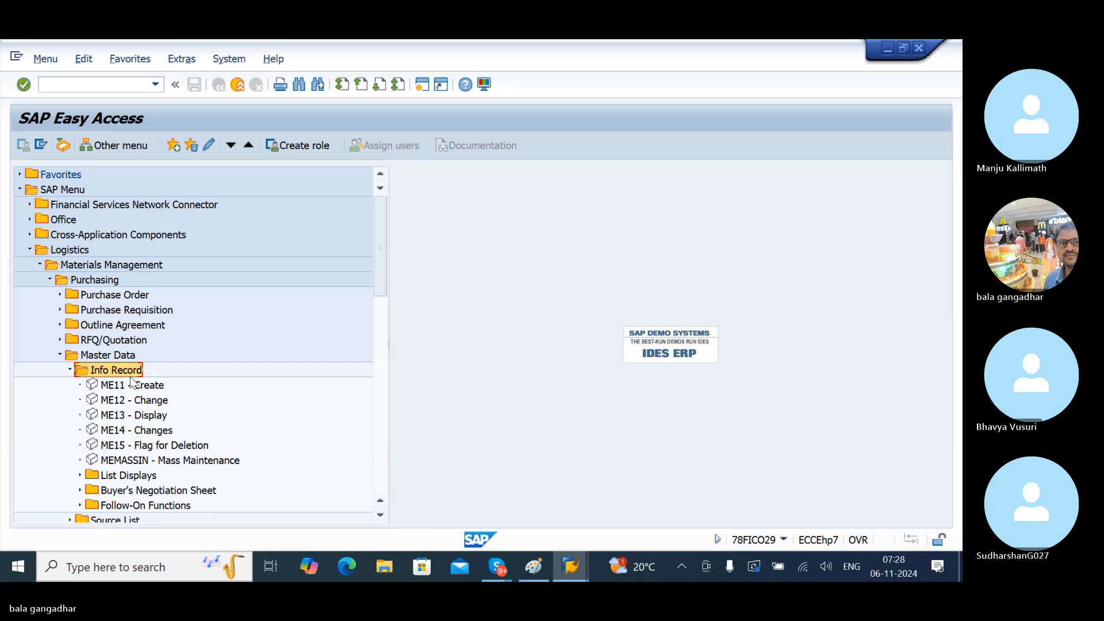
left_click(143, 398)
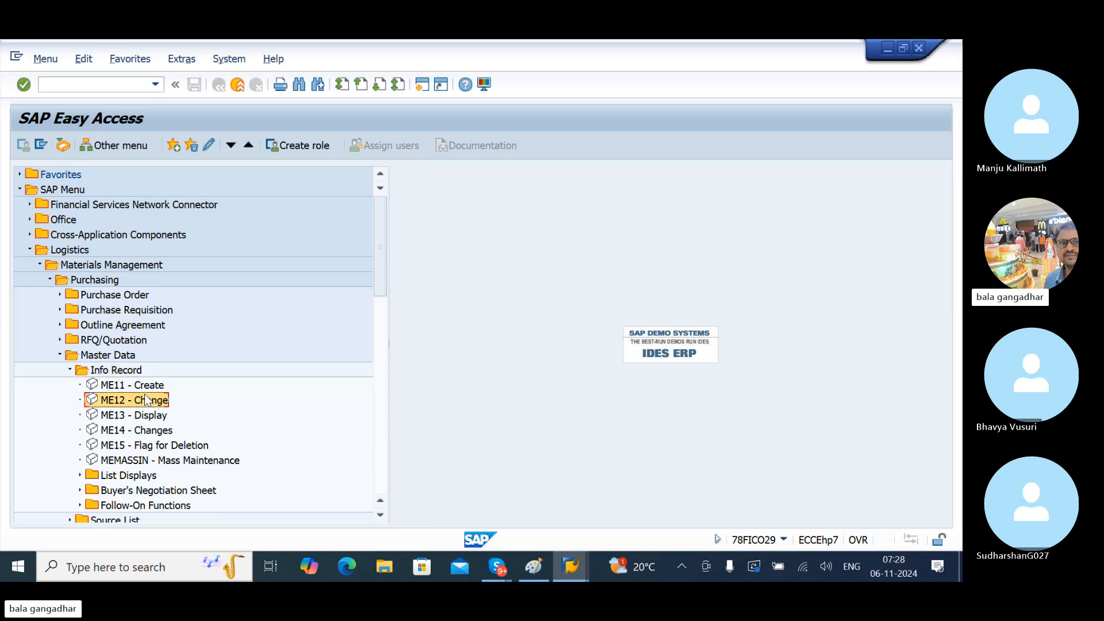
left_click(136, 389)
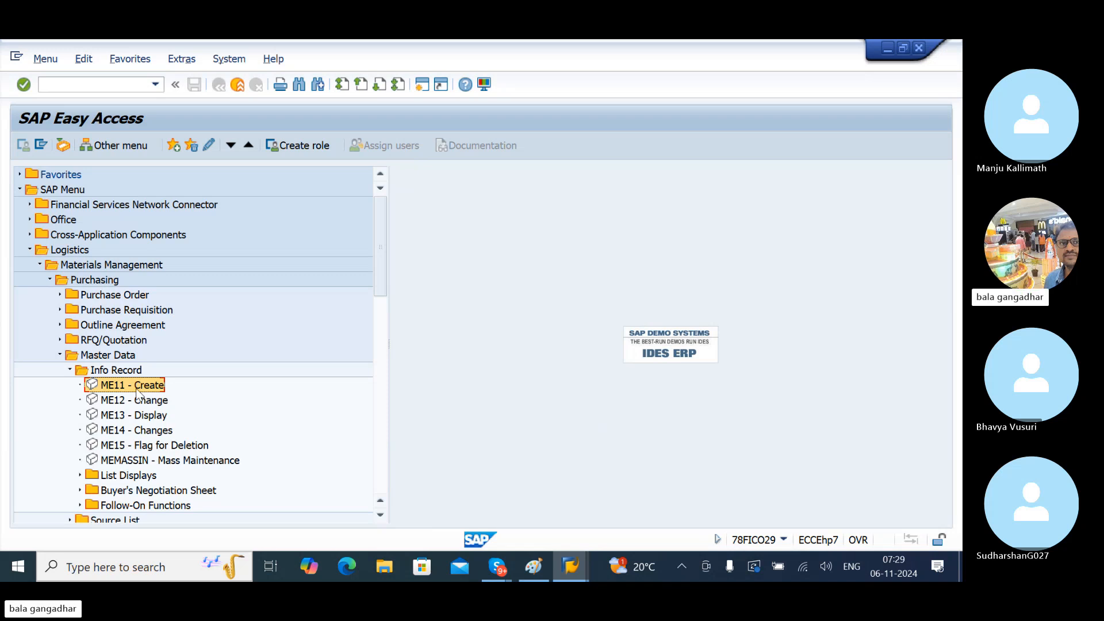
- Start ME11 Create Info Record, check the vendor list, and begin entering vendor 30010
double_click(136, 389)
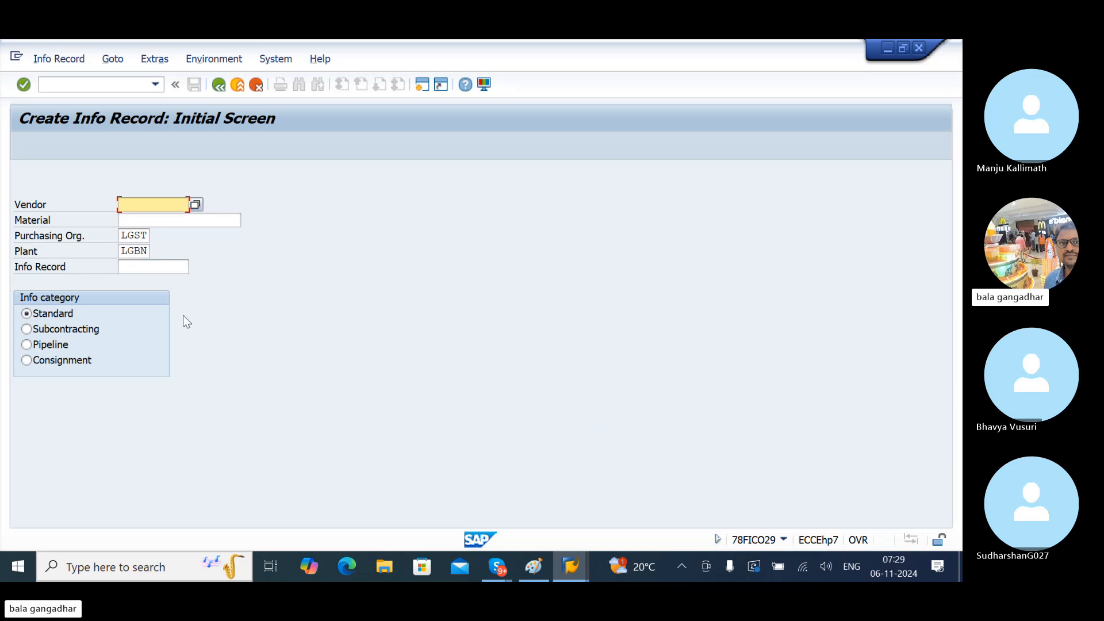
key("alt+Tab")
key("alt+Tab")
key("alt+Tab")
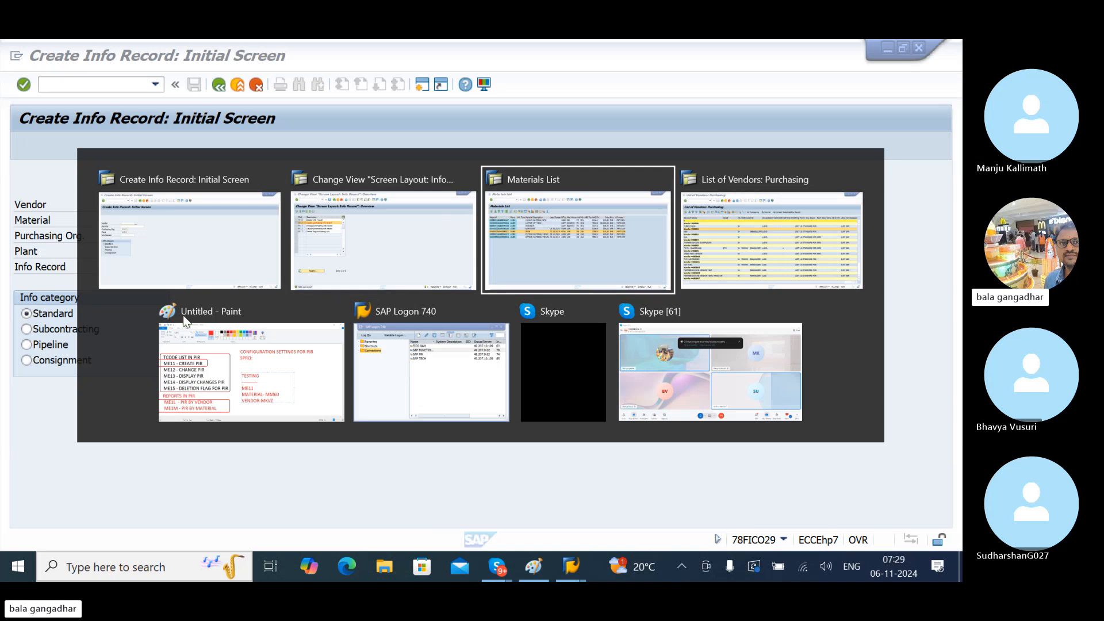
key("alt+Tab")
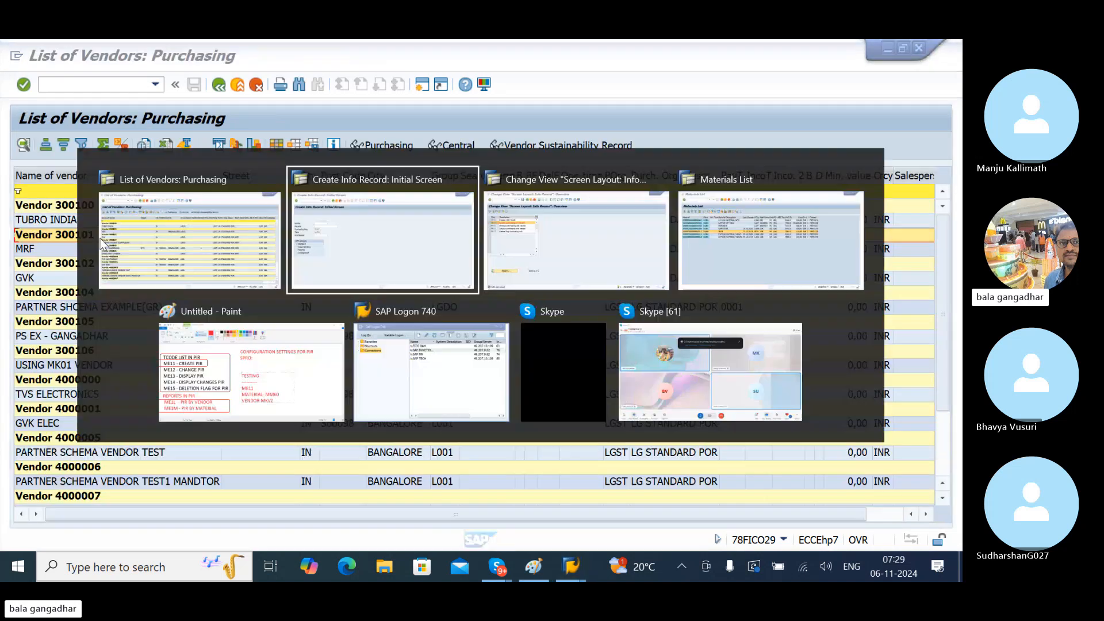
key("alt+Tab")
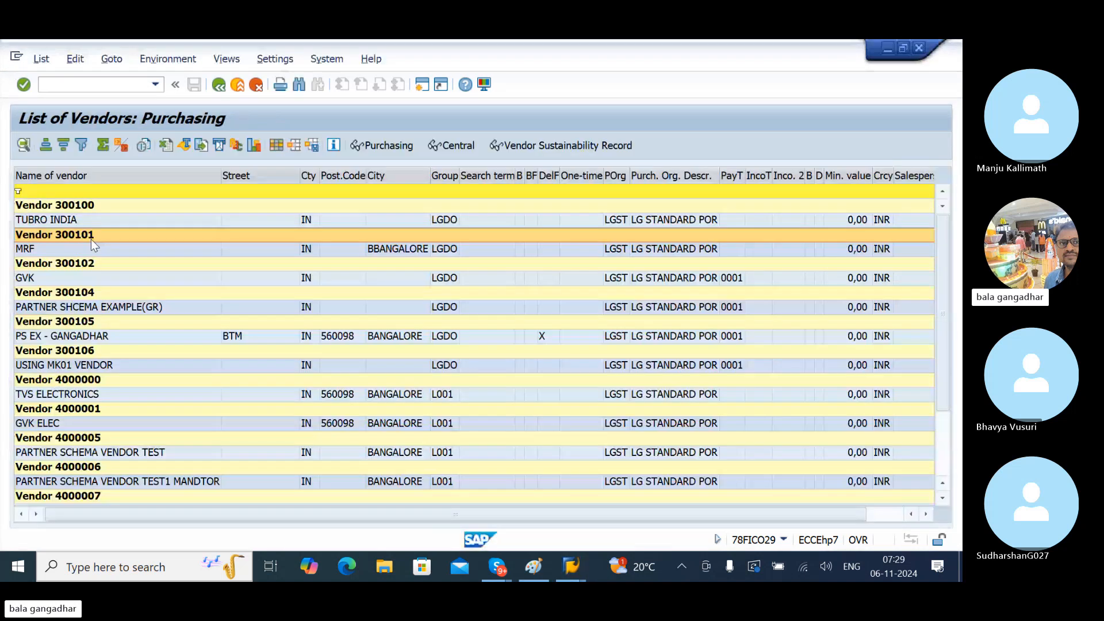
key("alt+Tab")
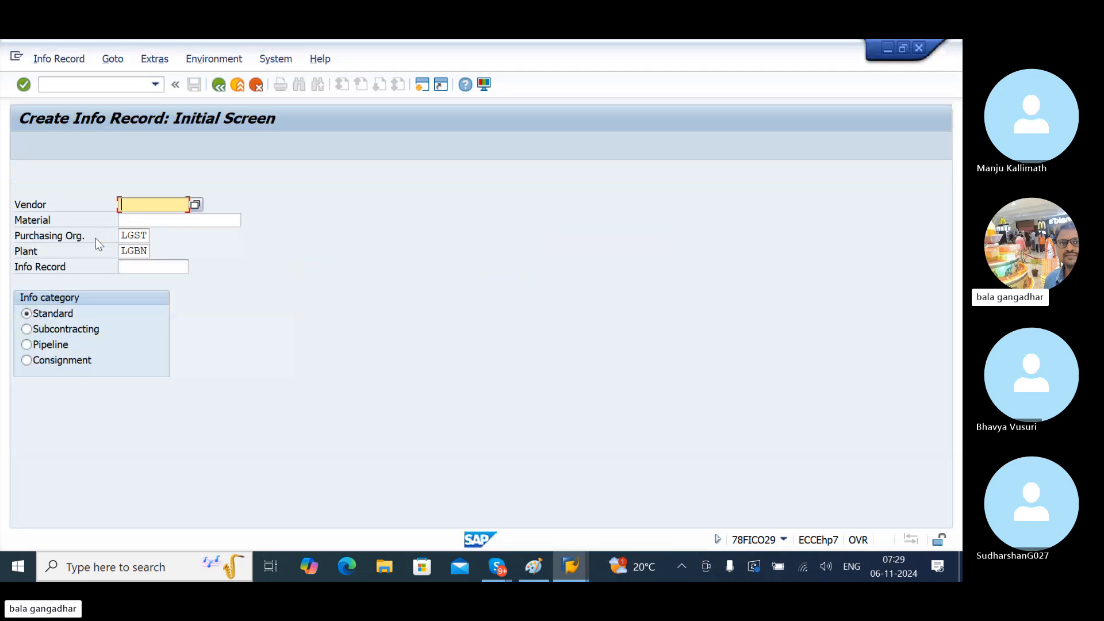
type("30010")
key("BackSpace")
key("BackSpace")
key("BackSpace")
key("BackSpace")
key("BackSpace")
- Search vendors by company code LG* and choose MRF 300101 as the vendor
left_click(196, 208)
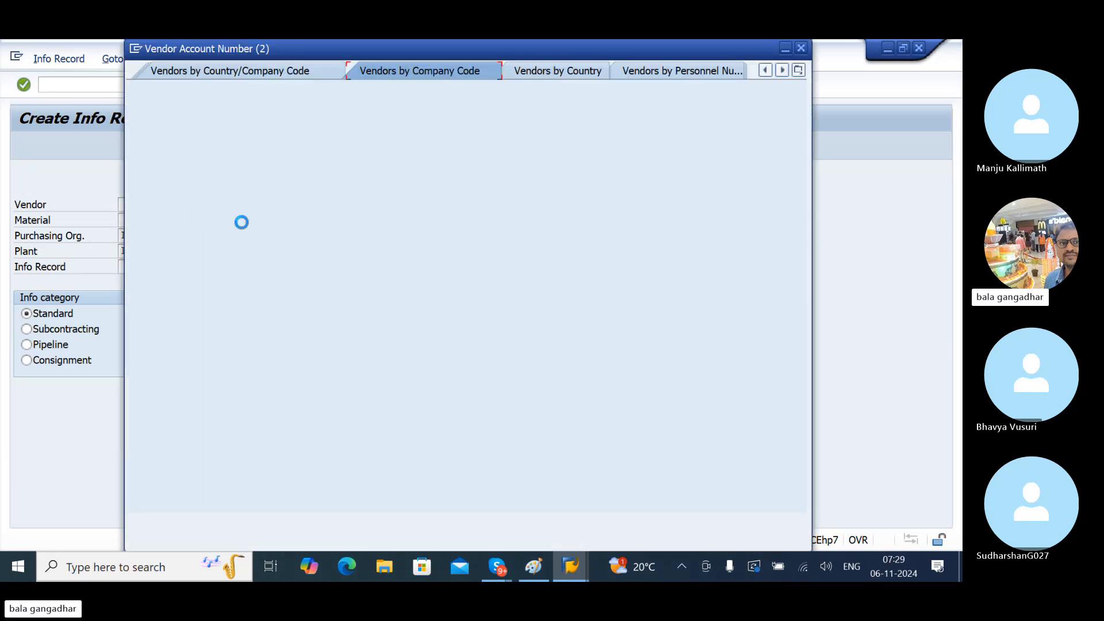
left_click(354, 334)
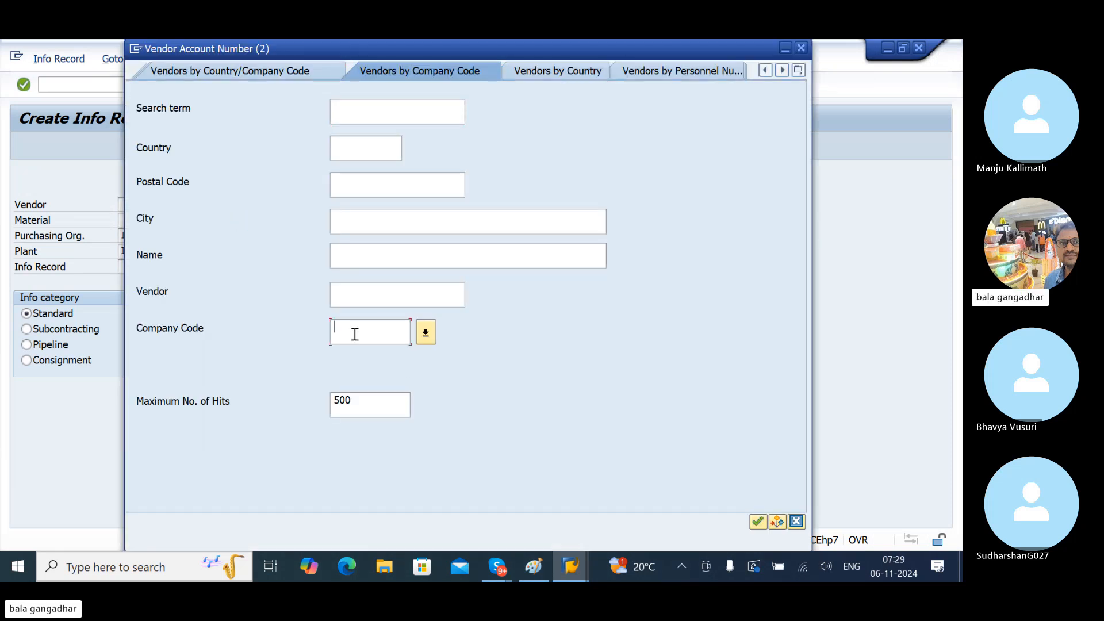
key("alt+Tab")
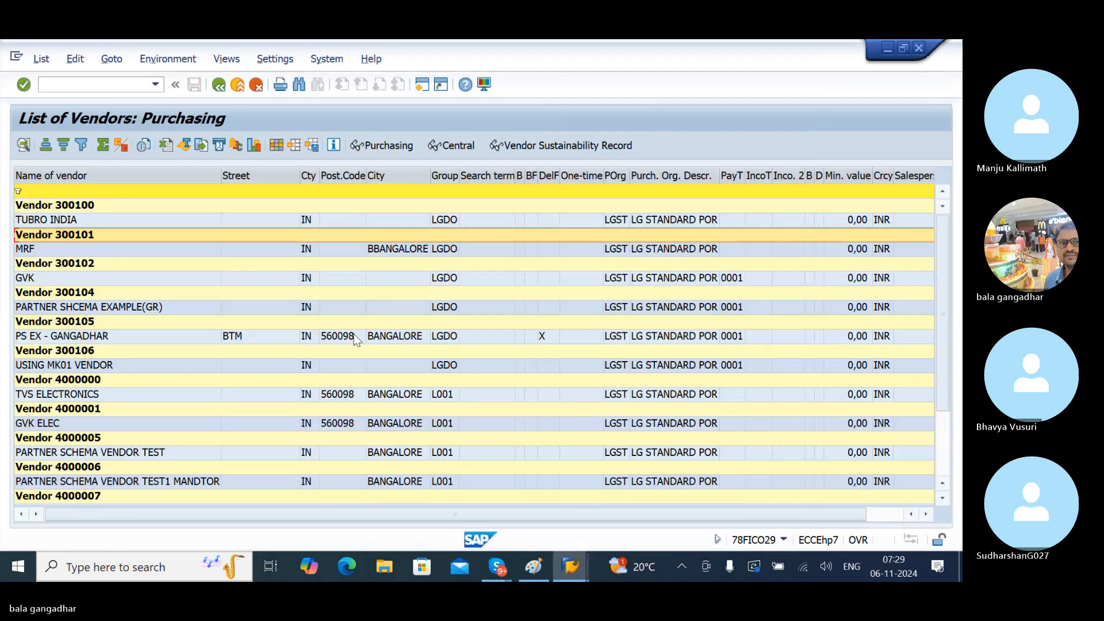
key("alt+Tab")
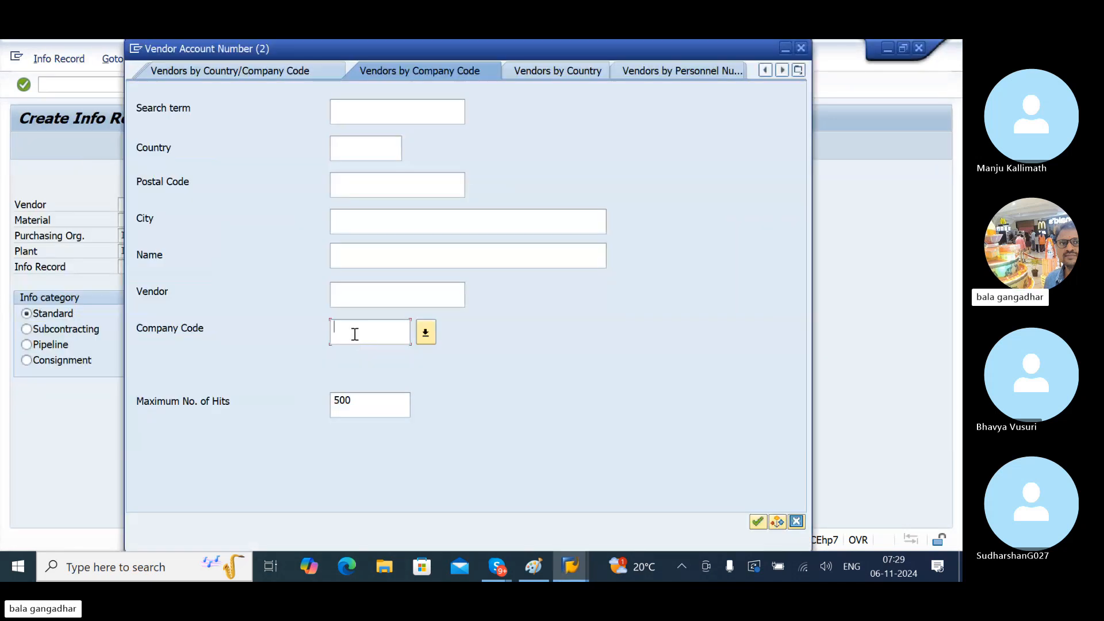
type("LGIN")
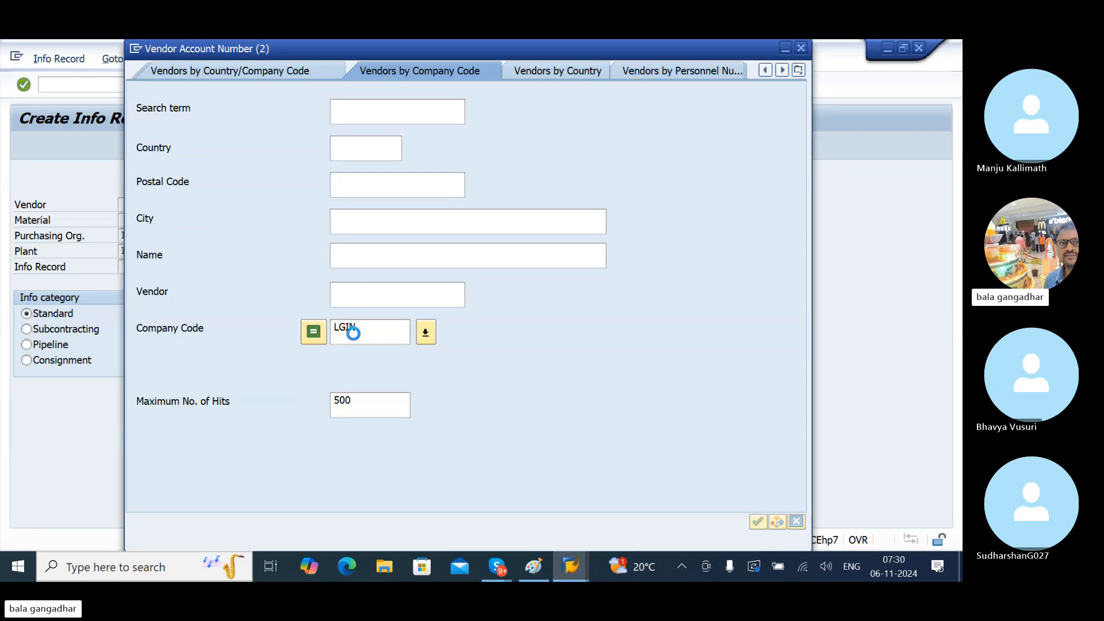
type("LG")
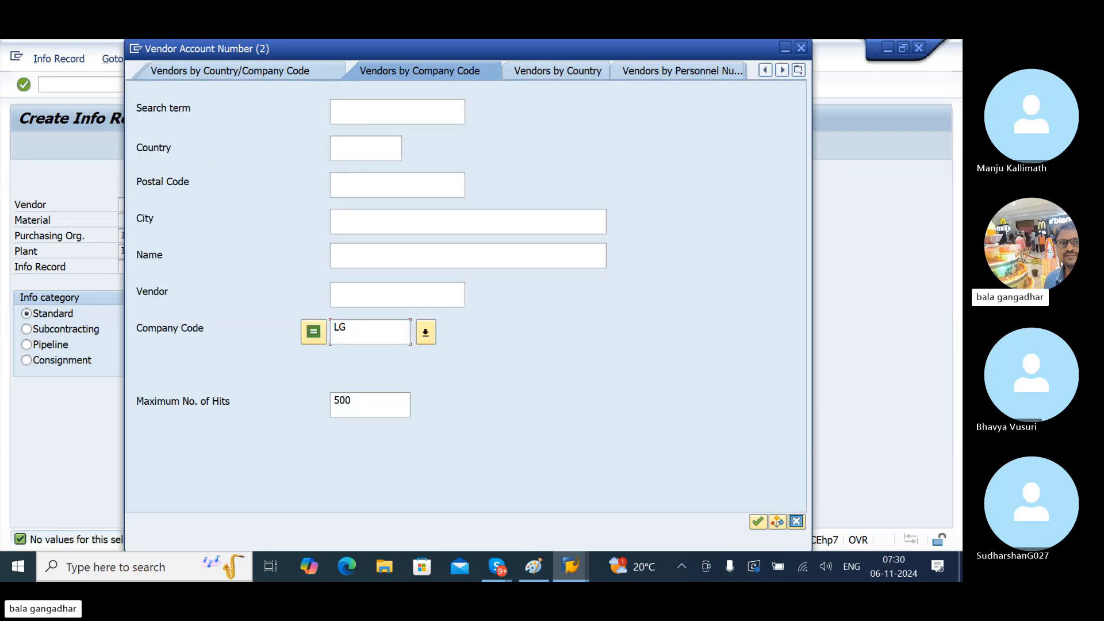
type("*")
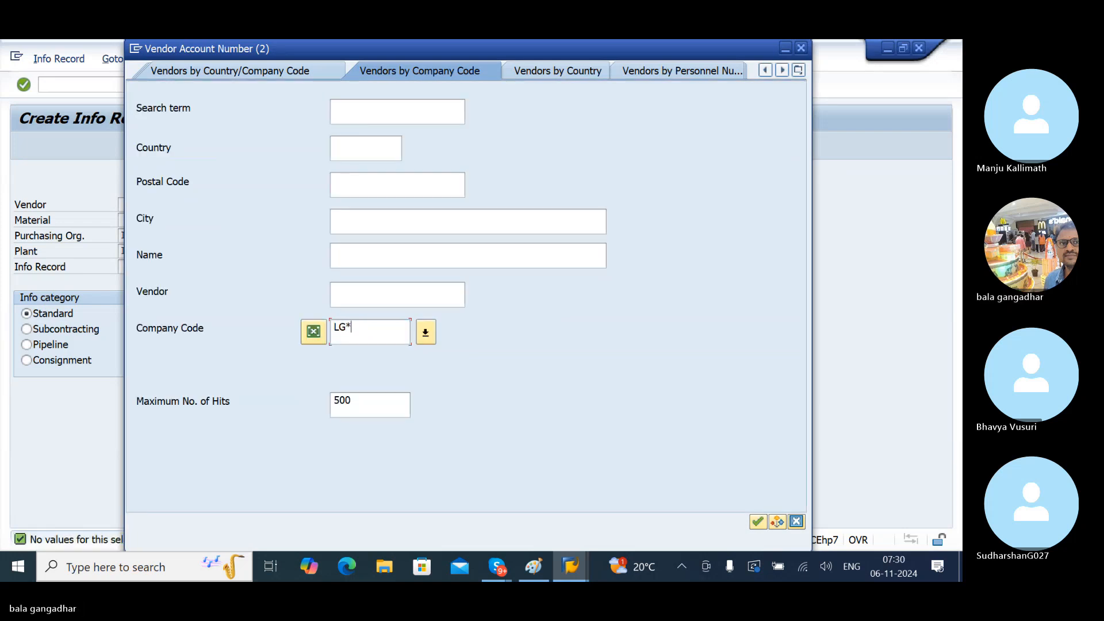
key("Return")
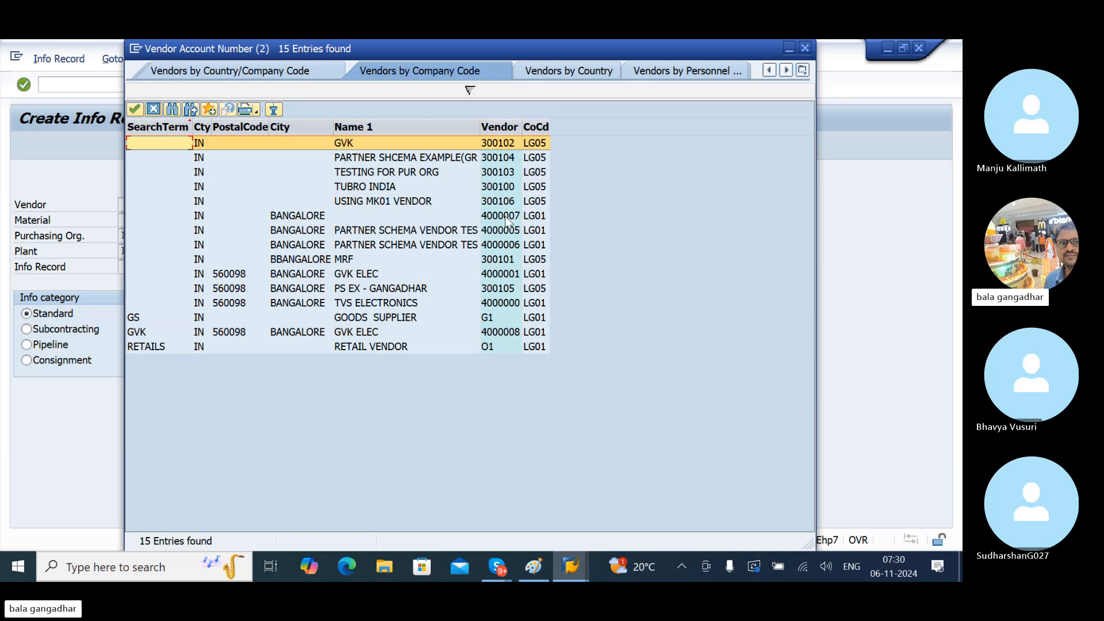
left_click(506, 260)
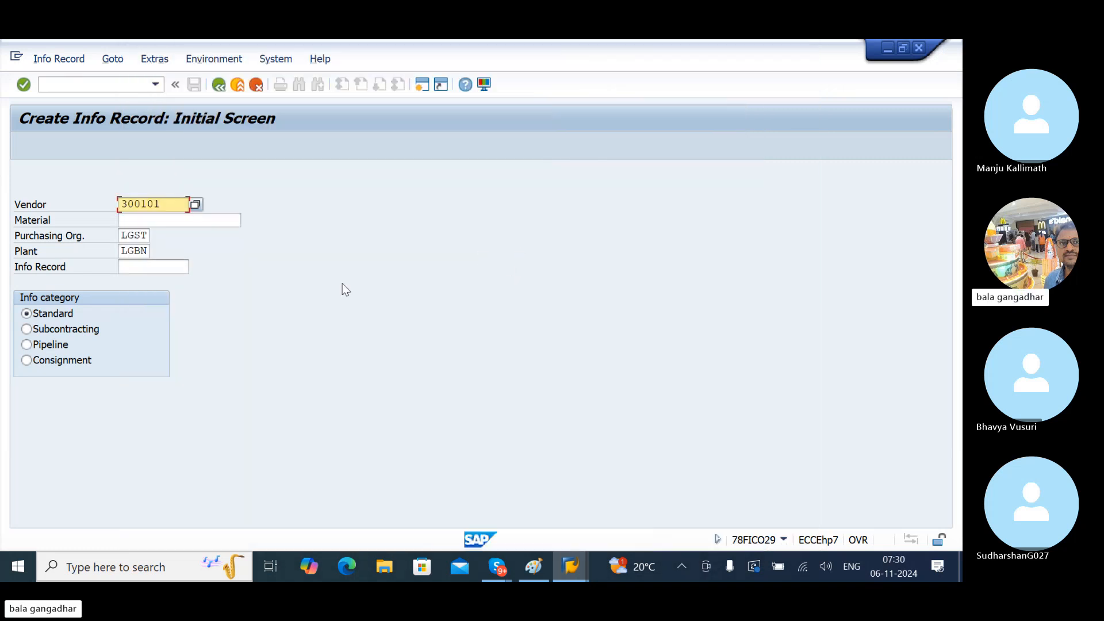
left_click(165, 216)
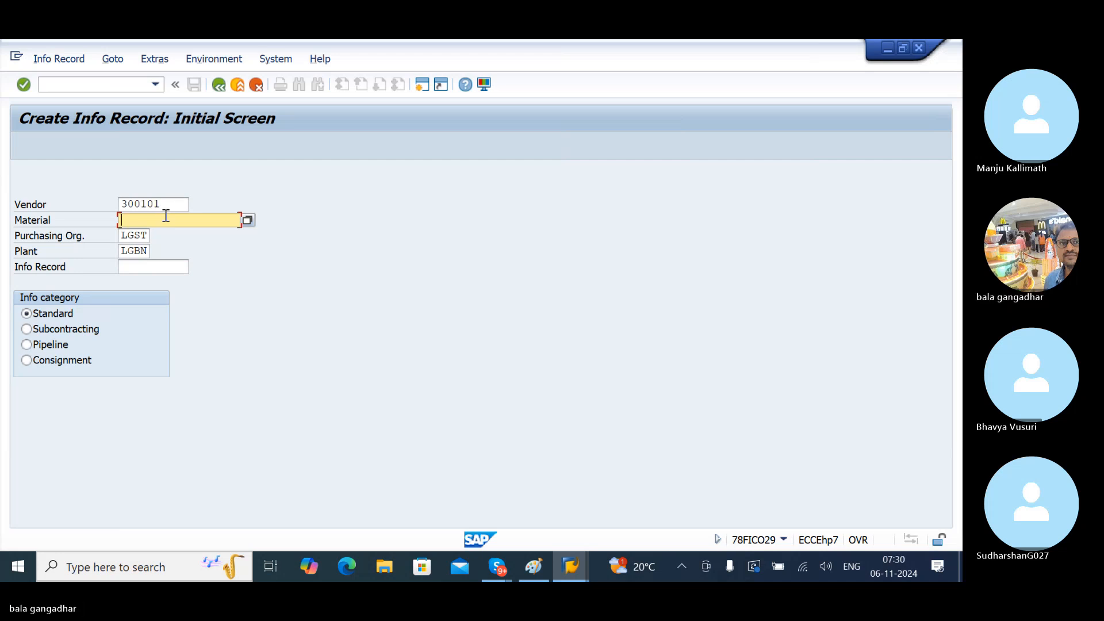
left_click(247, 221)
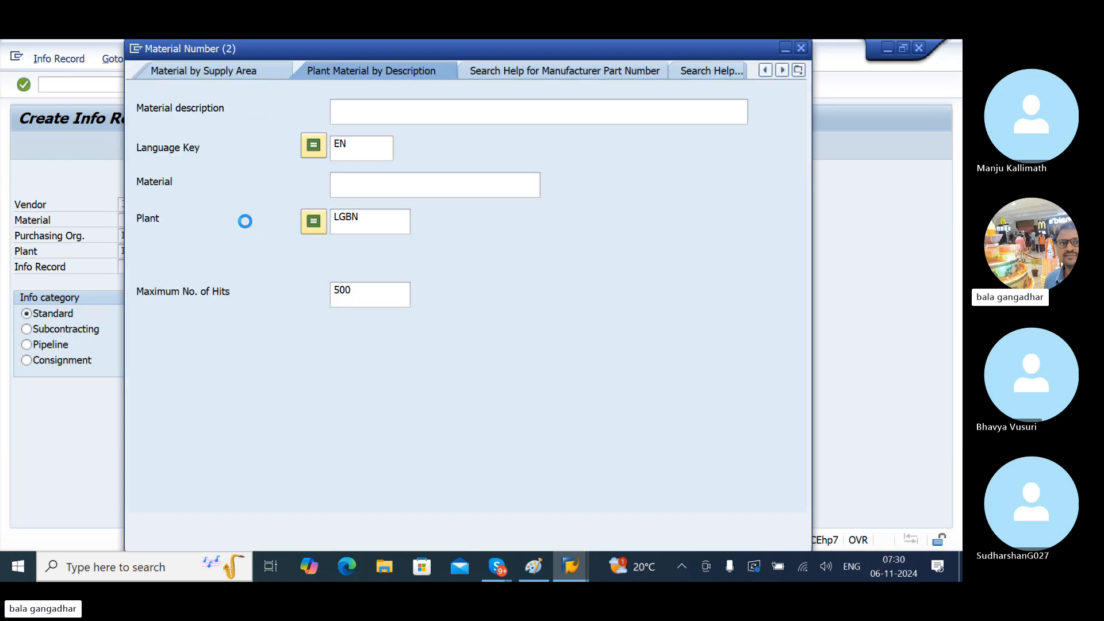
left_click(367, 218)
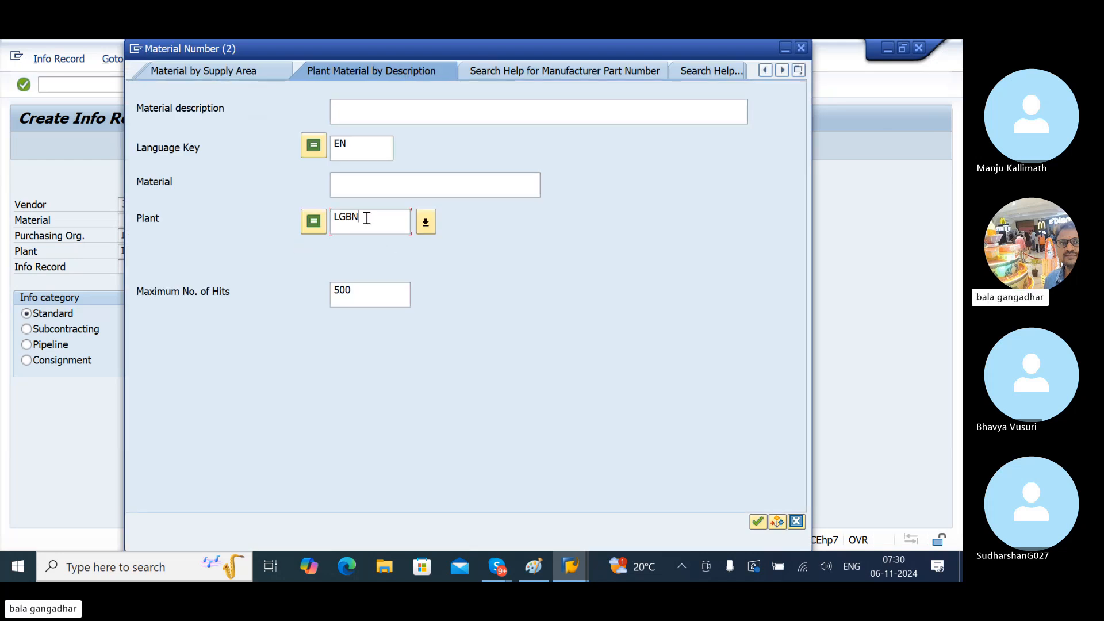
key("Return")
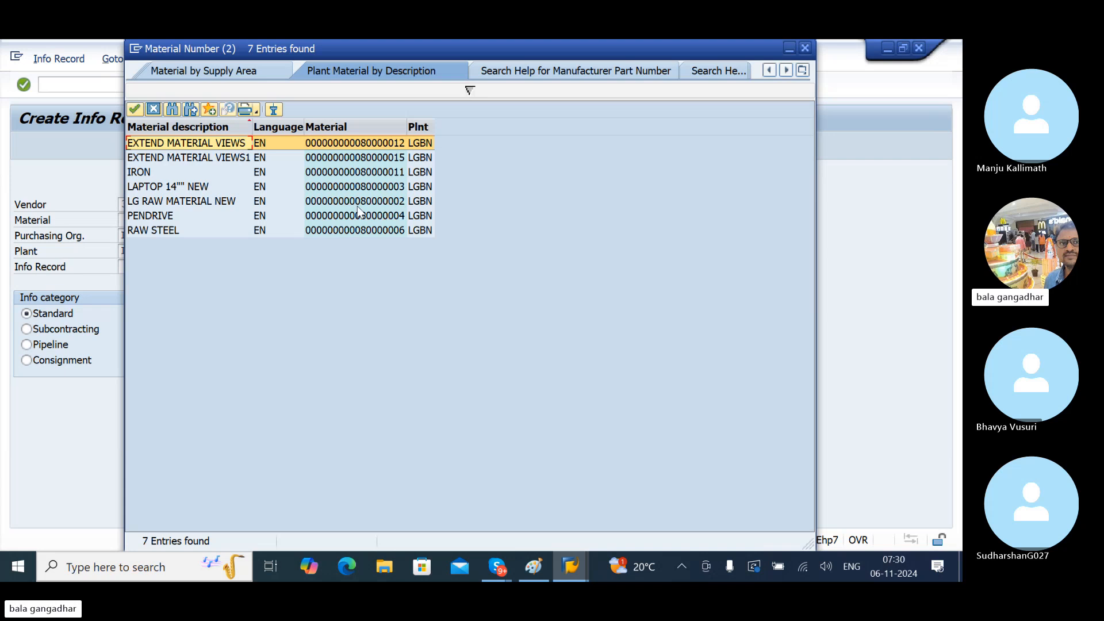
left_click(338, 173)
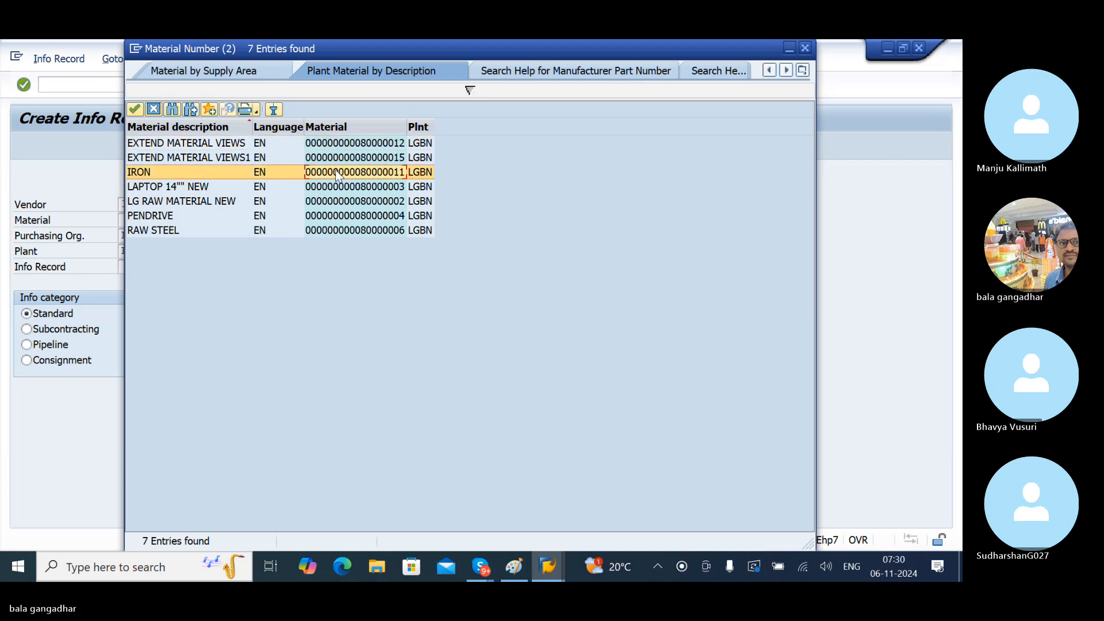
double_click(336, 172)
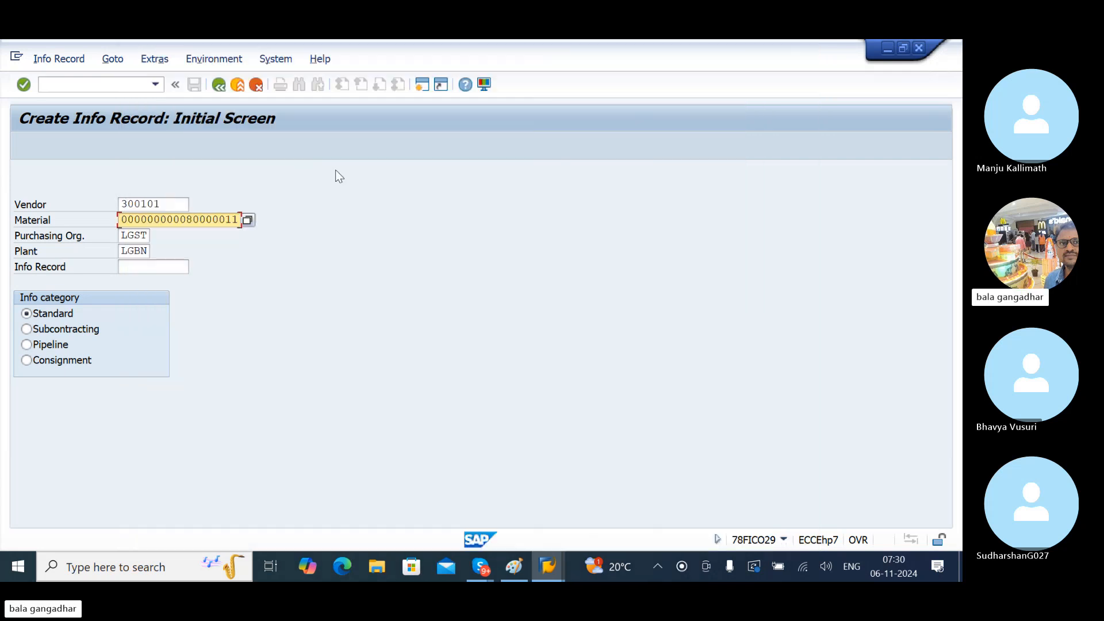
left_click(148, 233)
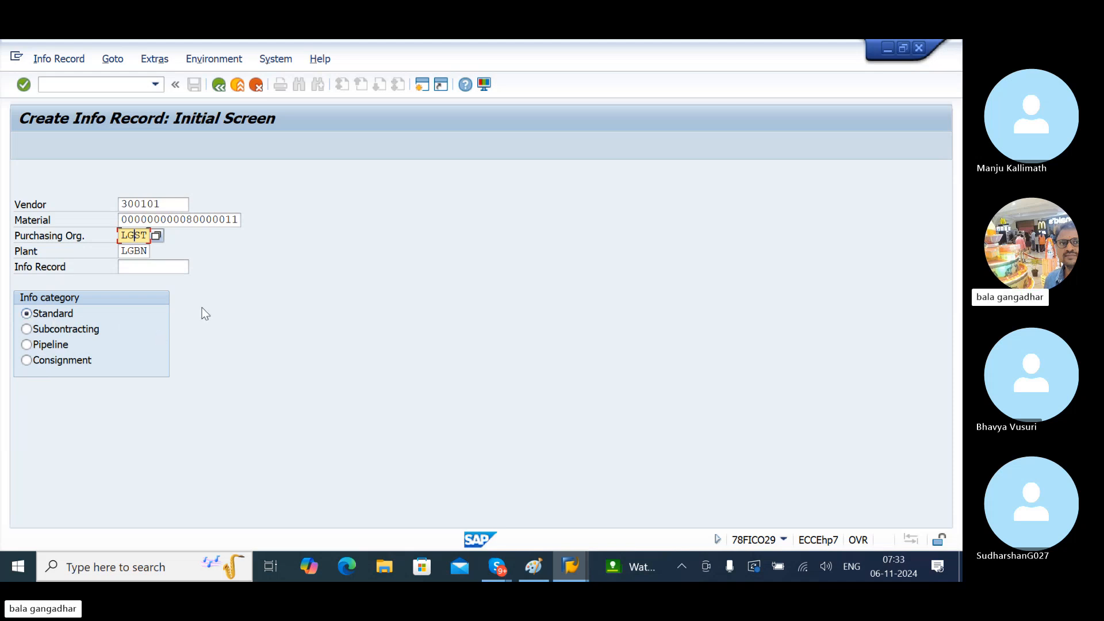
- Check the entered vendor, material, org and plant, and briefly view the purchasing vendor list
key("Return")
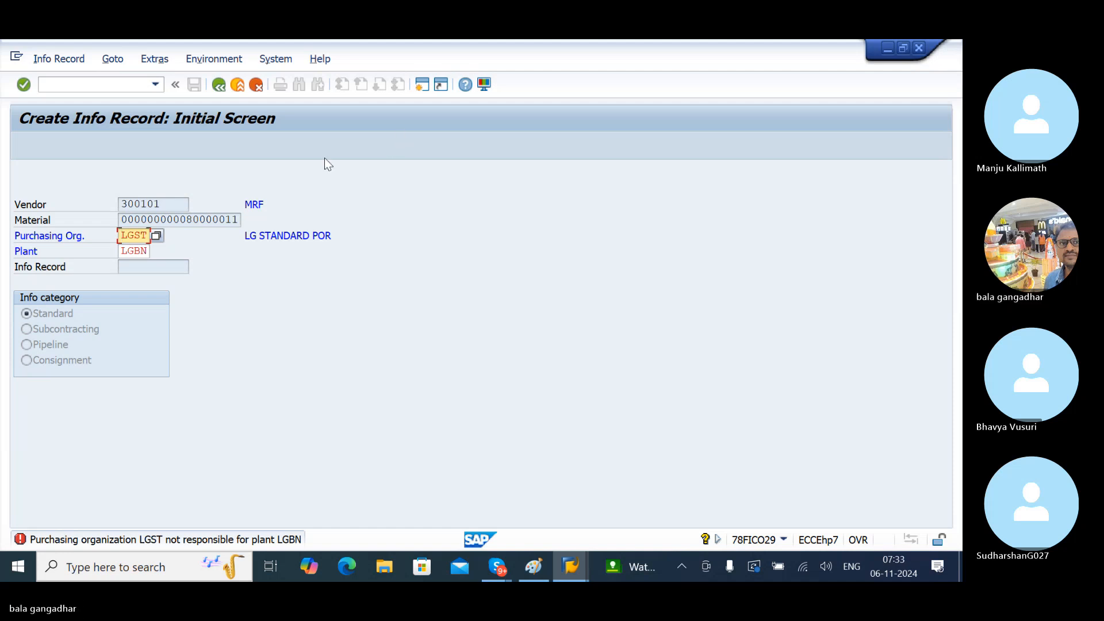
left_click(423, 85)
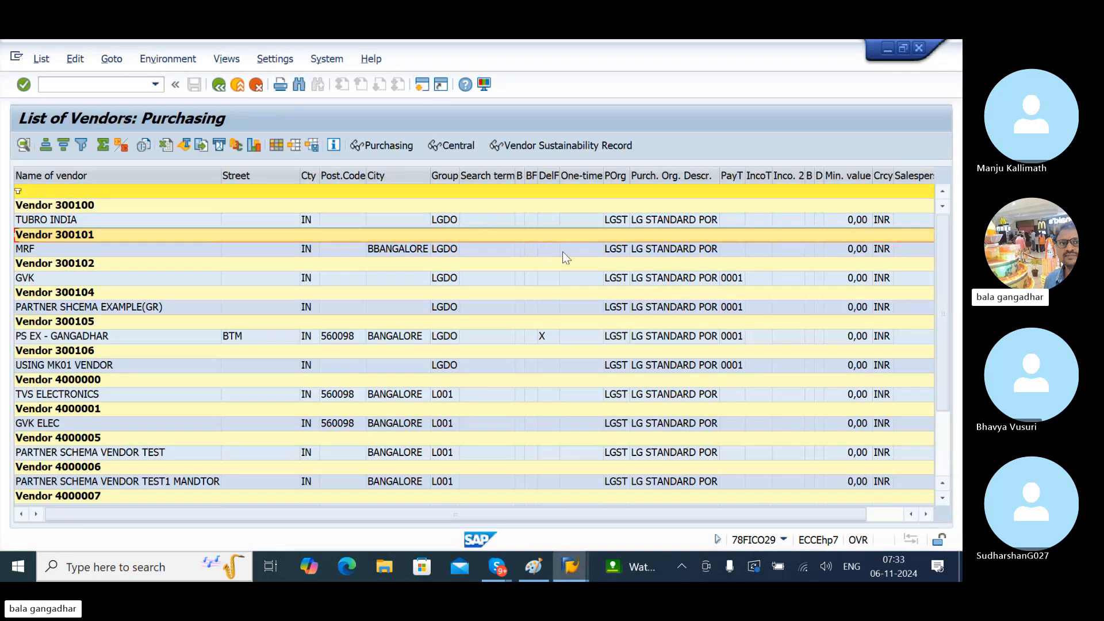
key("F3")
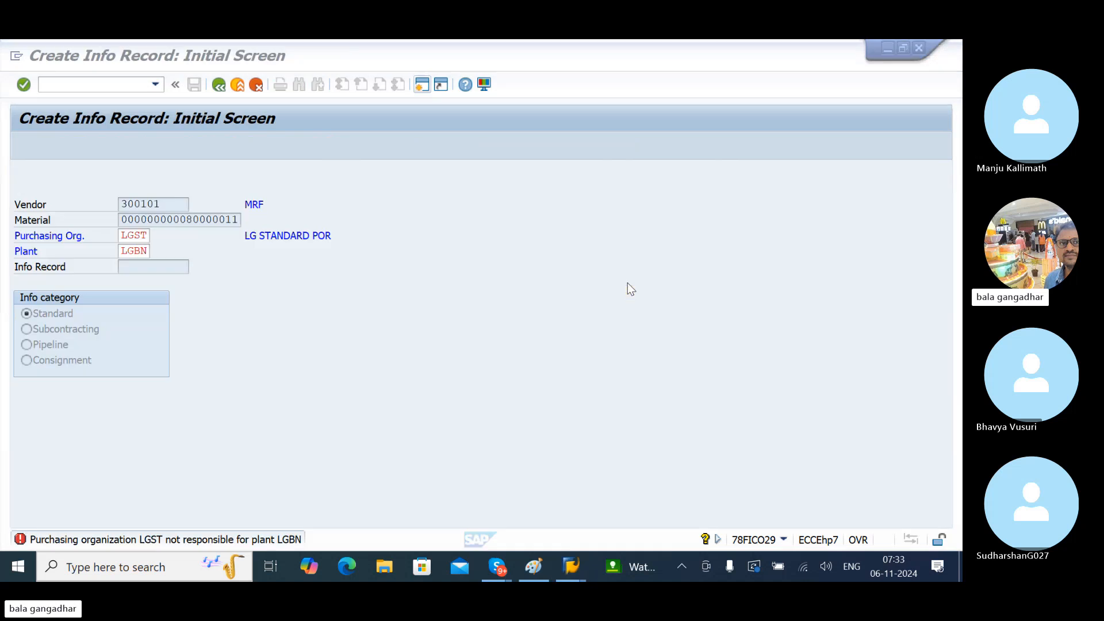
- Change Purchasing Org. from LGST to LG* and view the available purchasing organizations
left_click(141, 235)
key("BackSpace")
key("Delete")
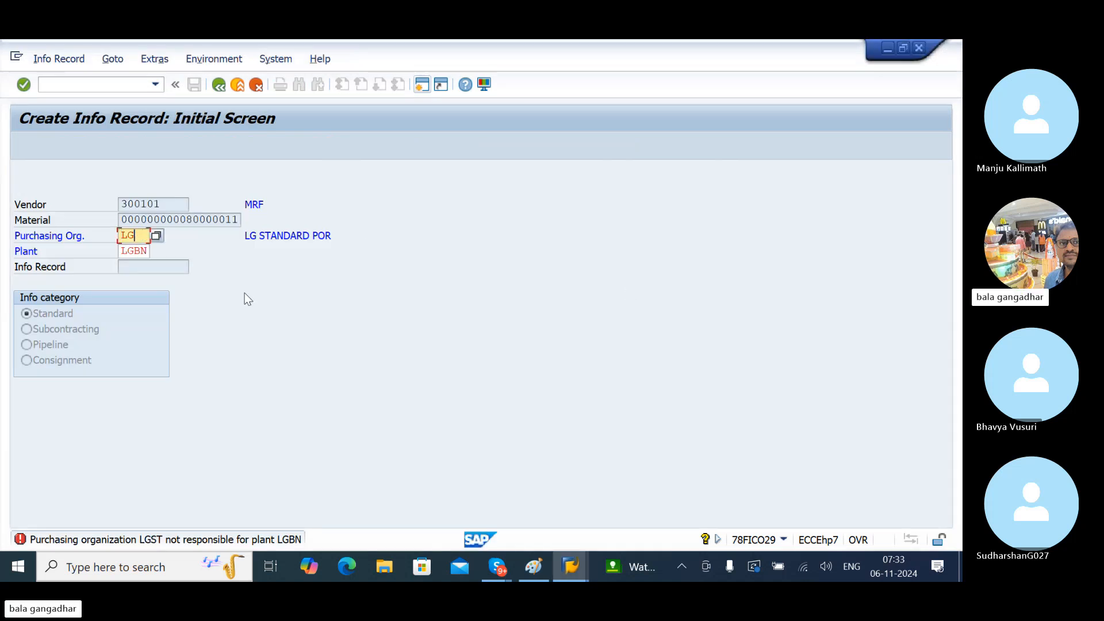
type("*")
key("Return")
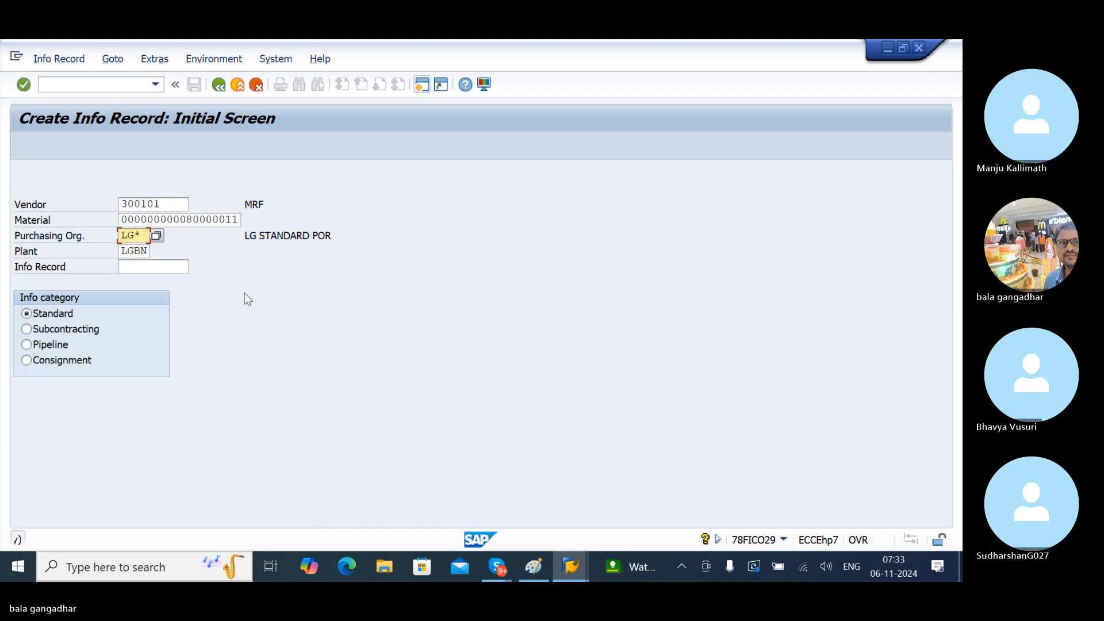
left_click(156, 236)
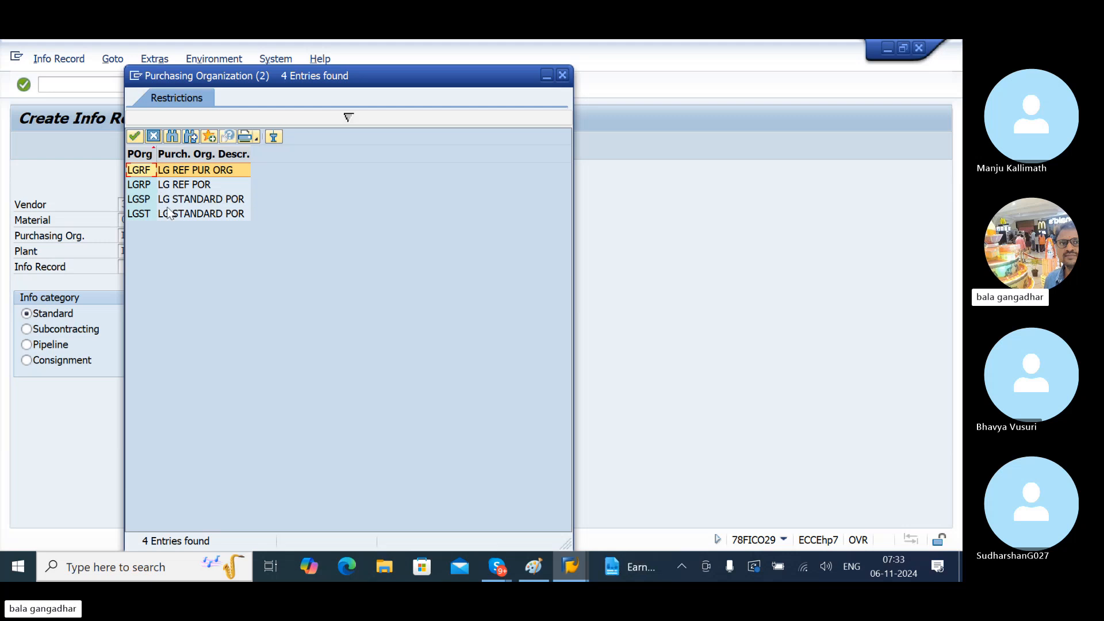
left_click(562, 76)
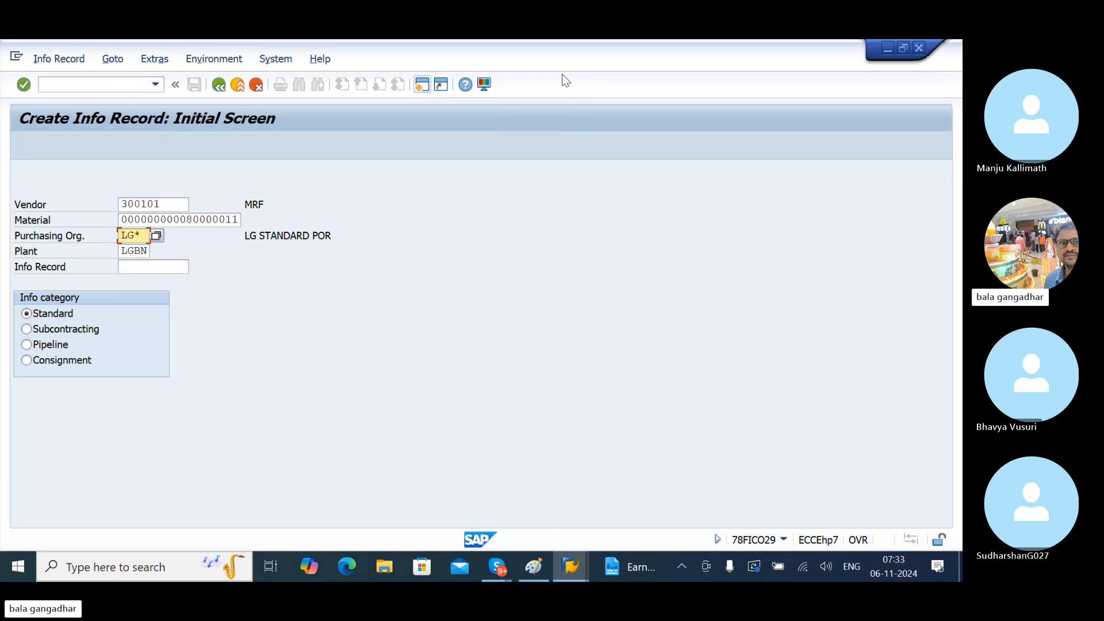
- In a new session, run SPRO's Materials Management assignment 'Assign purchasing organization to plant'
left_click(422, 84)
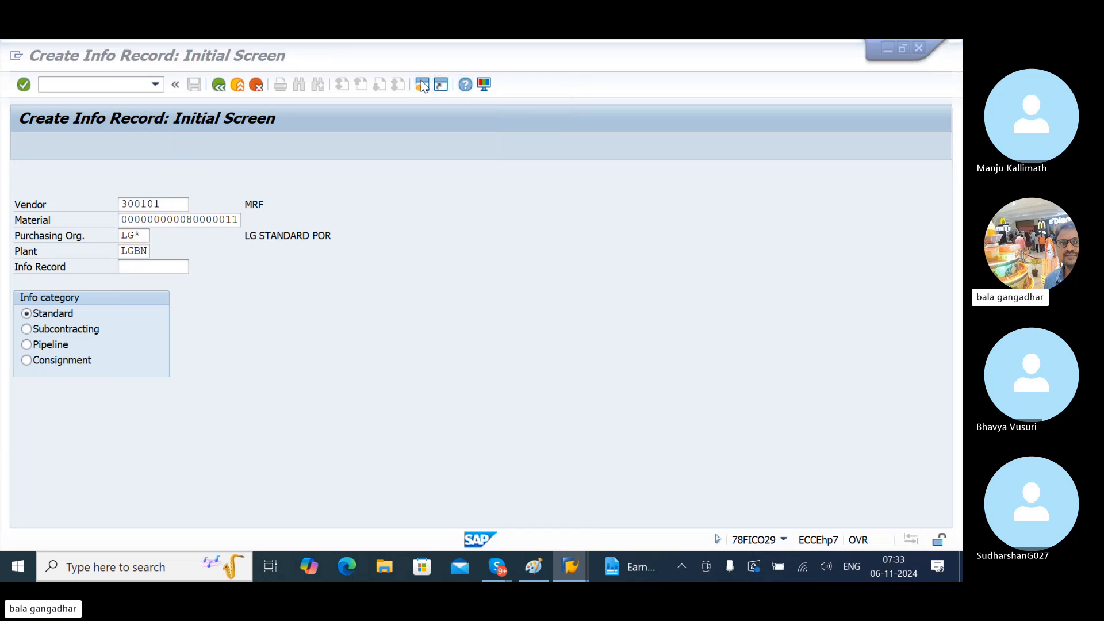
type("SPRO")
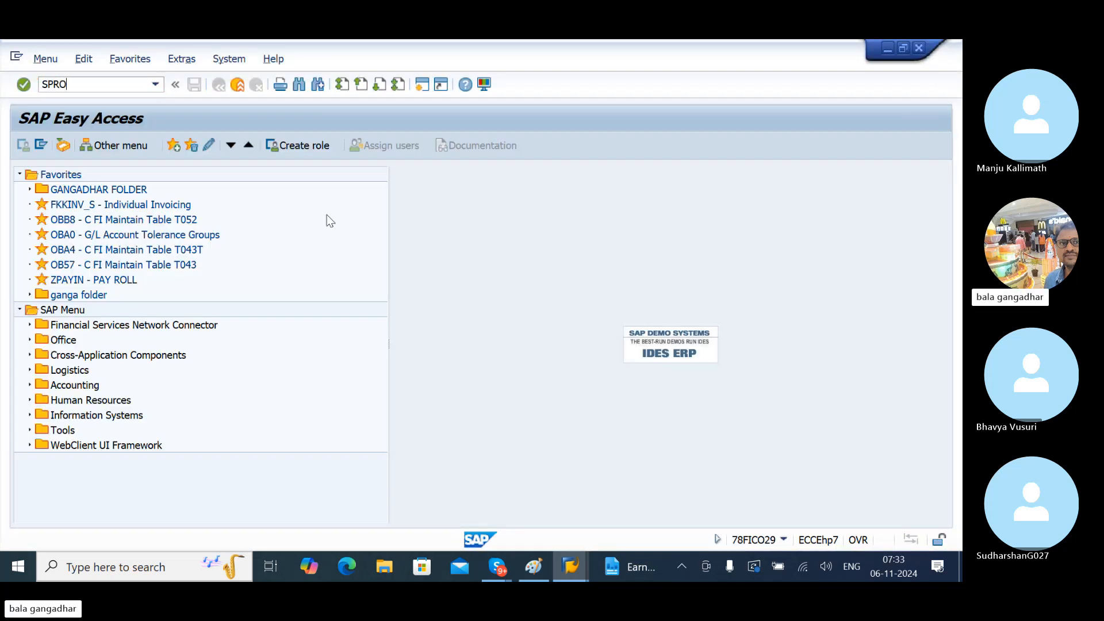
key("Return")
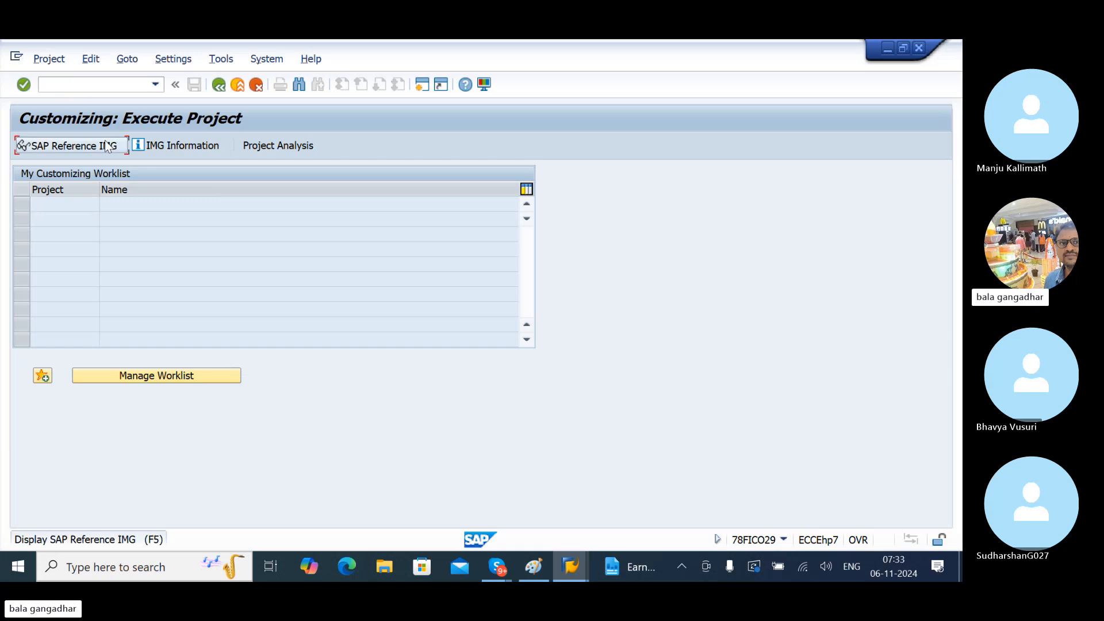
left_click(66, 145)
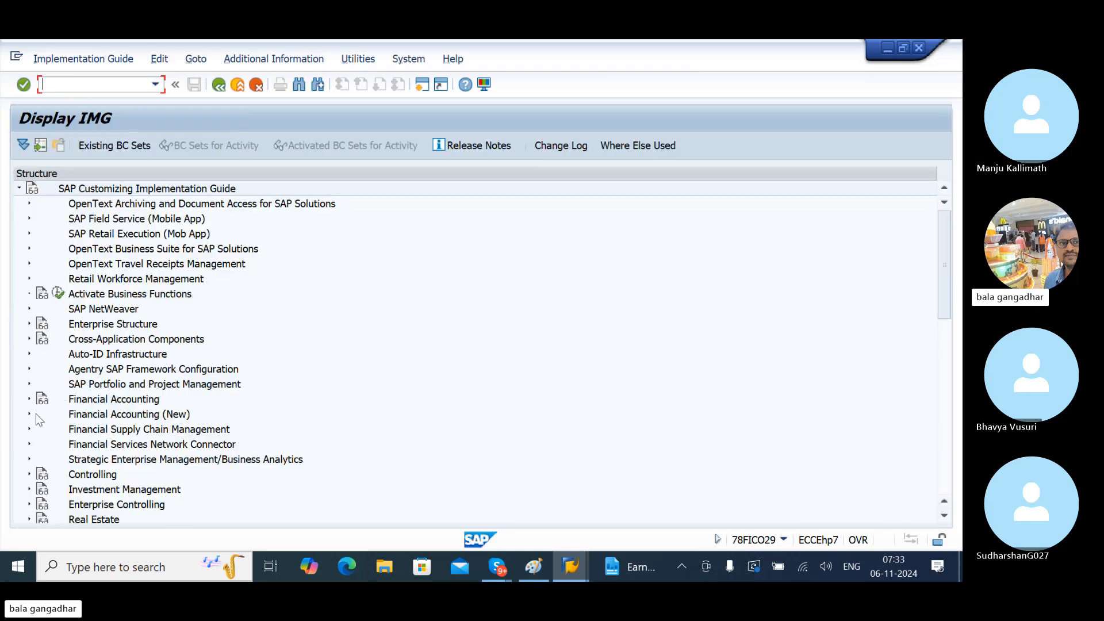
left_click(28, 323)
left_click(40, 368)
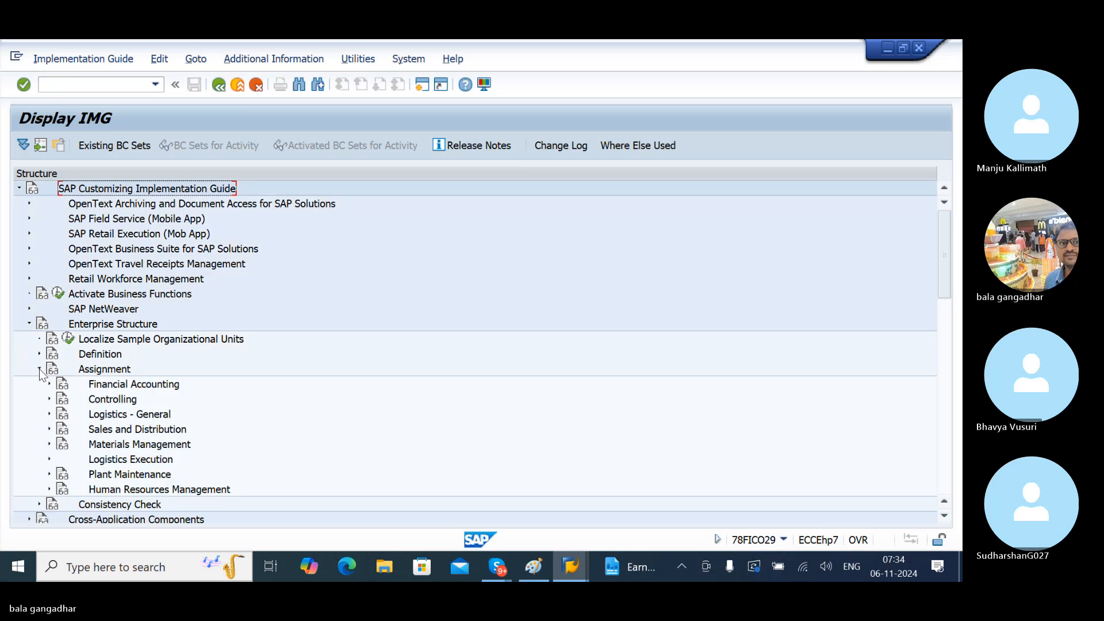
left_click(49, 444)
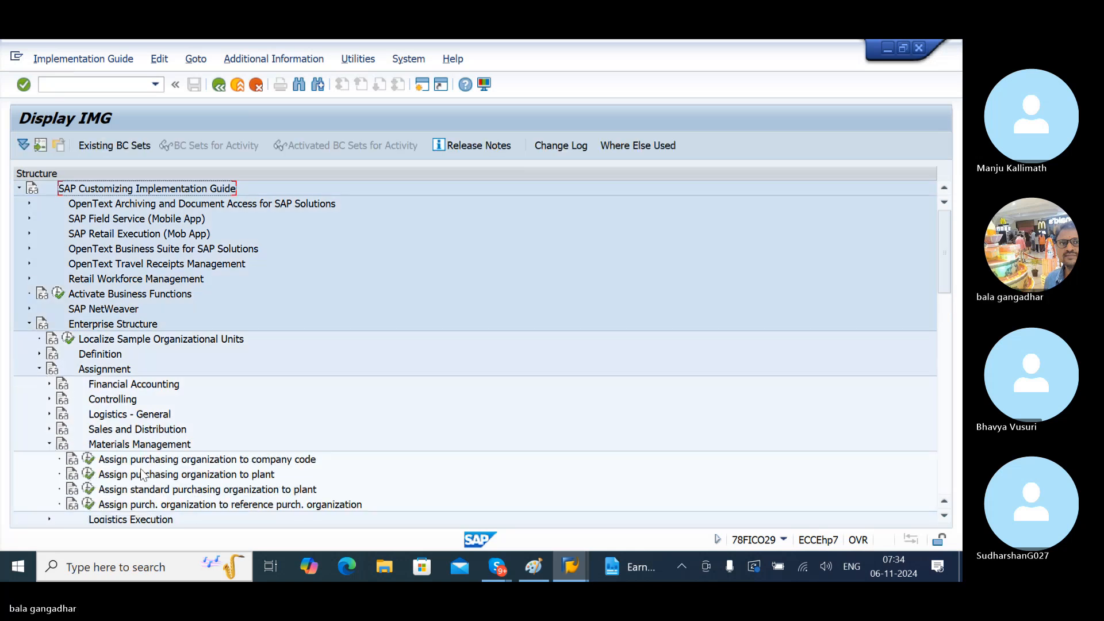
left_click(90, 474)
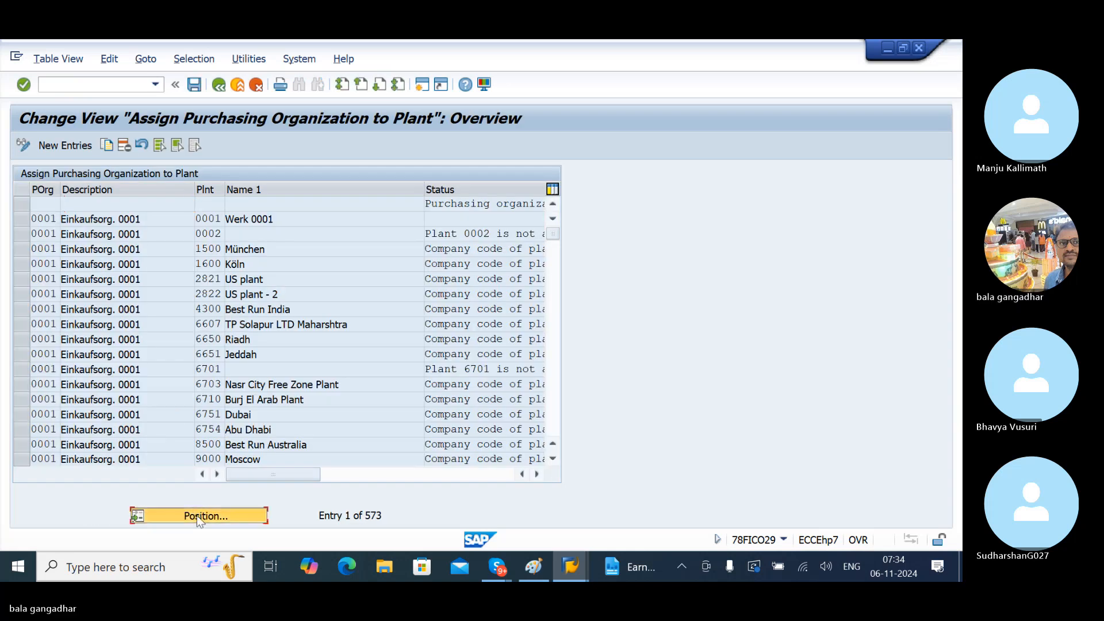
- Position the purchasing org-to-plant table at the LG entries
left_click(197, 515)
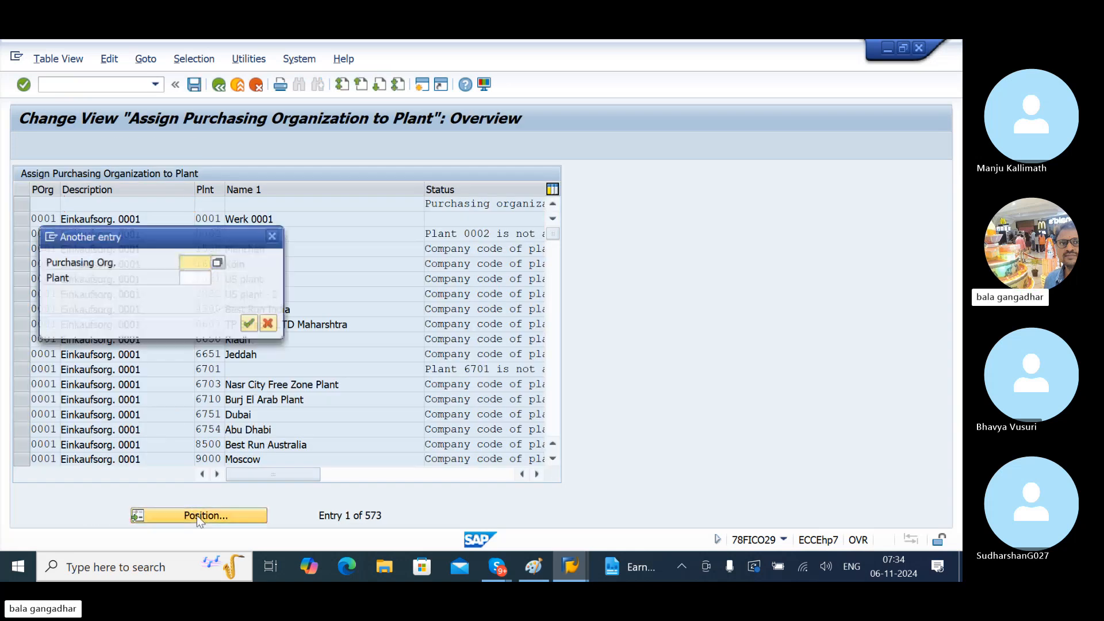
type("LG")
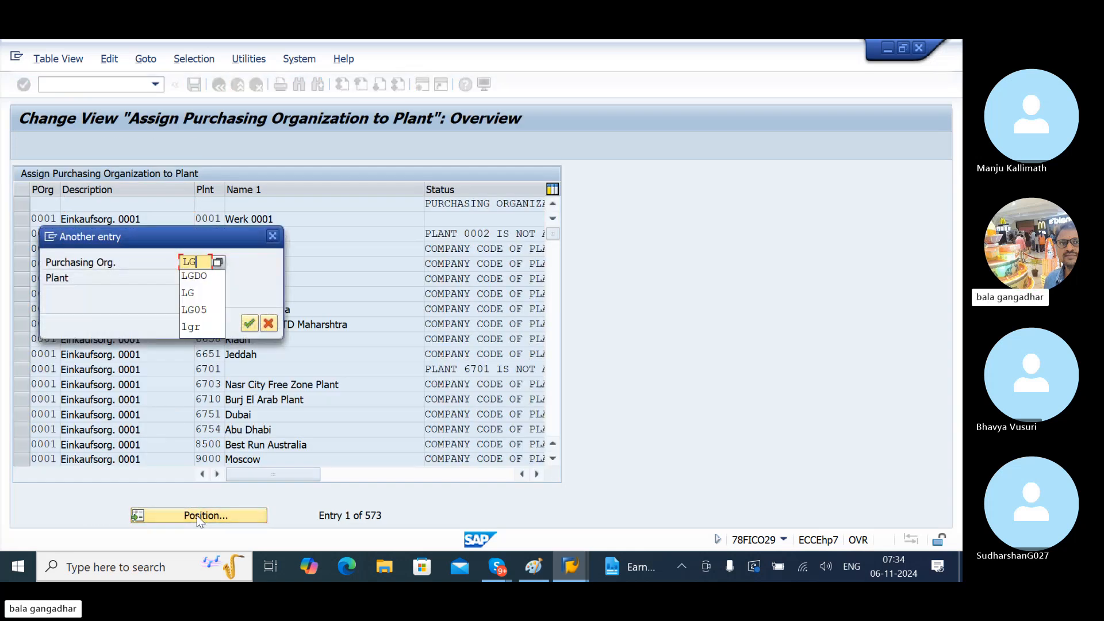
key("Return")
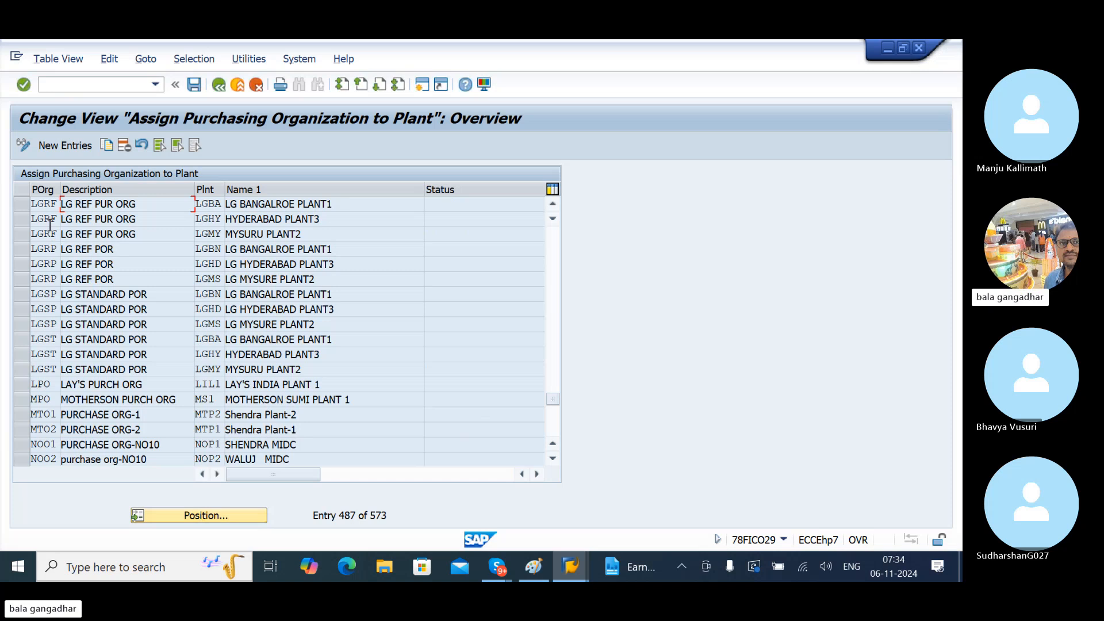
- Mark the LGRP/LGBN and LGSP/LGBN rows, check LGST's LGBA assignment, then return to Create Info Record
left_click(19, 248)
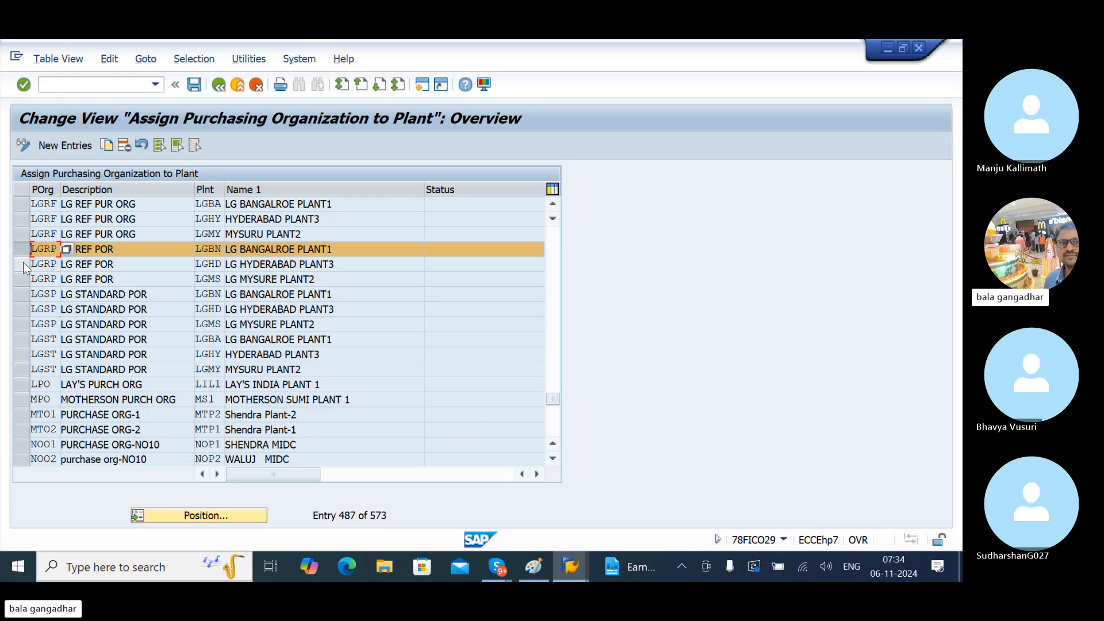
left_click(22, 294)
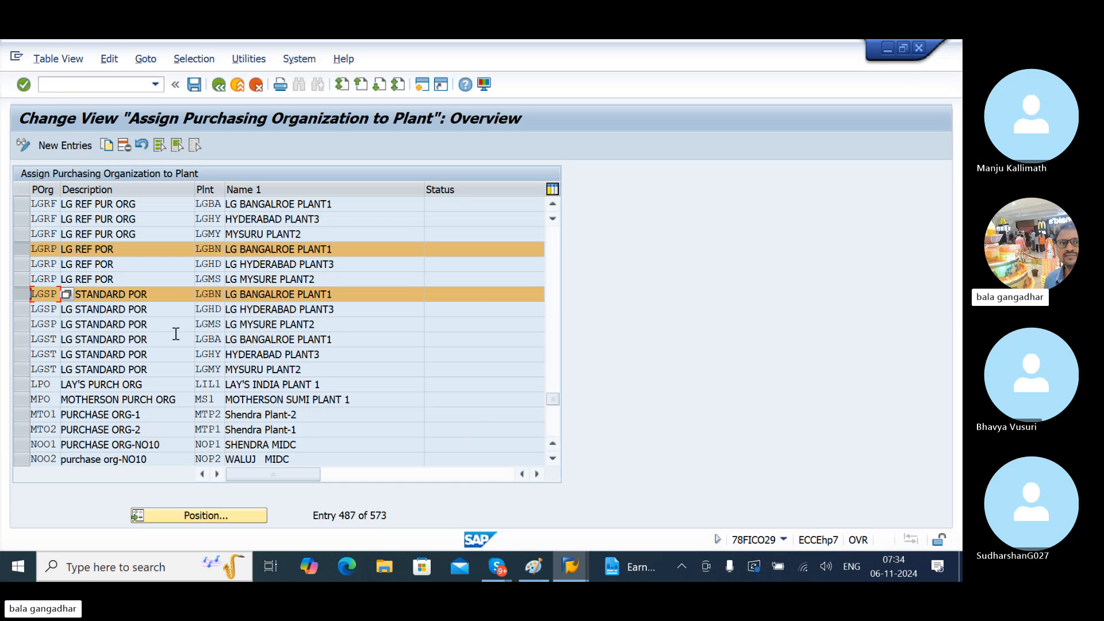
left_click(216, 339)
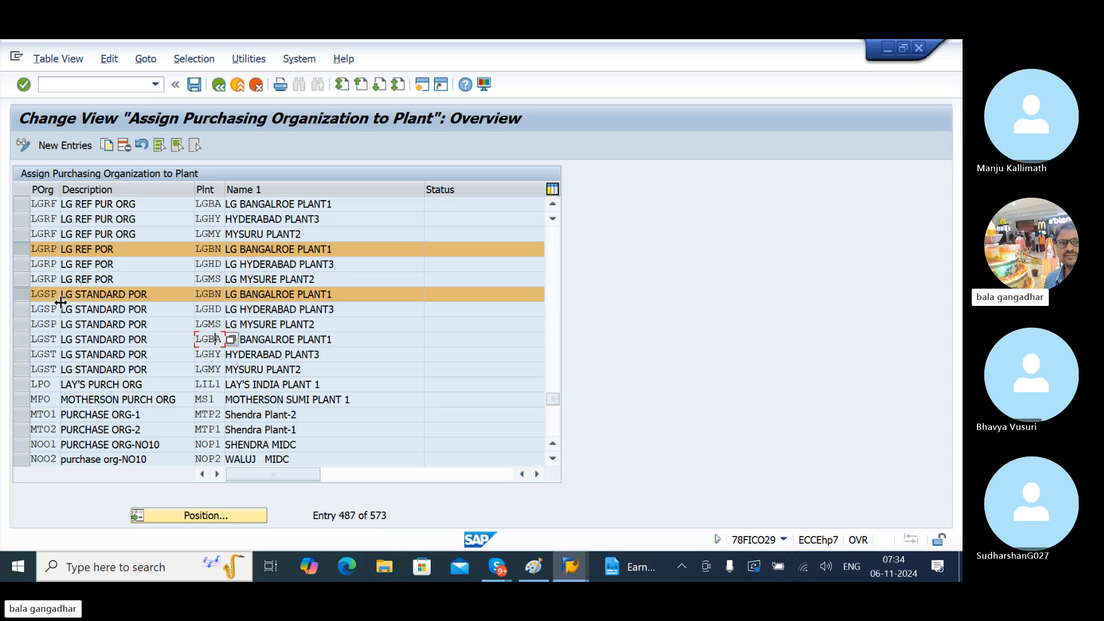
key("alt+Tab")
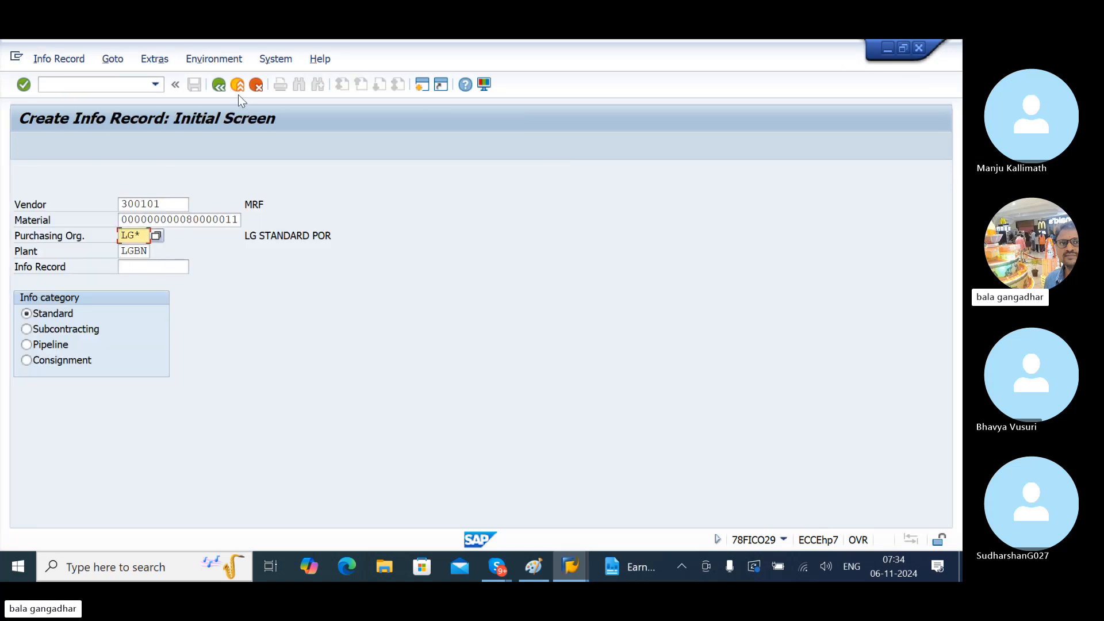
- Review the vendors' account groups in the vendor list, then return to the purchasing org-to-plant assignments
key("alt+Tab")
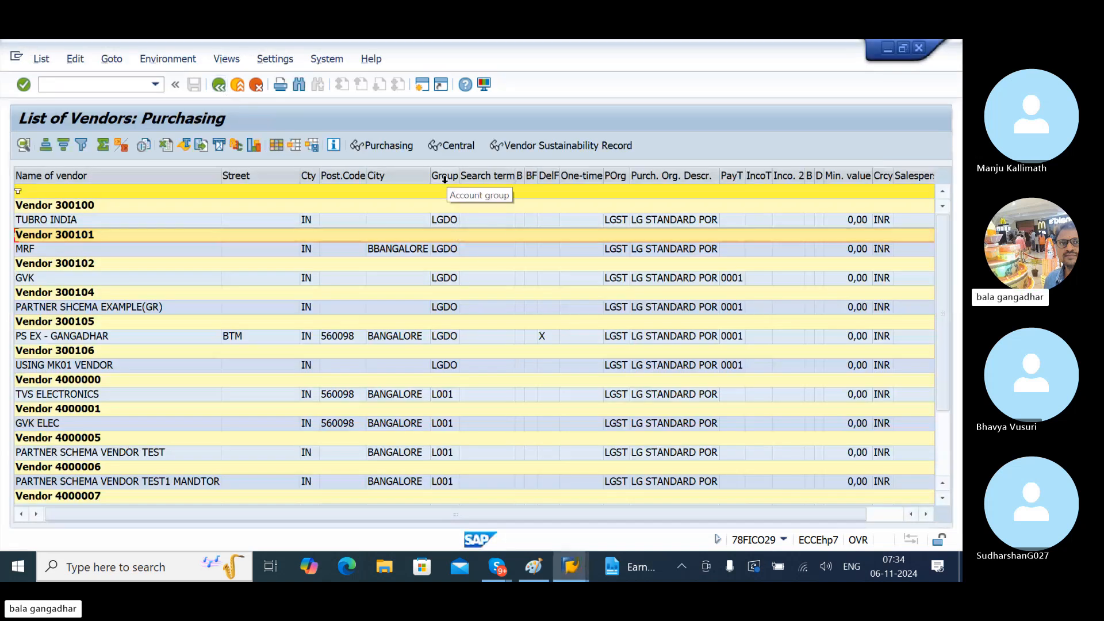
left_click(444, 180)
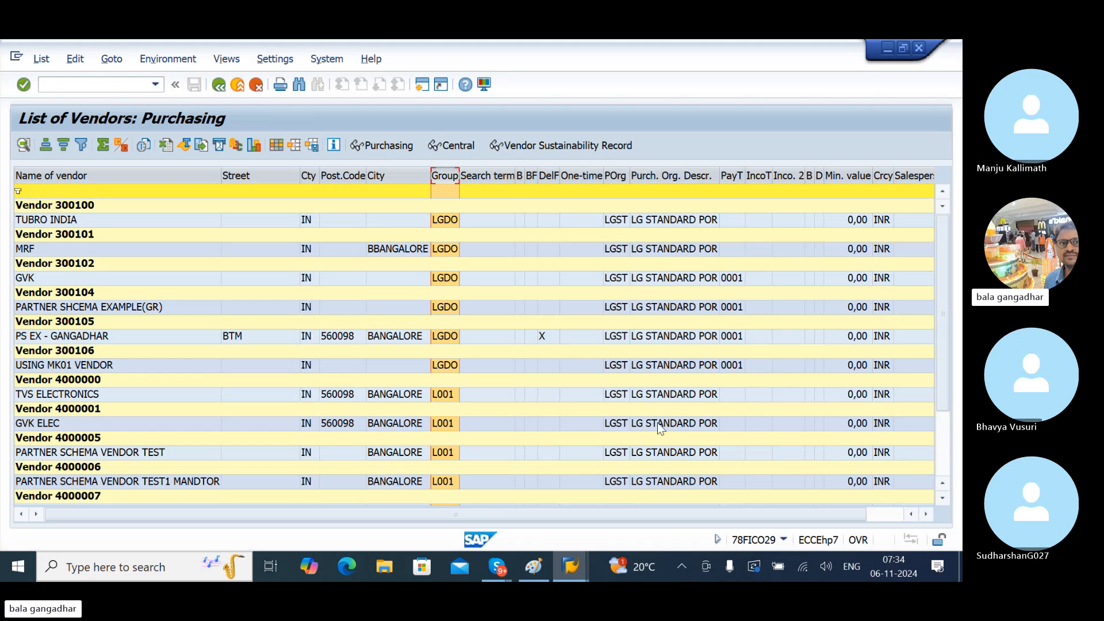
left_click_drag(943, 329, 951, 429)
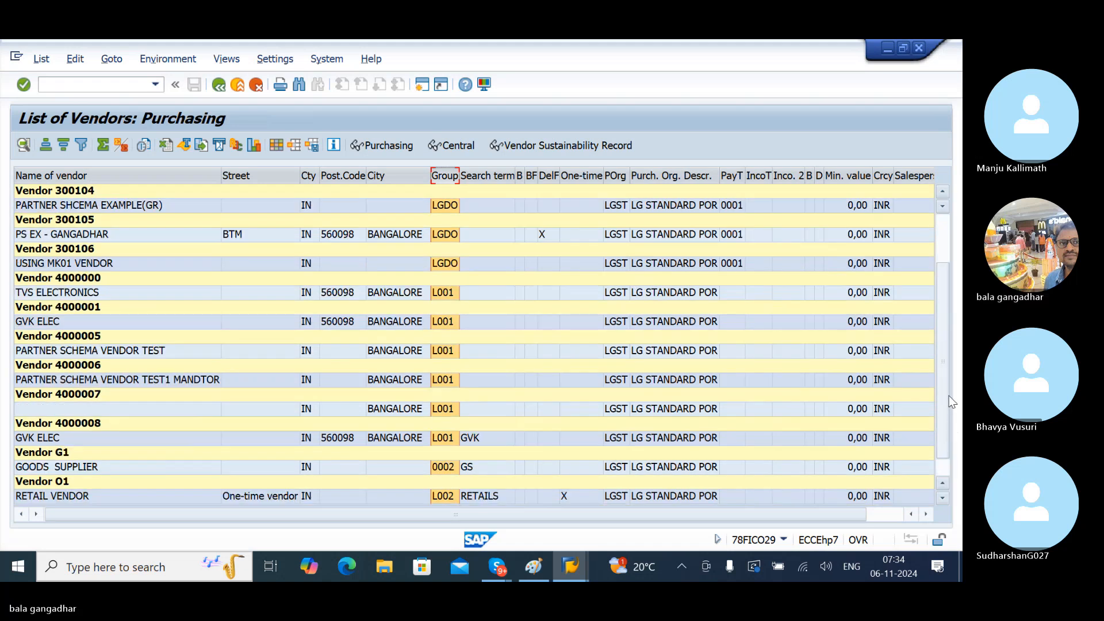
scroll(635, 235, "up", 3)
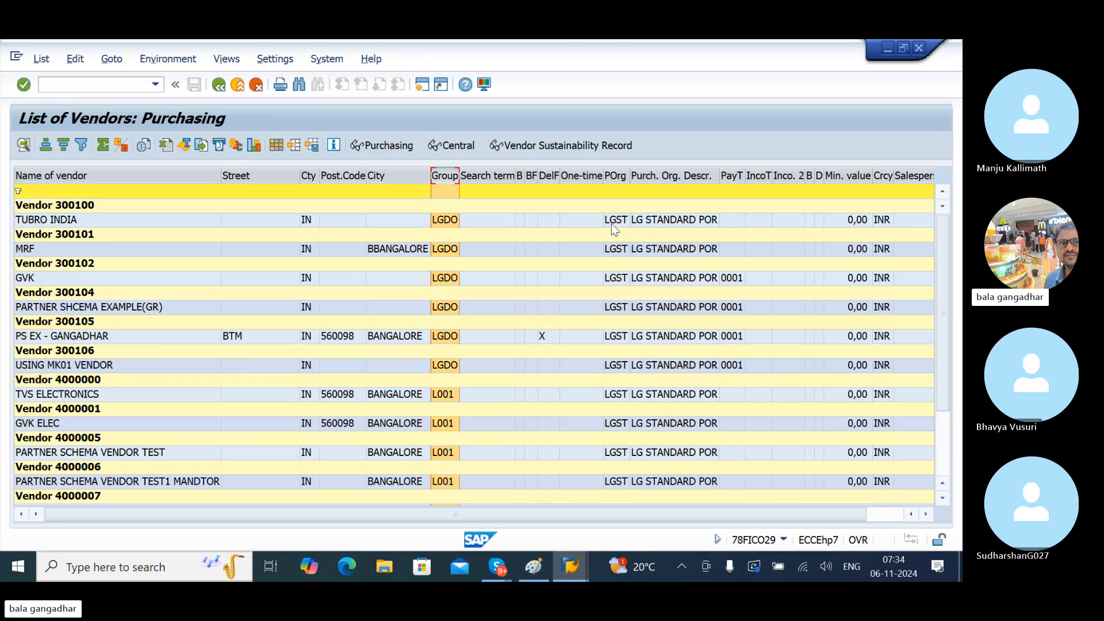
key("alt+Tab")
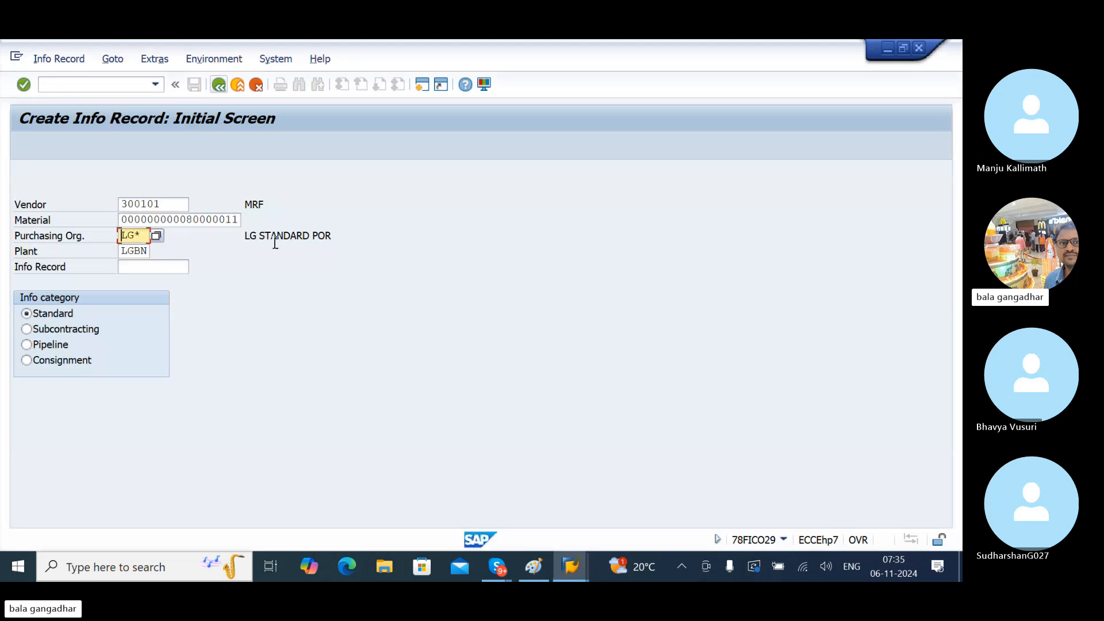
key("alt+Tab")
key("Tab")
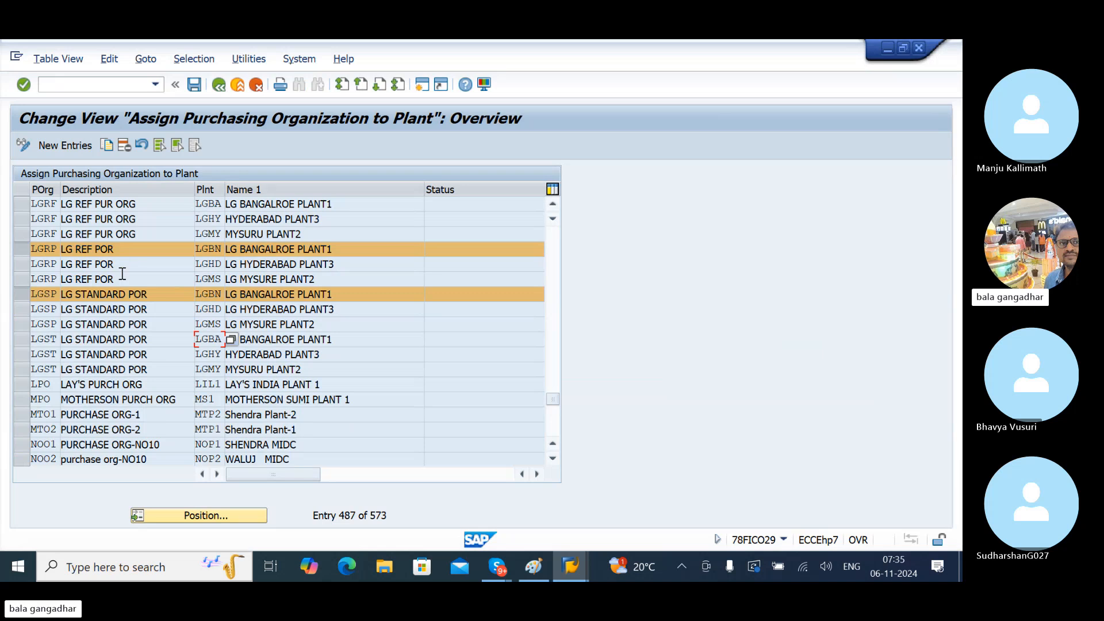
- Add a new assignment of purchasing org LGST to plant LGBN
left_click(70, 147)
type("LGST")
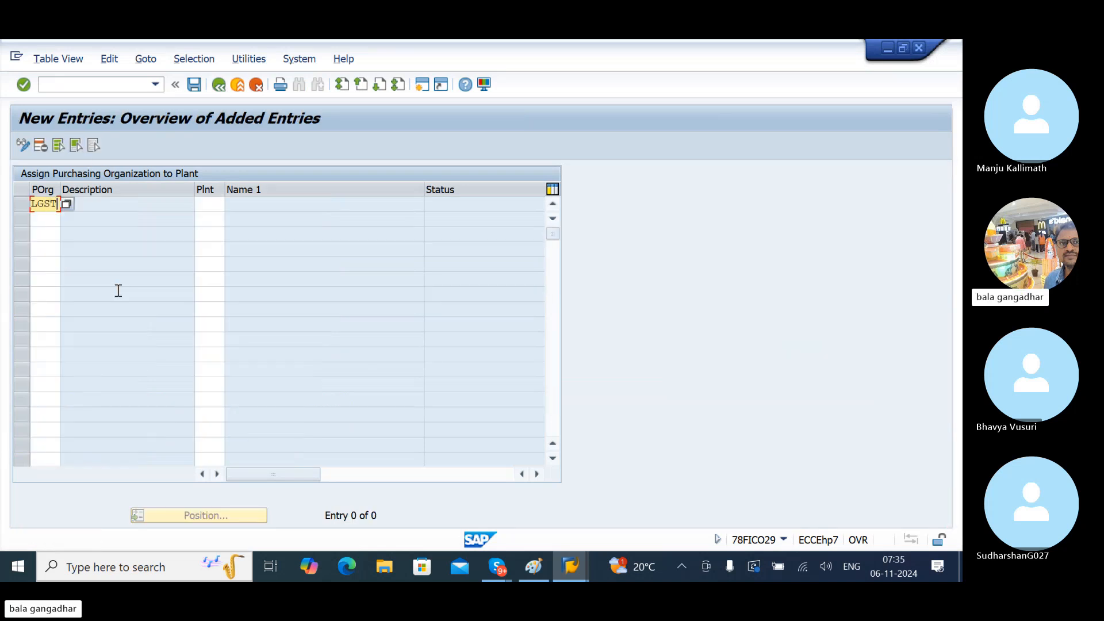
key("Tab")
type("LGBN")
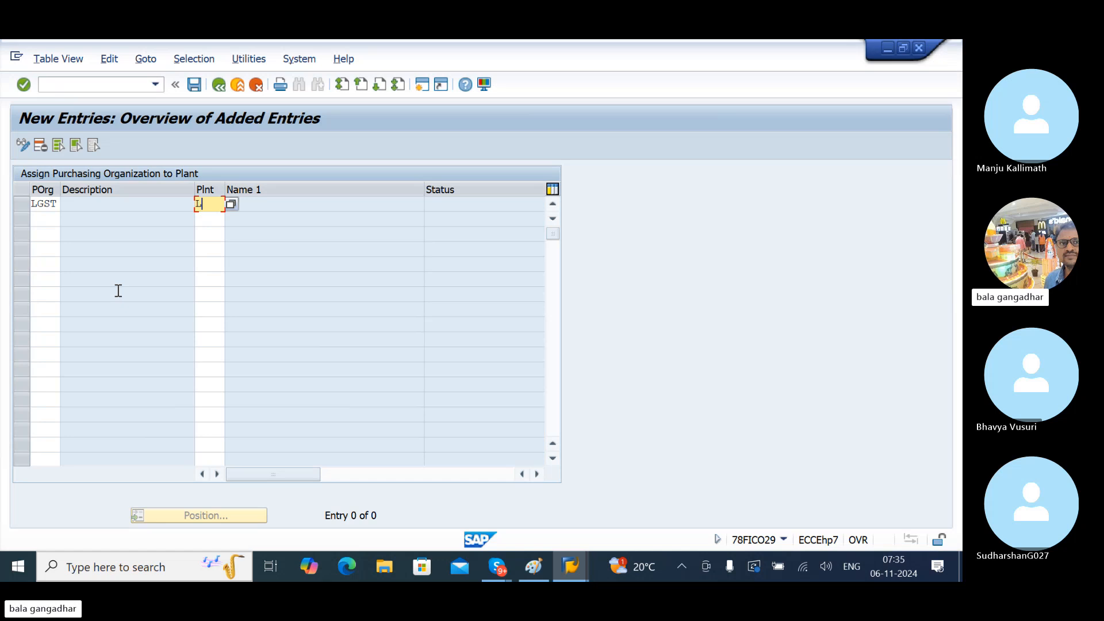
key("Return")
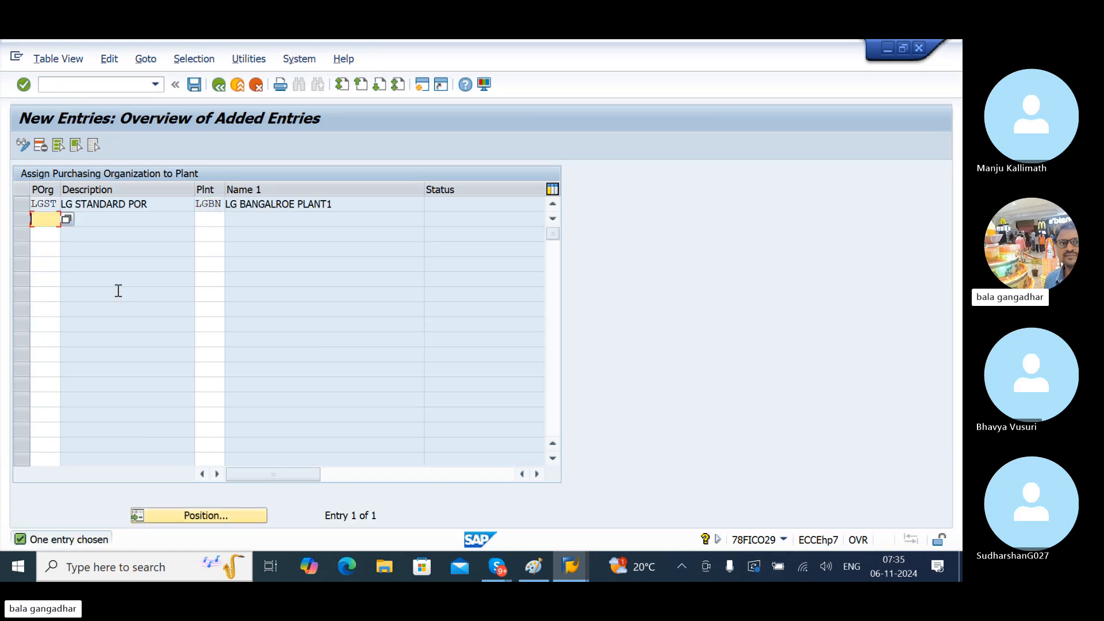
- Assign LGST to plant LGMS, picked from the LG* plant lookup after LGMY was rejected
type("LGST")
key("Tab")
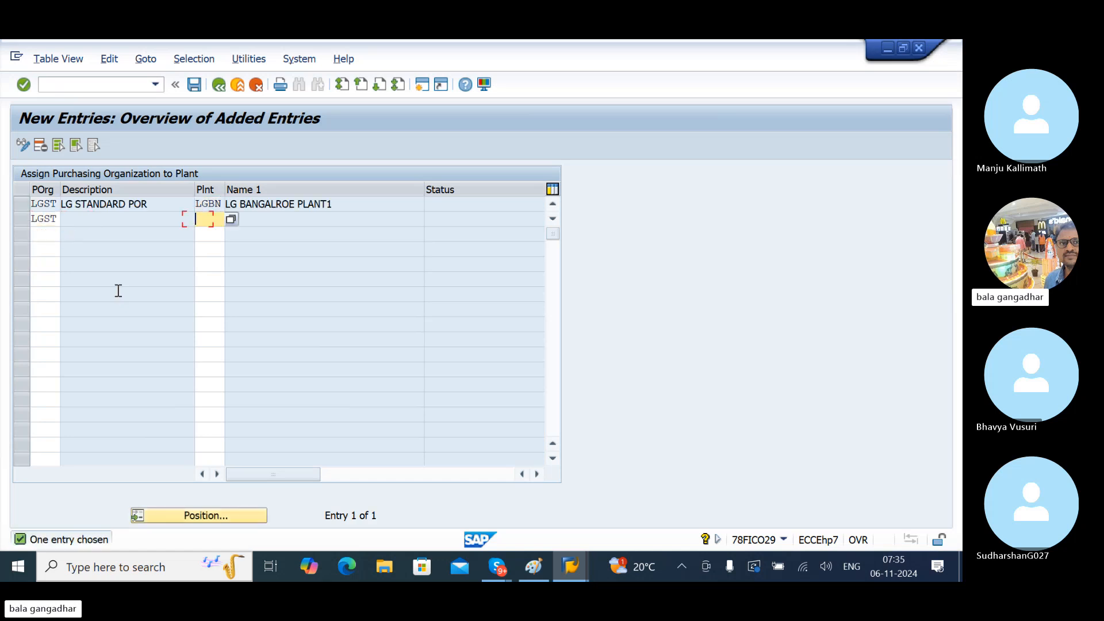
type("LGMY")
key("Return")
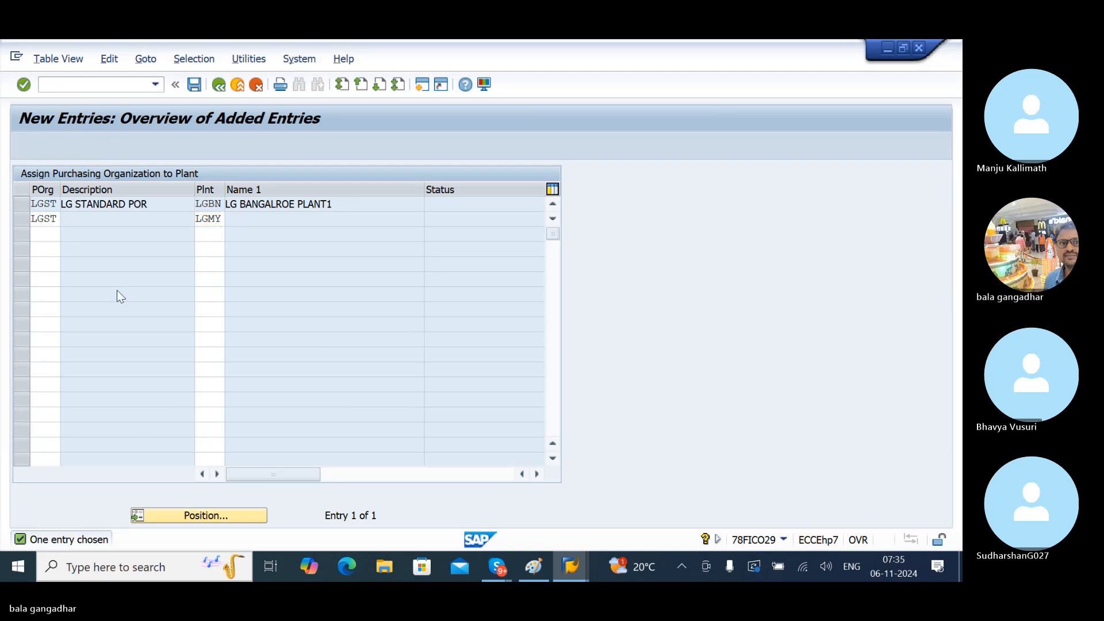
key("Tab")
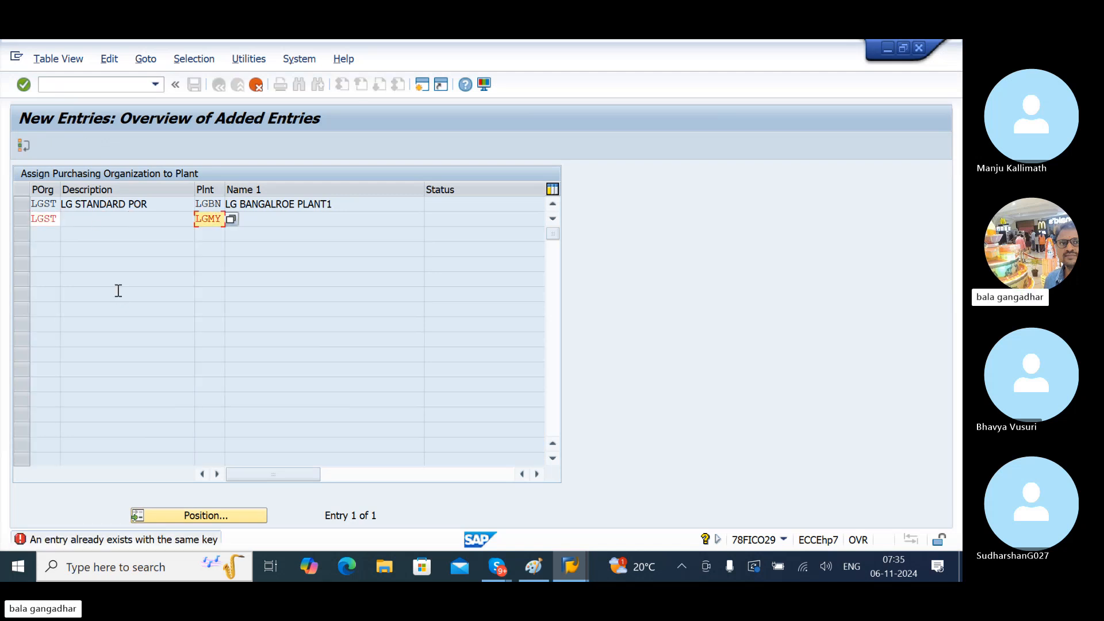
key("Right")
key("Right")
type("*")
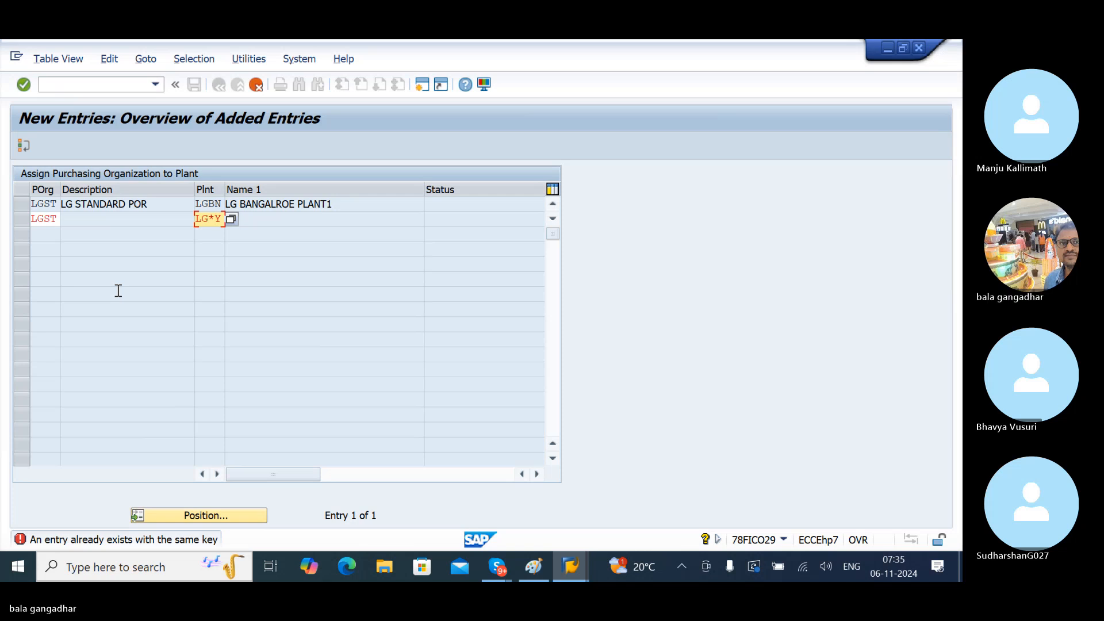
key("Delete")
key("F4")
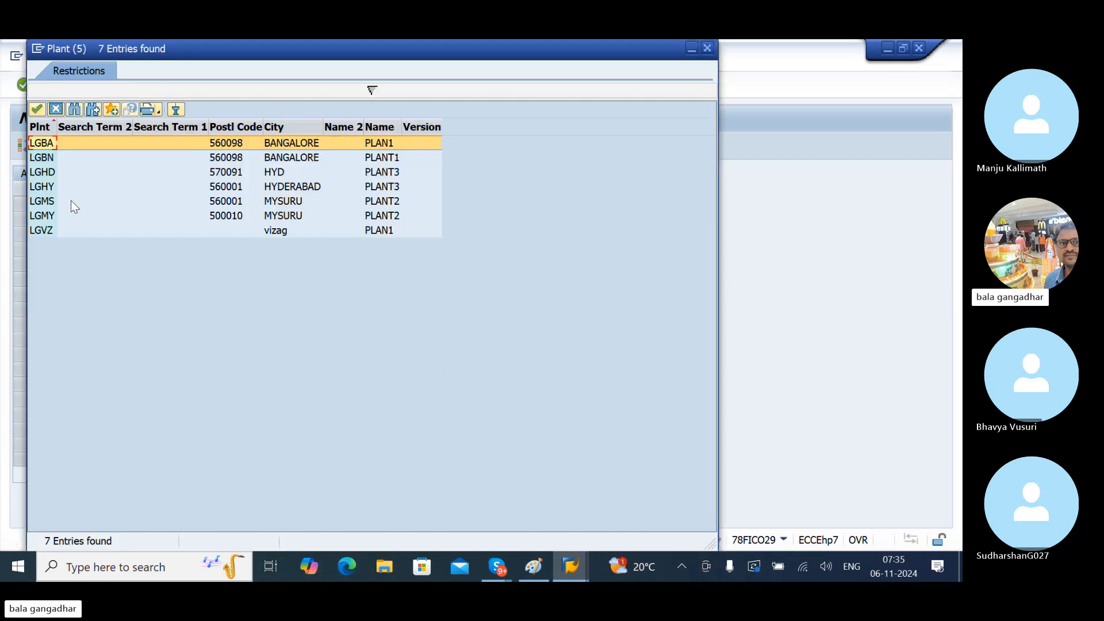
left_click(56, 203)
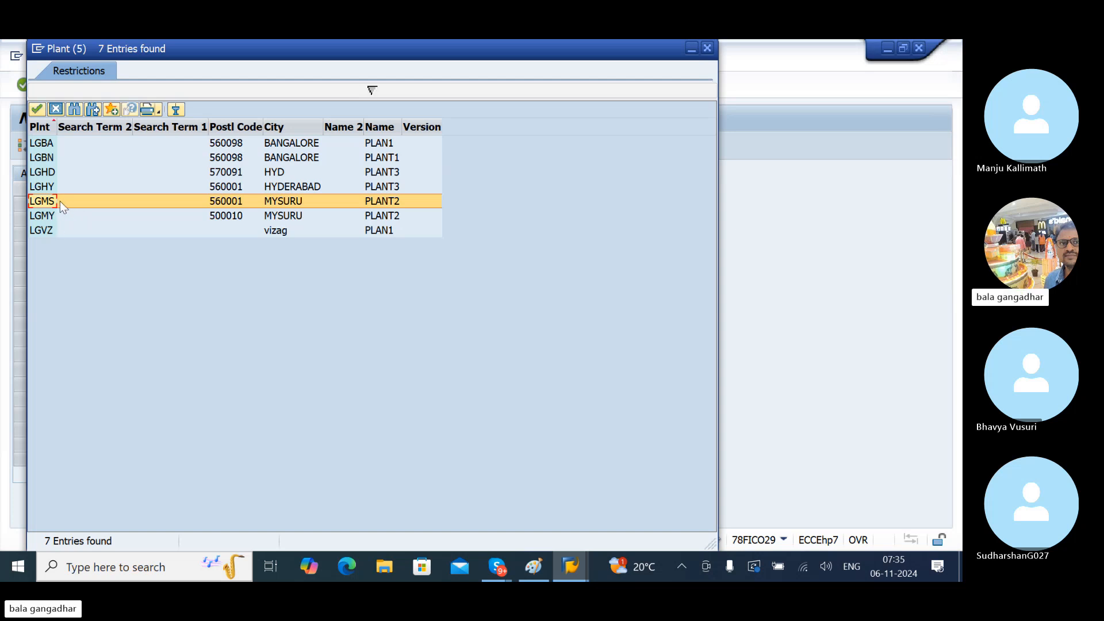
double_click(60, 201)
key("Return")
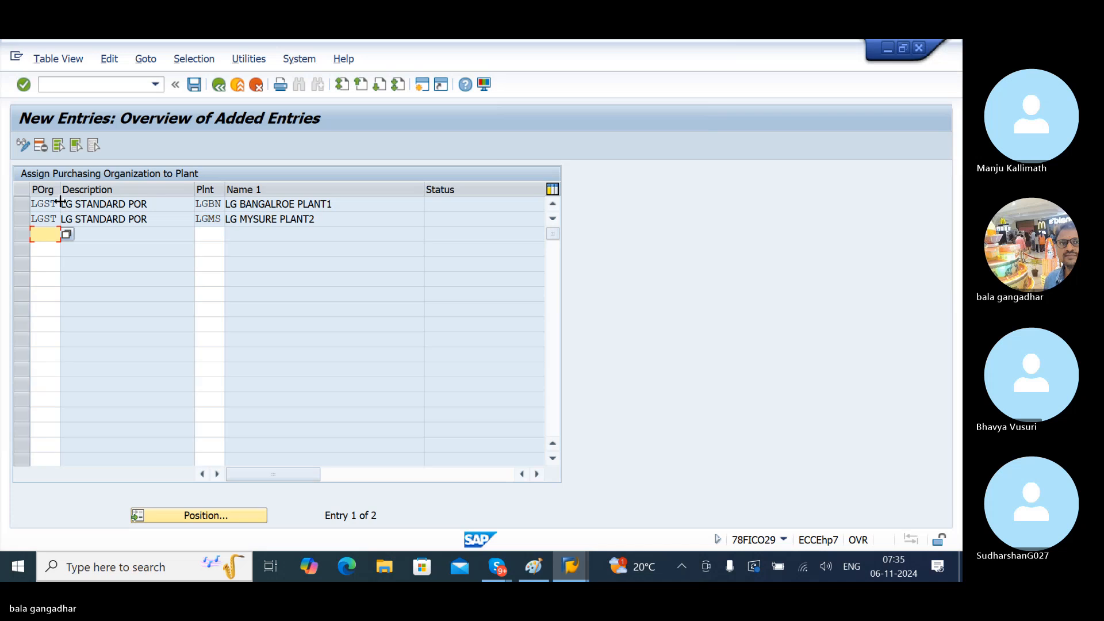
- Assign LGST to plant LGHD, save the new entries, and return to Create Info Record
type("LGST")
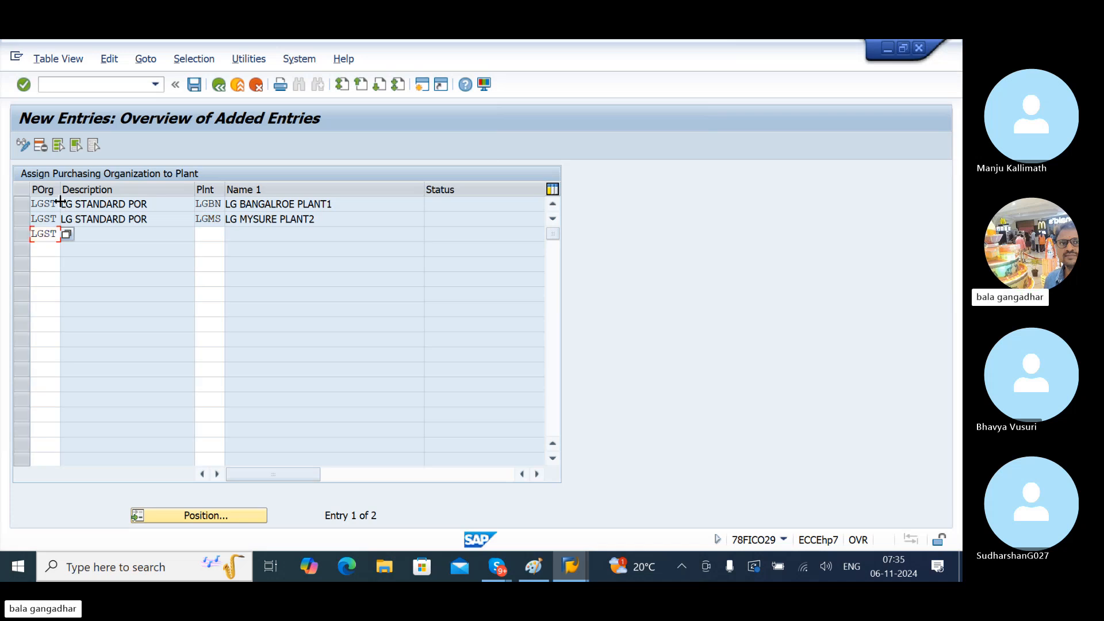
key("Tab")
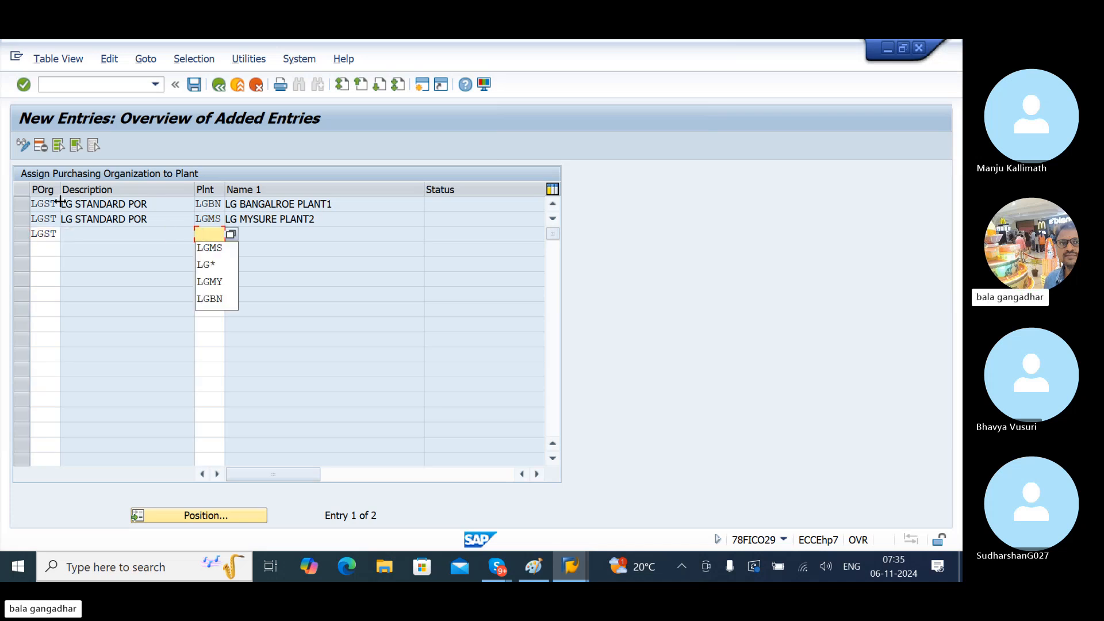
type("LGHD")
key("Return")
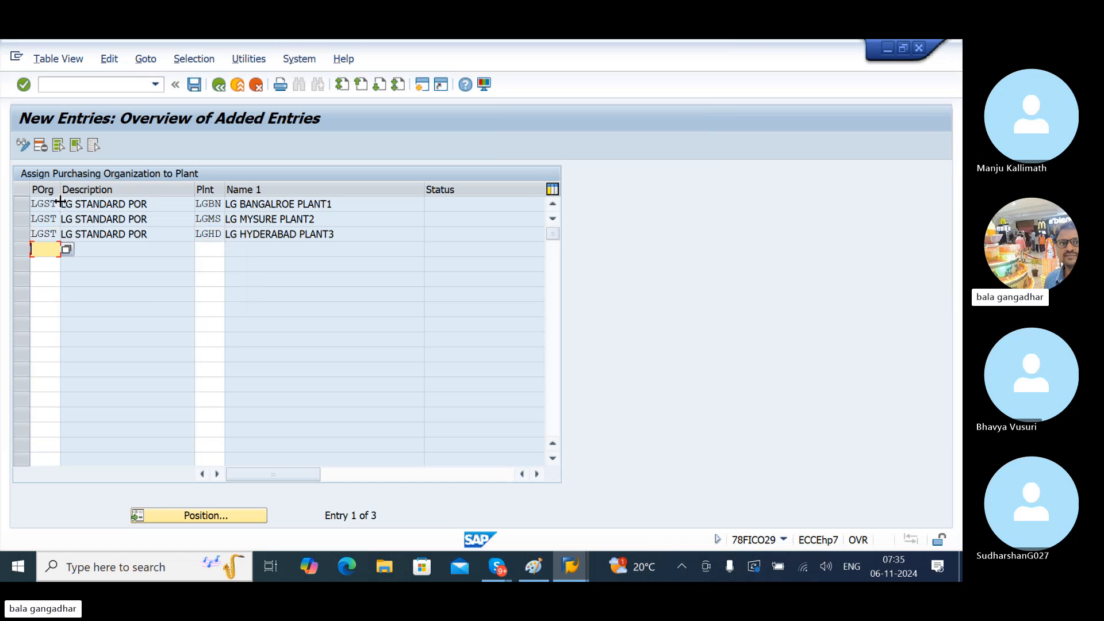
key("ctrl+s")
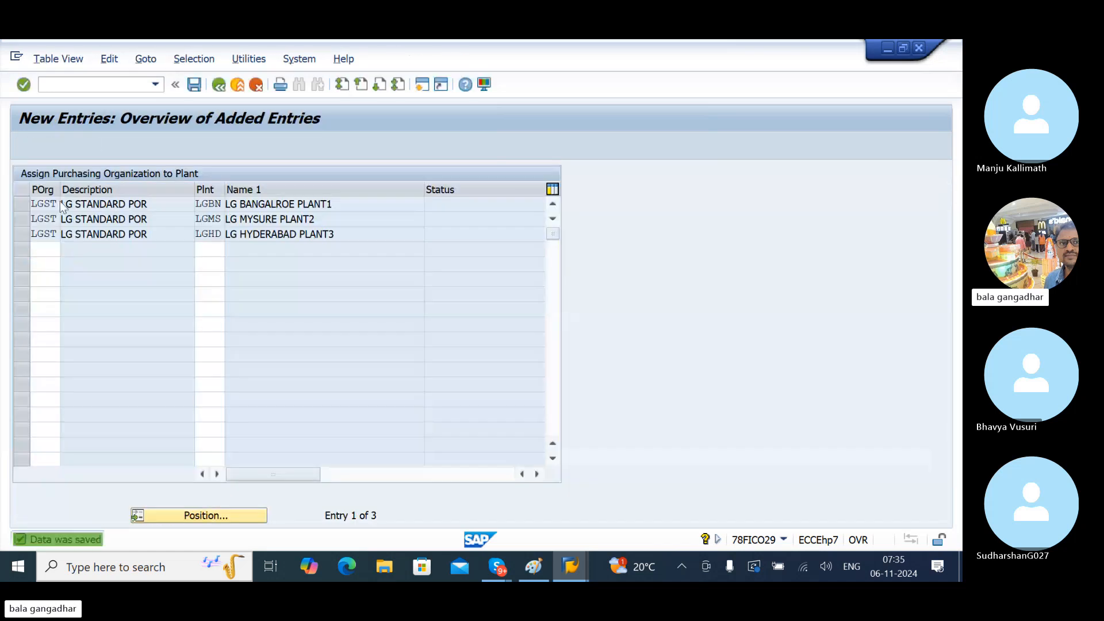
key("F3")
key("alt+Tab")
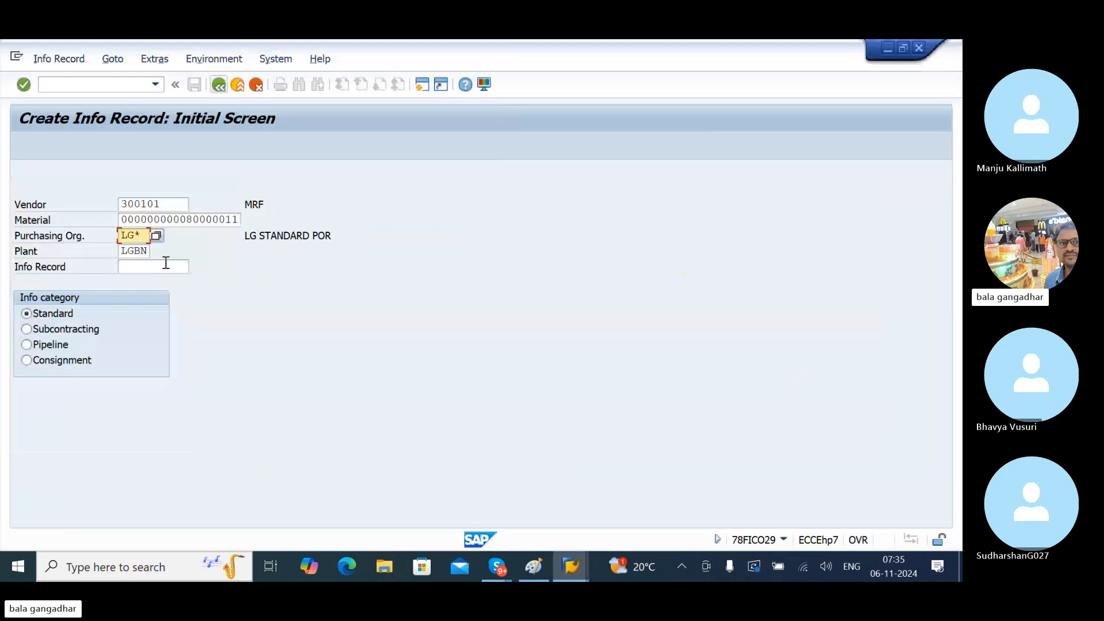
- Enter purchasing org LGST and describe the record as 'PURCHASE INFO RECORD FOR TESTNGG'
key("Delete")
key("Delete")
key("Delete")
type("LGS")
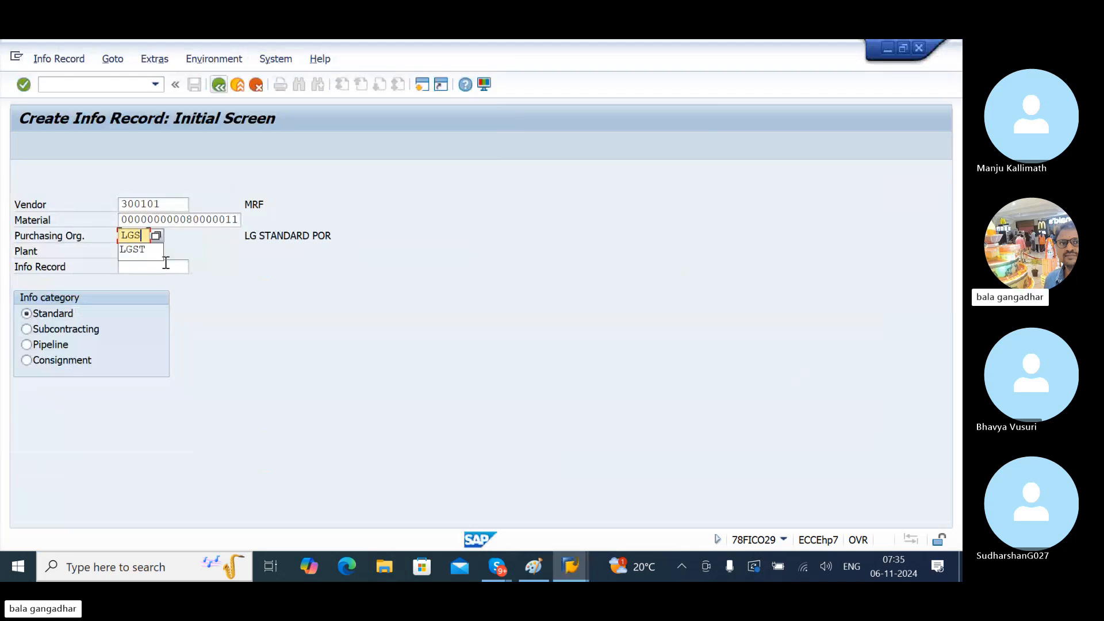
type("T")
key("Return")
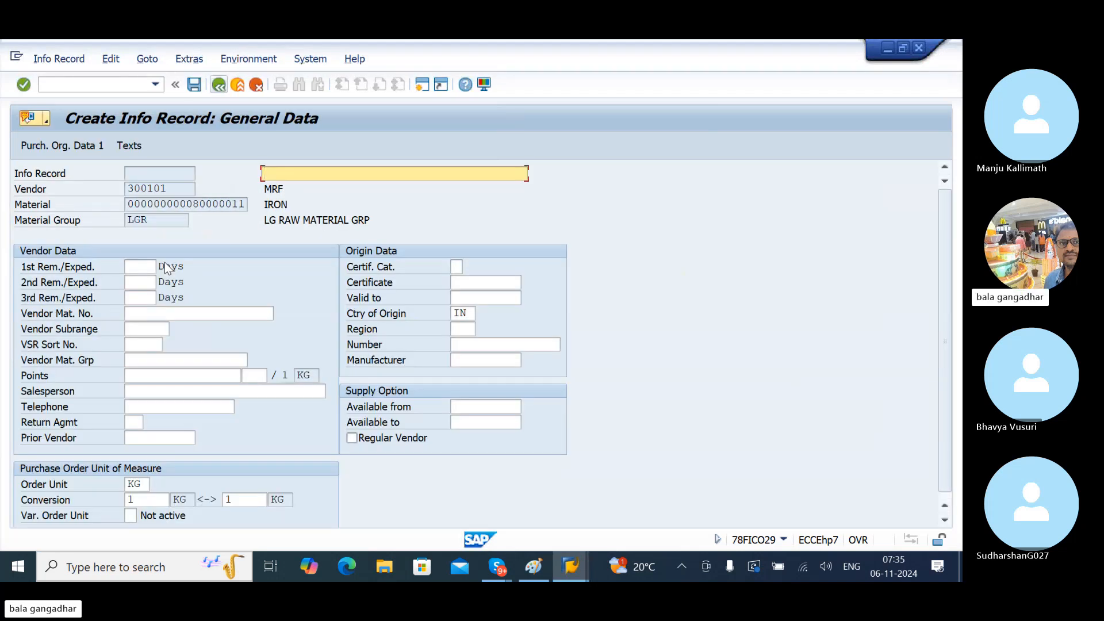
type("PURCHASE INFOR")
key("BackSpace")
type("RE")
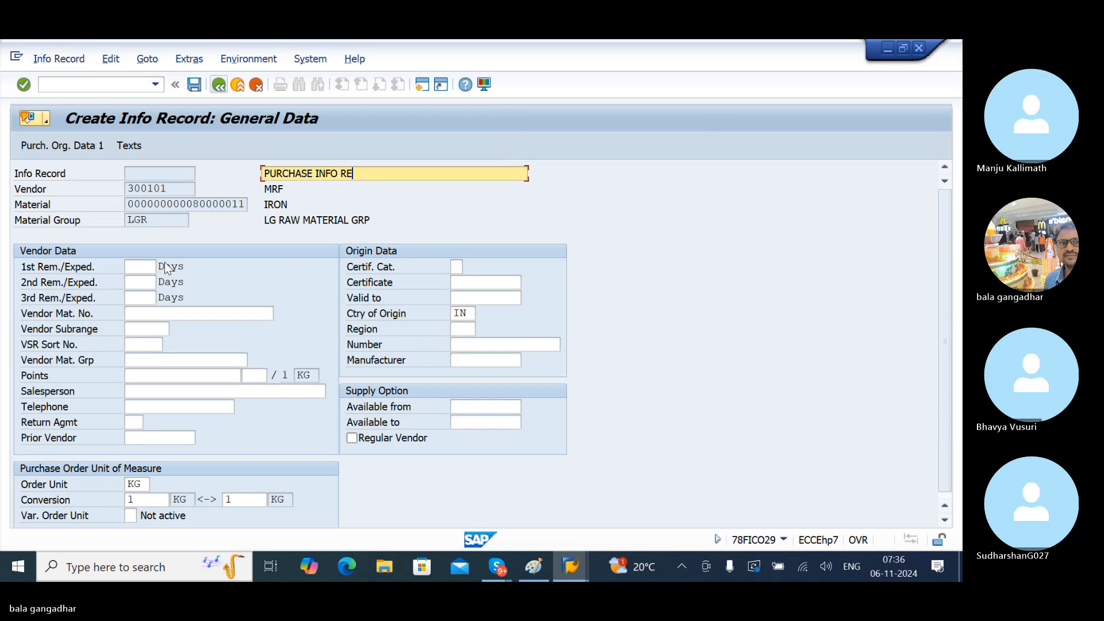
type("CORD FOR ")
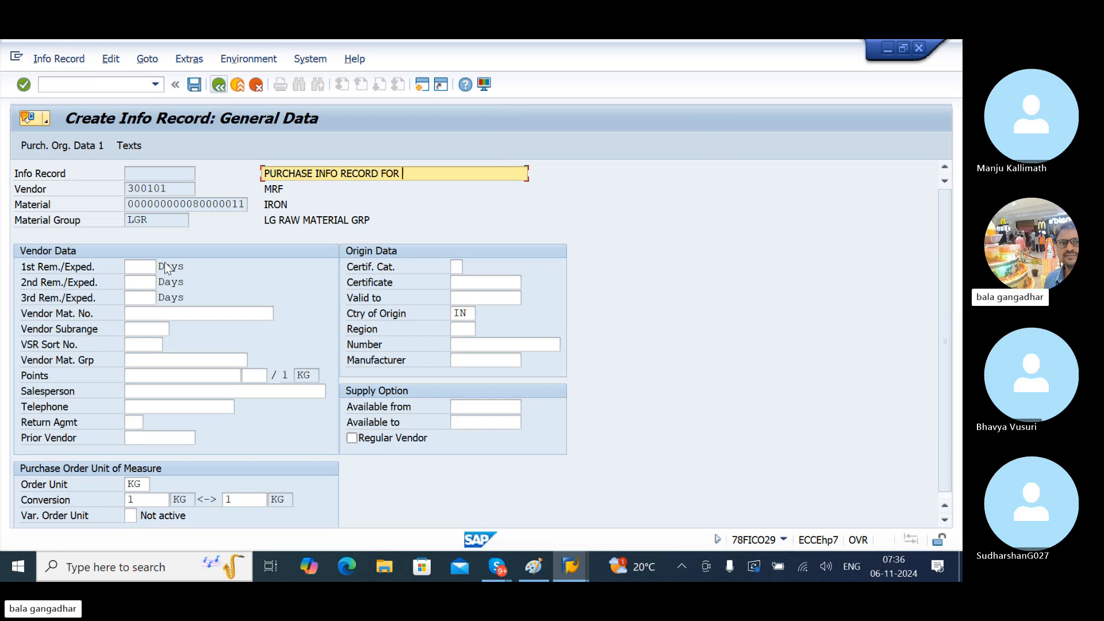
type("TESTNG")
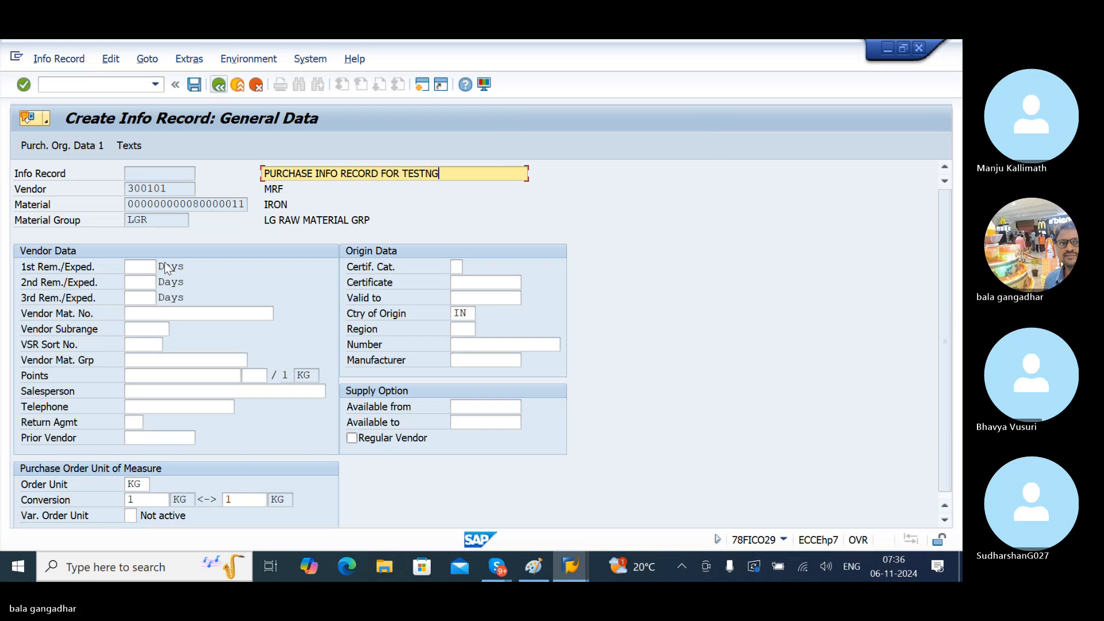
type("G")
key("Tab")
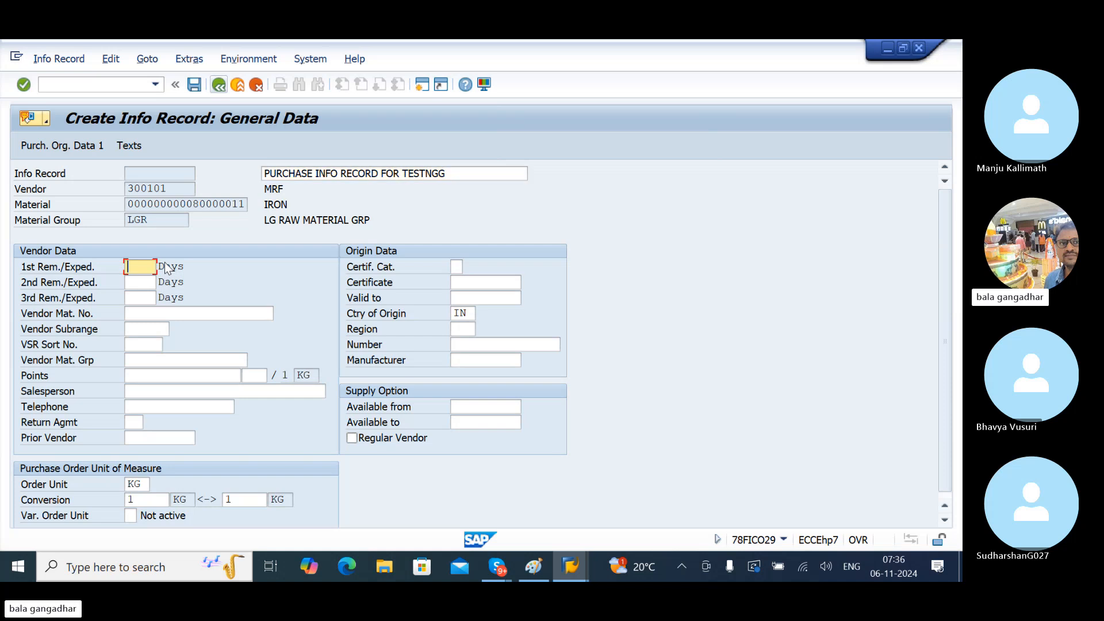
- Set the 1st, 2nd and 3rd reminder/expediter days to 3, 5 and 7
left_click(81, 283)
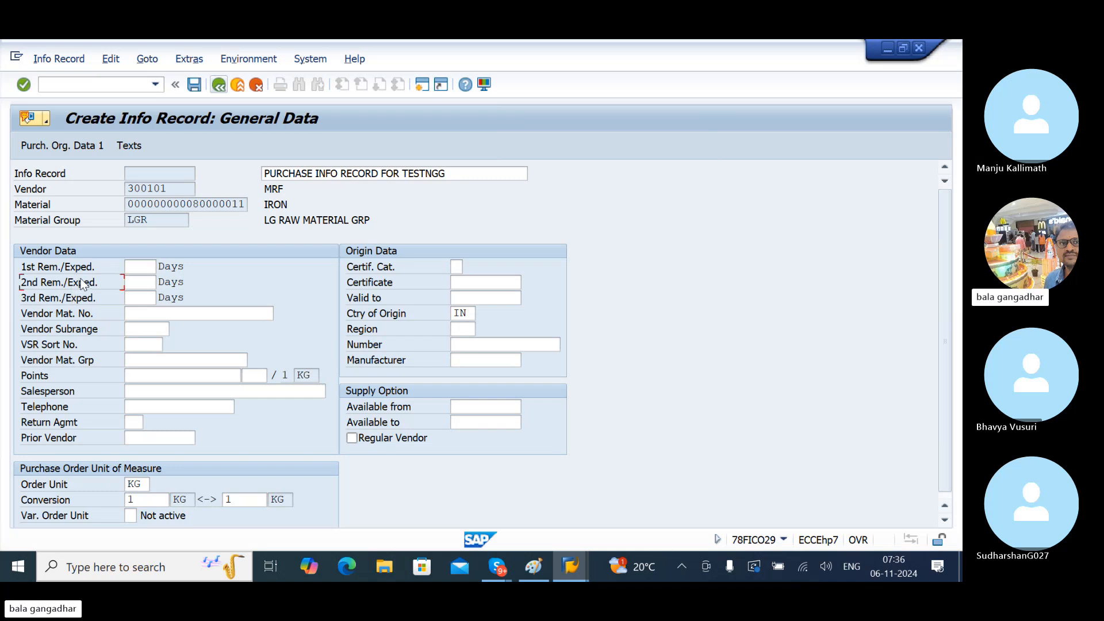
left_click(136, 269)
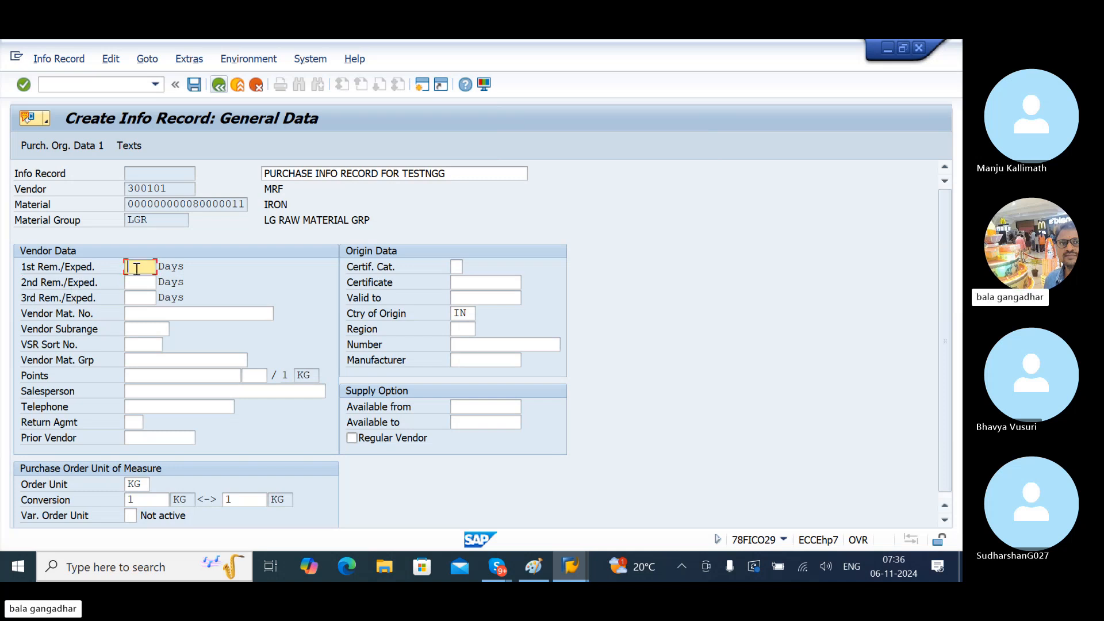
type("3")
key("Tab")
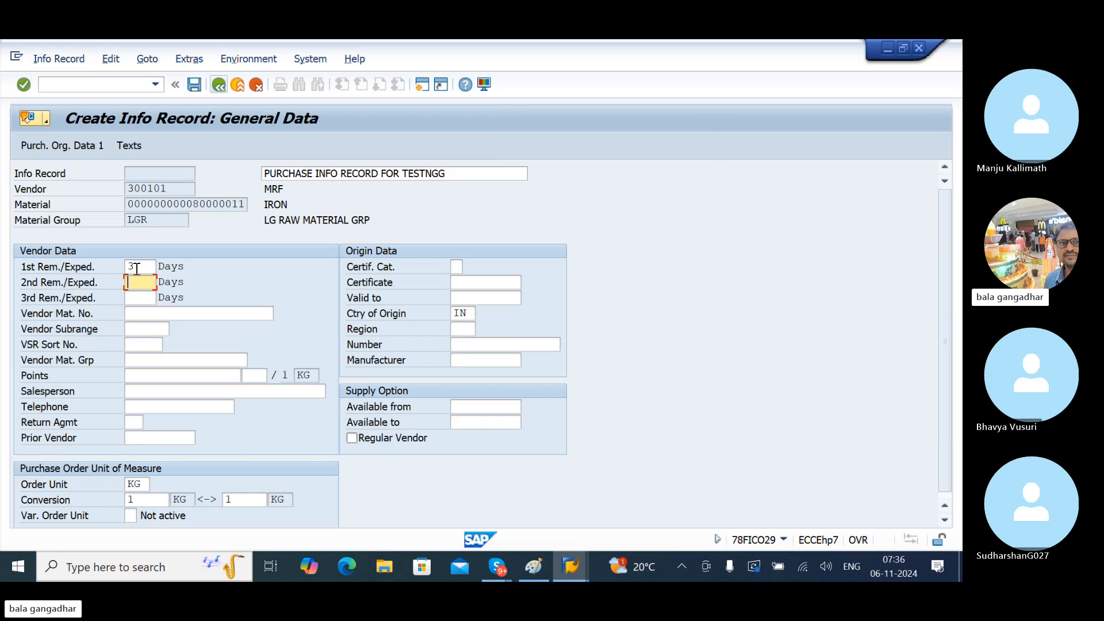
type("5")
key("Tab")
type("7")
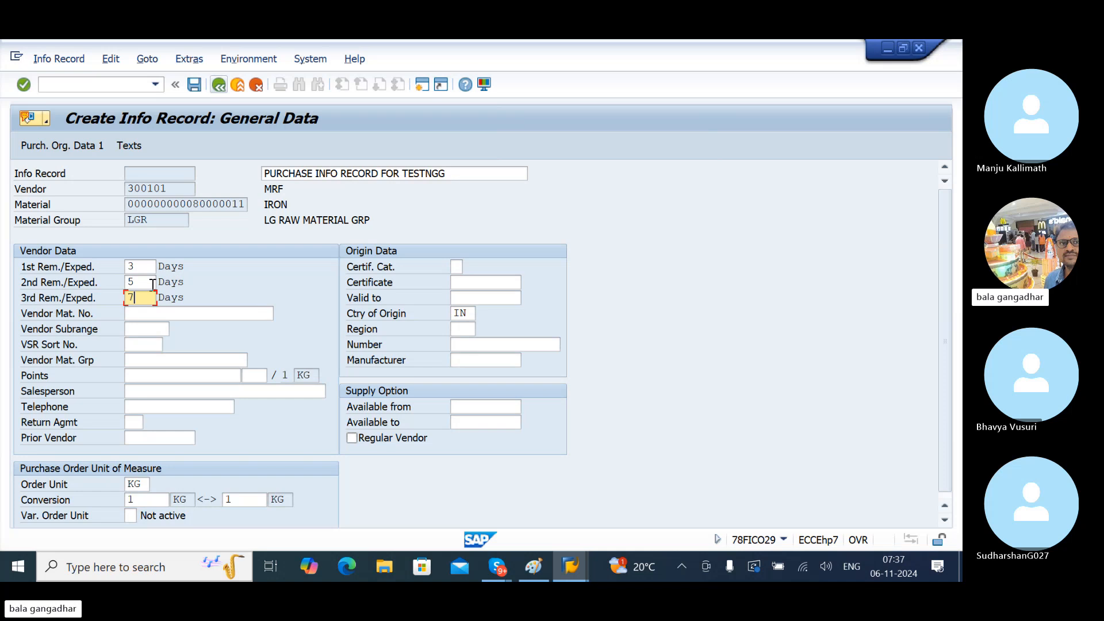
- Enter a planned delivery time of 3 days in the purchasing organization data
key("Return")
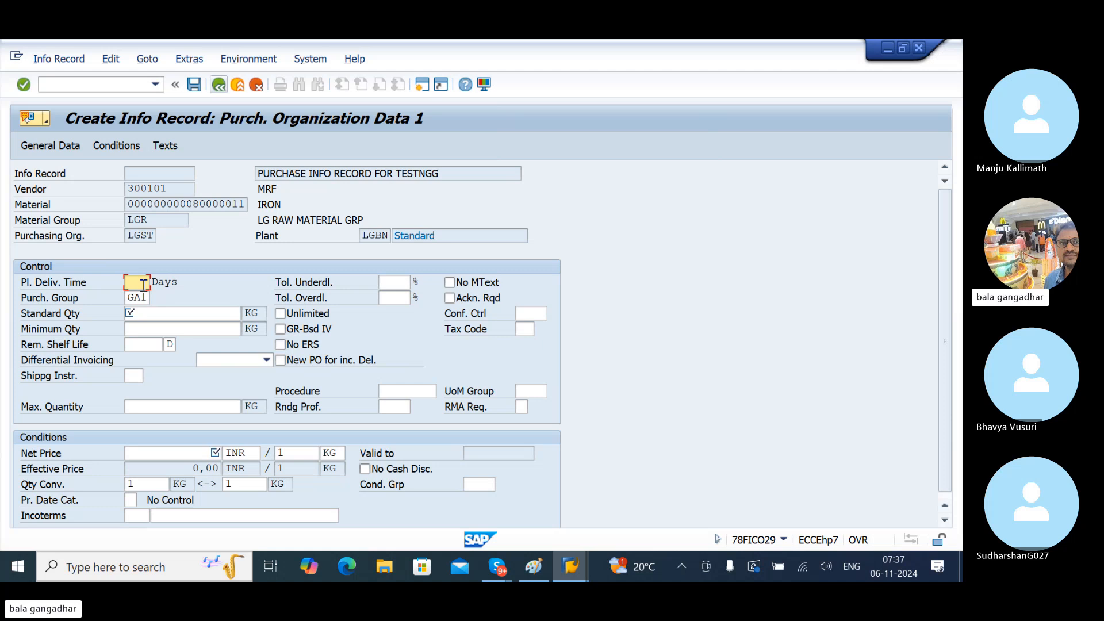
type("3")
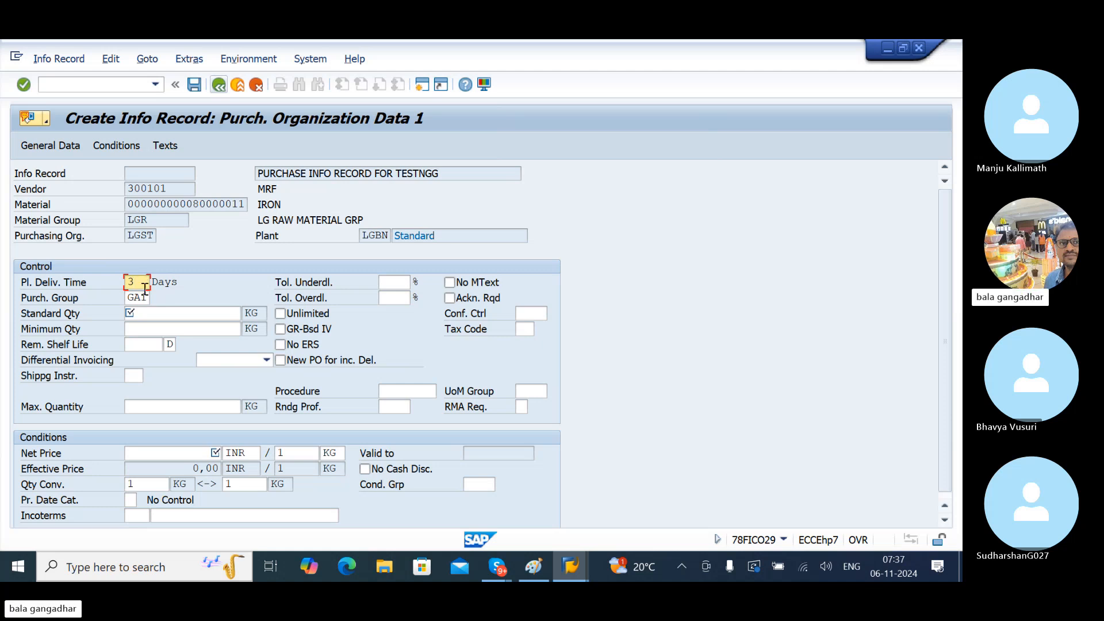
left_click(168, 315)
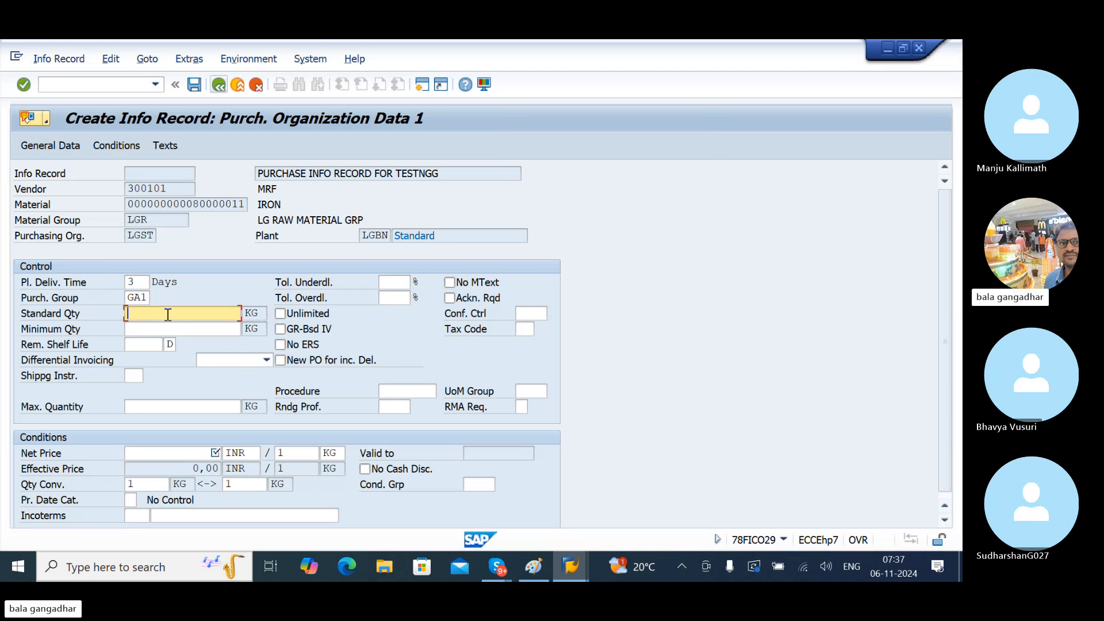
- Review the Paint notes on the PIR example: 1000 KG, vendor 300101, price 100 INR
left_click(538, 564)
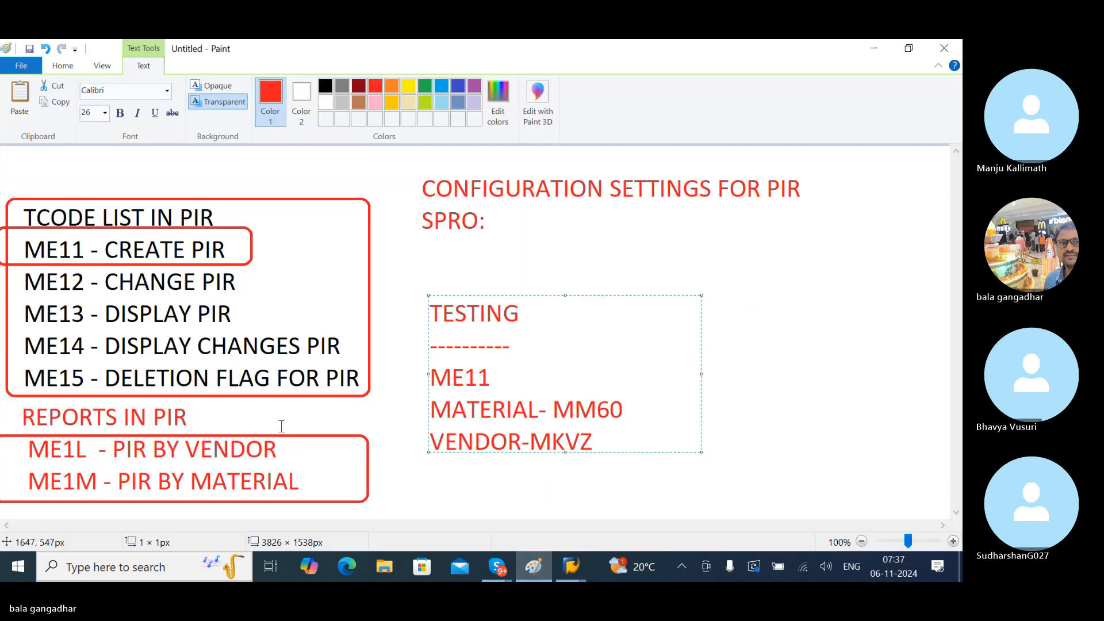
left_click(358, 503)
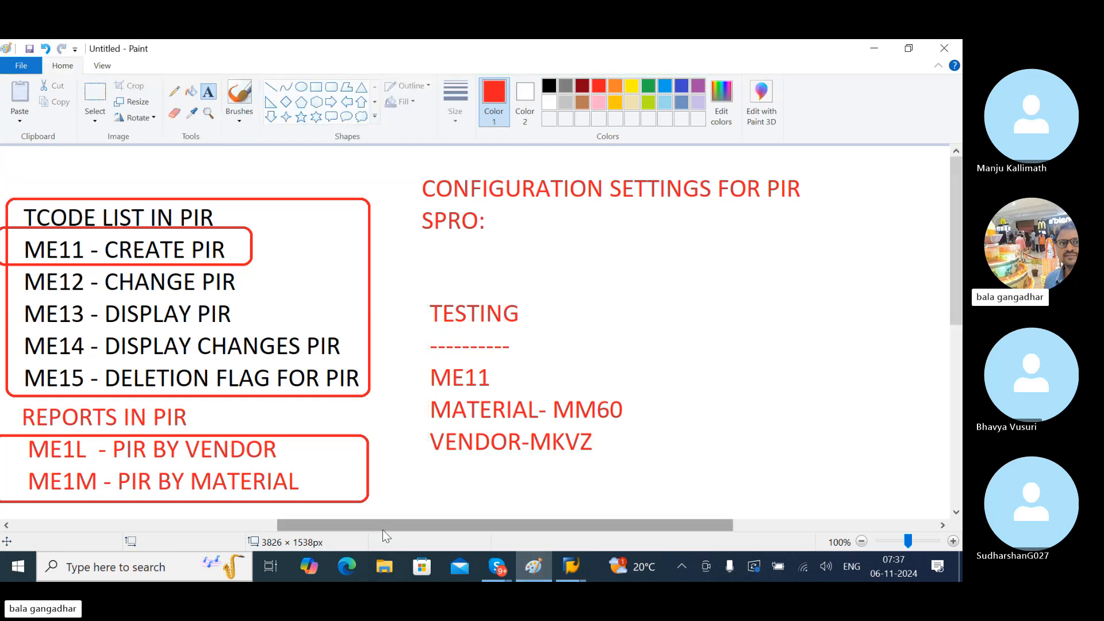
left_click_drag(381, 525, 96, 523)
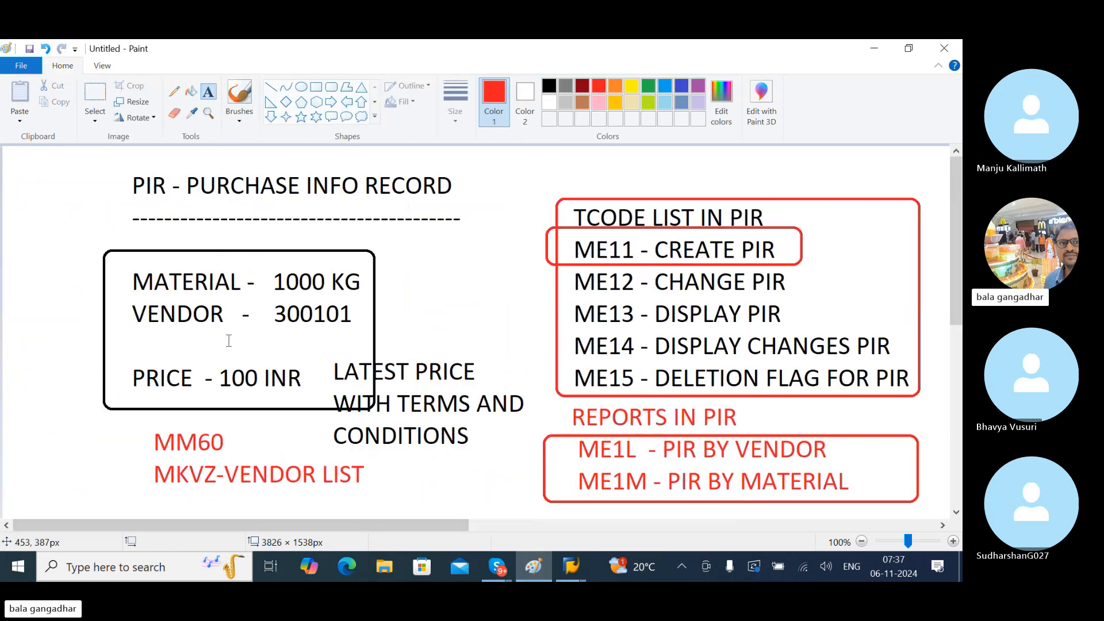
left_click(141, 342)
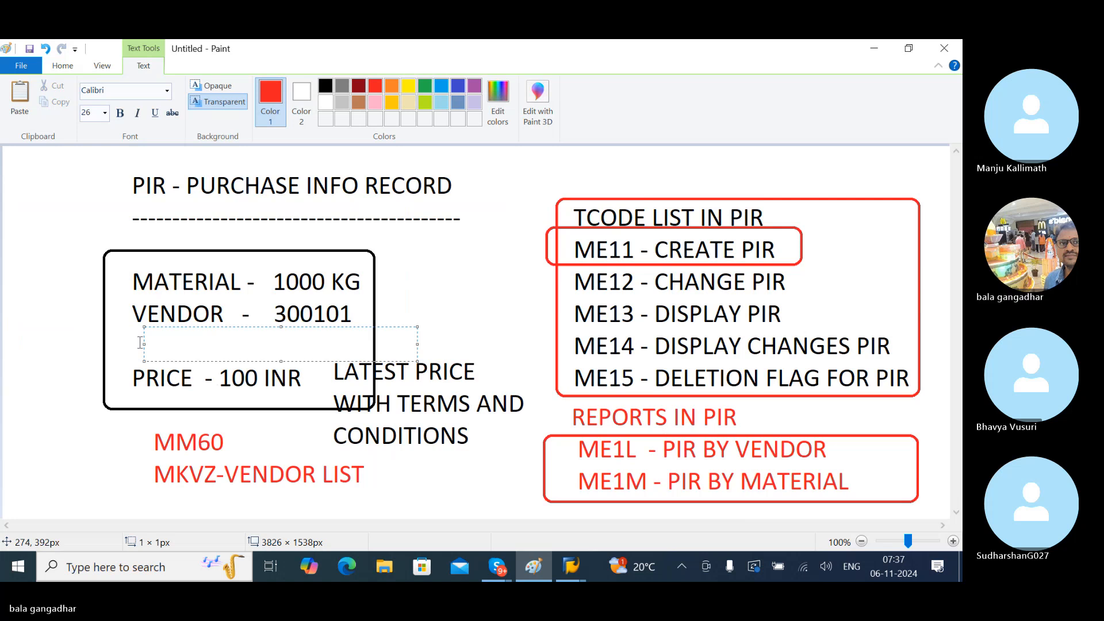
type("Q")
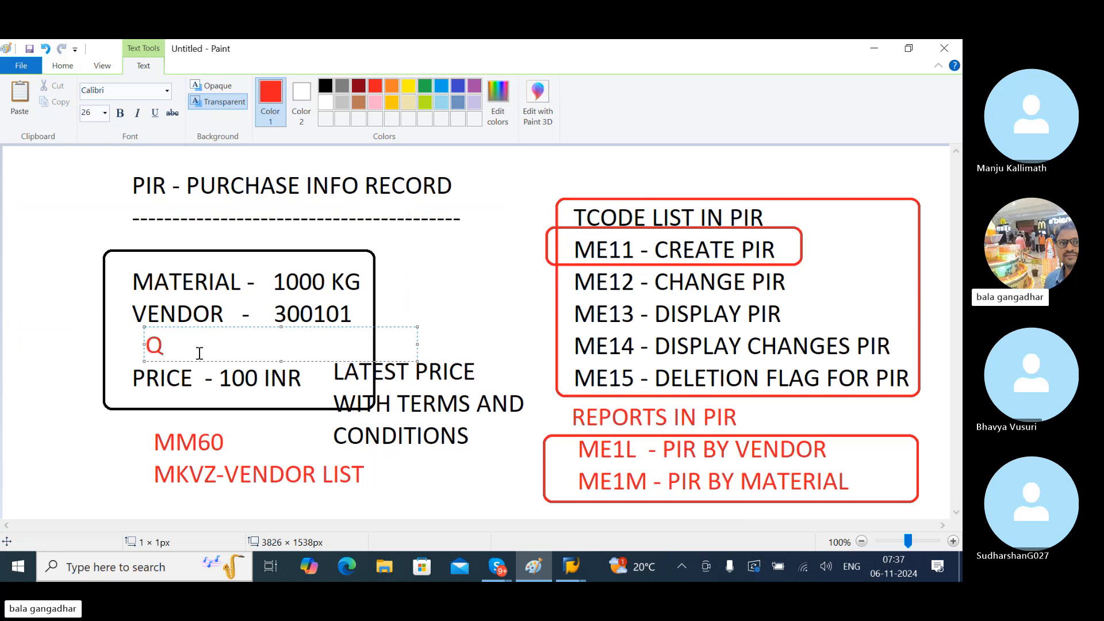
key("BackSpace")
key("alt+Tab")
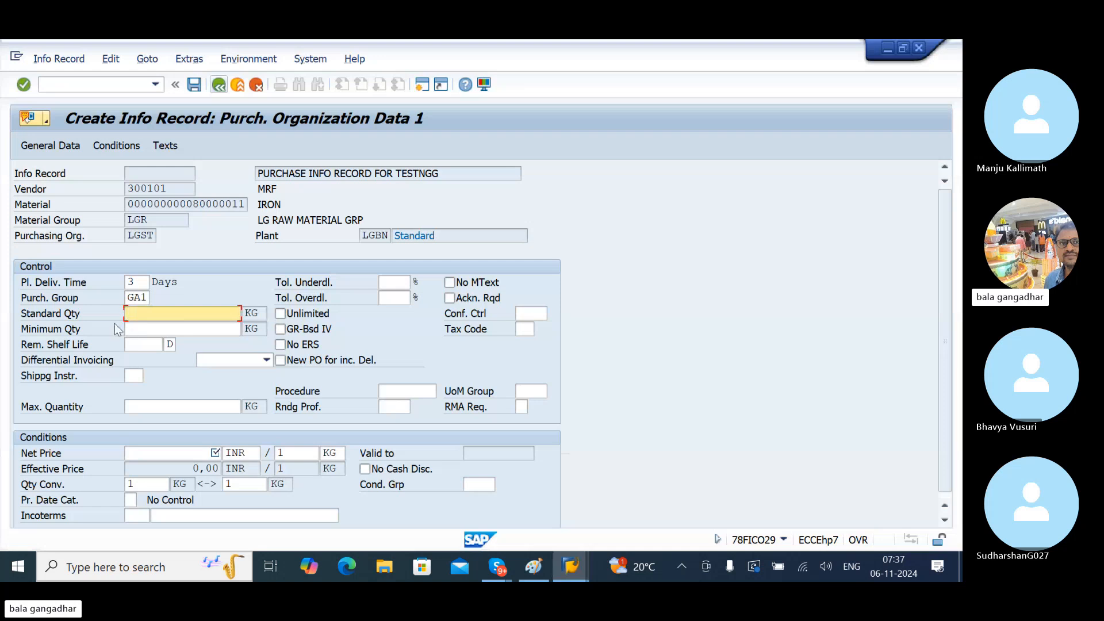
key("alt+Tab")
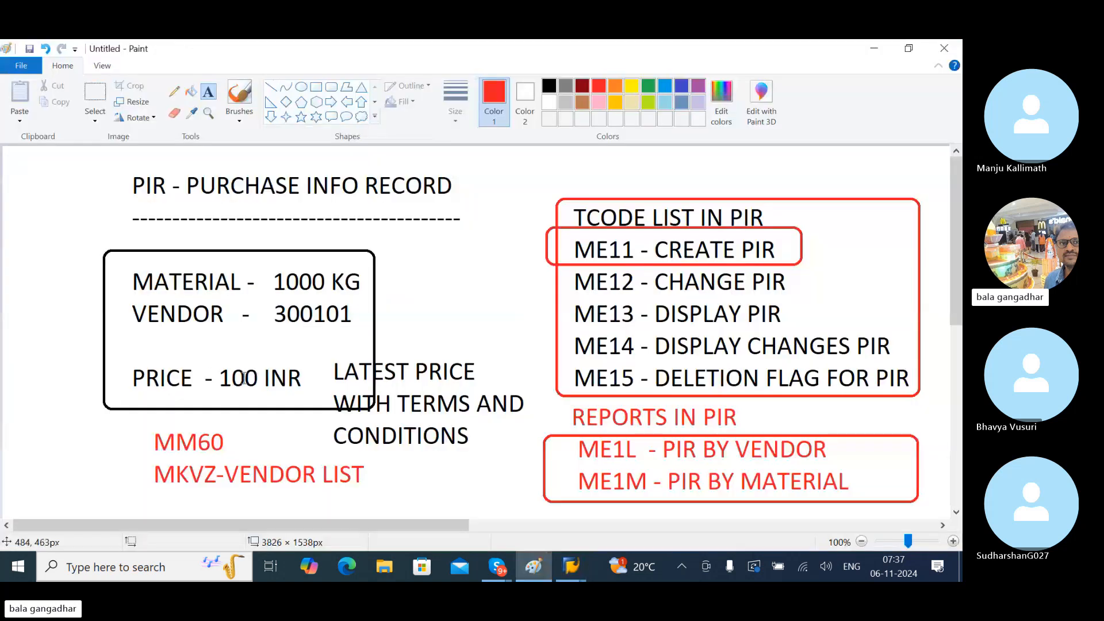
- Enter standard quantity 1000 and net price 100 INR on the info record
key("alt+Tab")
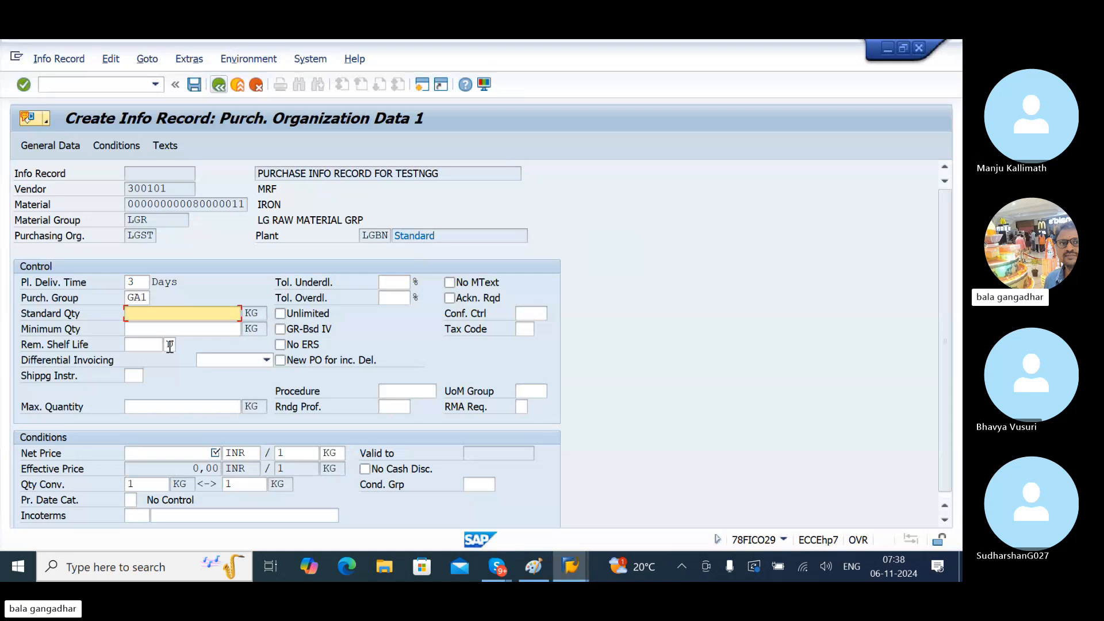
type("1000")
left_click(172, 455)
type("100")
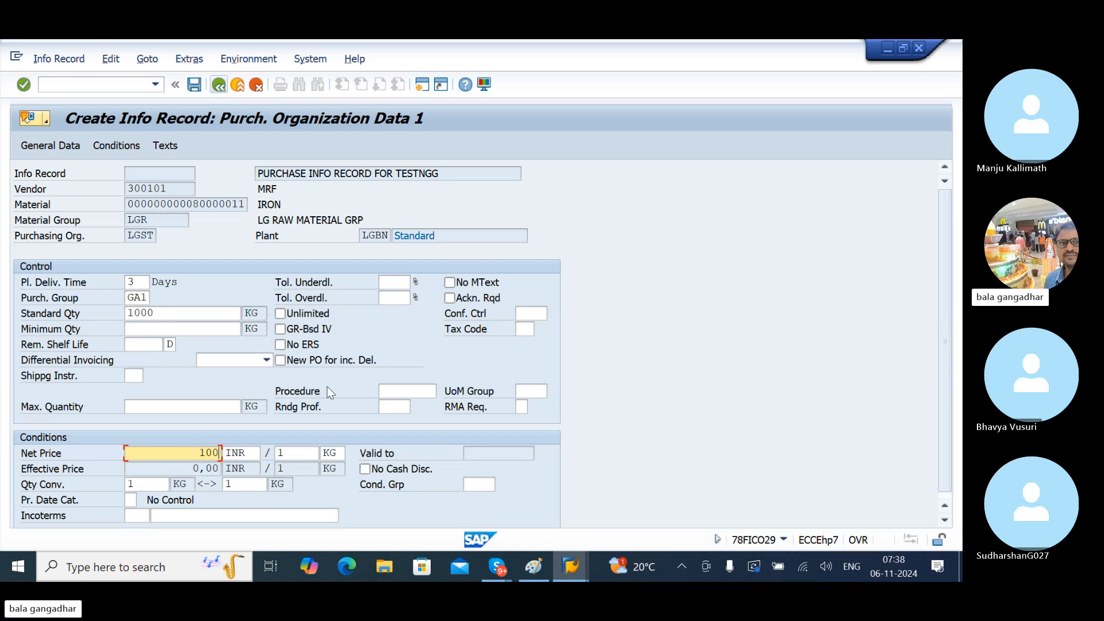
- Look through the tax code list and close it without choosing a code
left_click(532, 326)
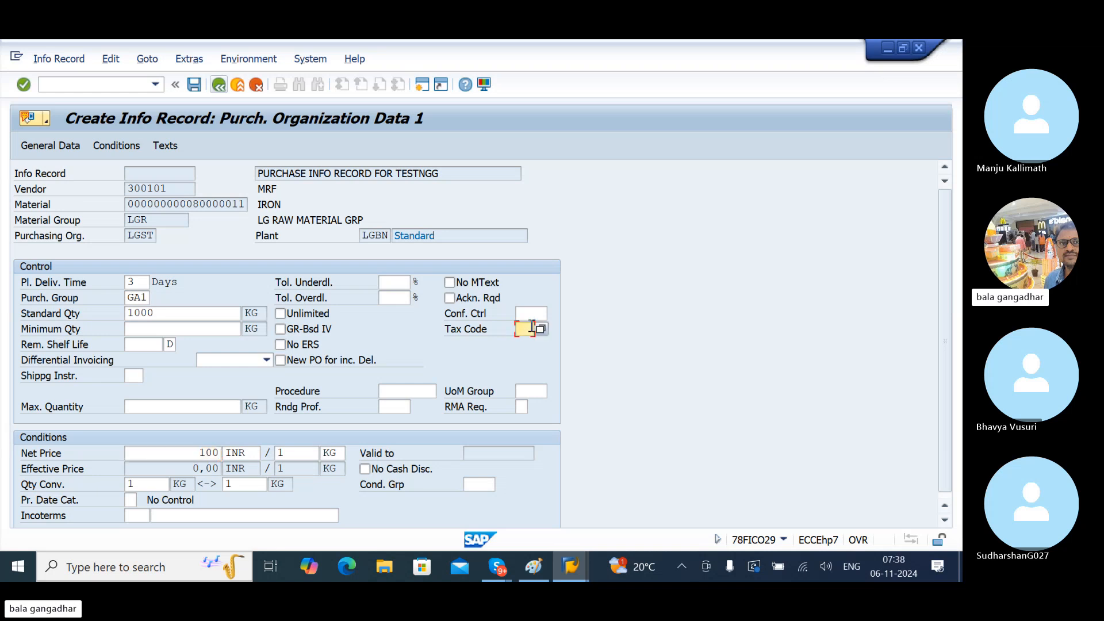
left_click(540, 329)
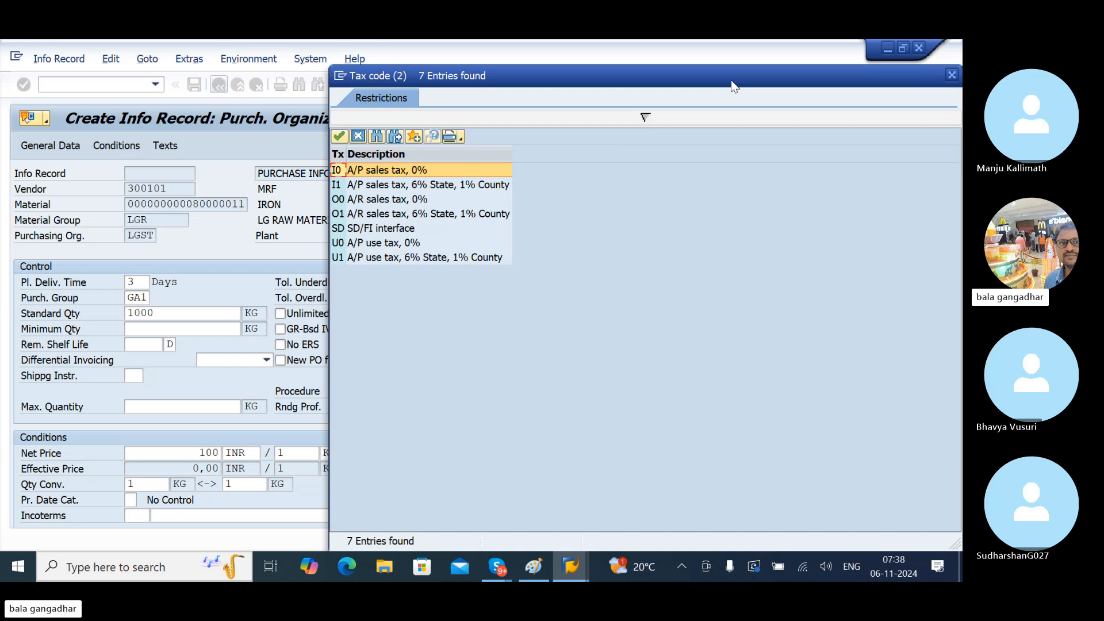
left_click_drag(732, 82, 630, 75)
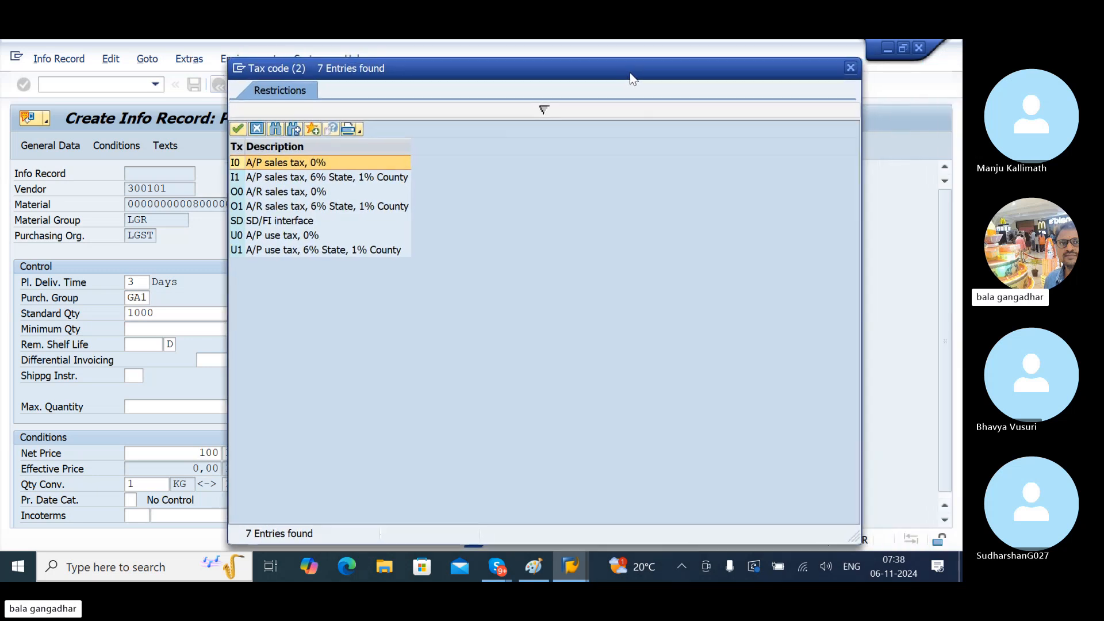
left_click(851, 67)
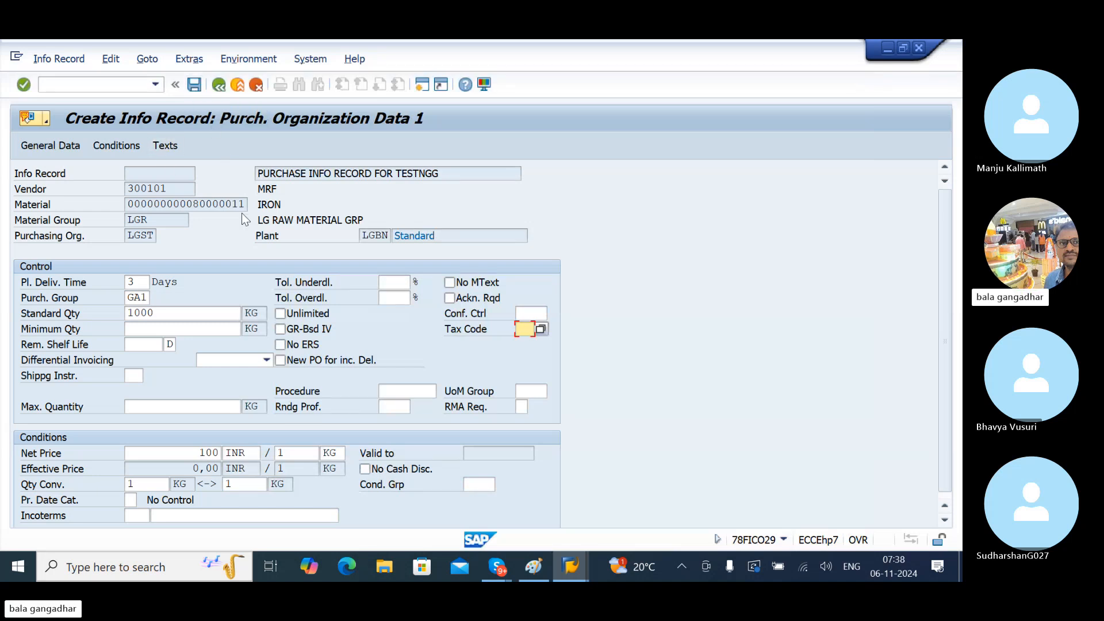
- Pass through Purch. Org. Data 2 and Text Overview, then save the vendor 300101 record
key("Return")
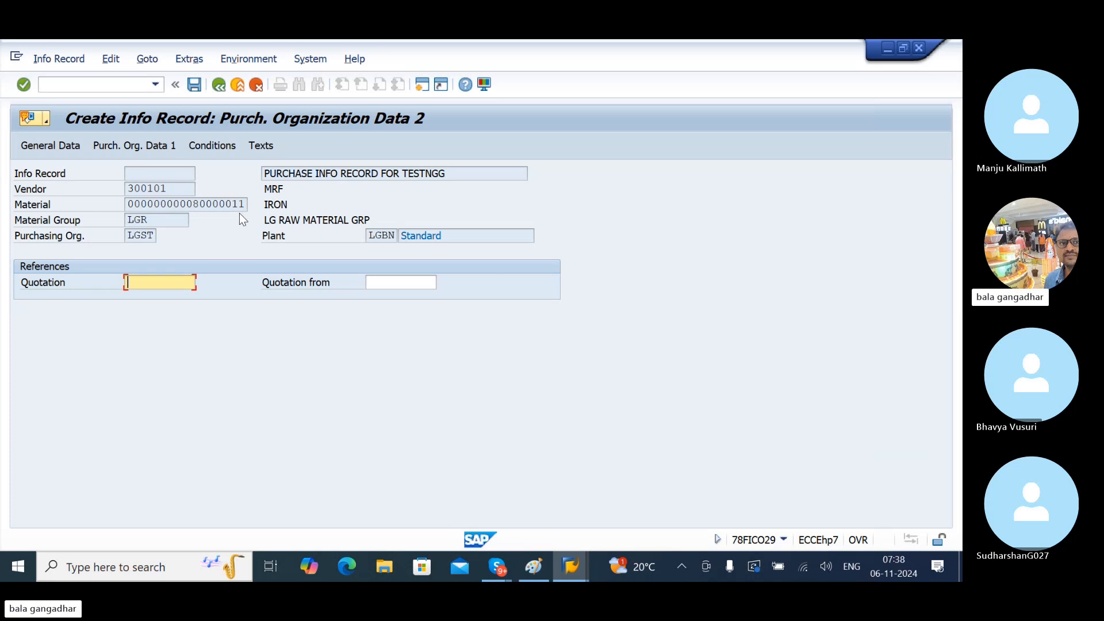
key("Return")
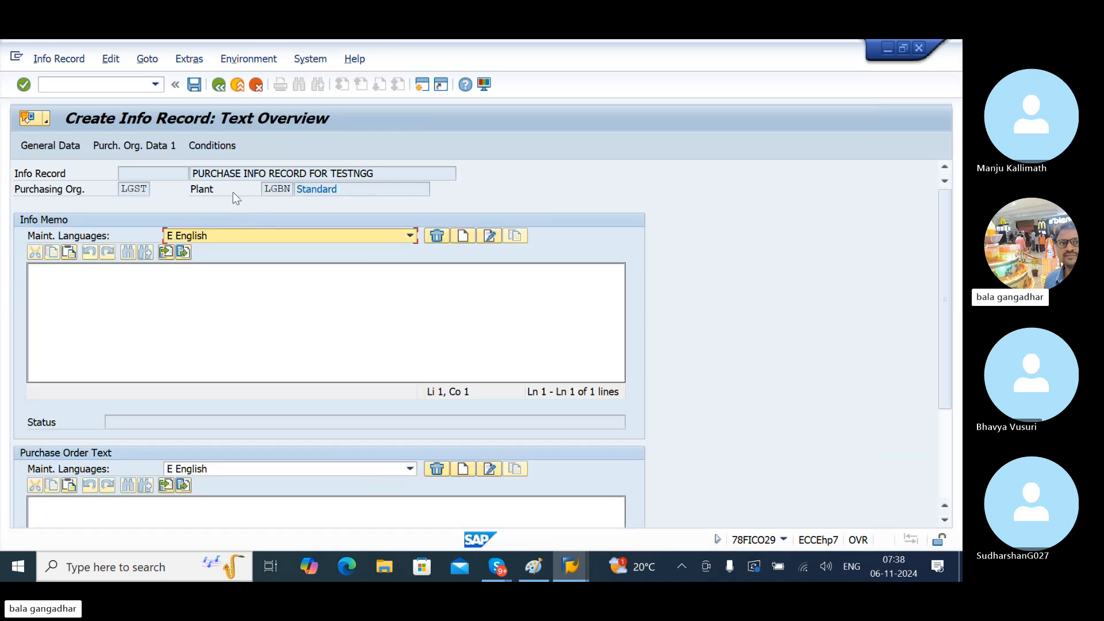
left_click(195, 85)
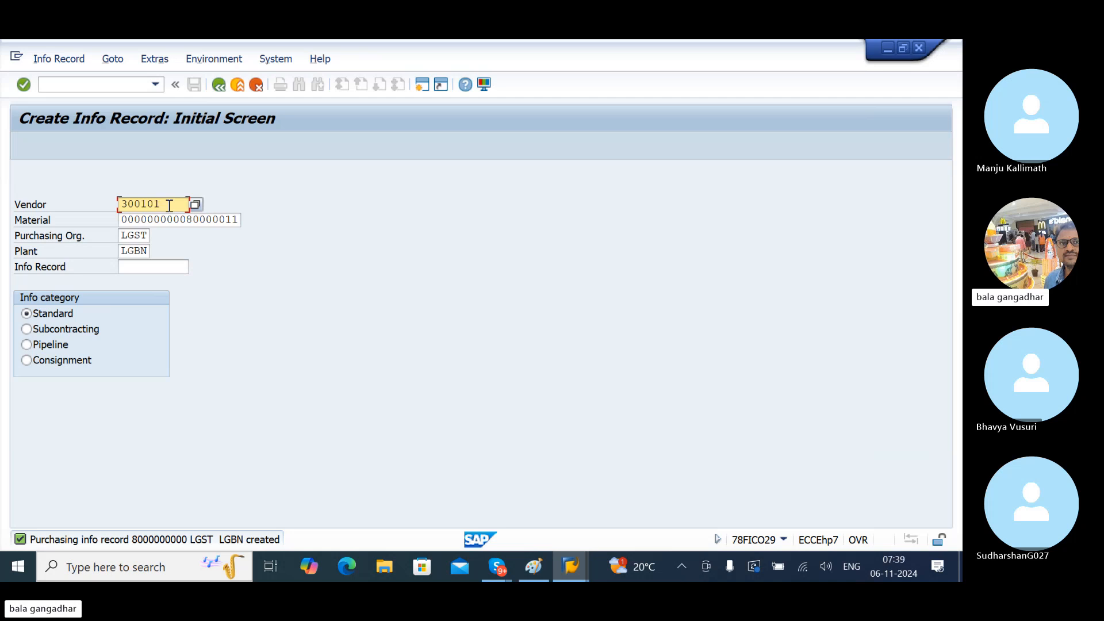
- Change the vendor to 300102 and title the record 'PURCHASE INFO RECORD FOR TESTNG2'
key("BackSpace")
type("2")
key("Return")
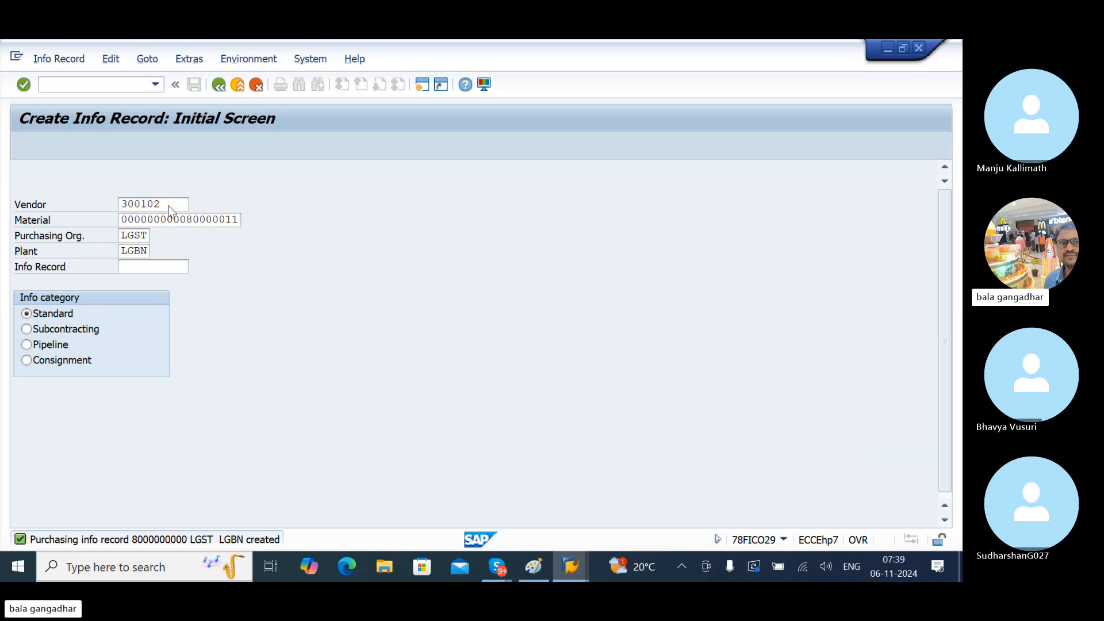
type("PURCHASE INFO RECORD FOR TESTNGG")
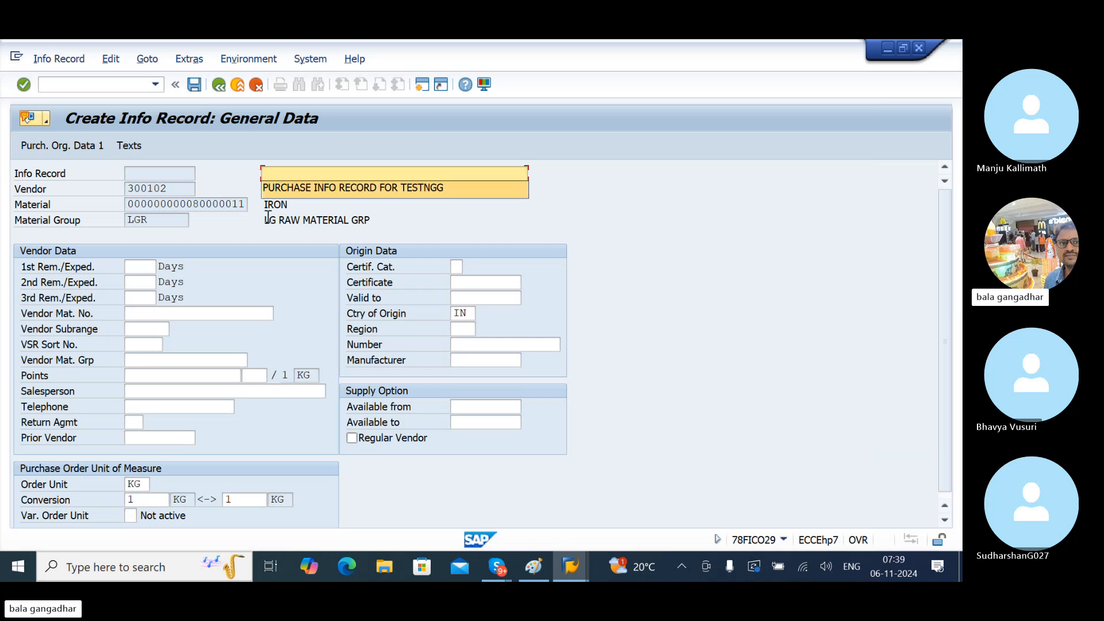
key("BackSpace")
type("2")
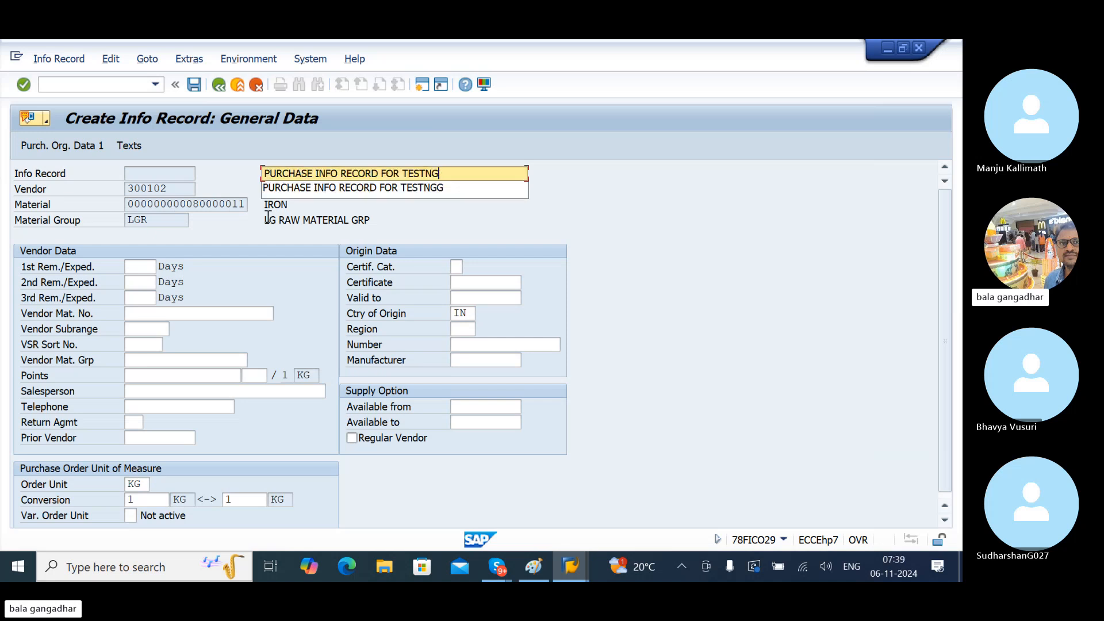
key("Tab")
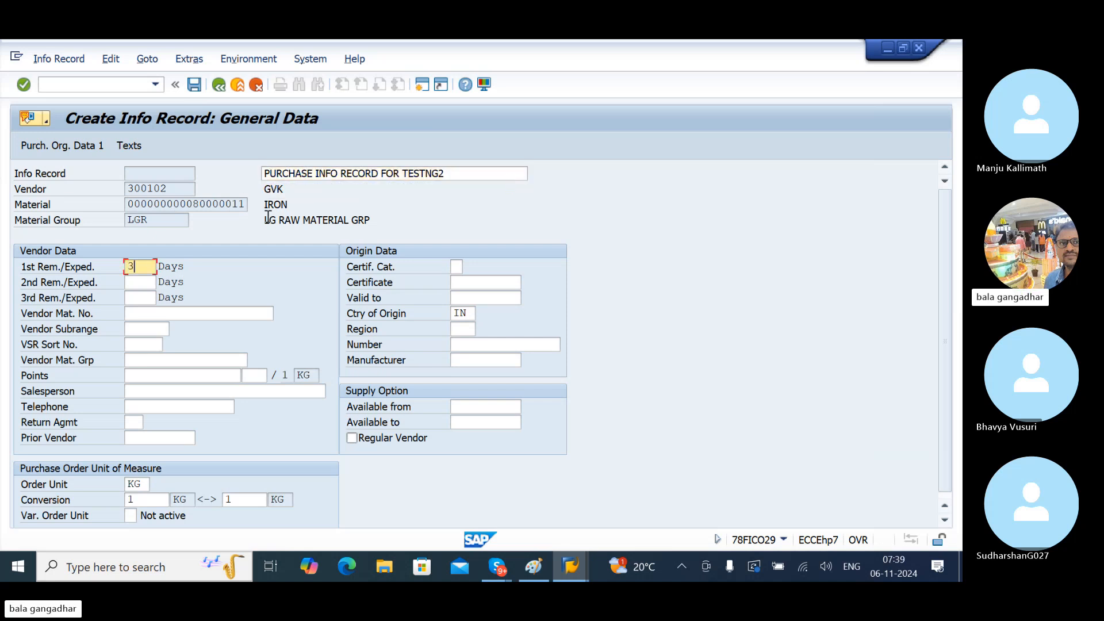
- Set the 1st, 2nd and 3rd reminder days to 3, 5 and 7
type("3")
key("Tab")
key("shift+Tab")
left_click(140, 284)
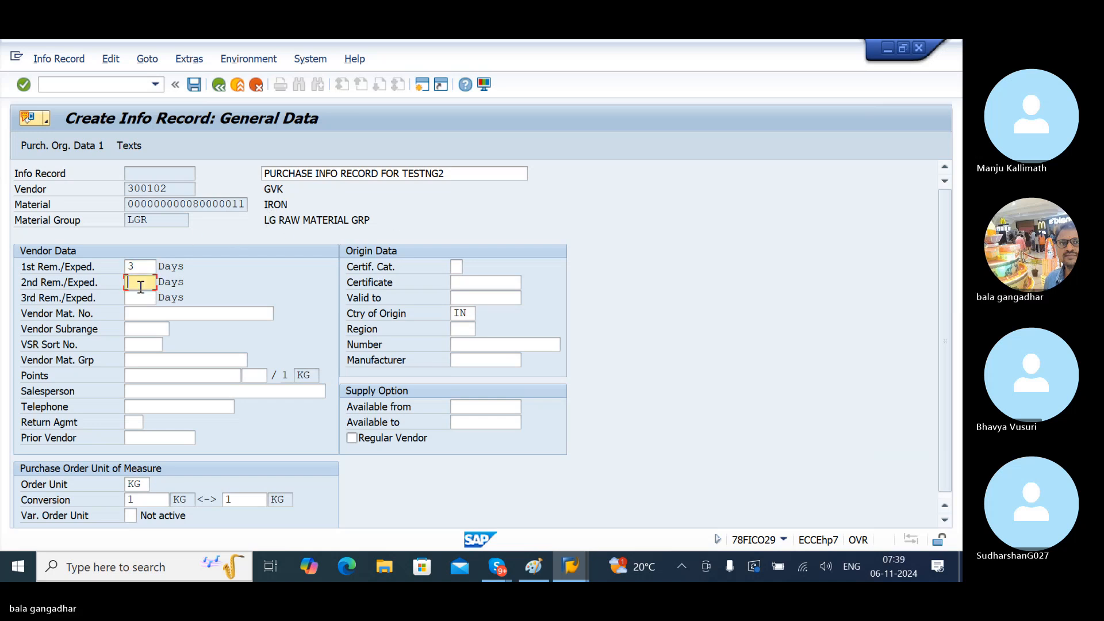
type("5")
key("Tab")
type("7")
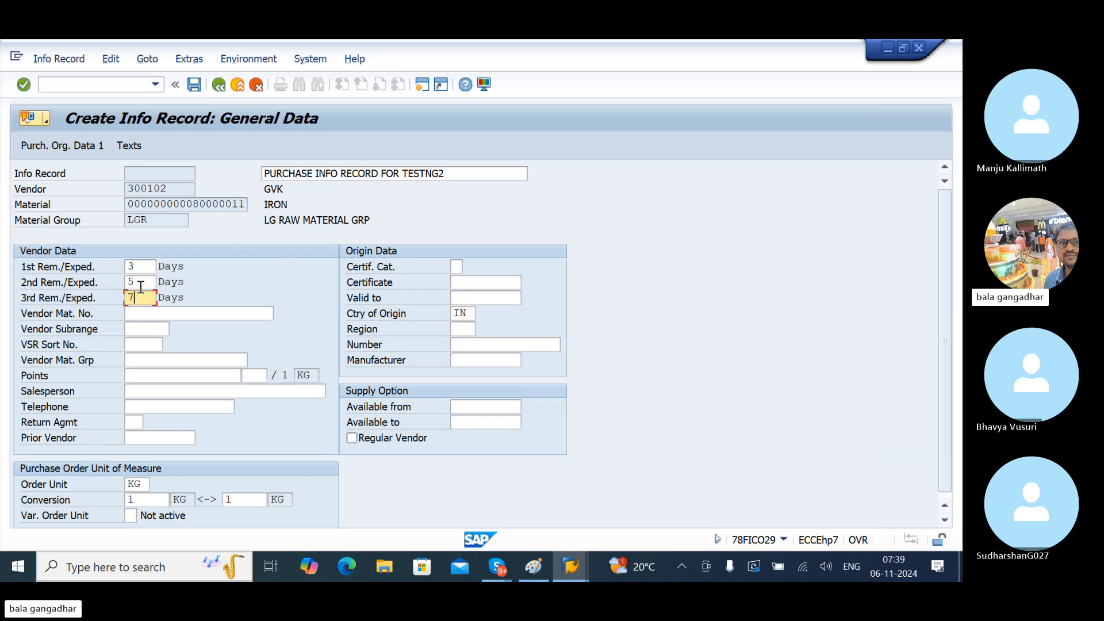
key("Return")
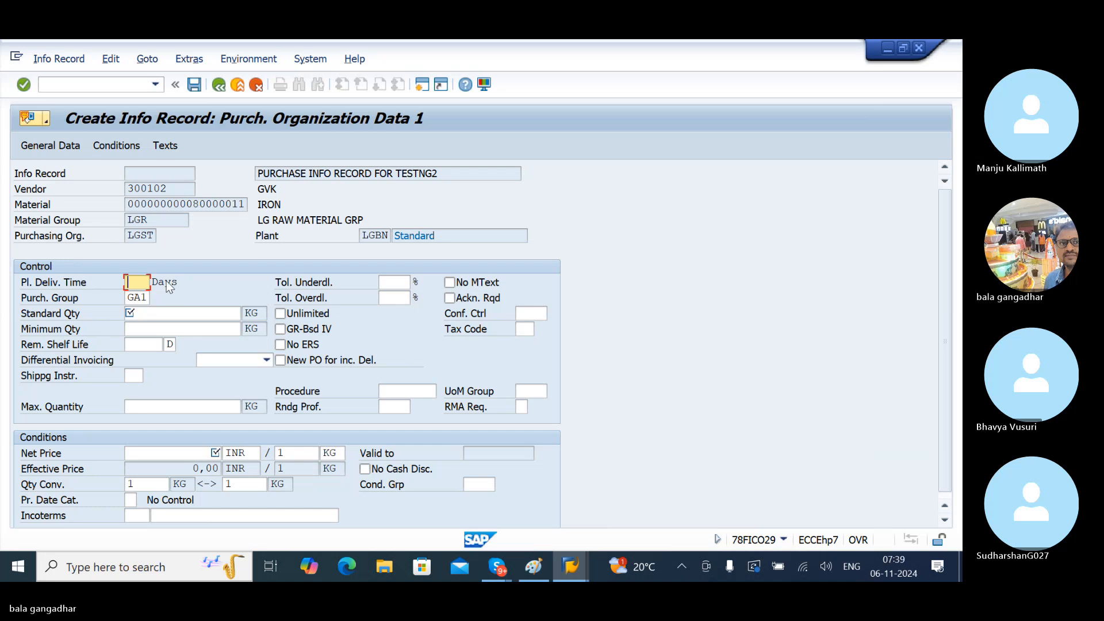
type("3")
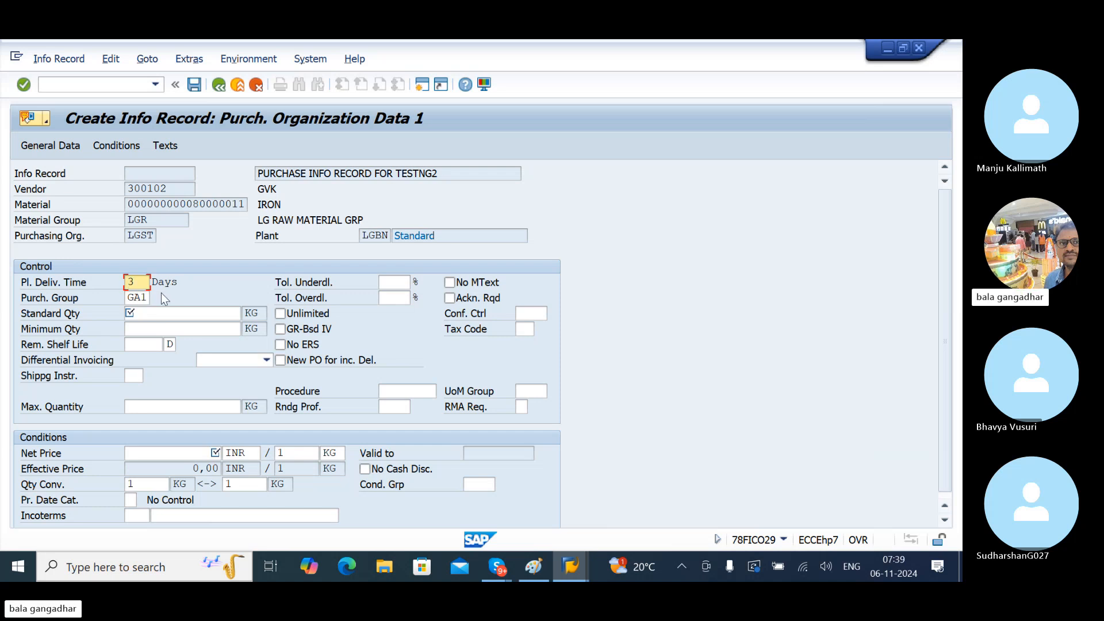
left_click(158, 314)
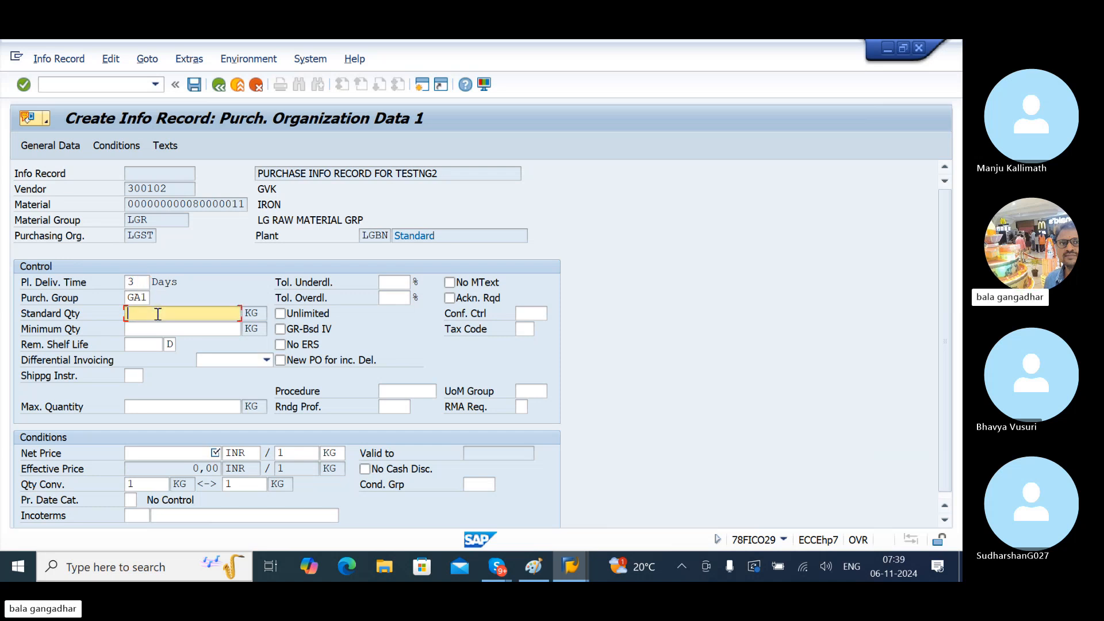
type("10")
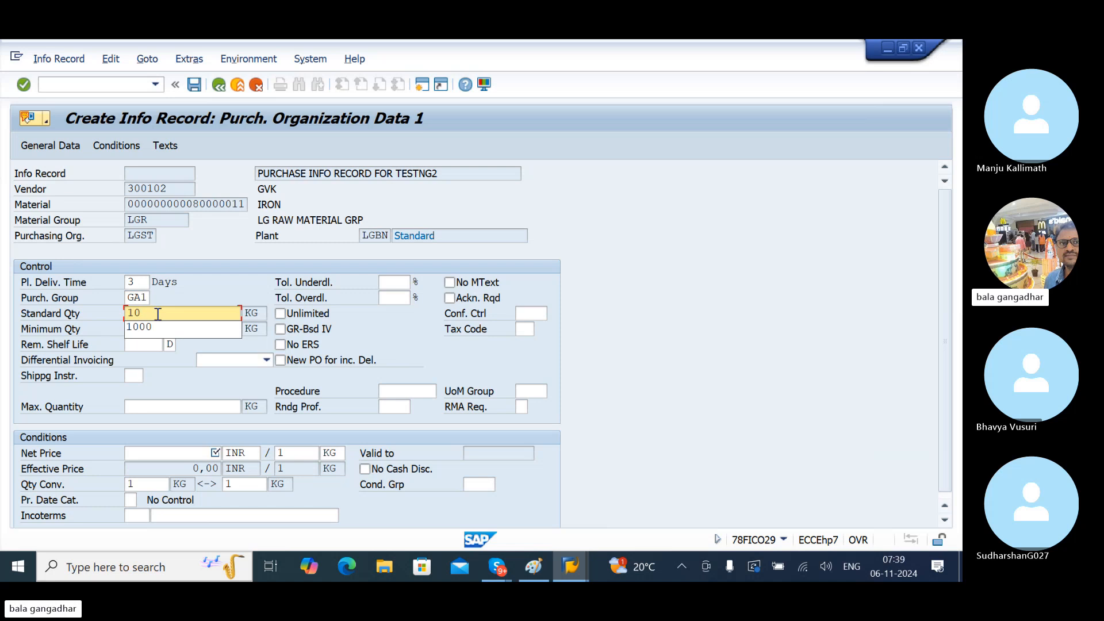
type("00")
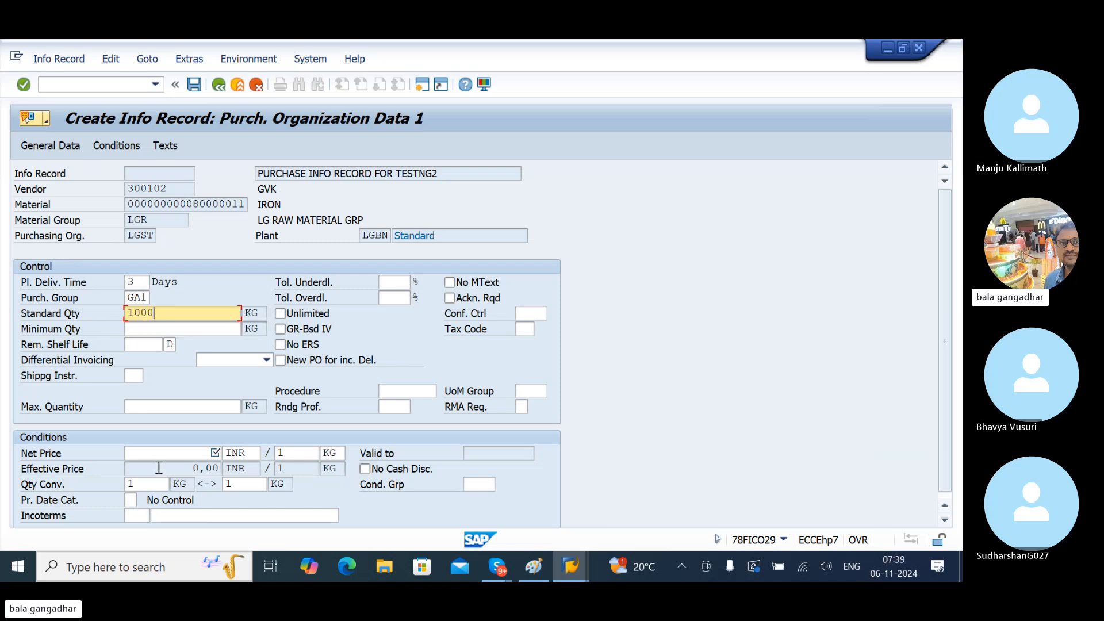
left_click(167, 452)
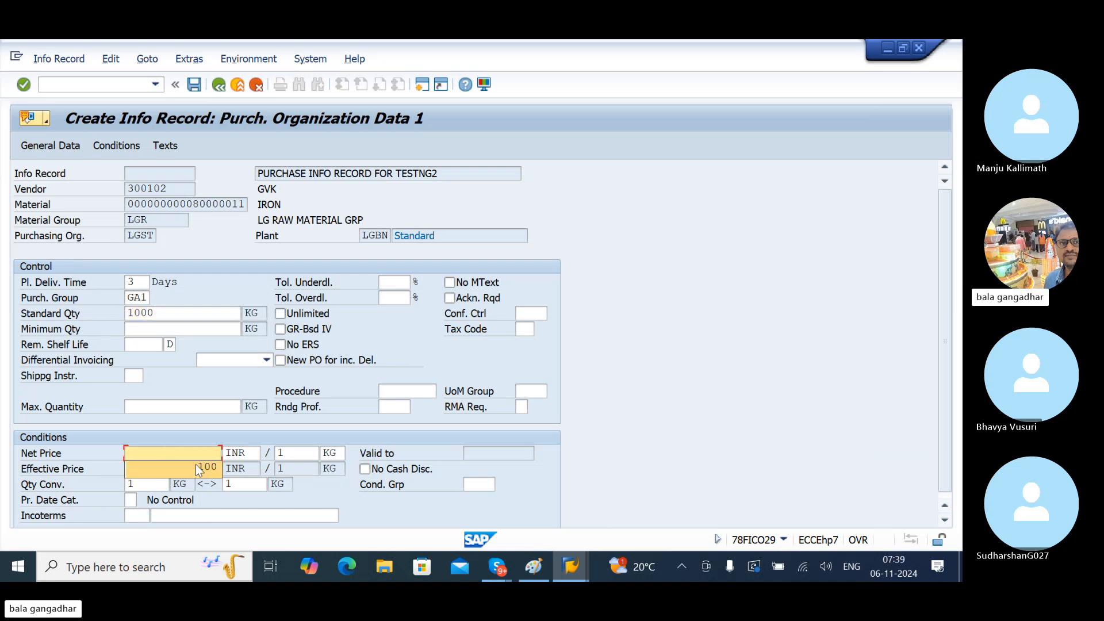
type("101")
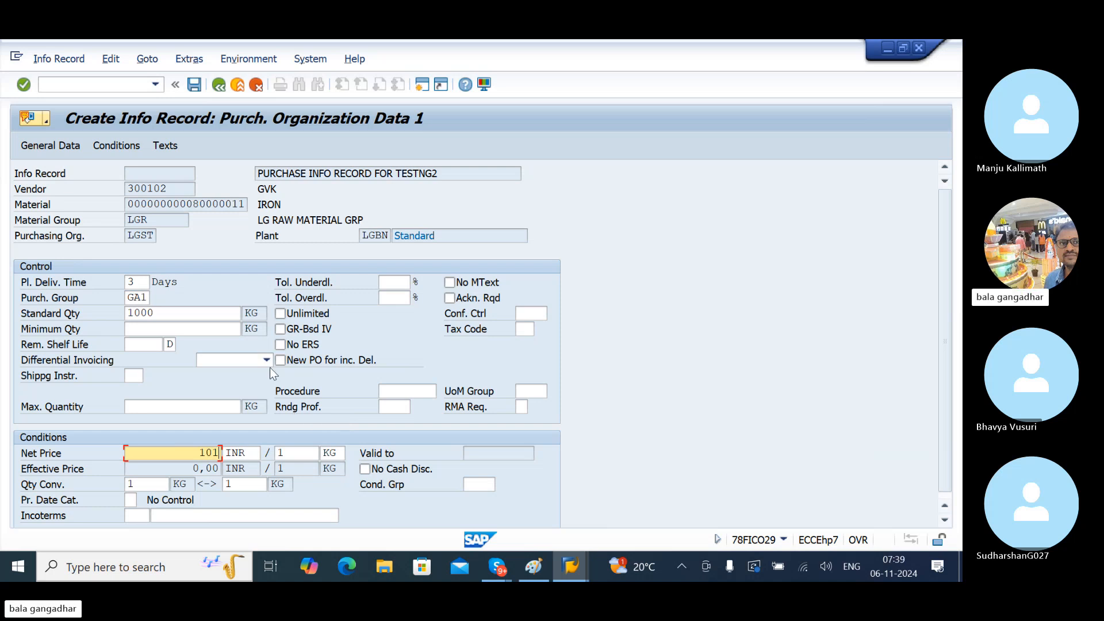
left_click(194, 86)
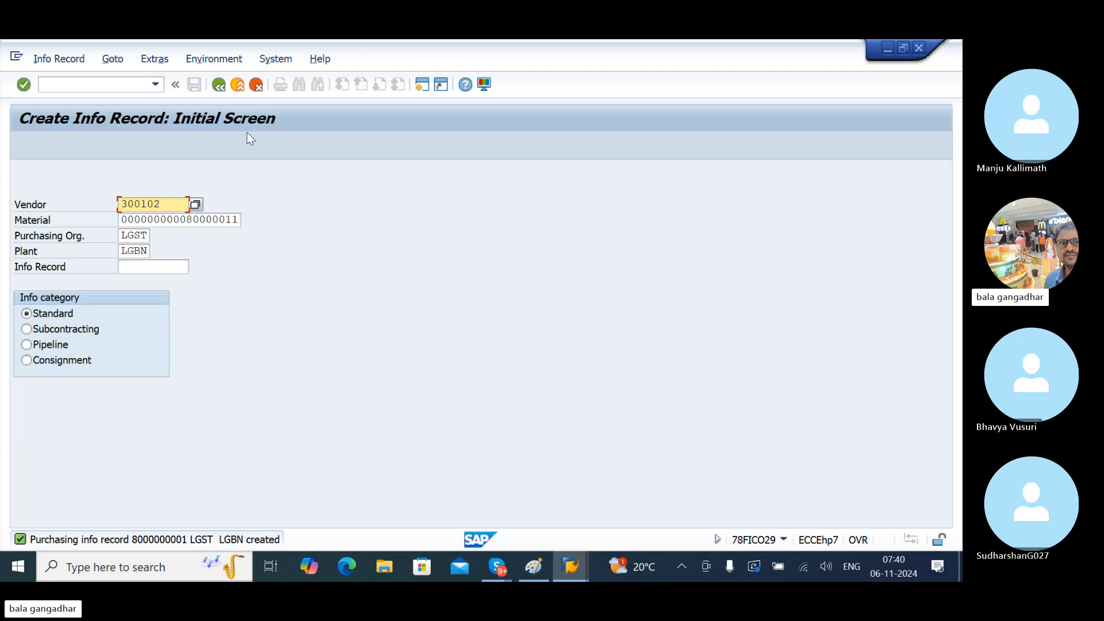
- Return to SAP Easy Access and select ME12 - Change under Info Record
left_click(222, 90)
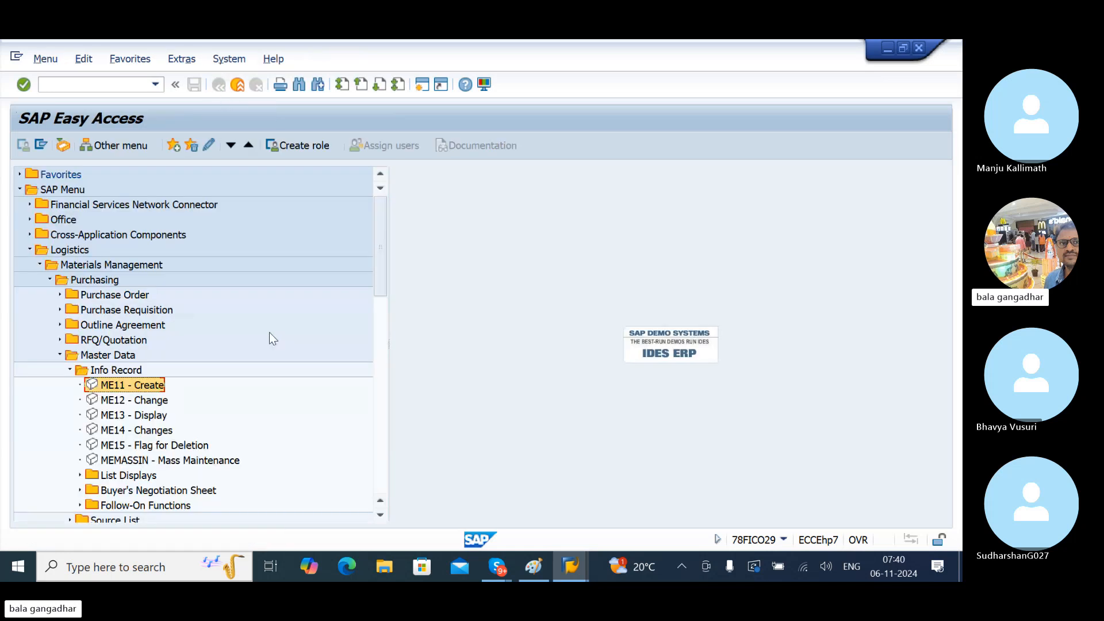
left_click(142, 405)
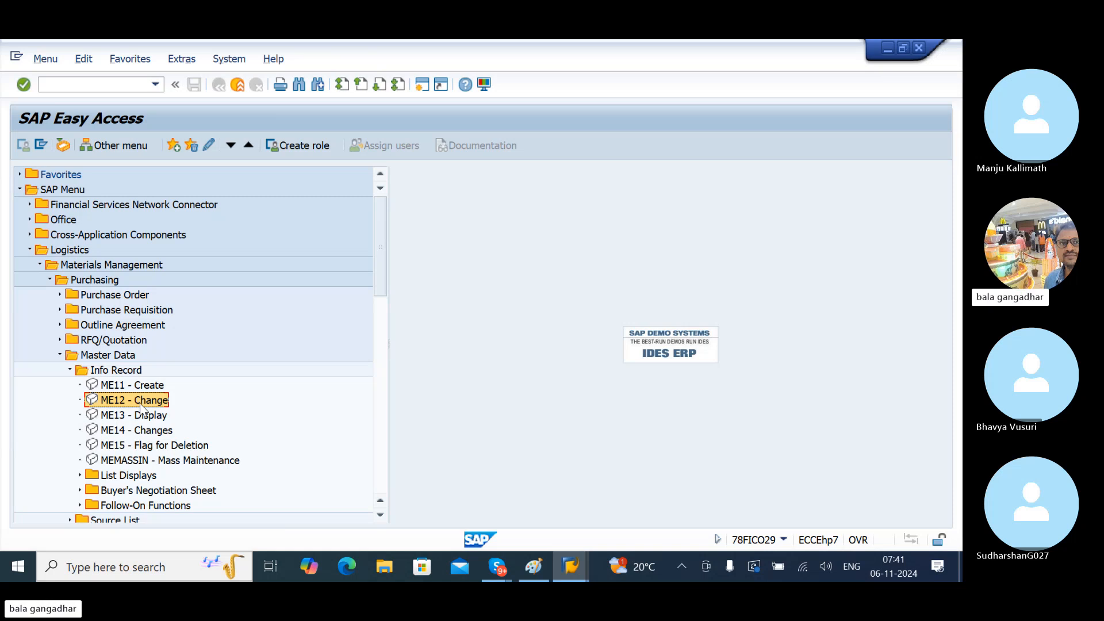
double_click(141, 405)
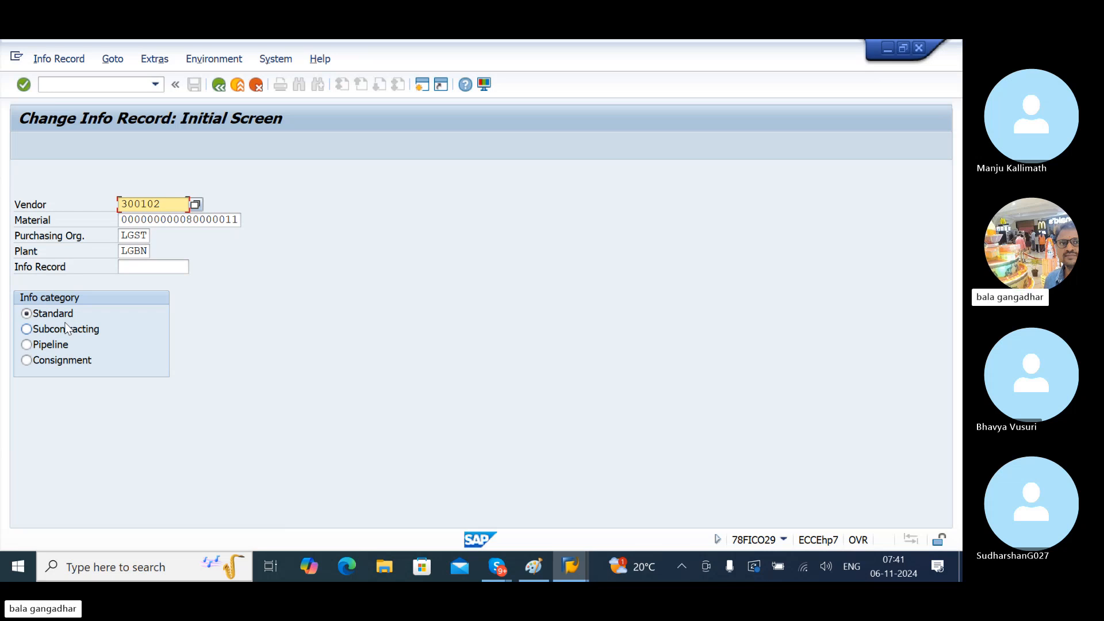
key("Return")
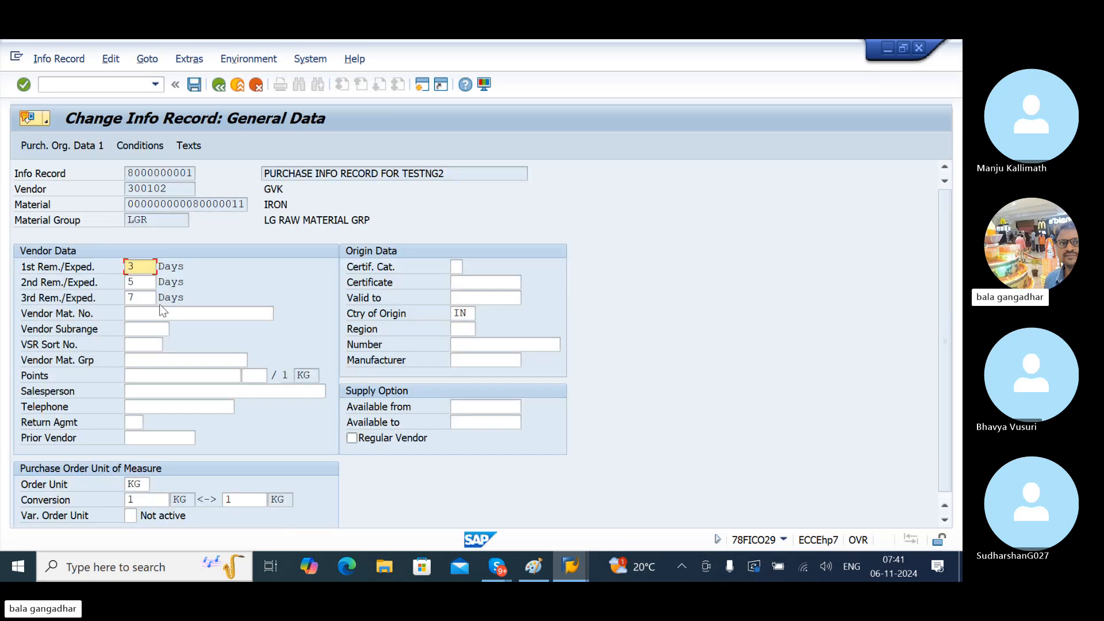
type("5")
key("Tab")
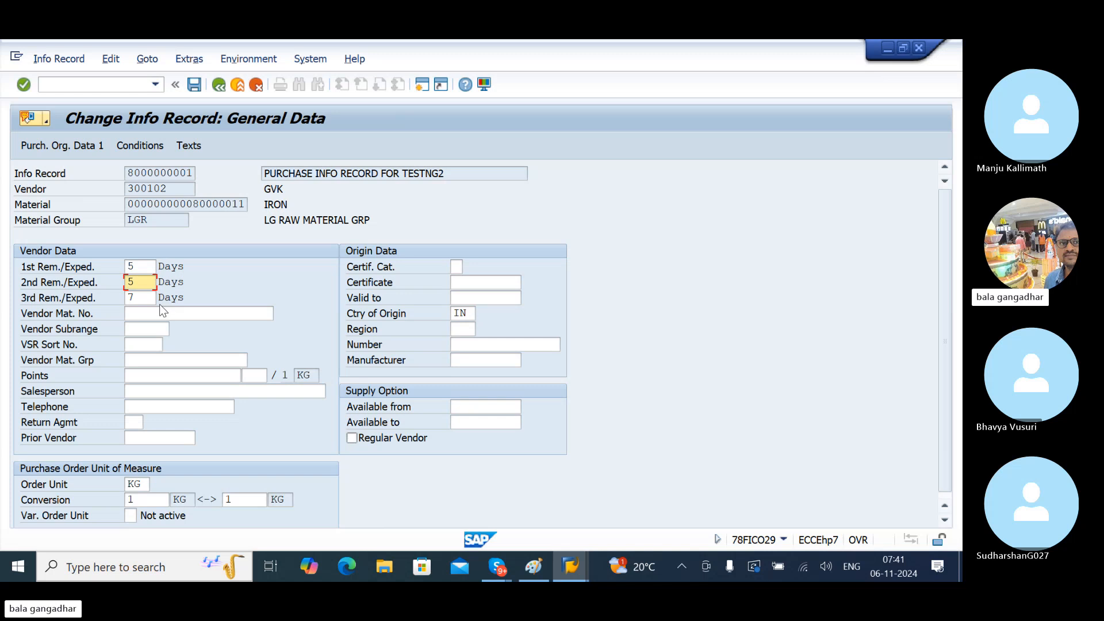
type("7")
key("Tab")
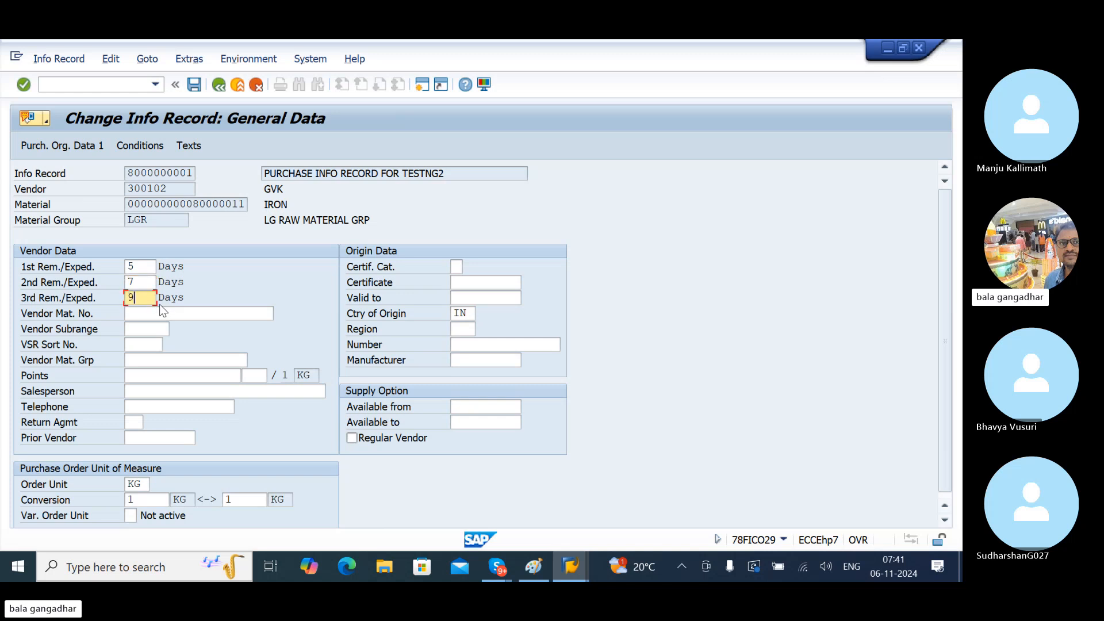
key("Return")
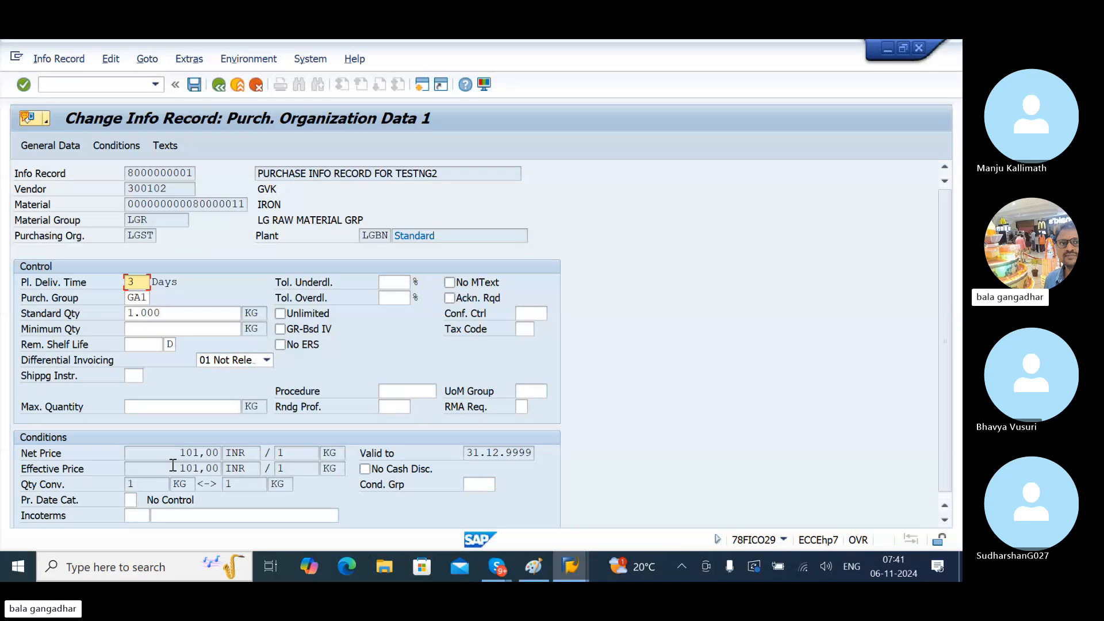
left_click_drag(174, 452, 211, 450)
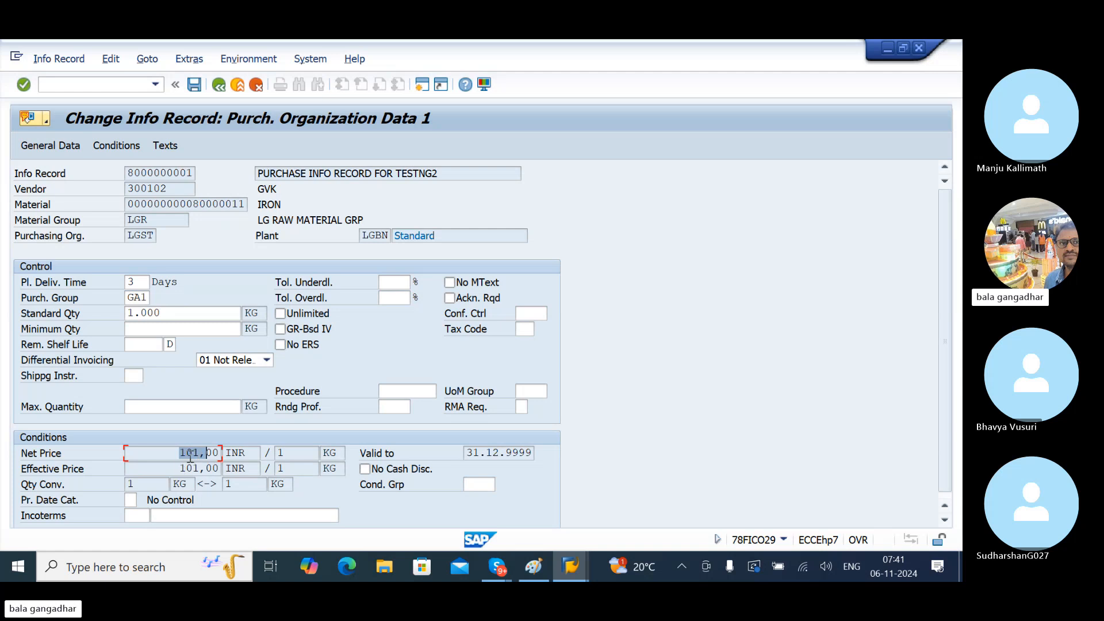
- Change the gross price condition from 101,00 to 103 INR per KG and save
left_click(126, 147)
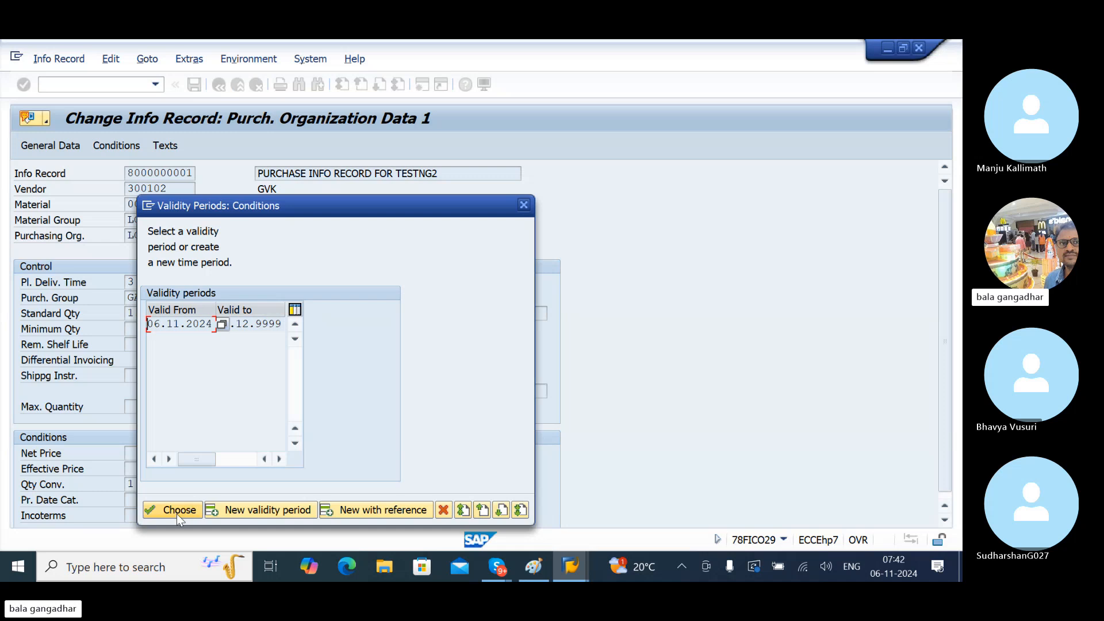
left_click(177, 512)
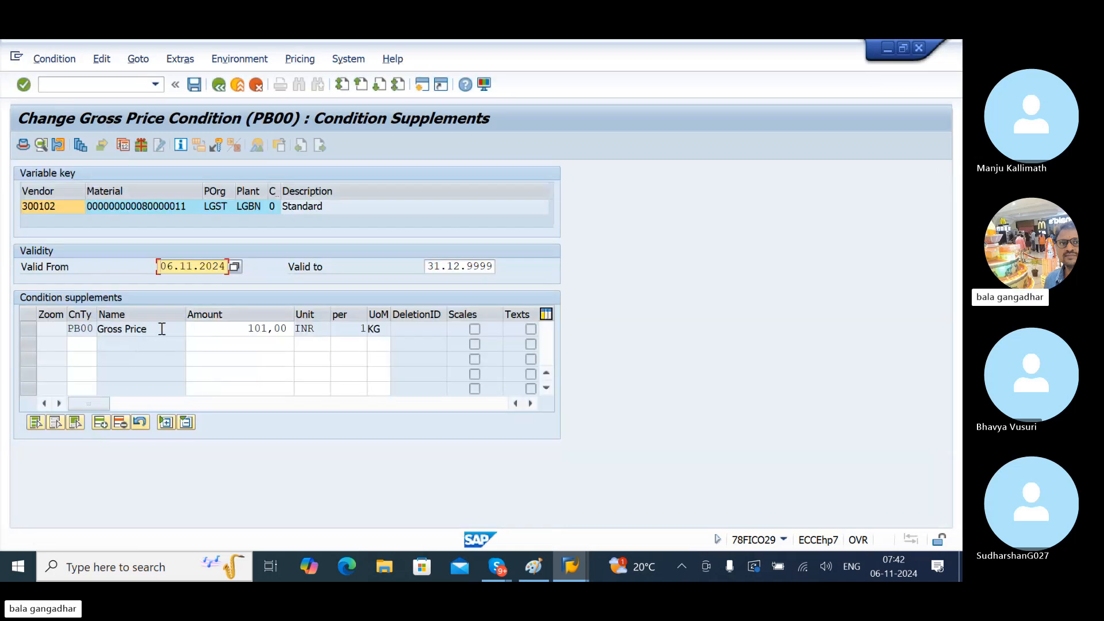
left_click_drag(159, 328, 90, 328)
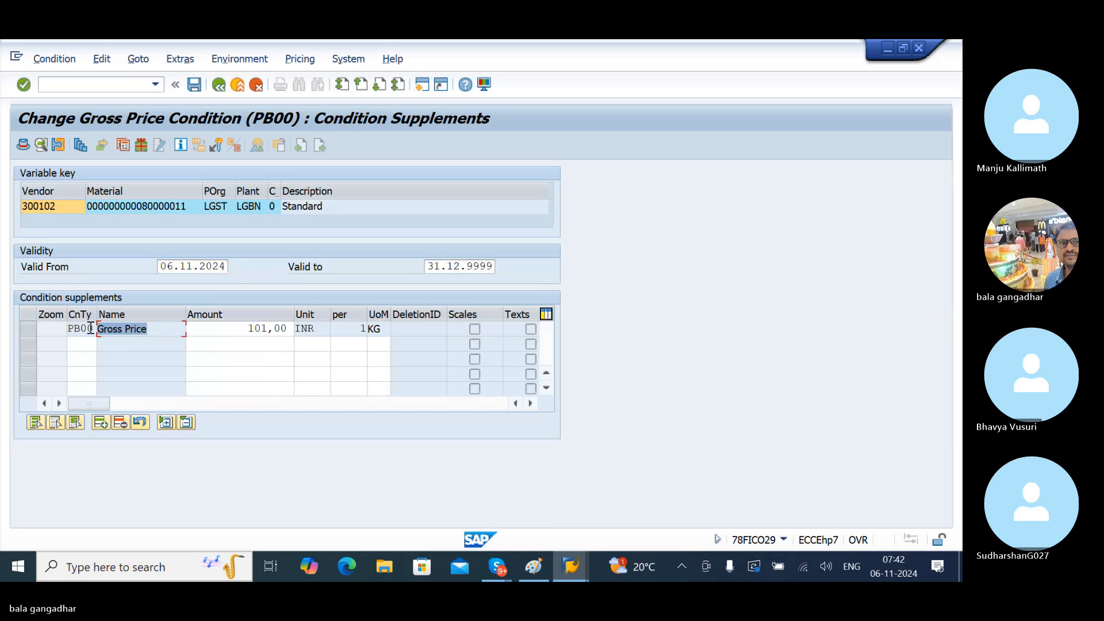
left_click_drag(229, 330, 311, 360)
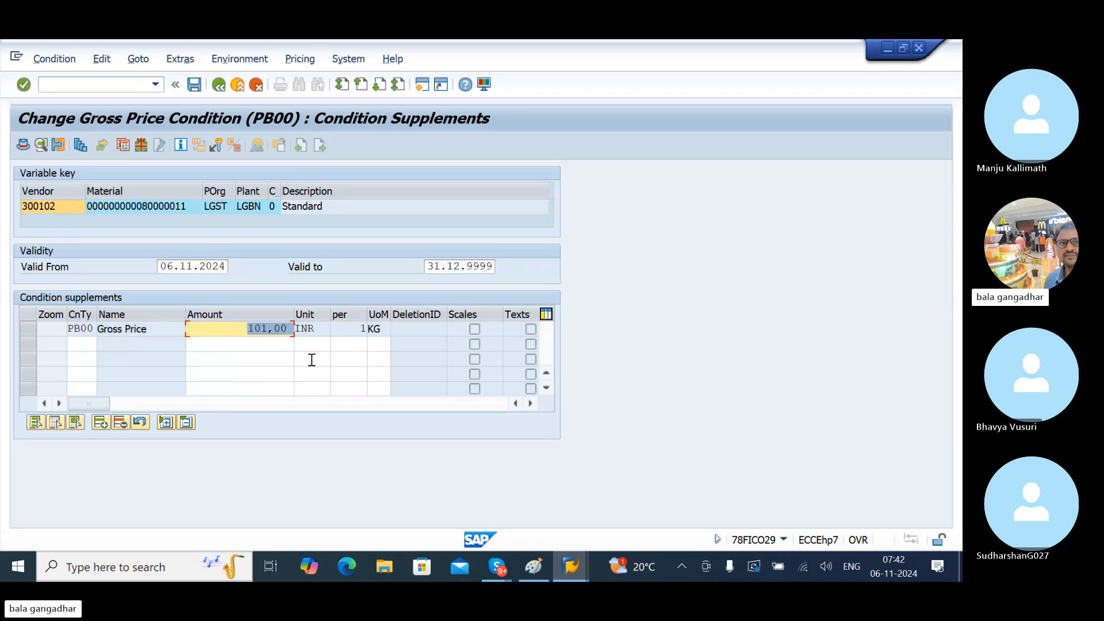
type("103")
key("Return")
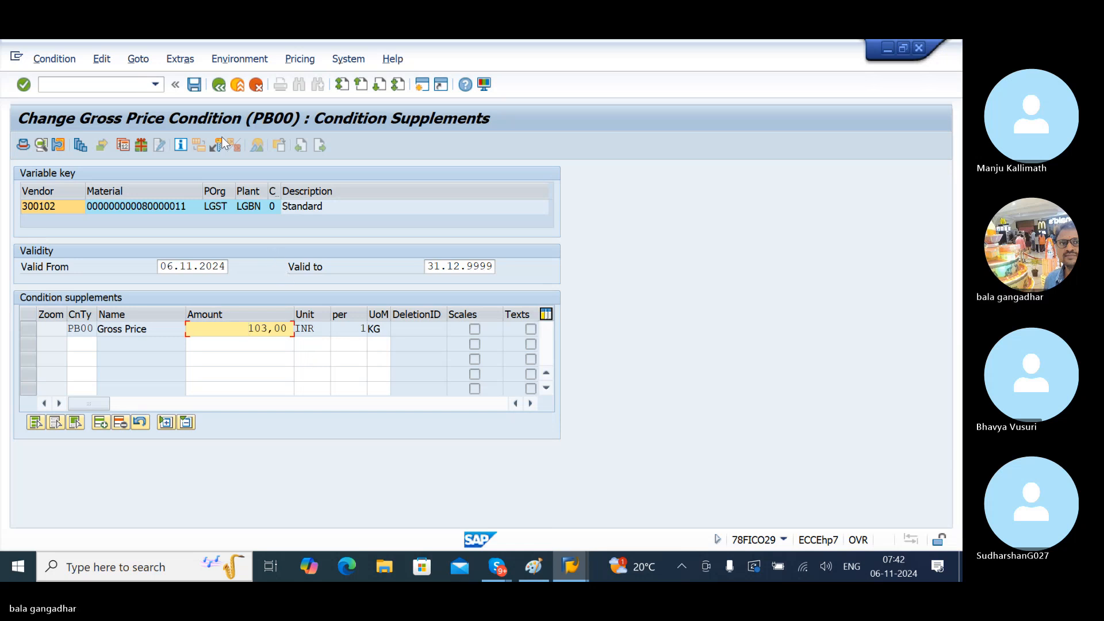
left_click(196, 86)
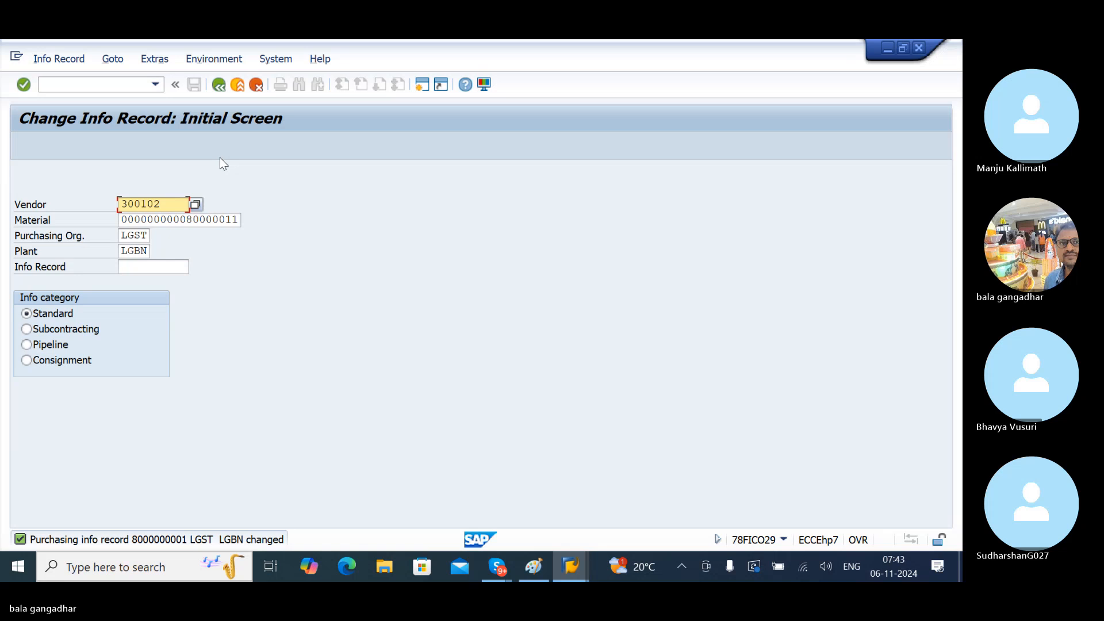
left_click(220, 87)
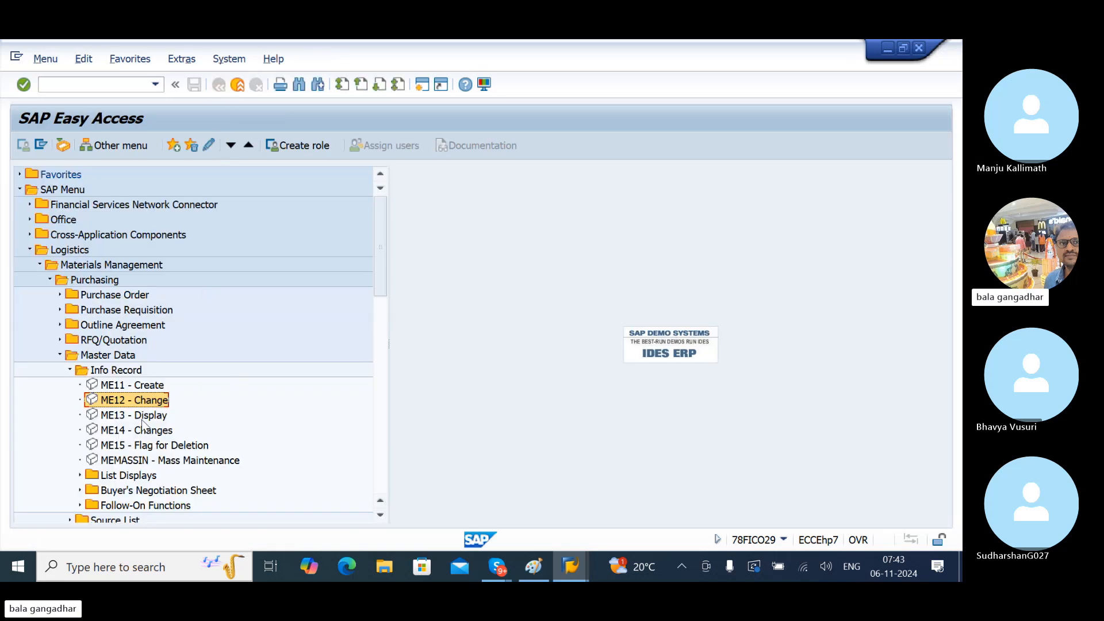
left_click(142, 419)
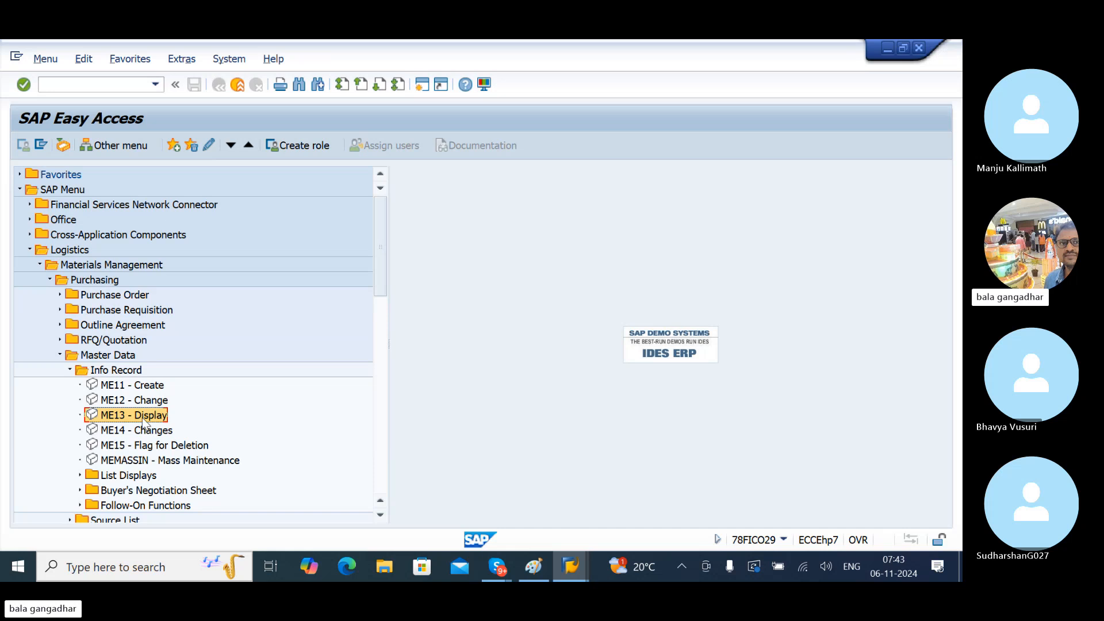
double_click(142, 417)
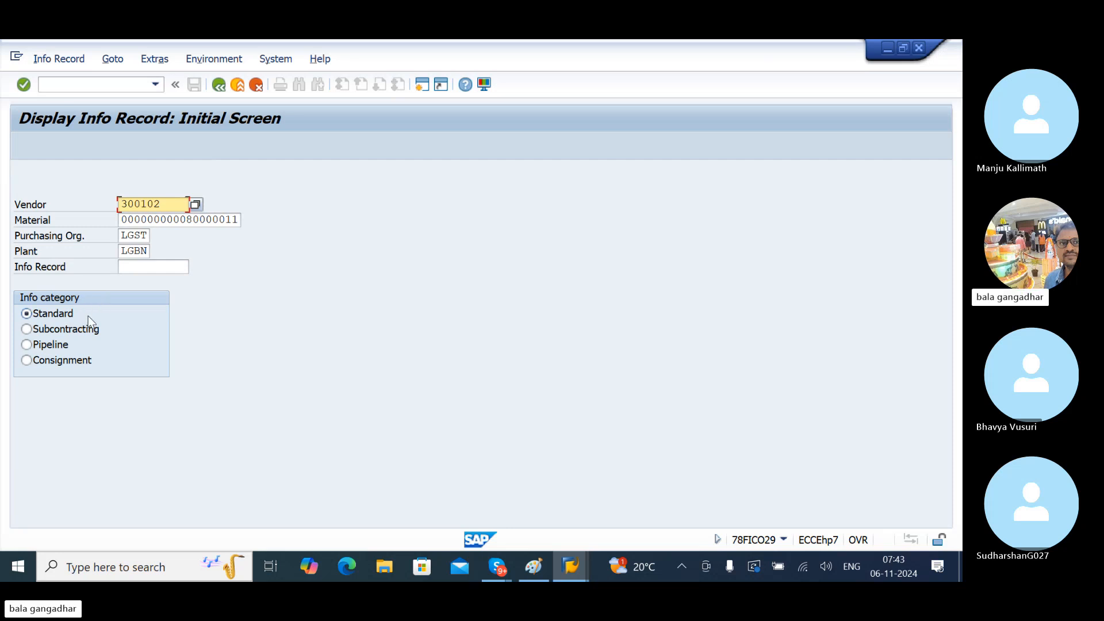
key("Return")
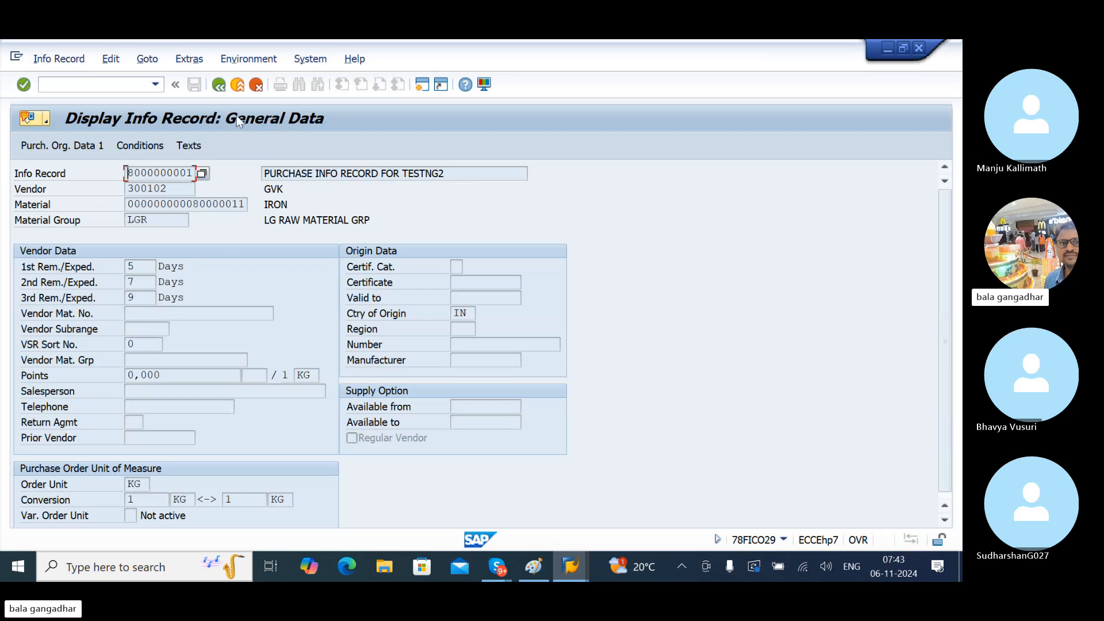
left_click(219, 85)
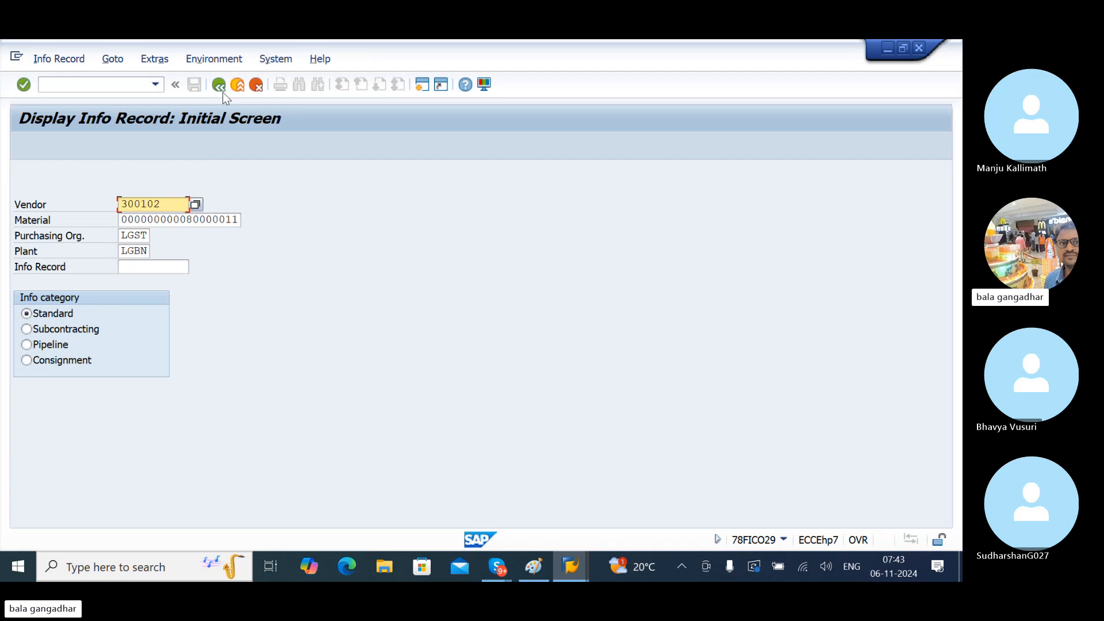
left_click(221, 90)
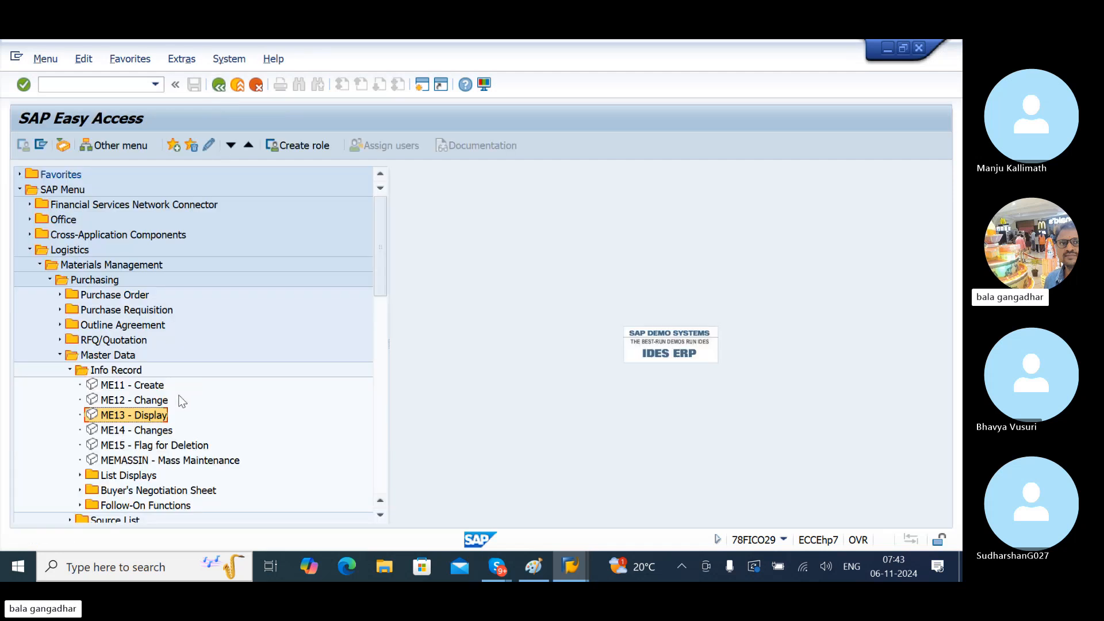
- Open ME14 Changes under Info Record, prefilled with purchasing organization LGST and plant LGBN
left_click(143, 431)
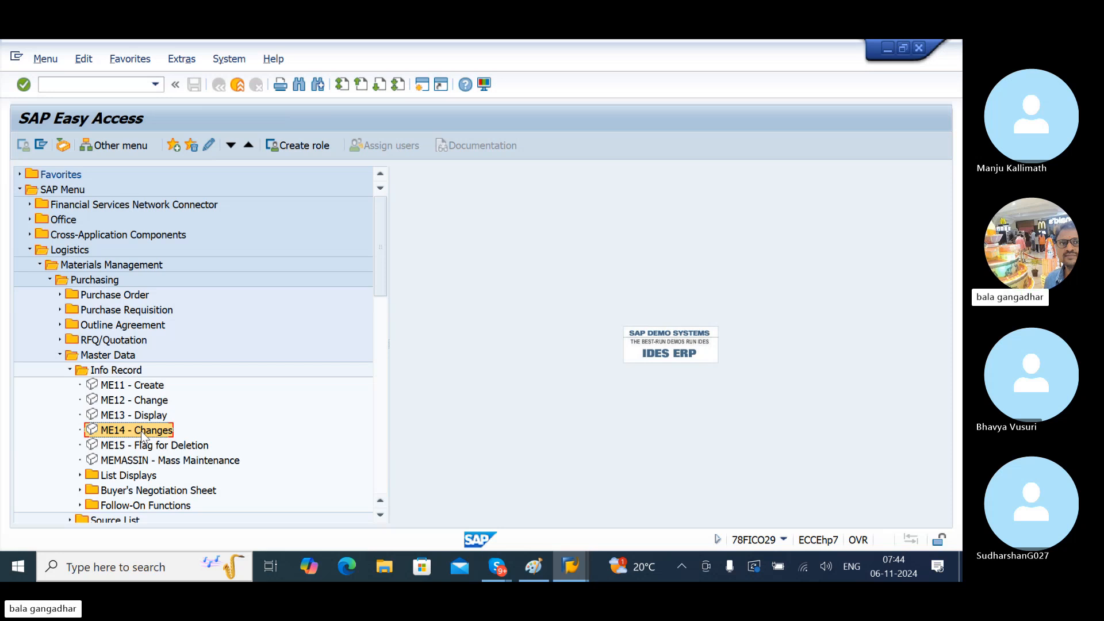
double_click(141, 433)
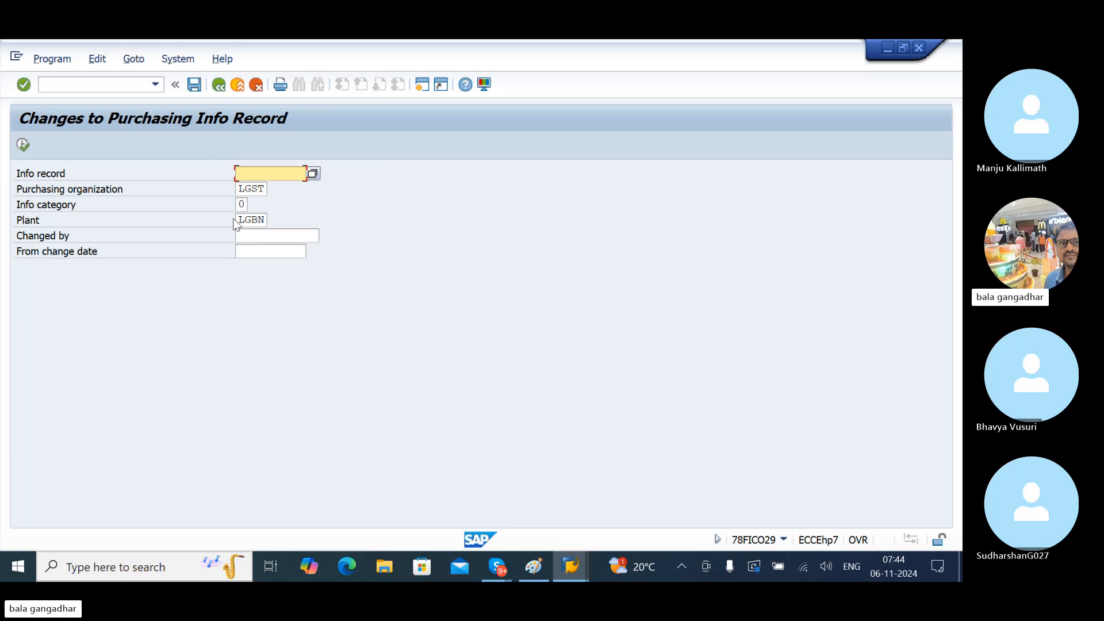
left_click(25, 151)
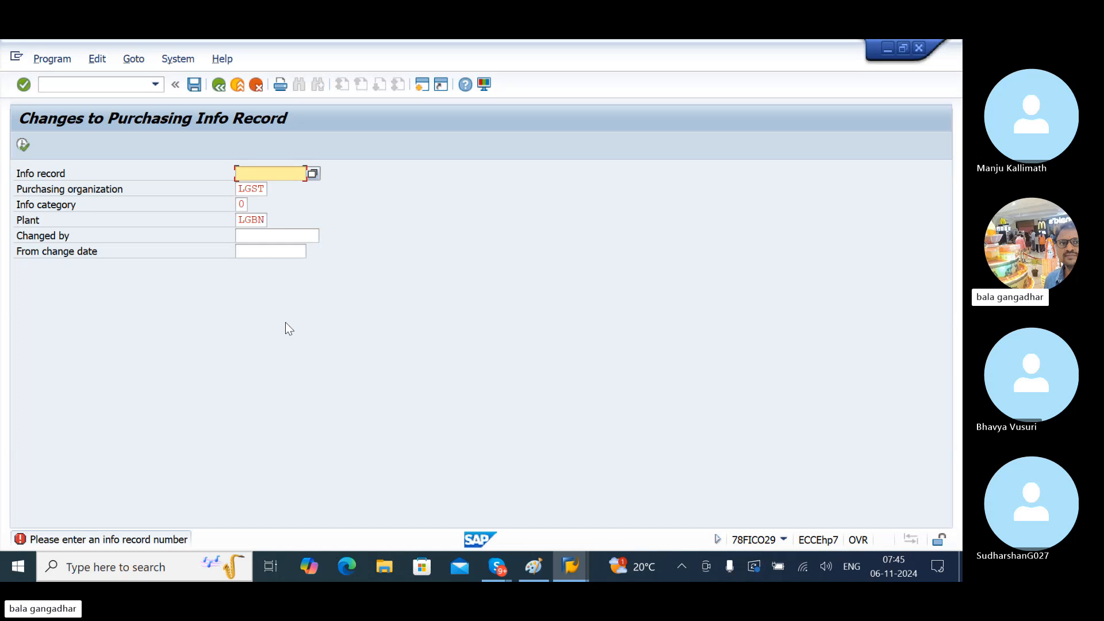
left_click(312, 174)
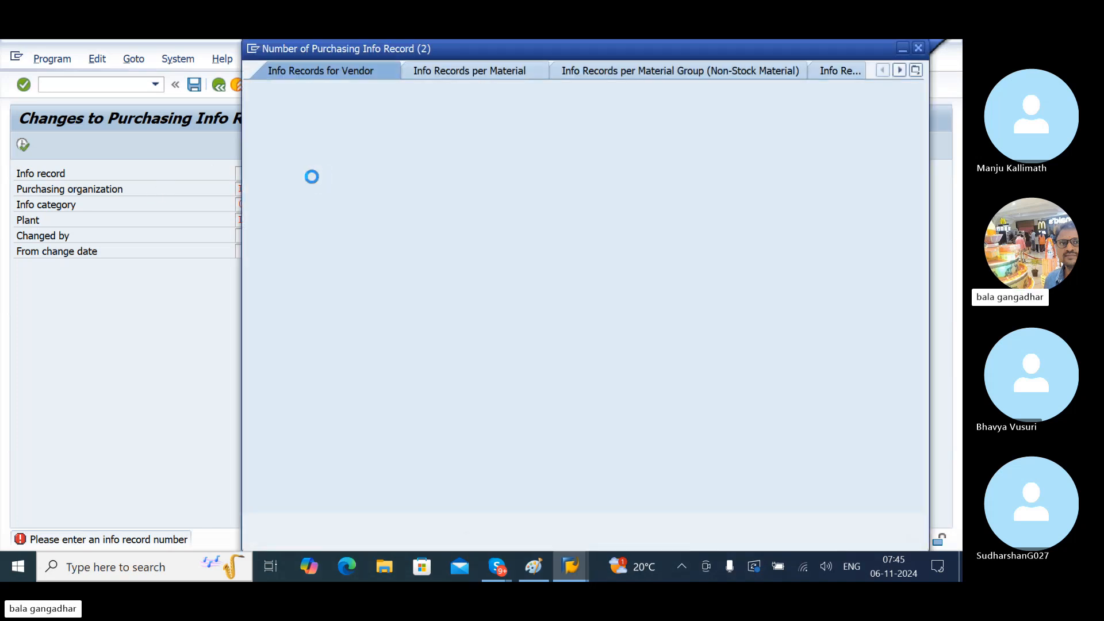
key("Return")
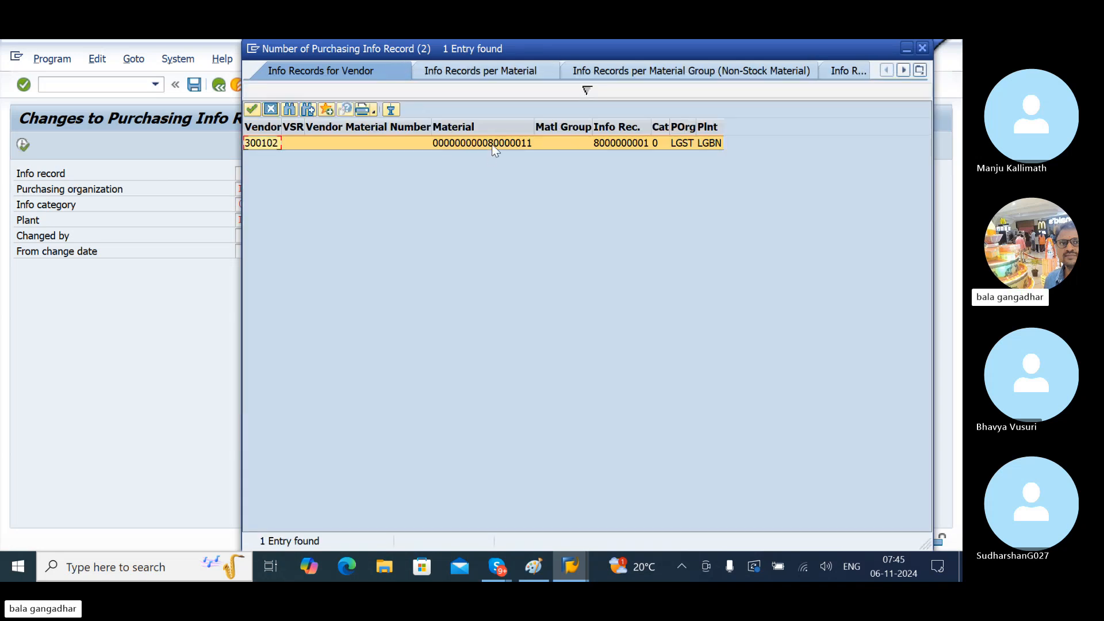
double_click(494, 143)
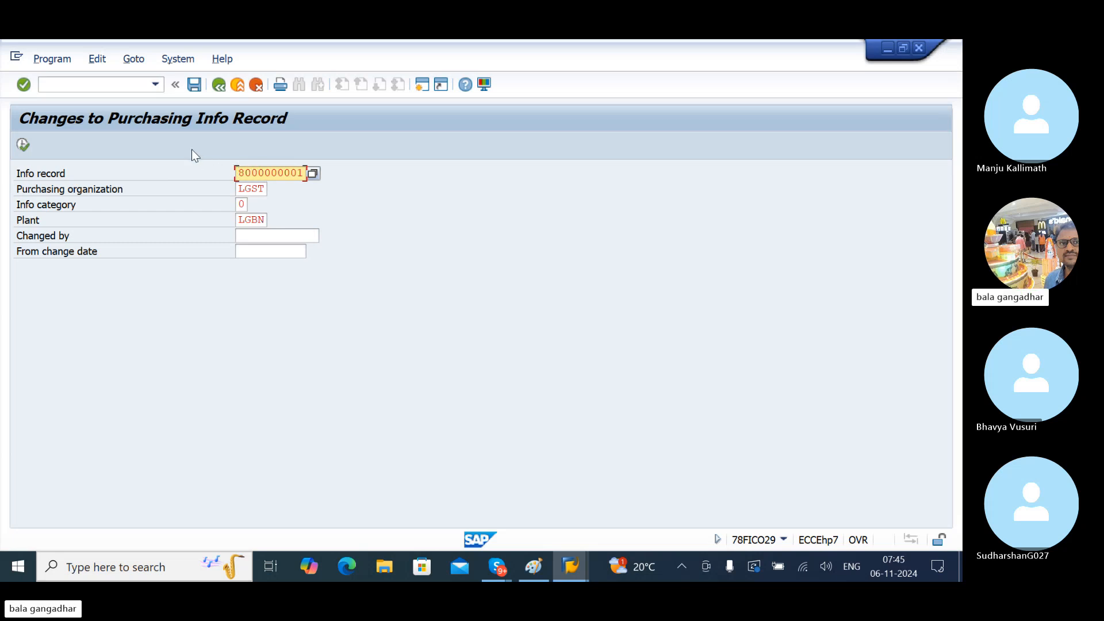
left_click(22, 142)
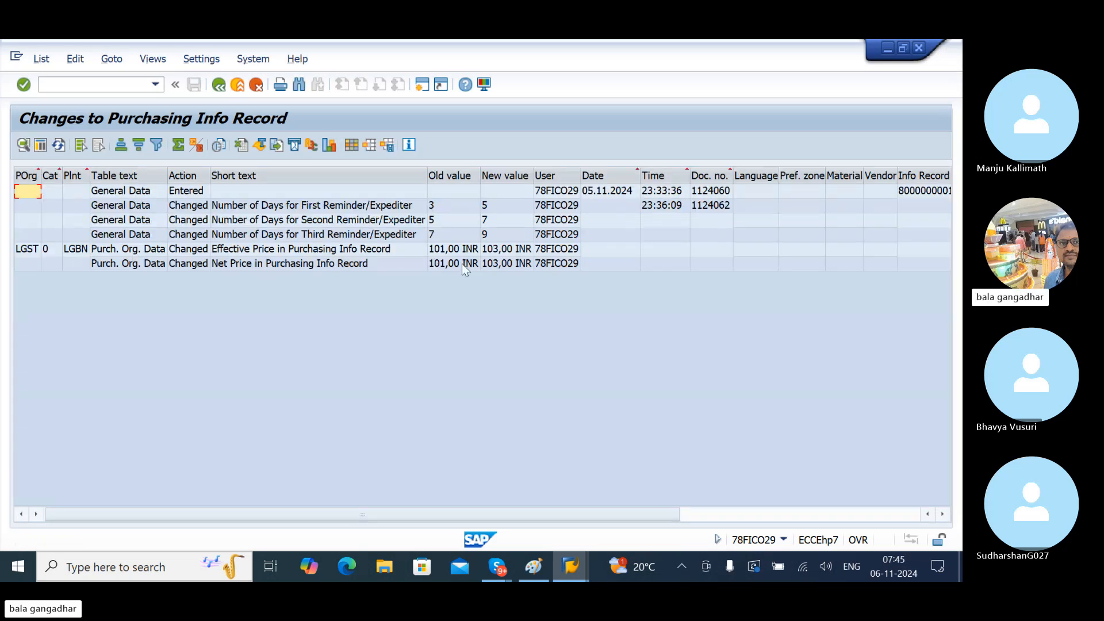
left_click(455, 179)
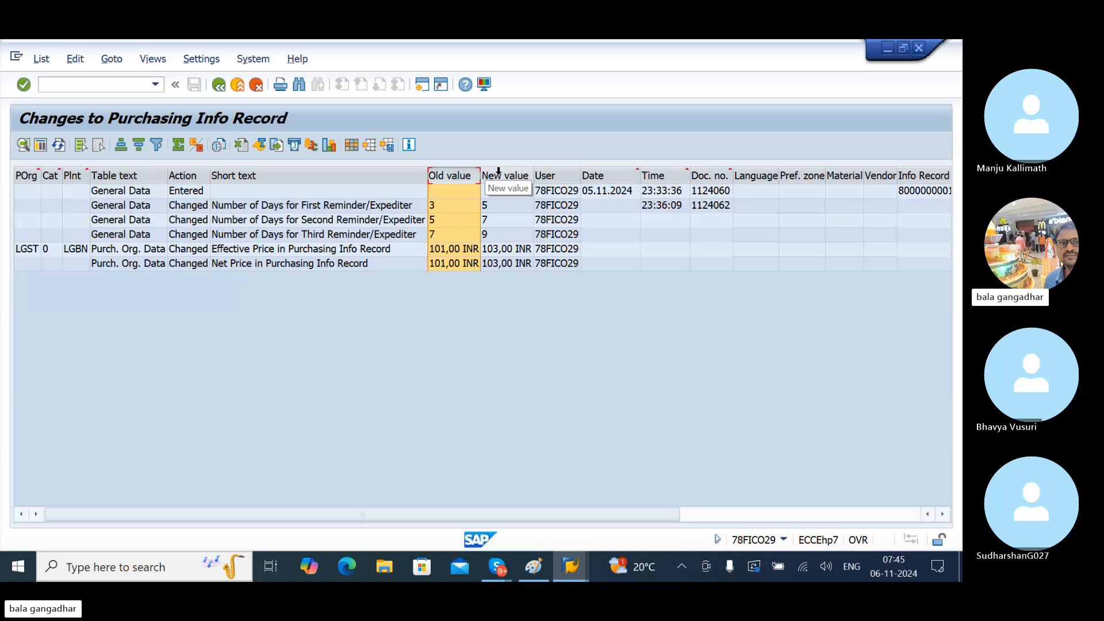
left_click(489, 176)
left_click(469, 181)
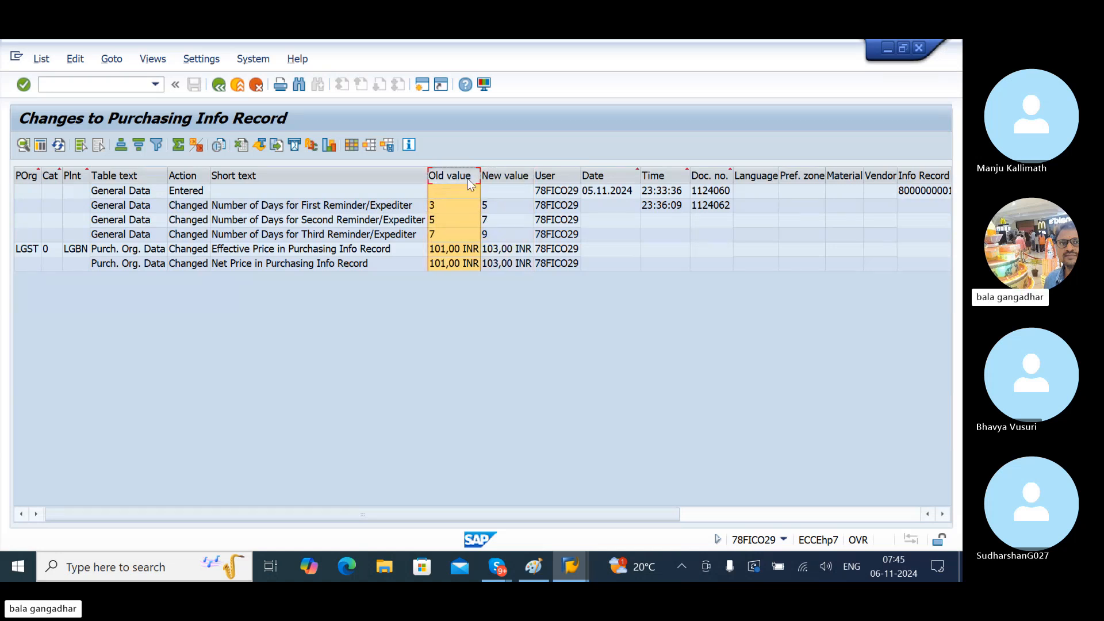
left_click(490, 207)
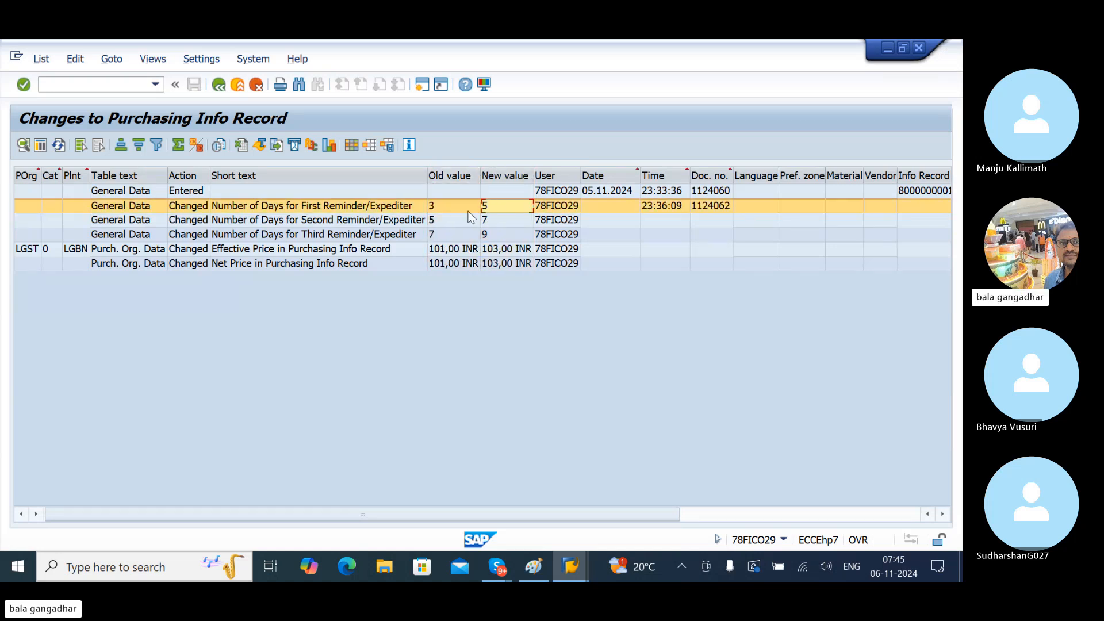
left_click(465, 220)
left_click(492, 221)
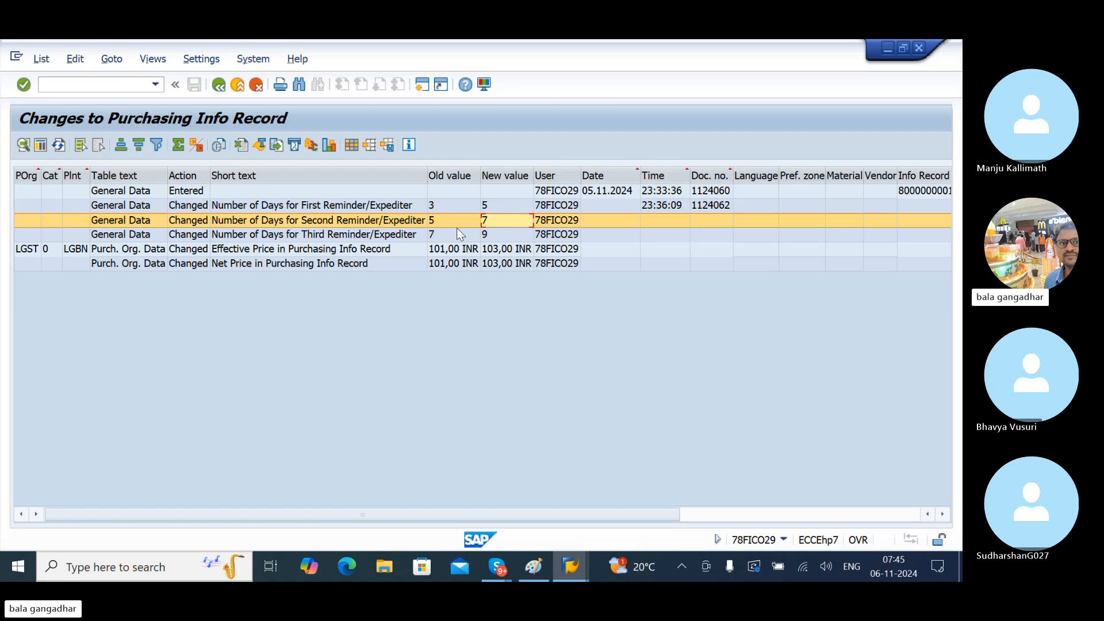
left_click(449, 250)
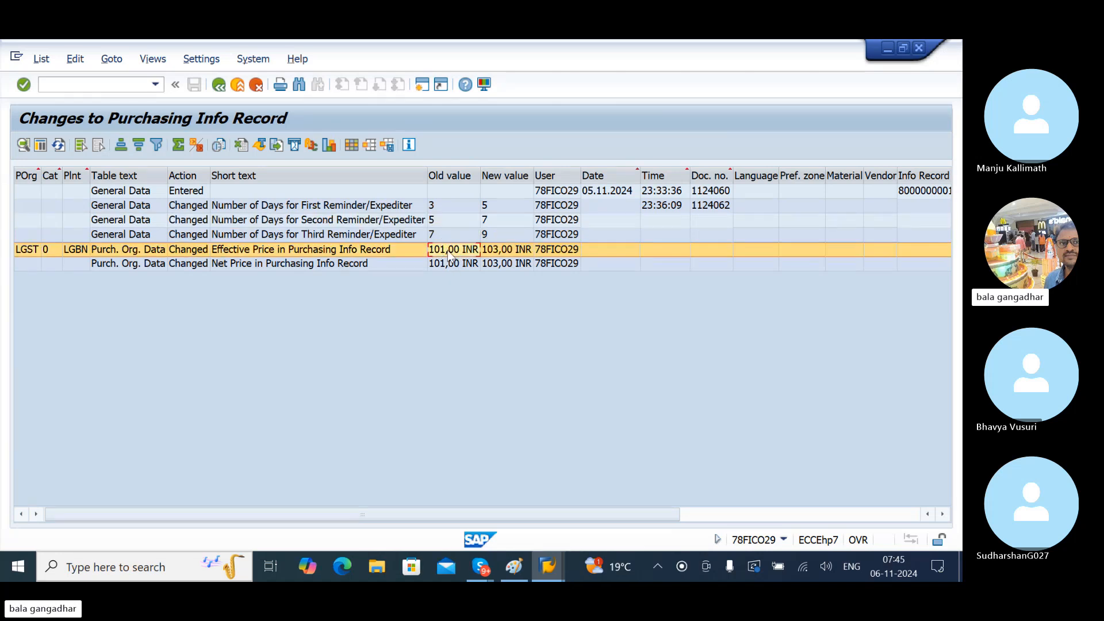
left_click(507, 257)
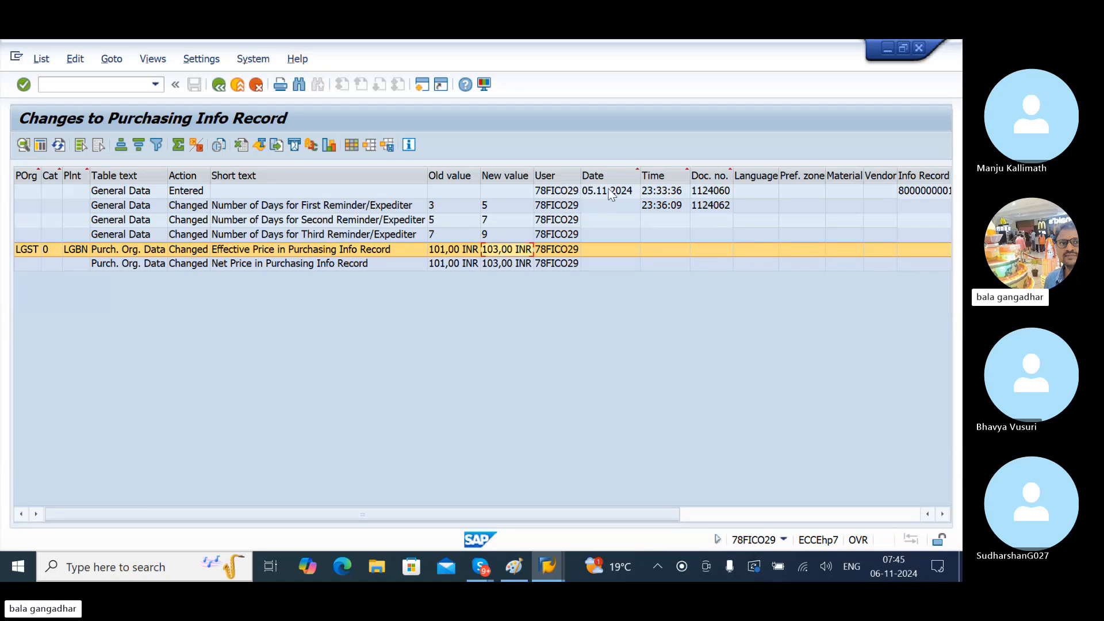
left_click(665, 208)
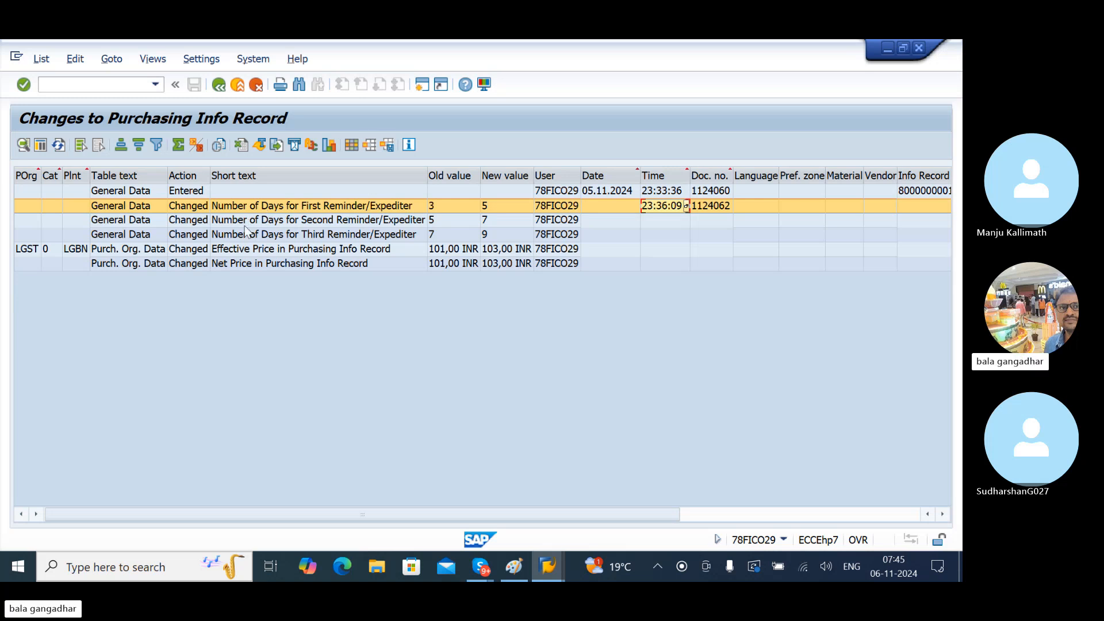
- Back out of the change history to Easy Access and select ME15 Flag for Deletion
left_click(214, 91)
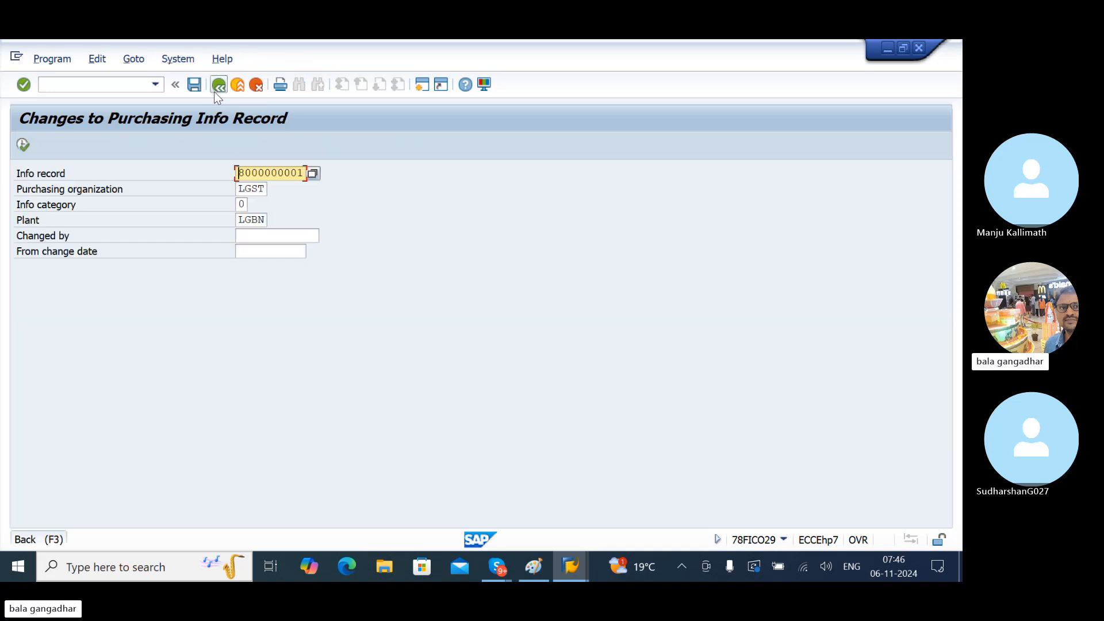
left_click(214, 91)
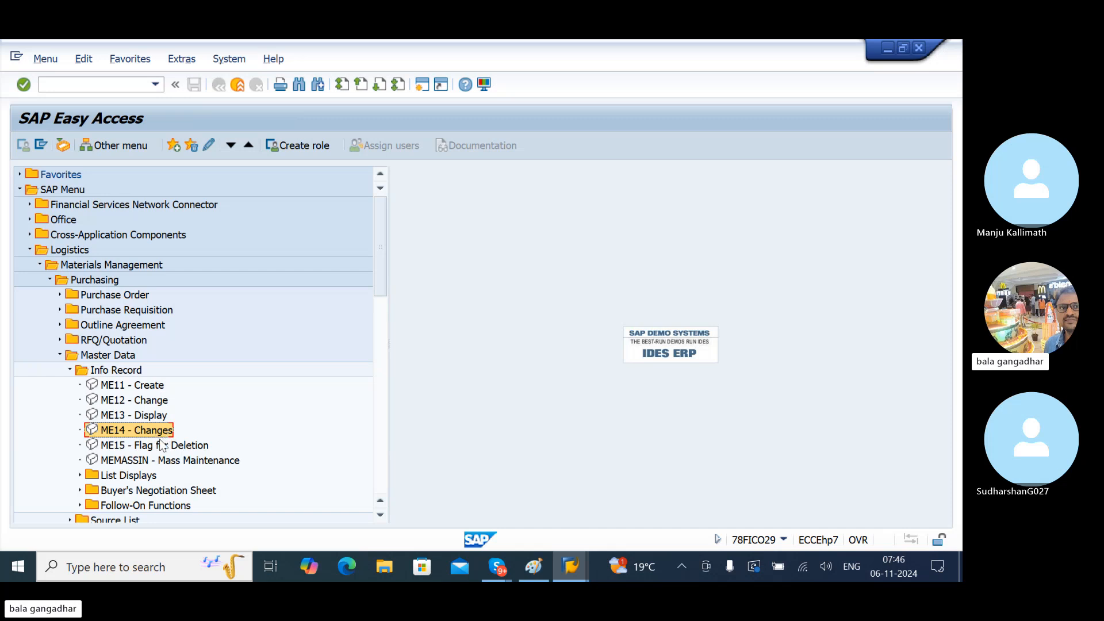
left_click(160, 451)
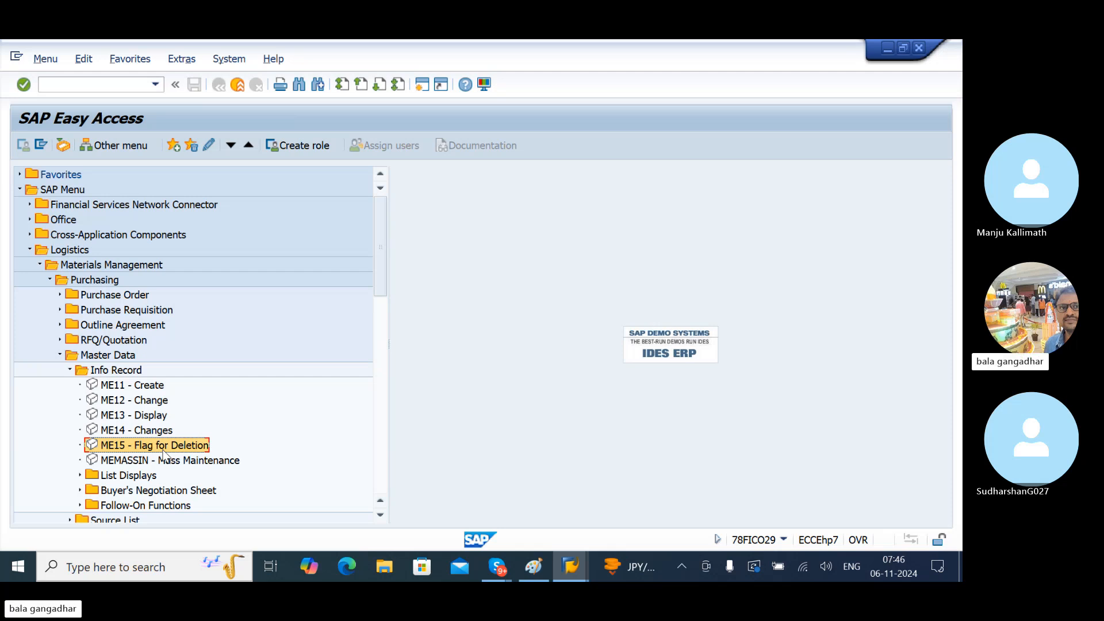
double_click(163, 450)
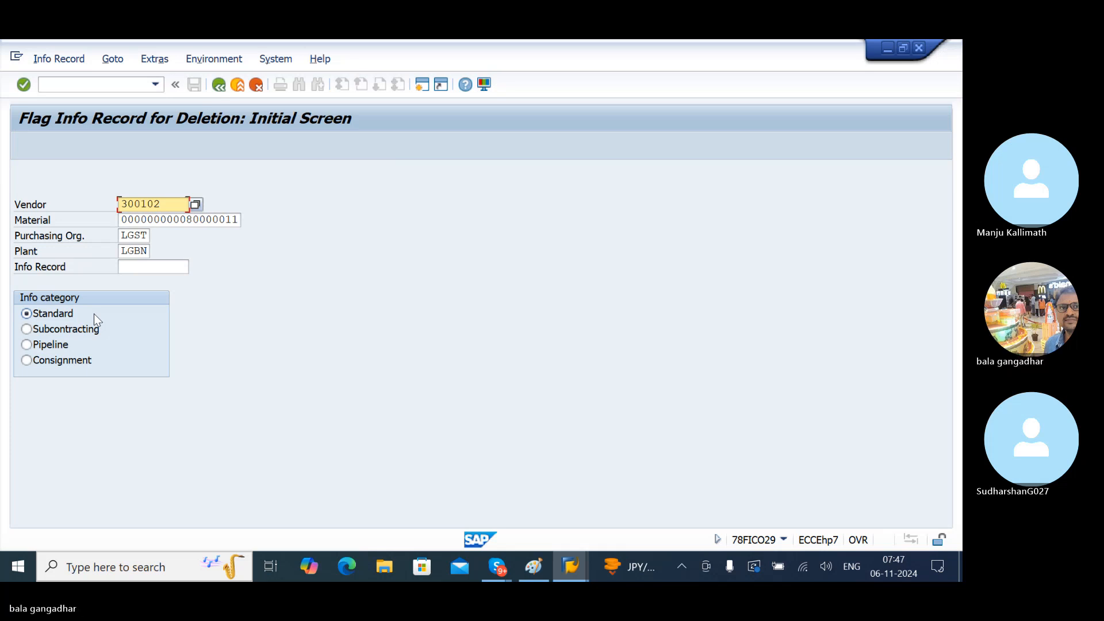
key("Return")
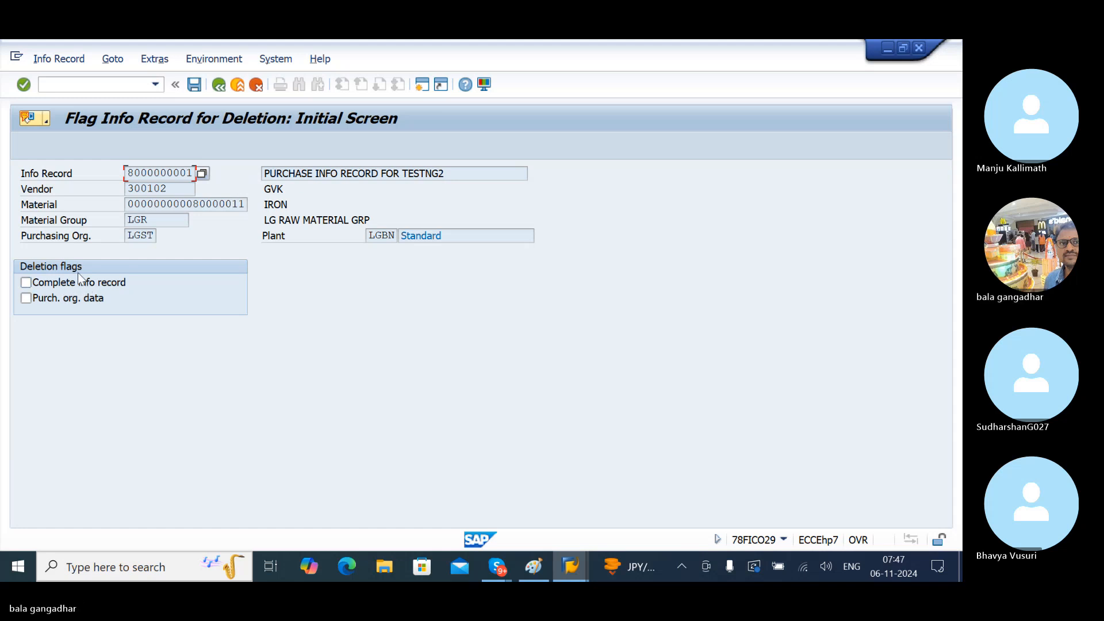
left_click(44, 288)
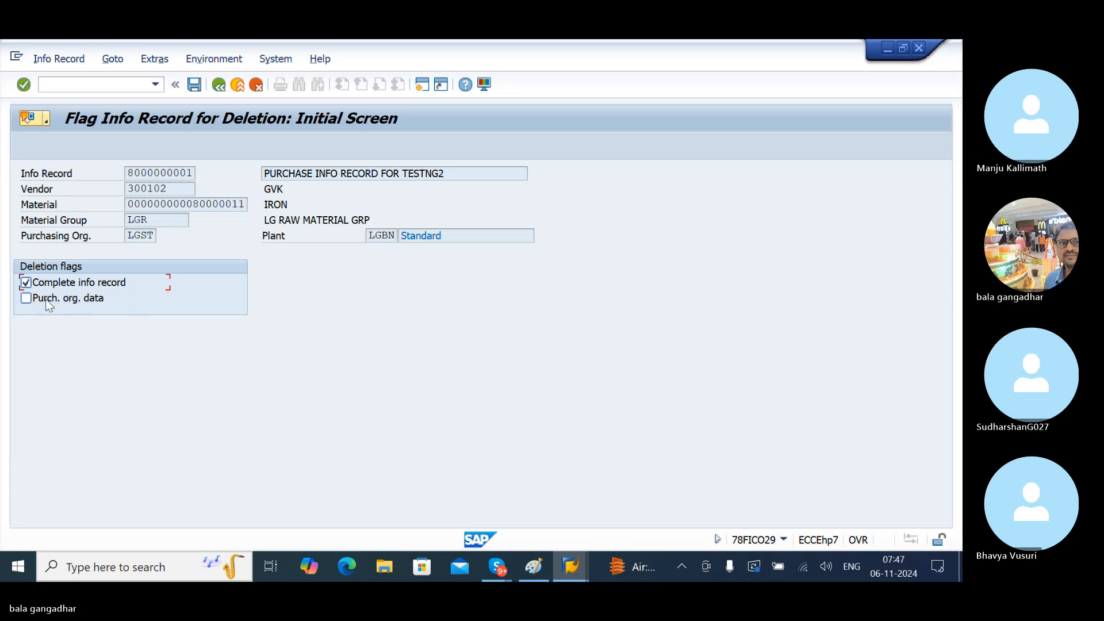
left_click(26, 298)
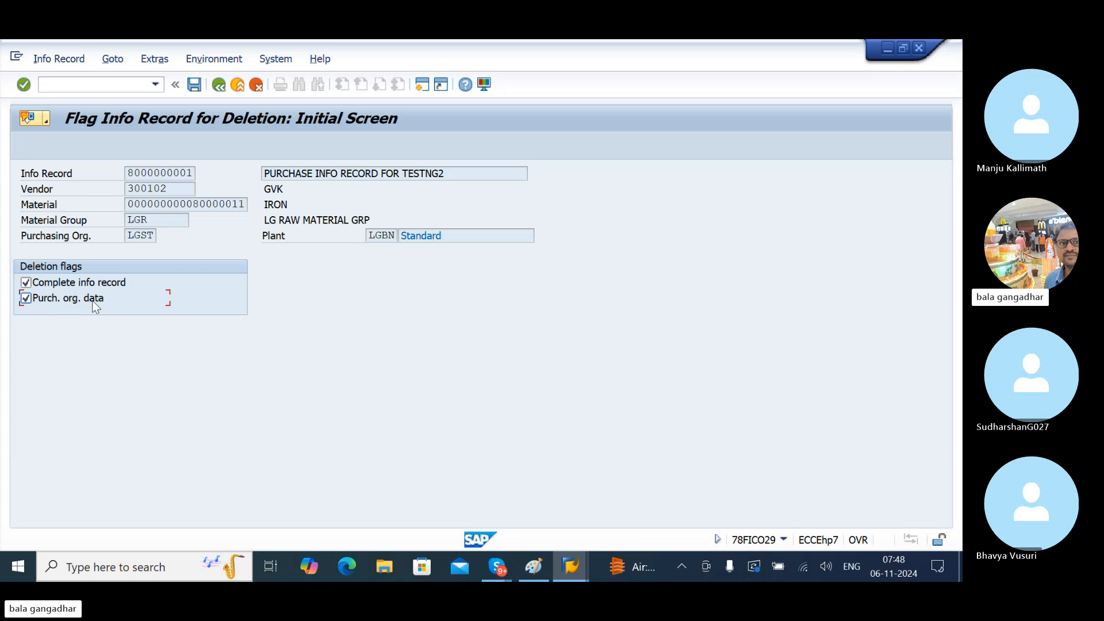
left_click(194, 85)
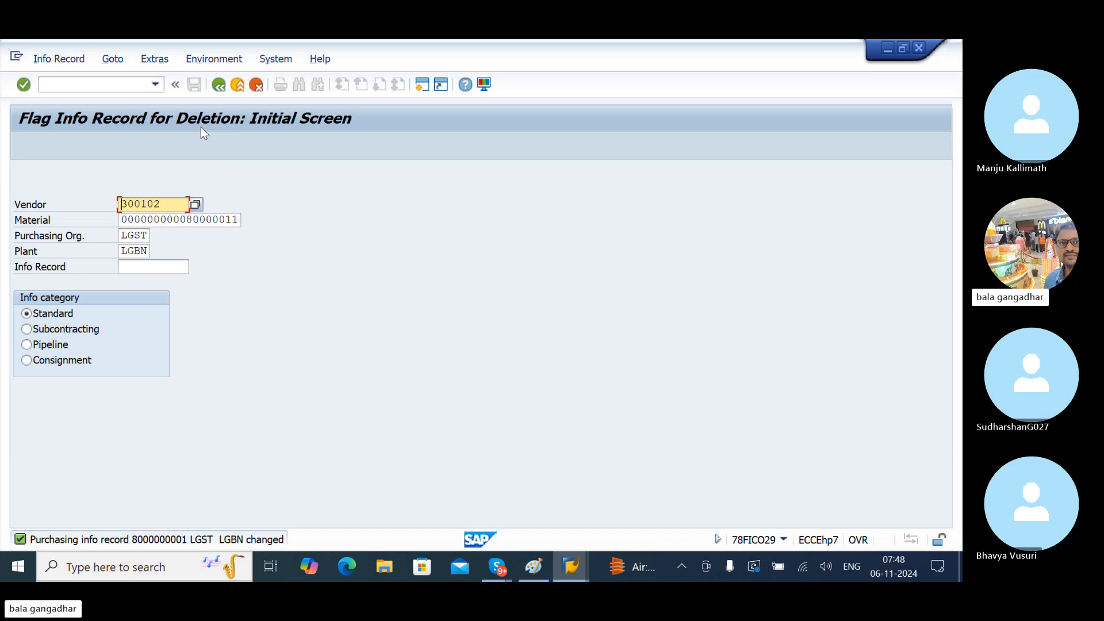
key("Return")
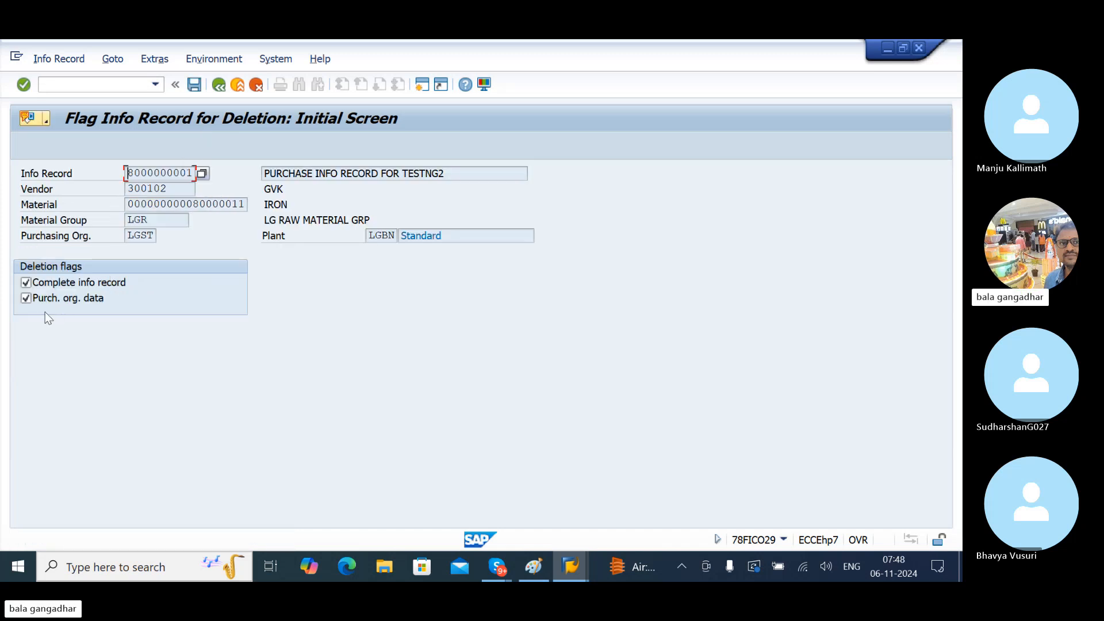
left_click(28, 284)
left_click(27, 297)
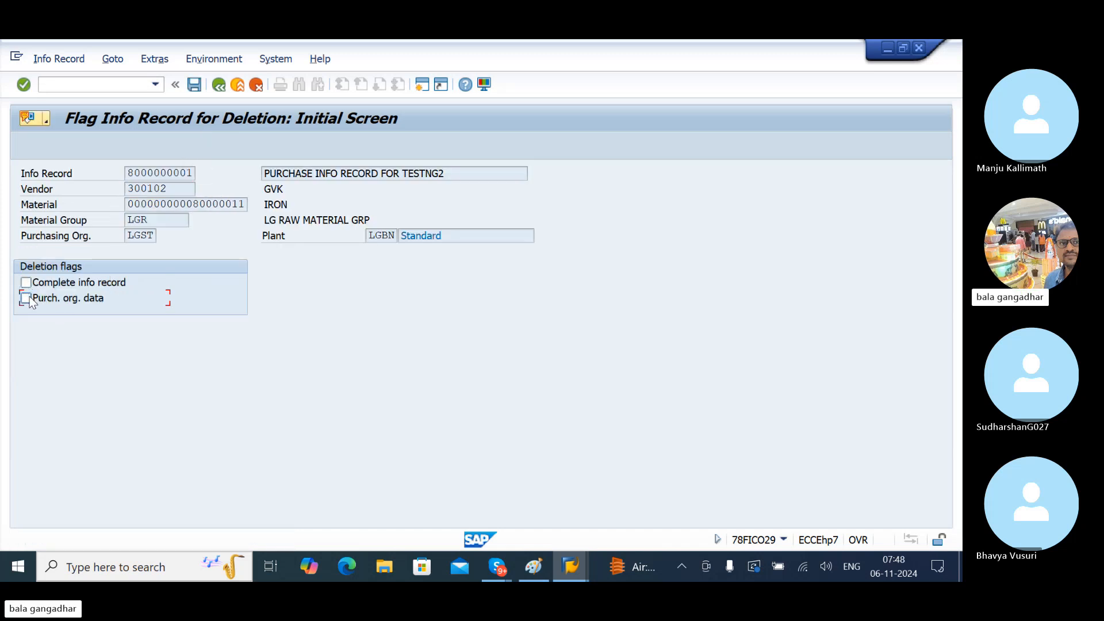
left_click(194, 85)
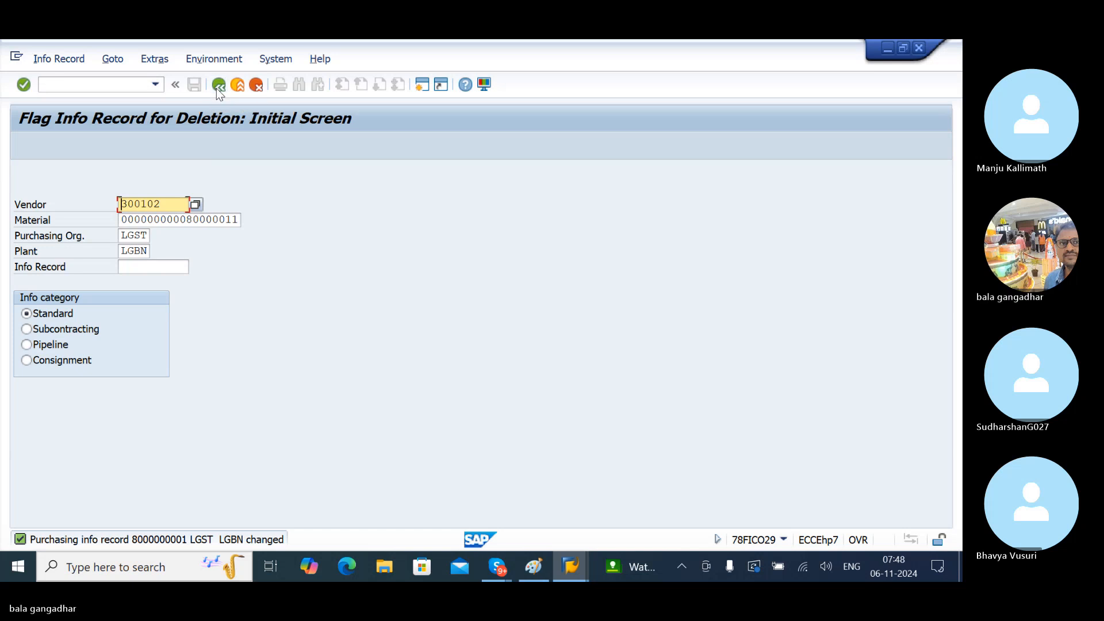
- Return to Easy Access, expand Info Record List Displays and select ME1L By Vendor
left_click(218, 87)
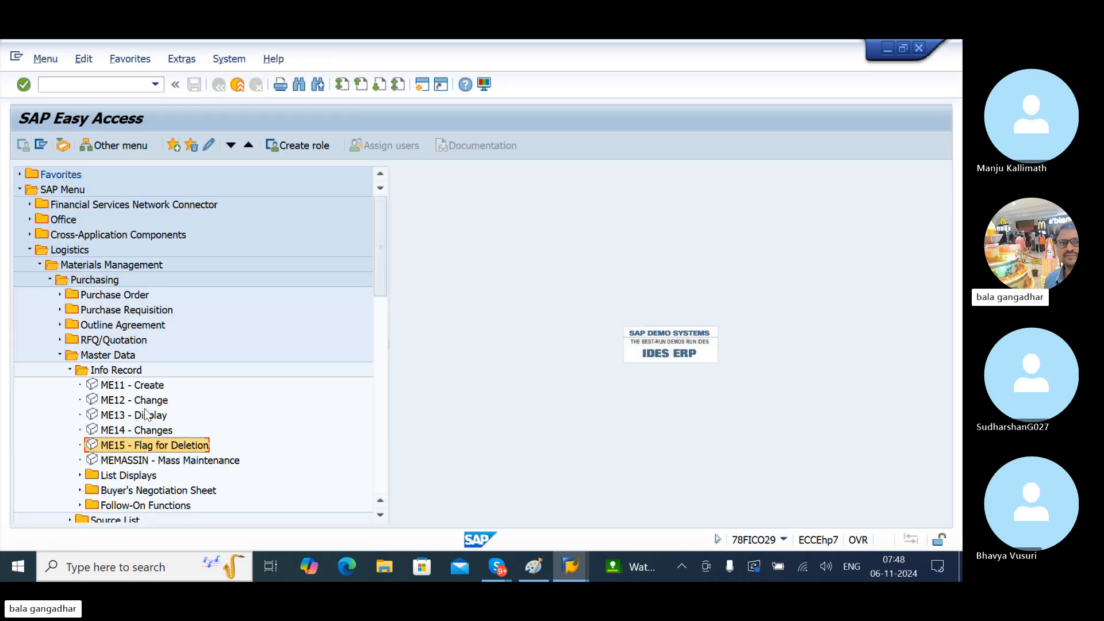
left_click(80, 476)
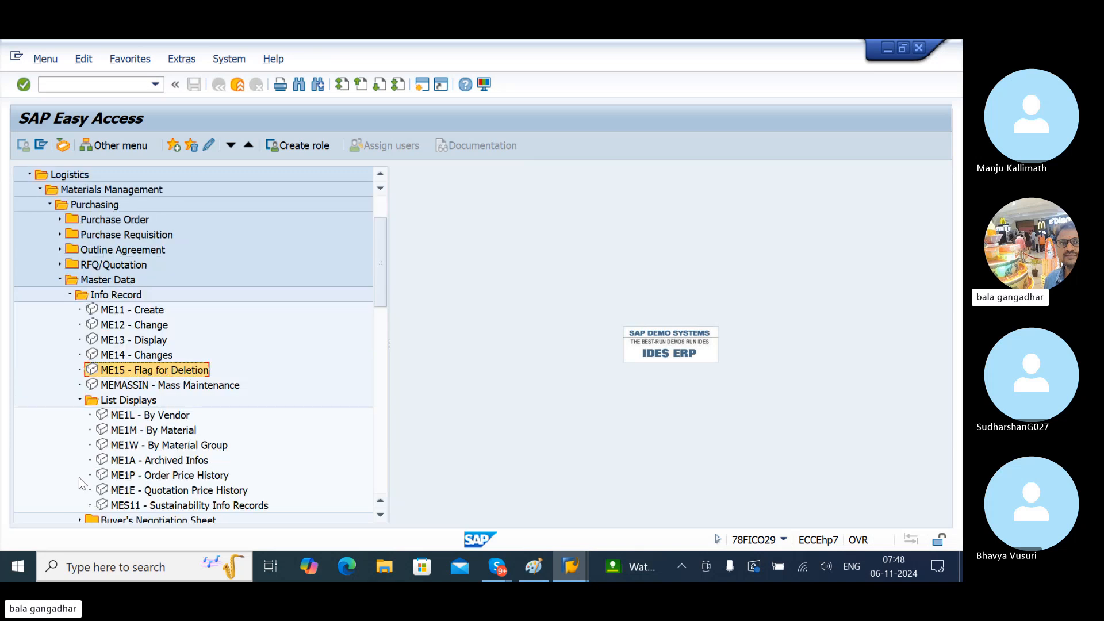
left_click(127, 404)
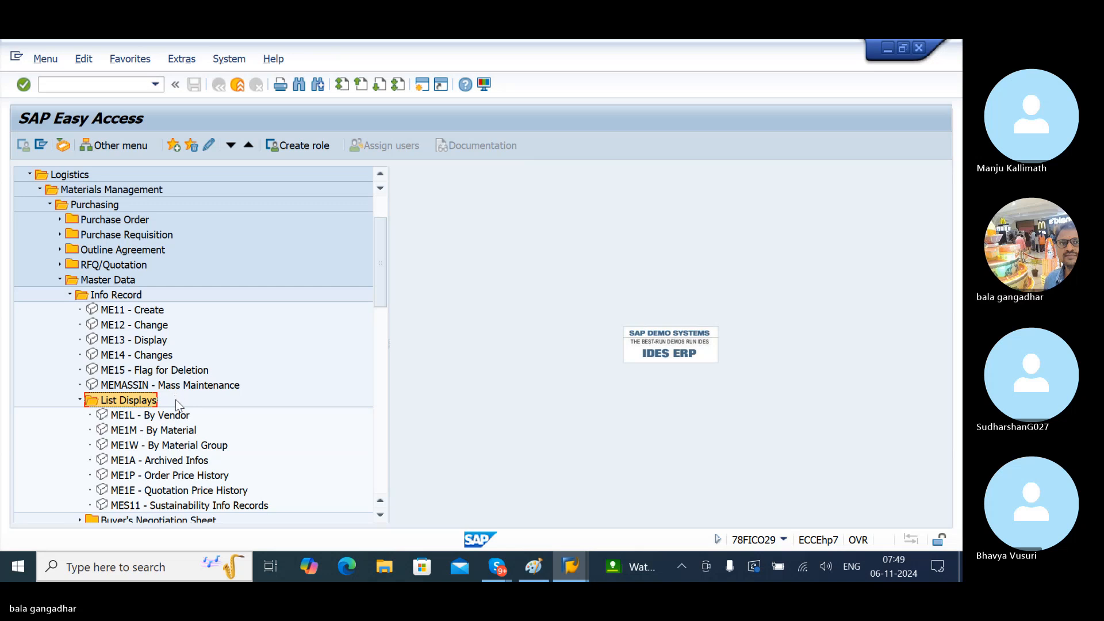
left_click(141, 419)
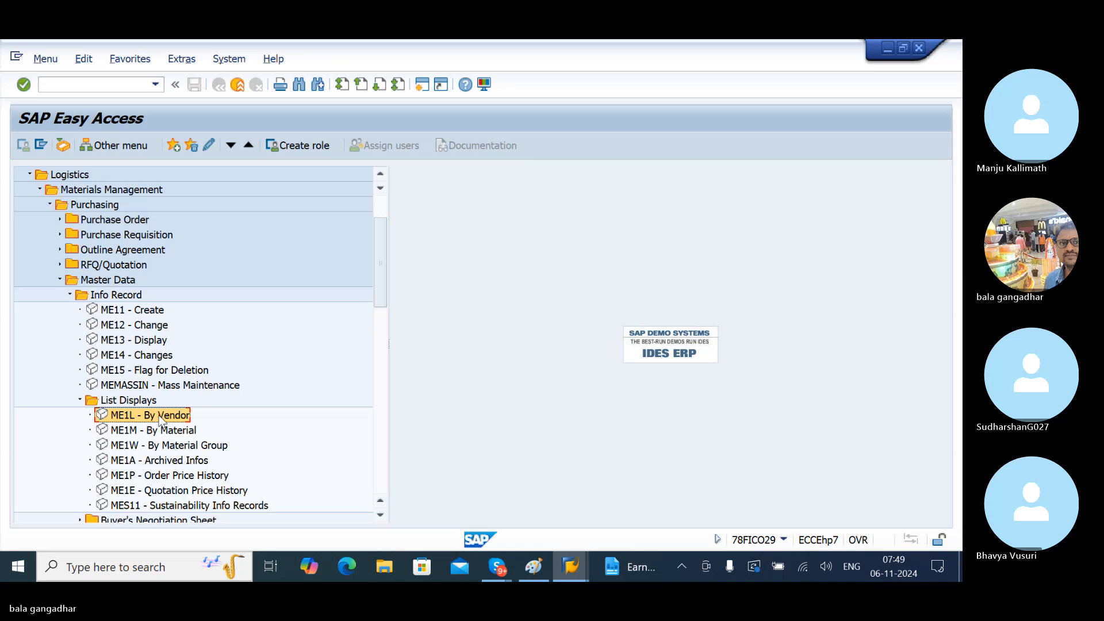
- Run ME1L for all vendors in plant LGBN, without the purchasing-org-data-only restriction
double_click(160, 415)
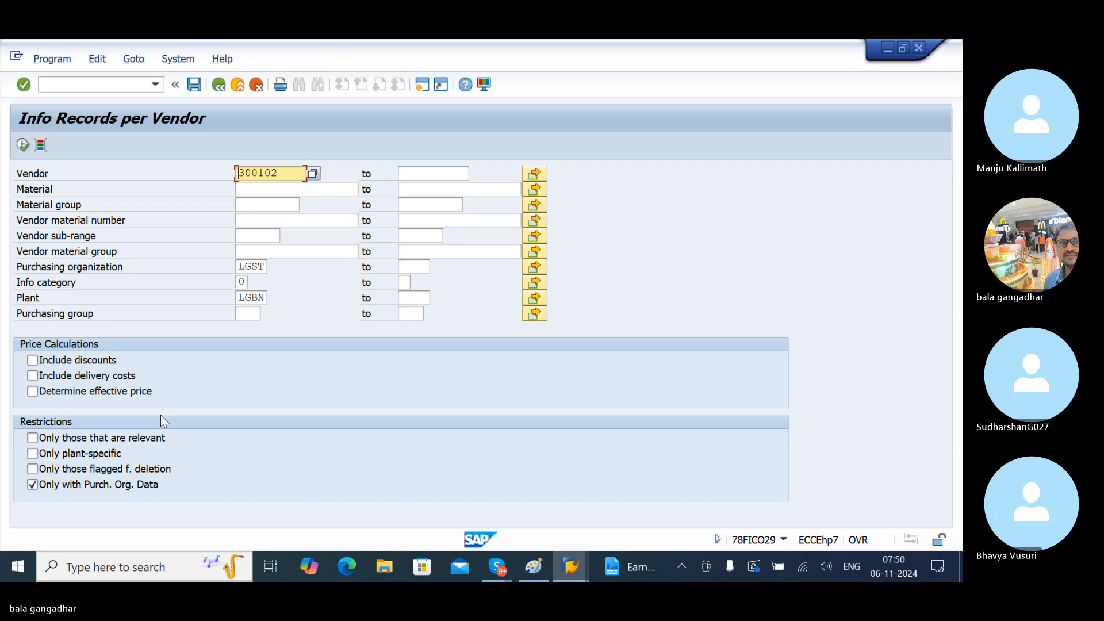
left_click(276, 172)
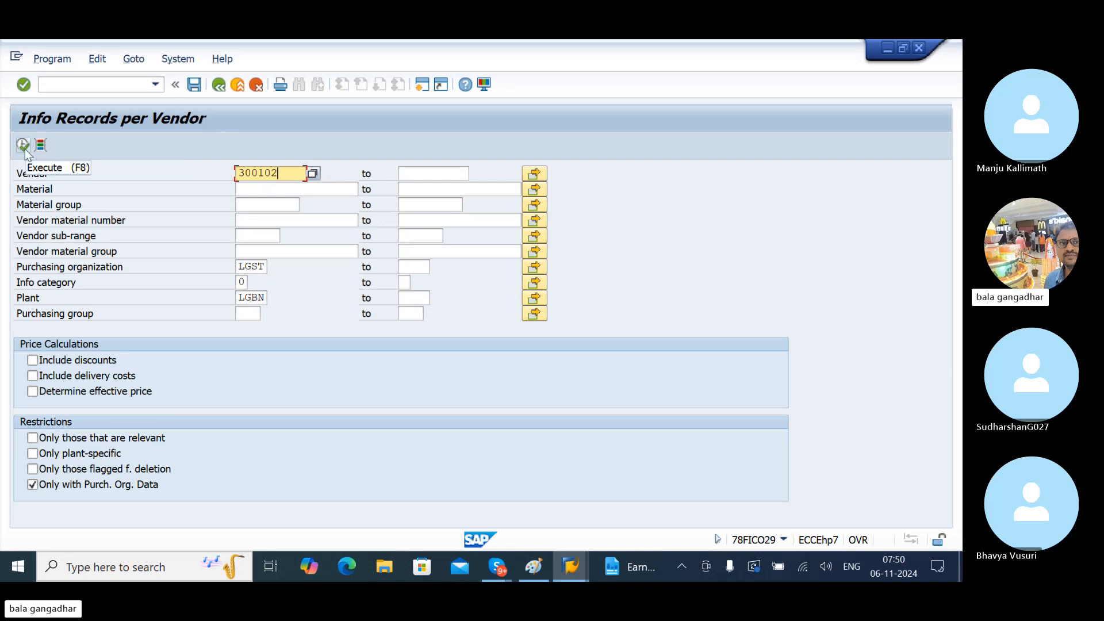
key("BackSpace")
key("BackSpace")
key("BackSpace")
key("BackSpace")
key("BackSpace")
key("BackSpace")
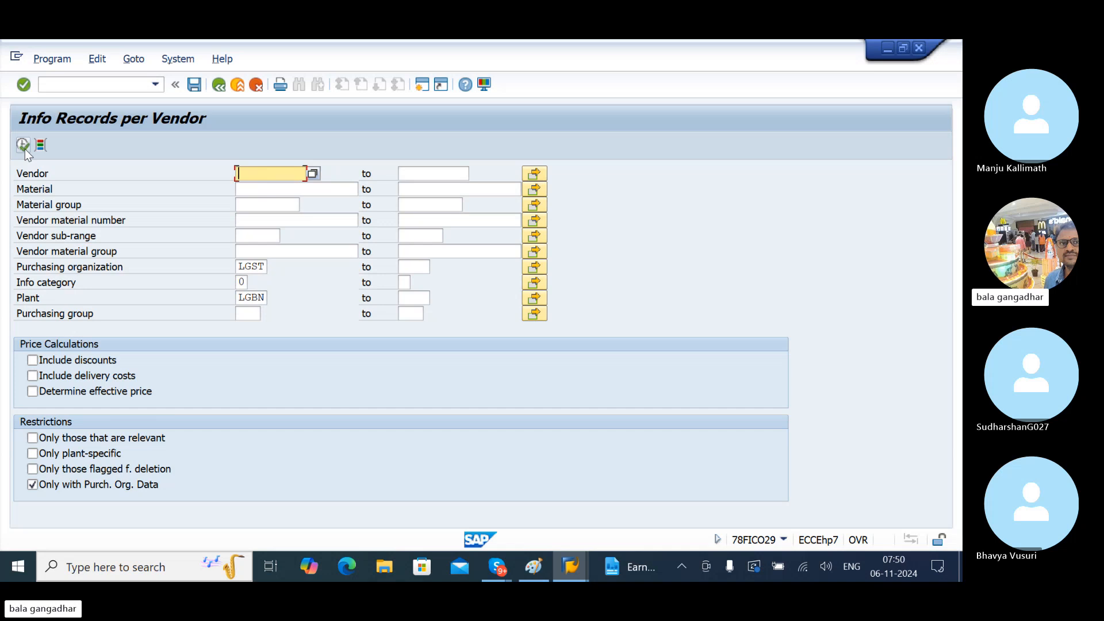
left_click(245, 297)
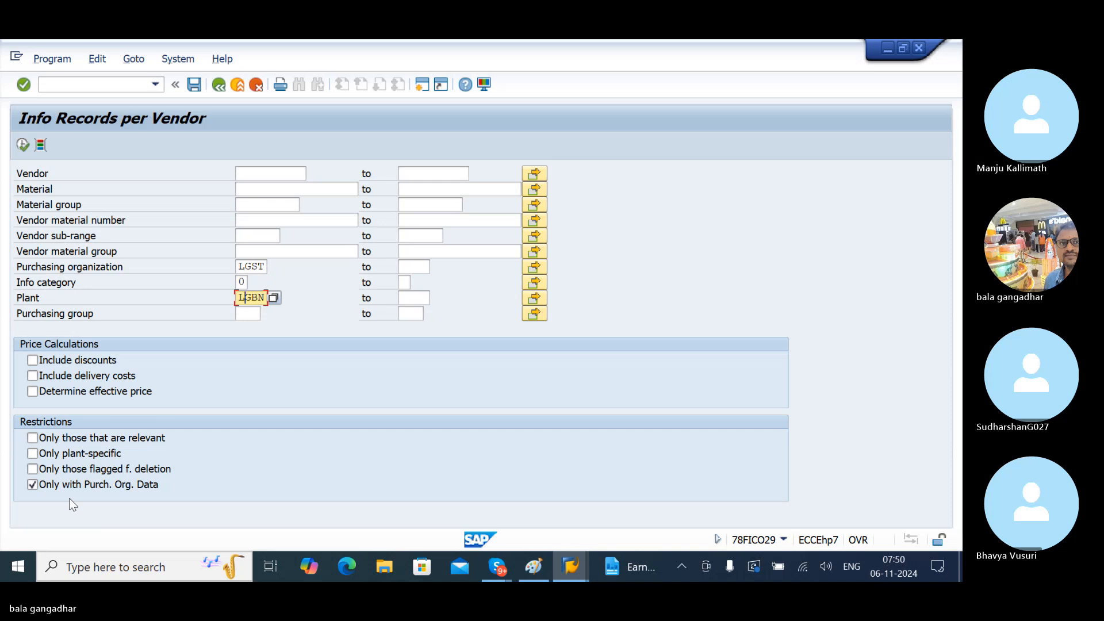
left_click(33, 486)
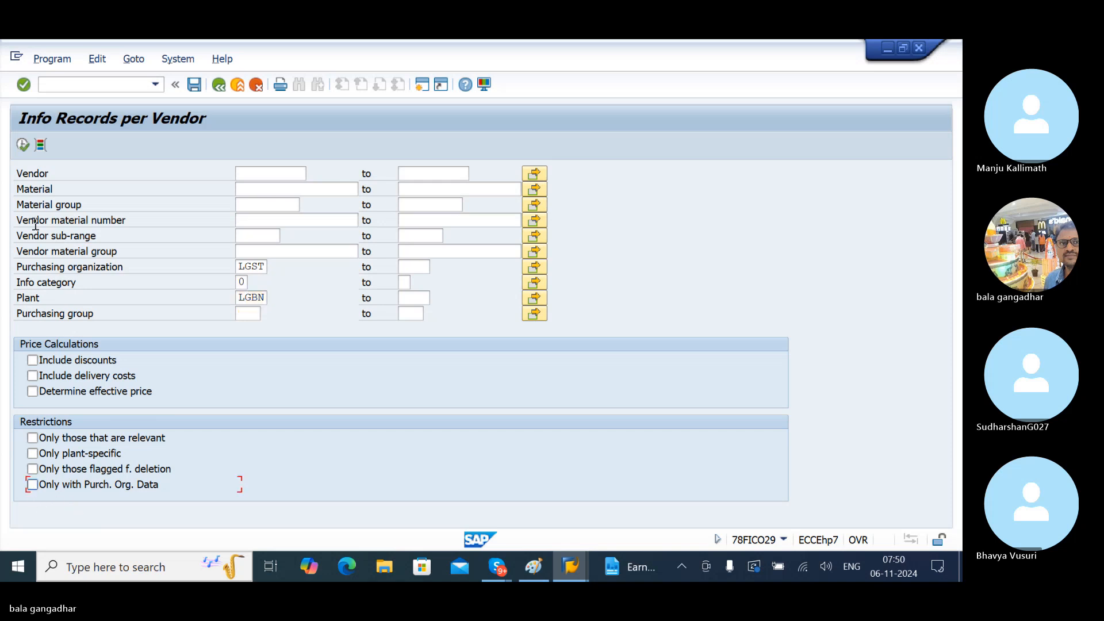
left_click(24, 146)
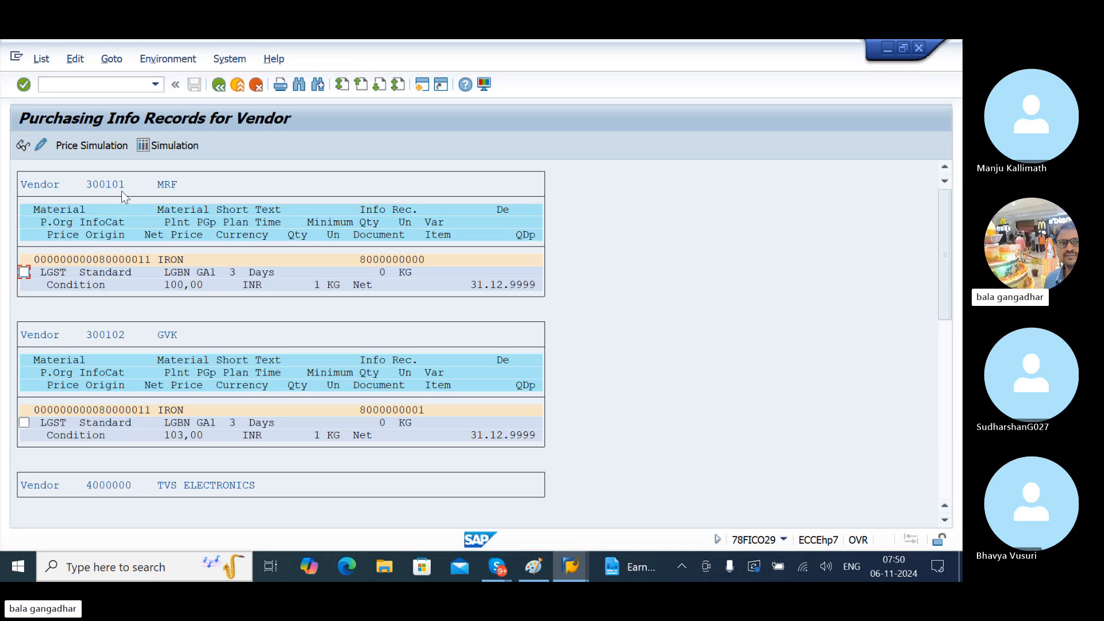
- Mark the IRON info records of vendors 300102 and 300101 in the list
left_click(181, 283)
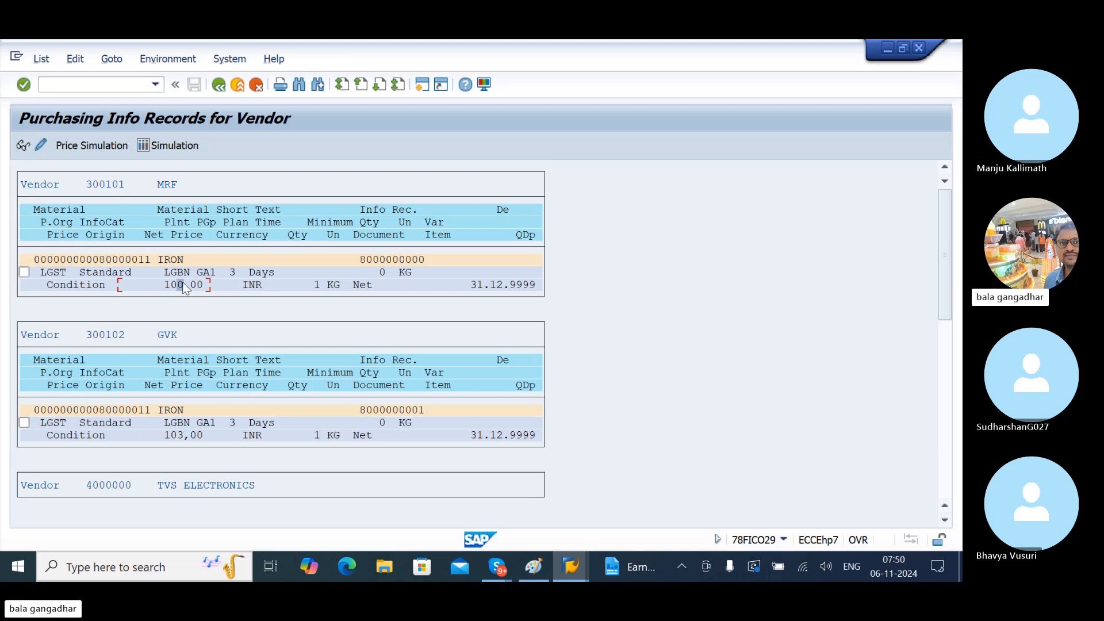
left_click(182, 425)
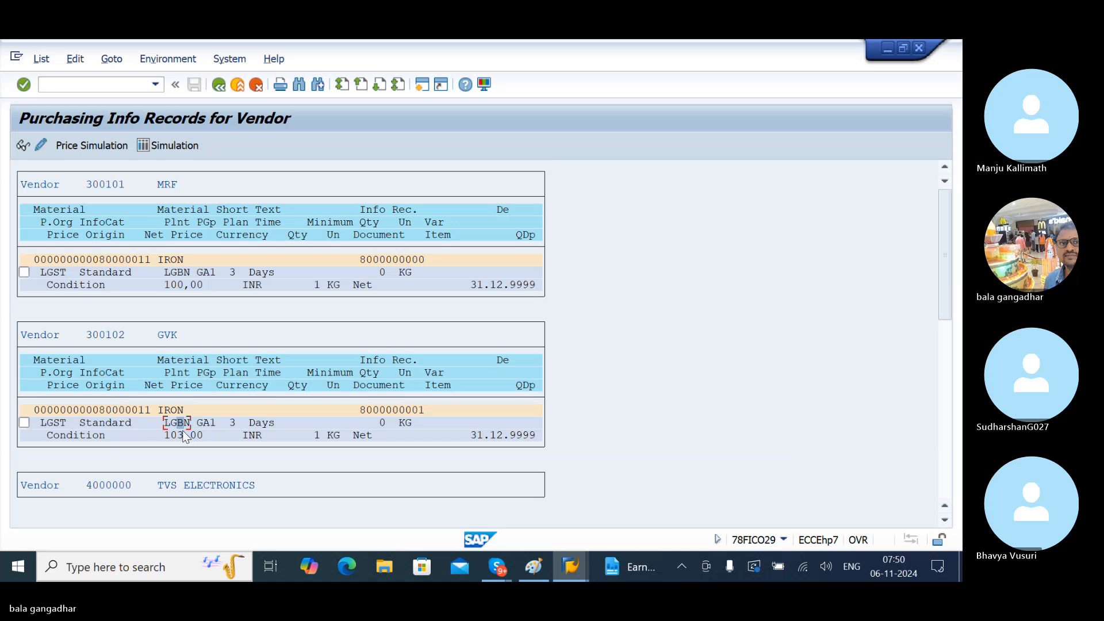
left_click(24, 423)
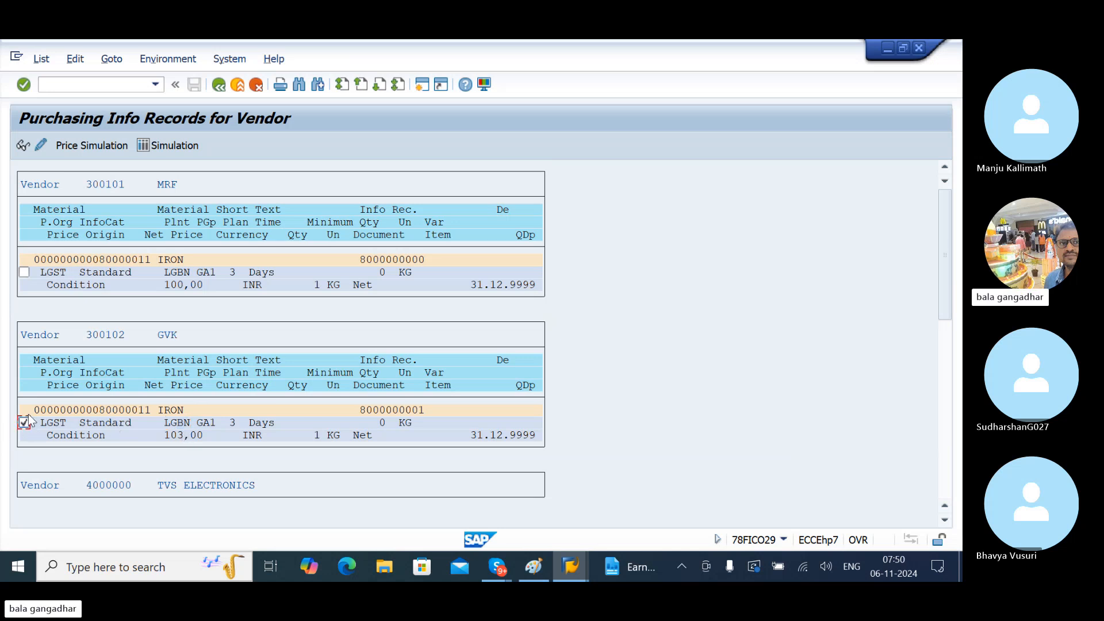
left_click(24, 273)
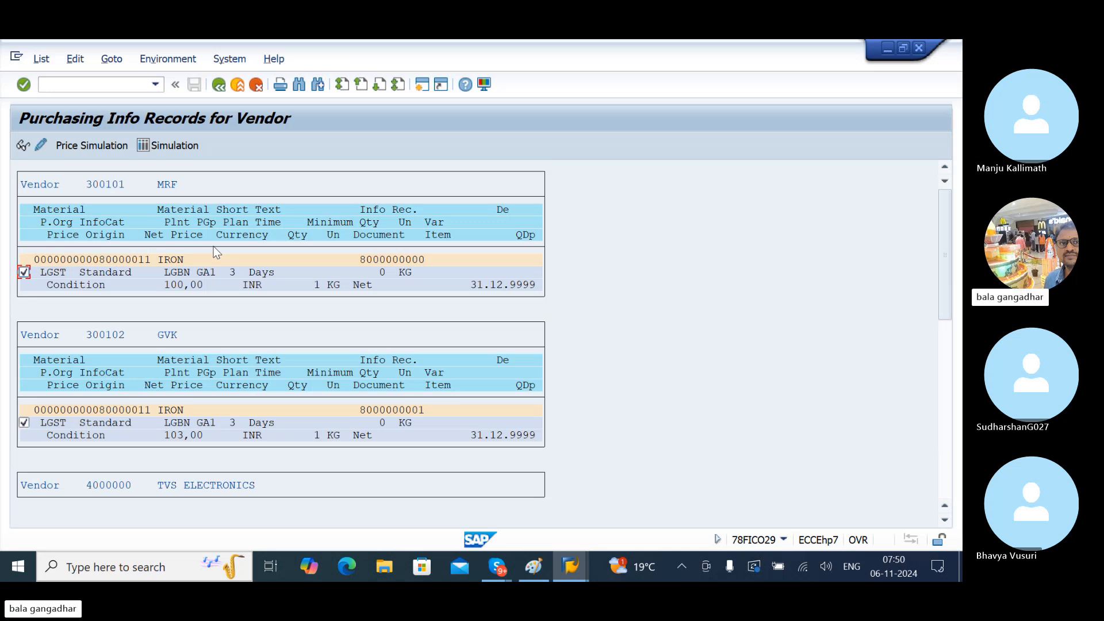
- Simulate prices with default date and quantity: 100,00 INR versus 103,00 INR per KG
left_click(92, 146)
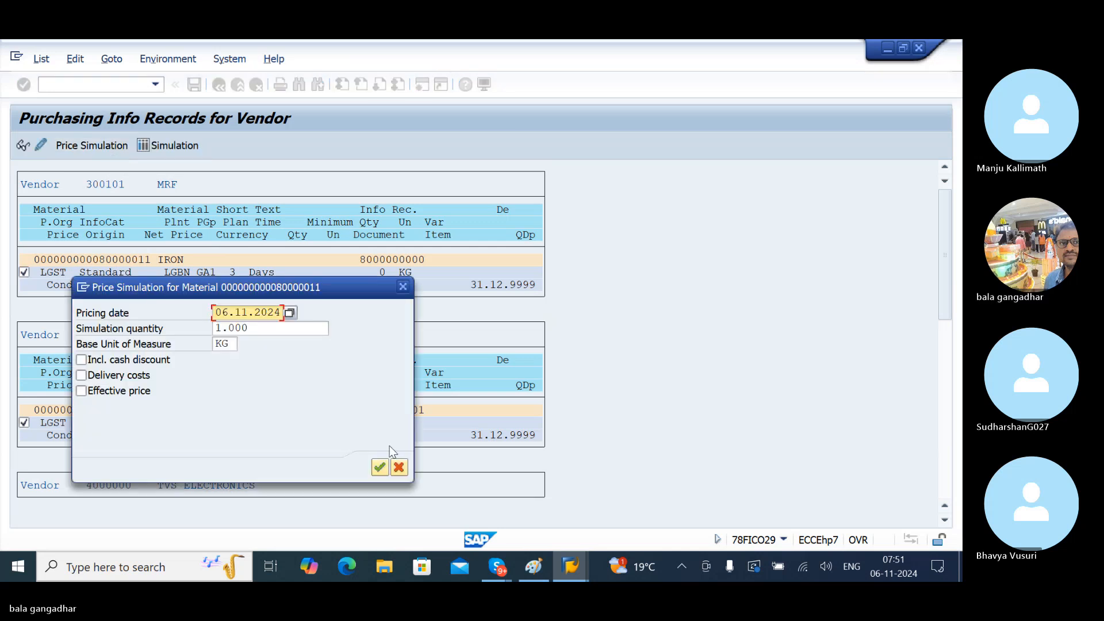
left_click(379, 467)
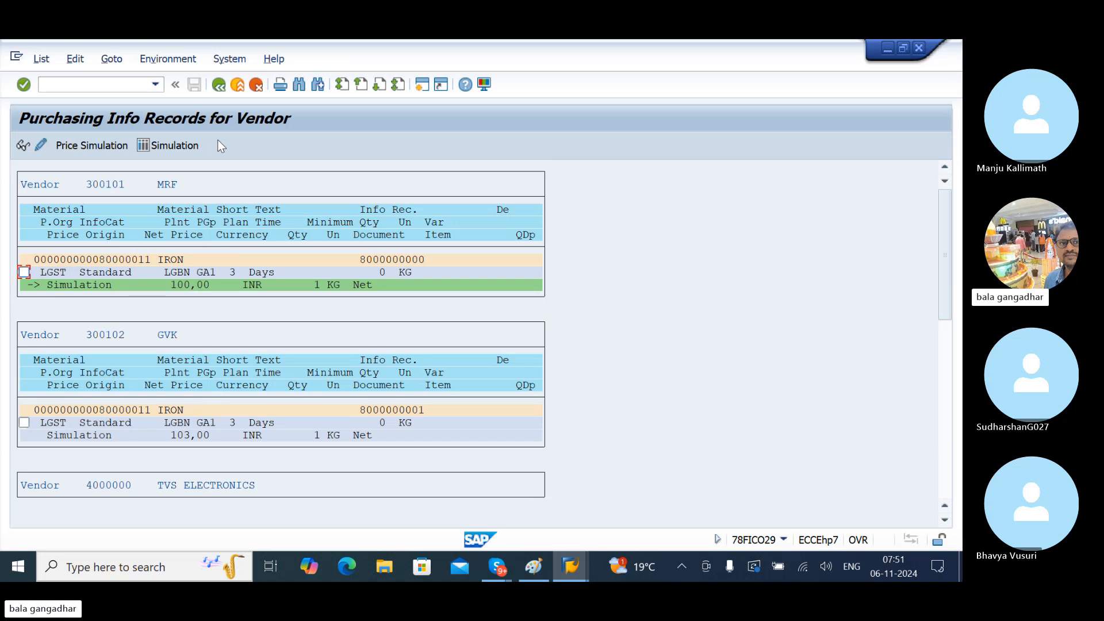
- Return to Easy Access and reopen ME1L Info Records per Vendor with vendor empty
left_click(223, 94)
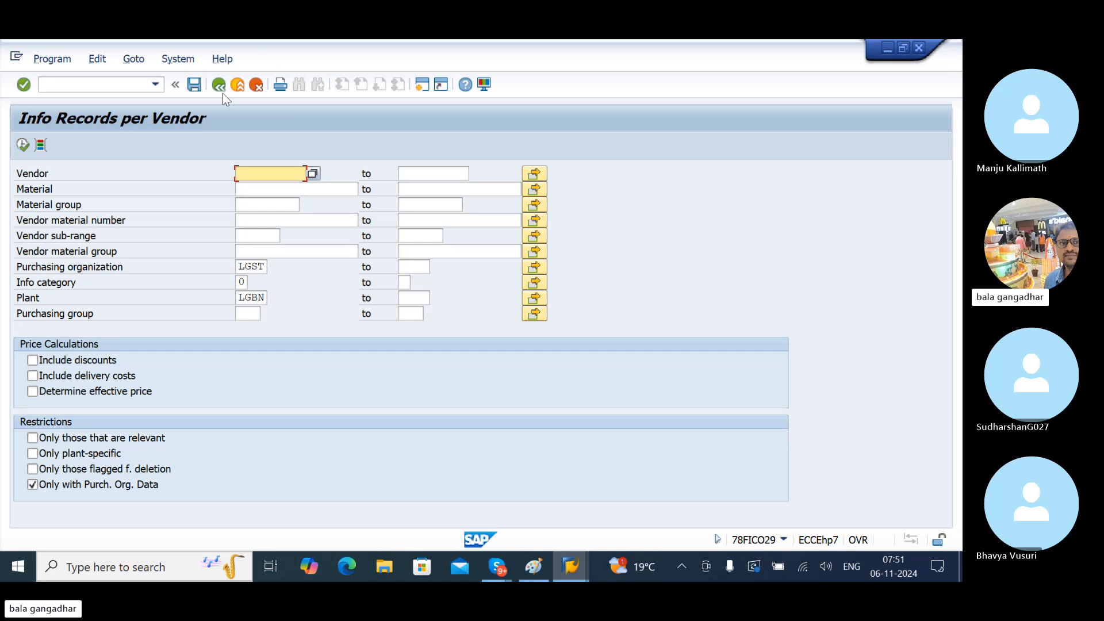
left_click(223, 93)
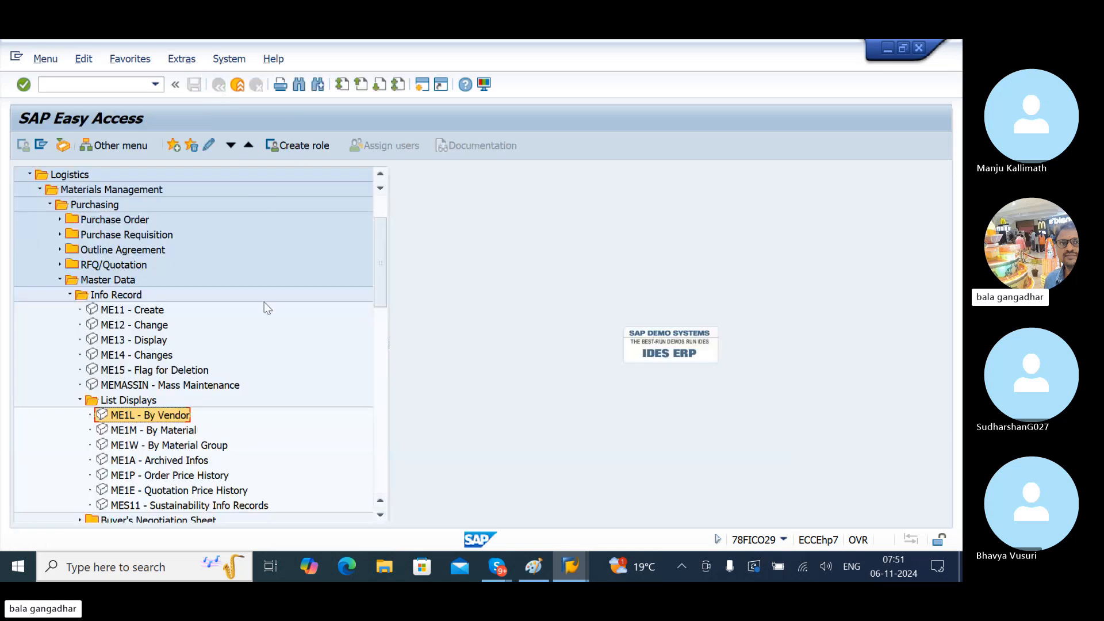
double_click(149, 416)
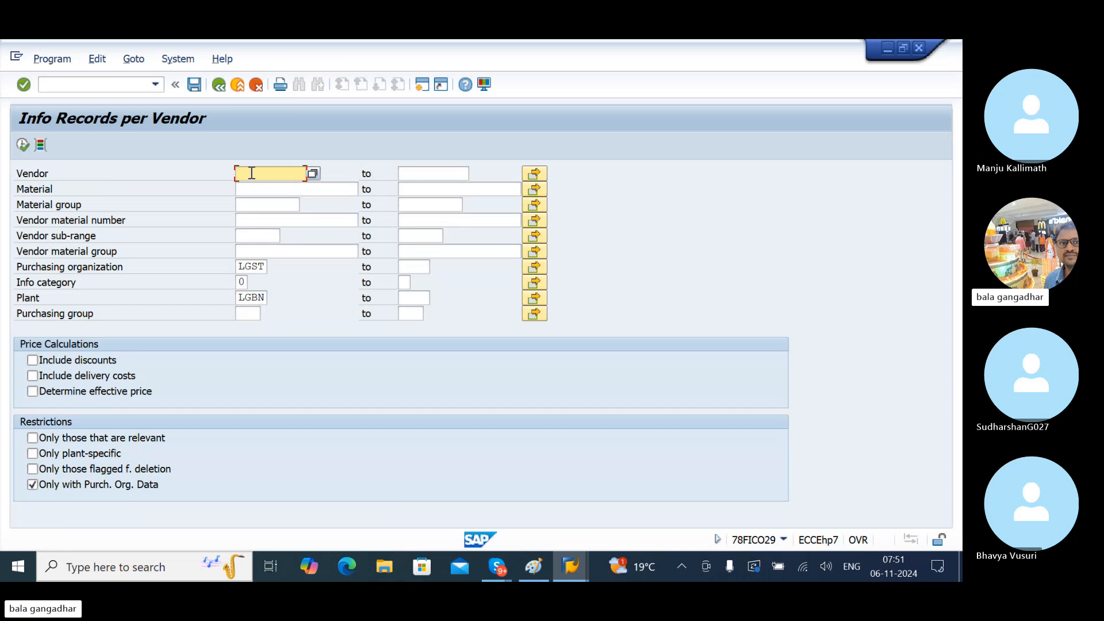
- In a new session, run ME1M to list IRON's info records from vendors 300101 and 300102
left_click(425, 85)
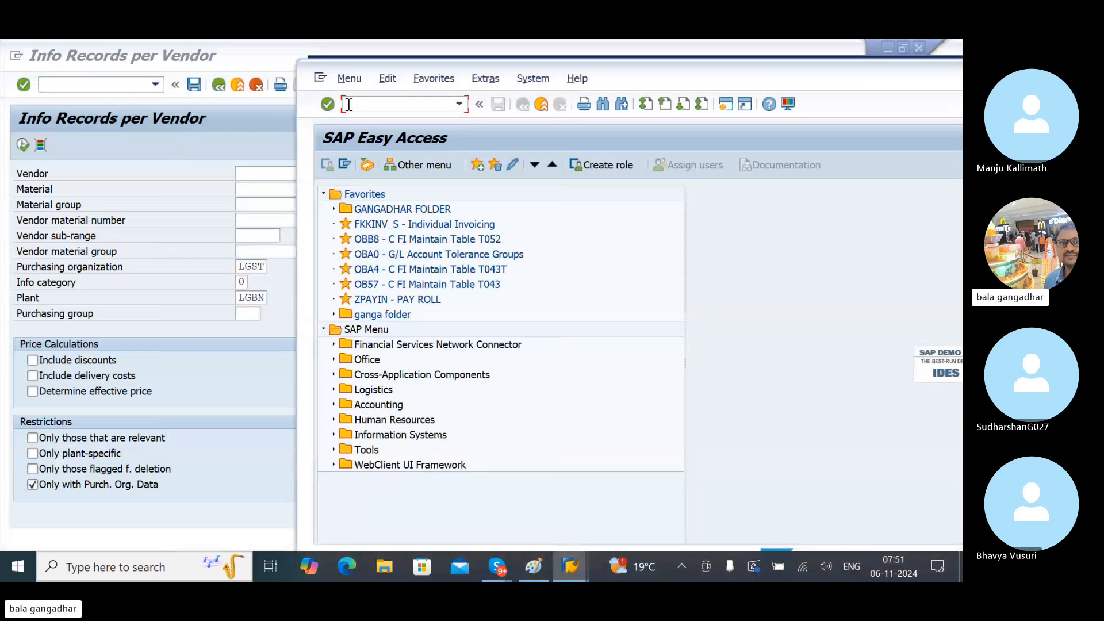
type("ME1M")
key("Return")
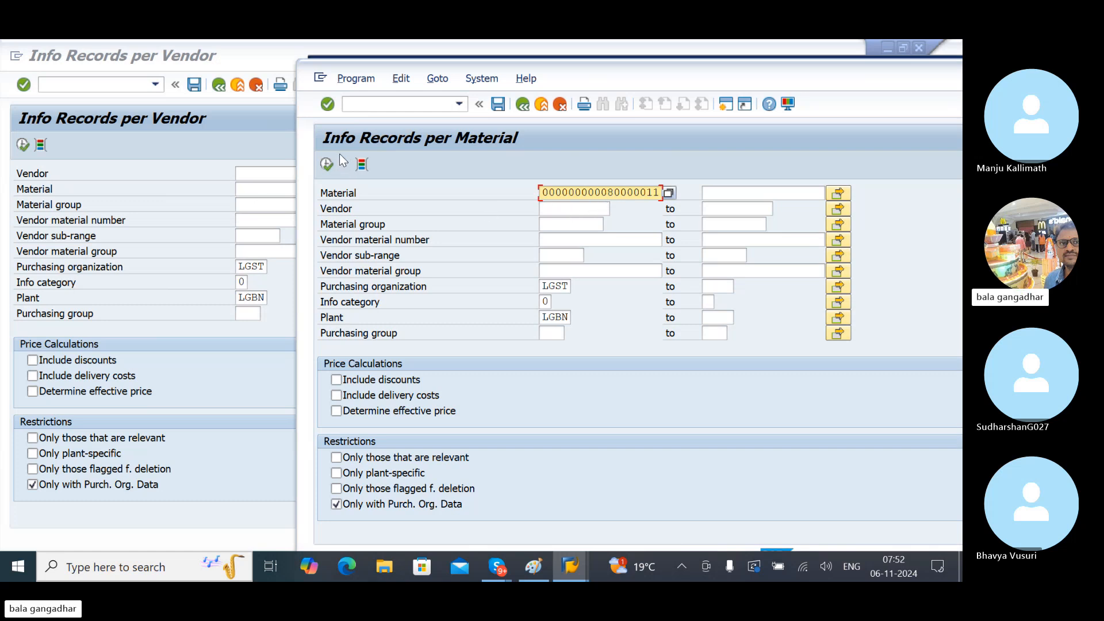
left_click(327, 165)
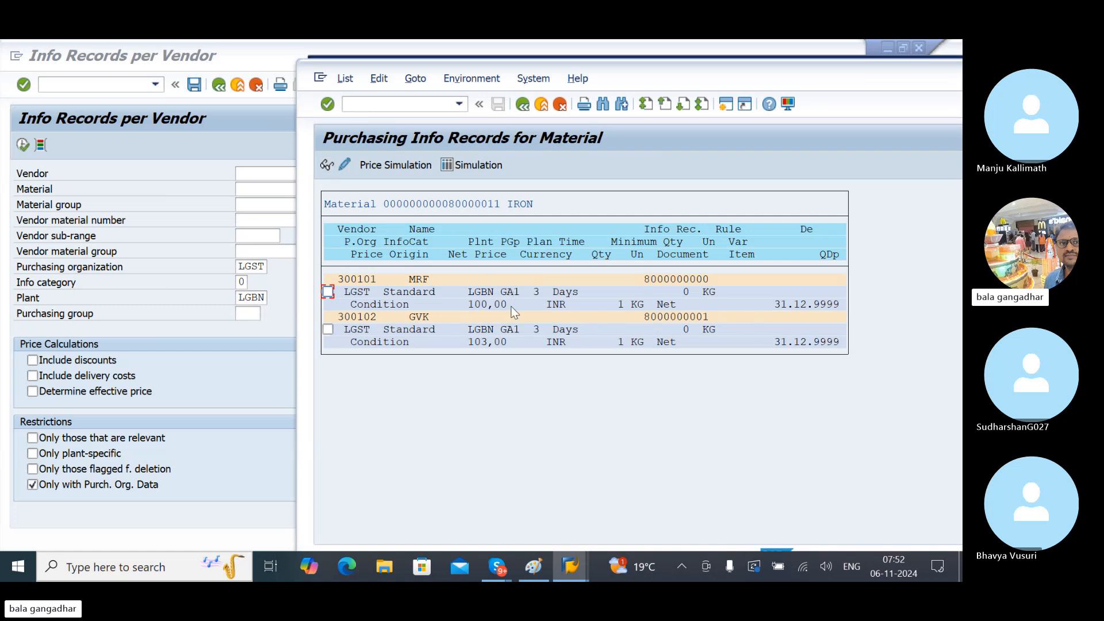
- Price-simulate vendors 300101 and 300102's info records, showing 100,00 INR versus 103,00 INR
left_click(328, 292)
left_click(328, 330)
left_click(393, 165)
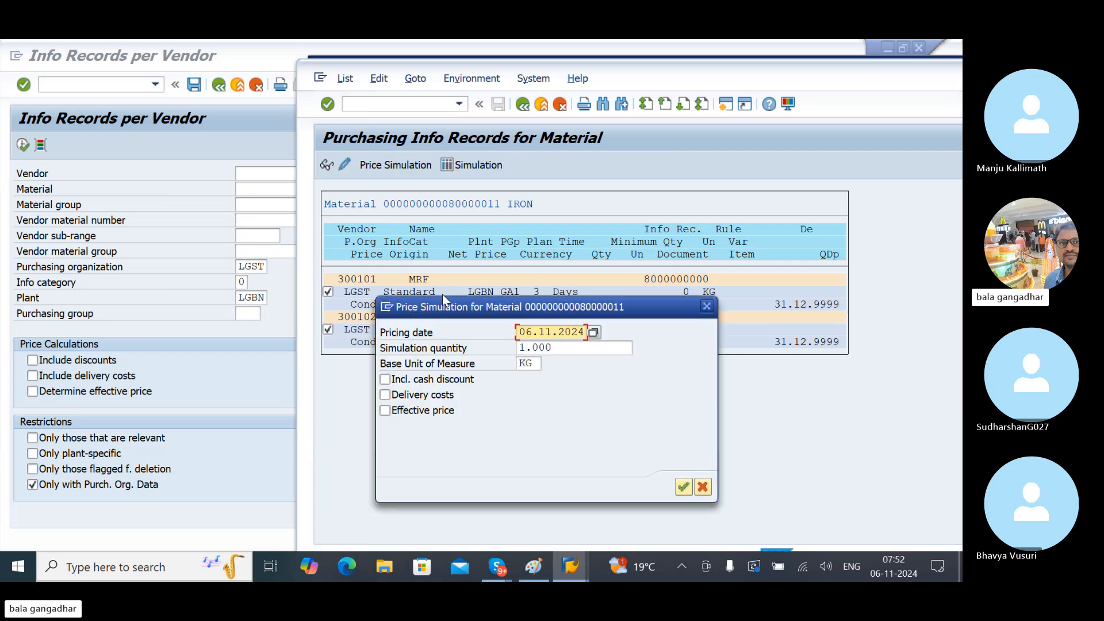
left_click(684, 486)
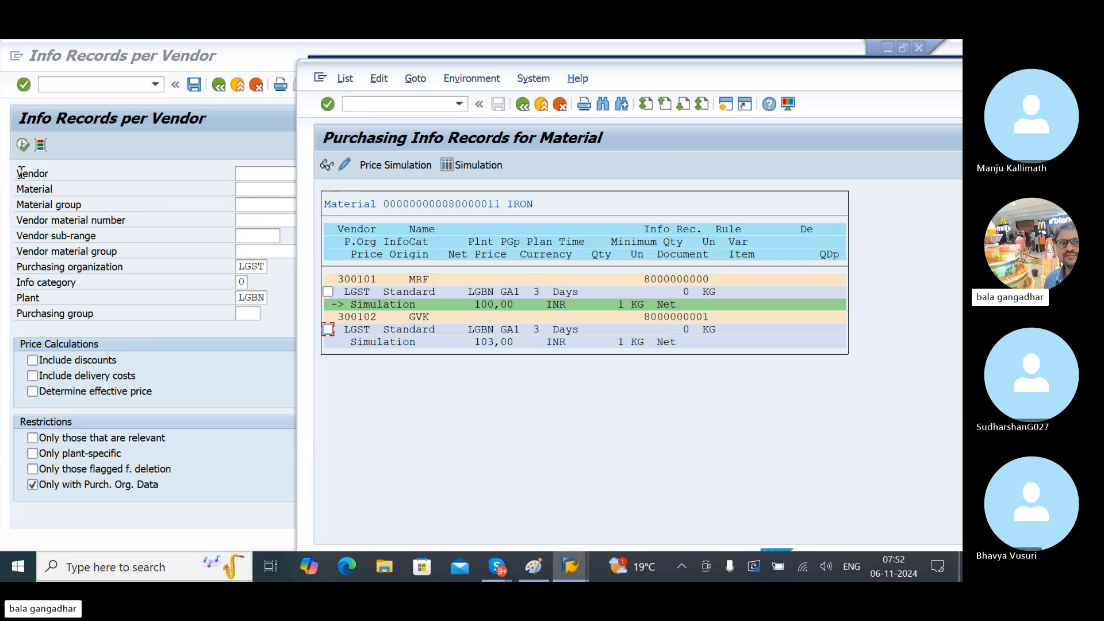
- Re-run the vendor report, price-simulate vendor 300101's IRON record, and move the material window aside
left_click(29, 145)
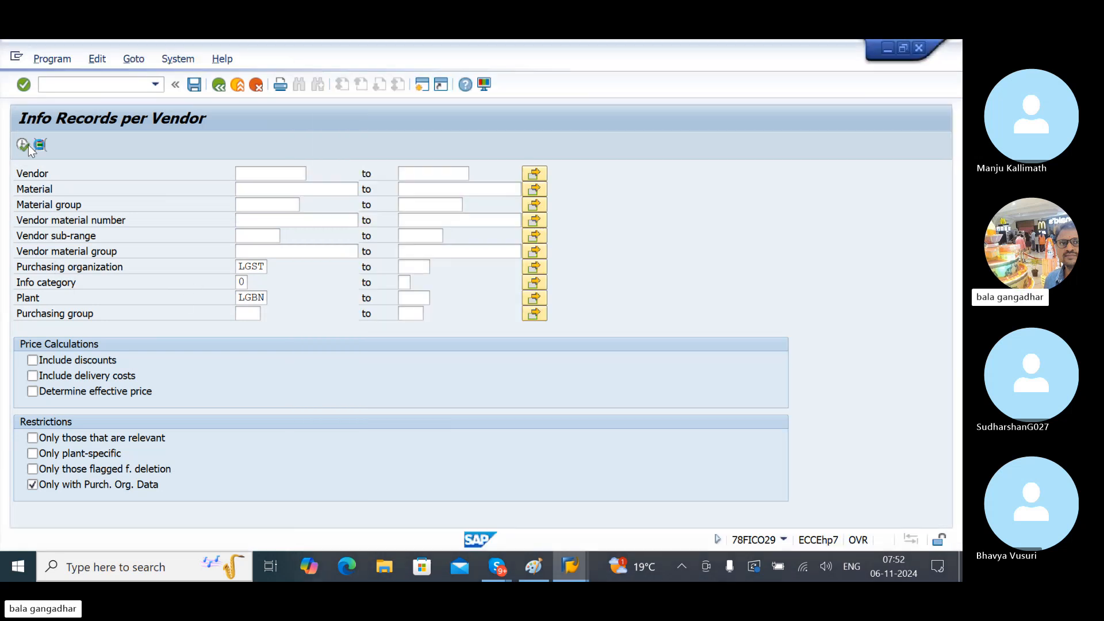
left_click(29, 145)
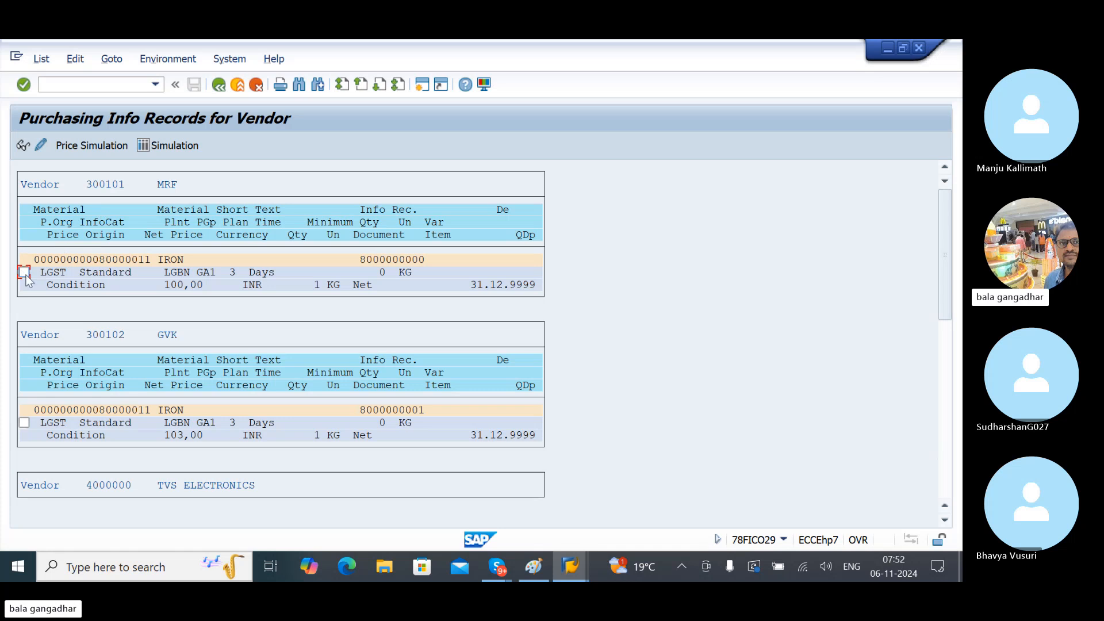
left_click(24, 273)
left_click(103, 148)
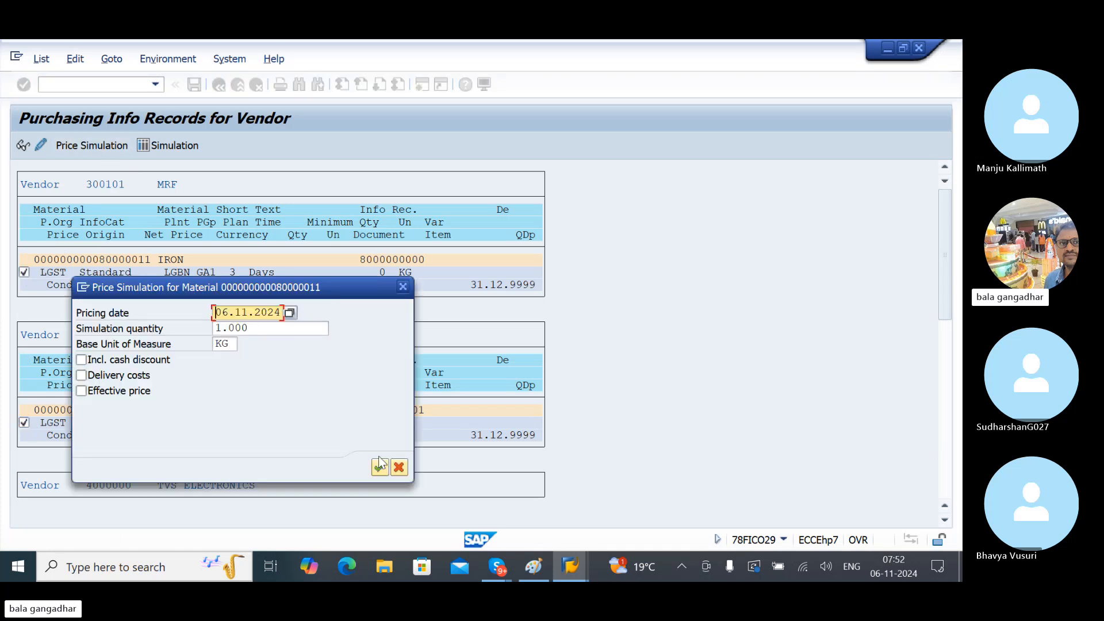
left_click(378, 458)
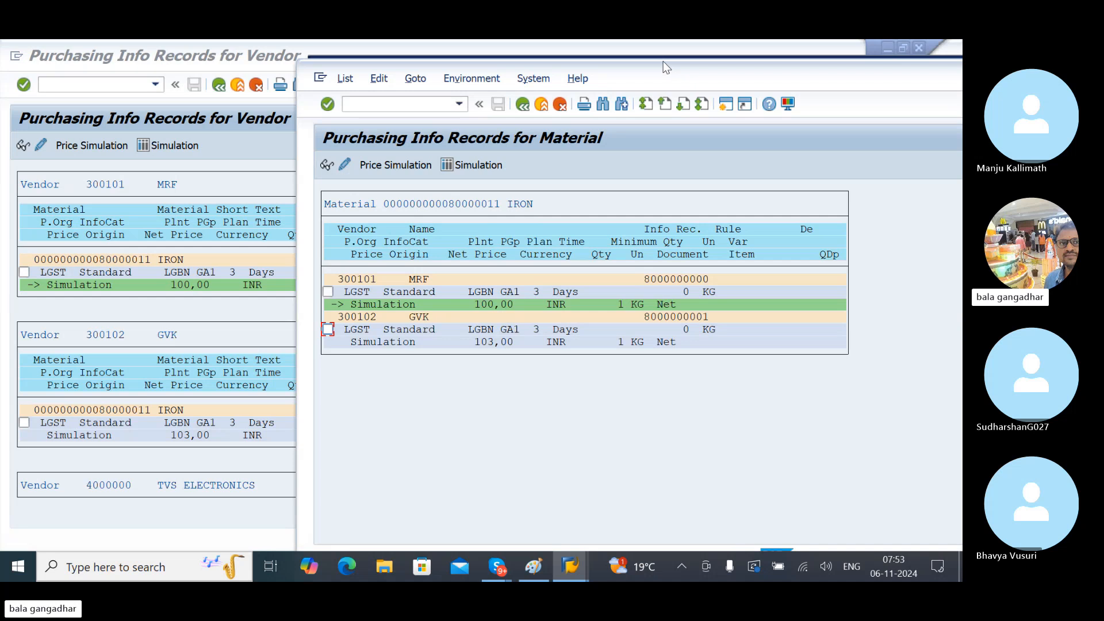
left_click_drag(664, 61, 722, 71)
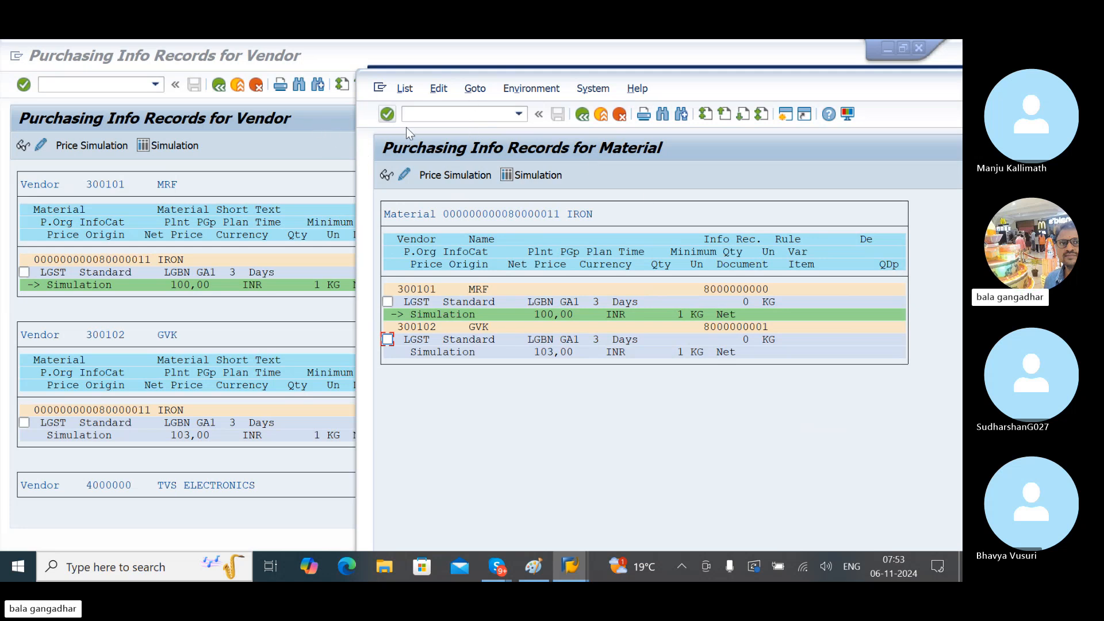
- Back out to SAP Easy Access and highlight ME11, ME1L and ME1M in the Info Record tree
left_click(219, 85)
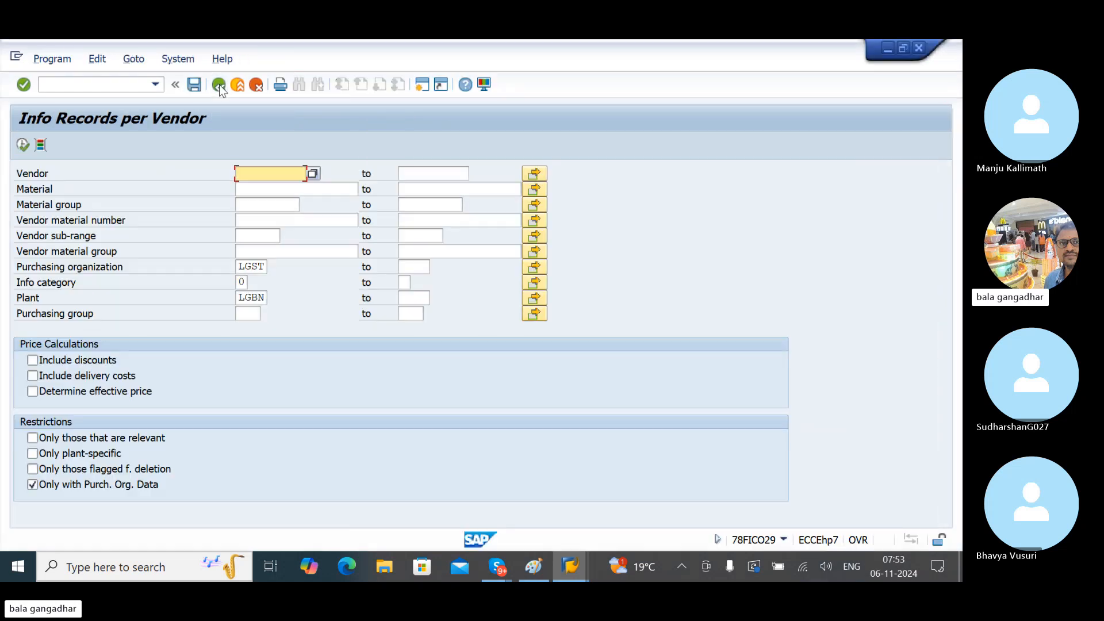
left_click(219, 85)
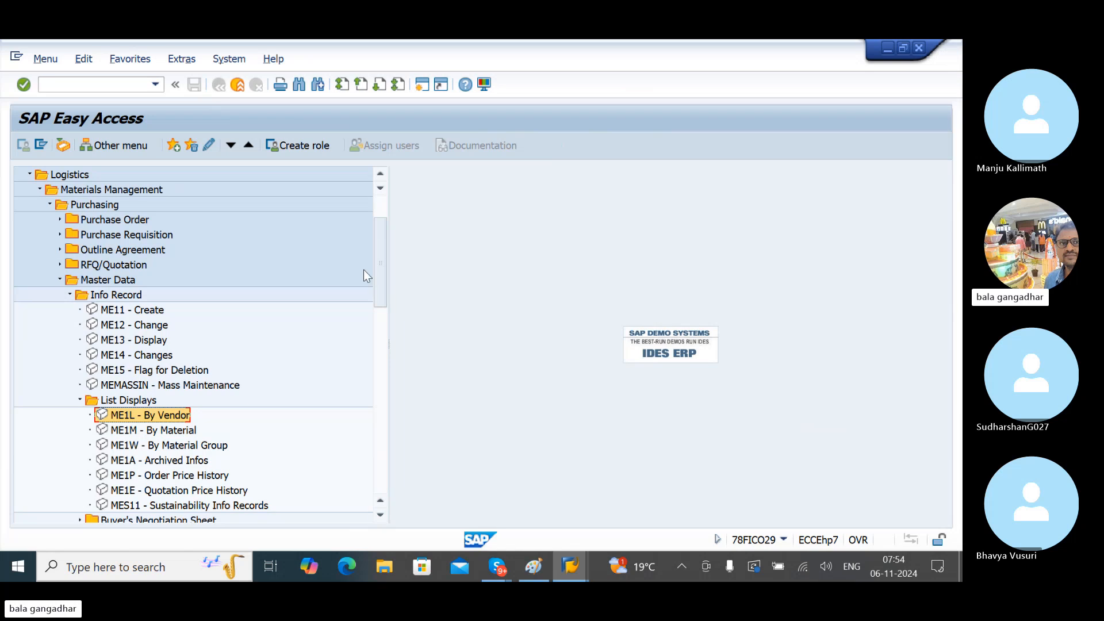
left_click_drag(384, 270, 384, 248)
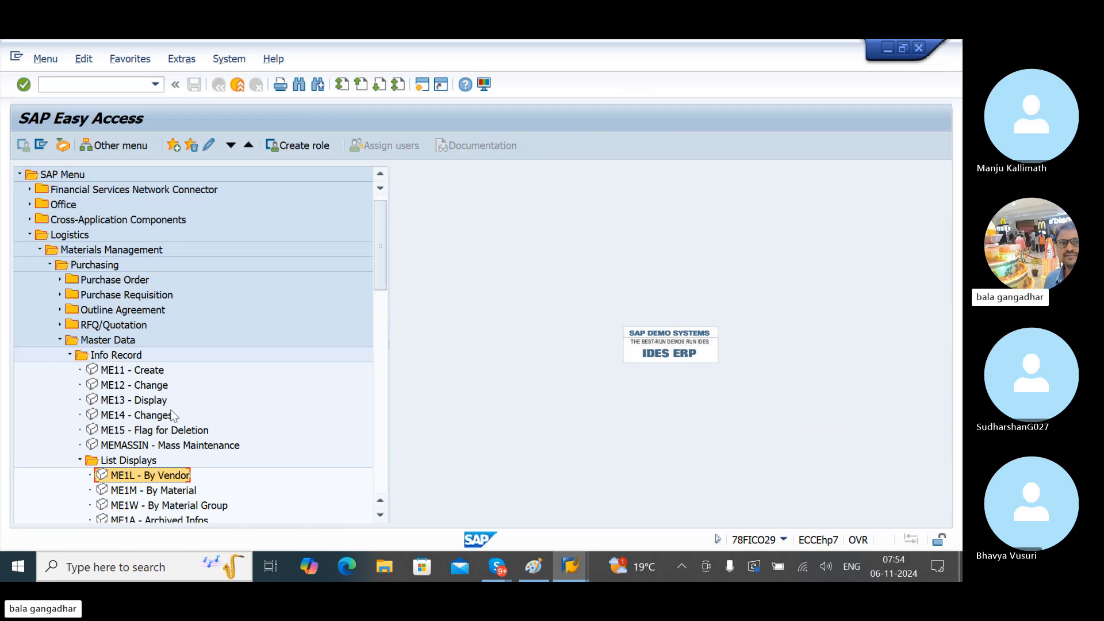
left_click(153, 374)
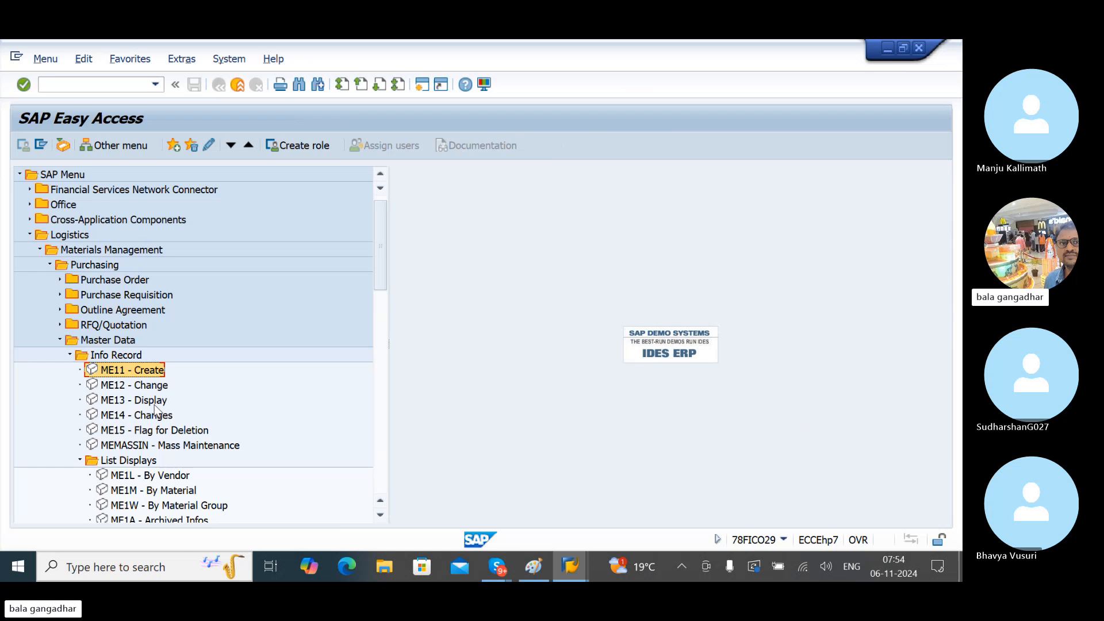
left_click(174, 479)
left_click(194, 493)
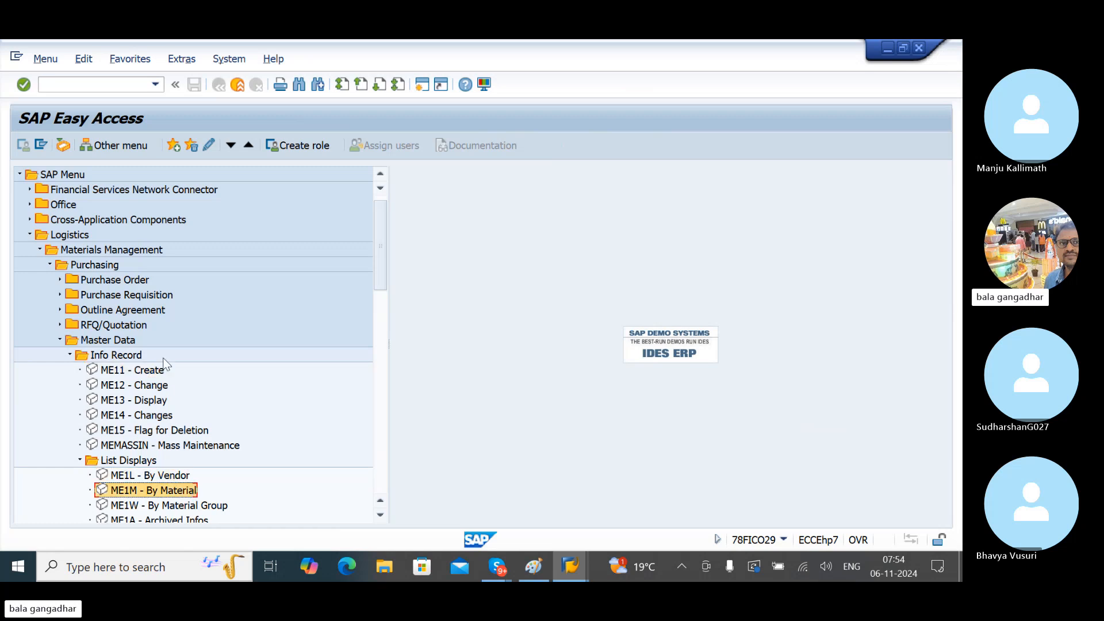
left_click(144, 372)
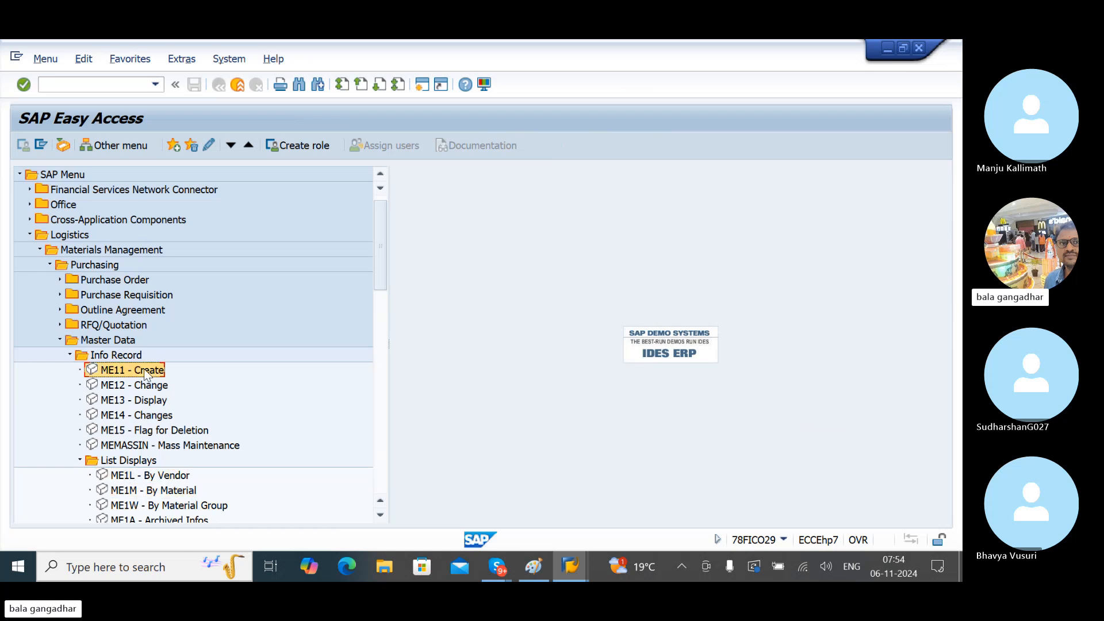
double_click(144, 370)
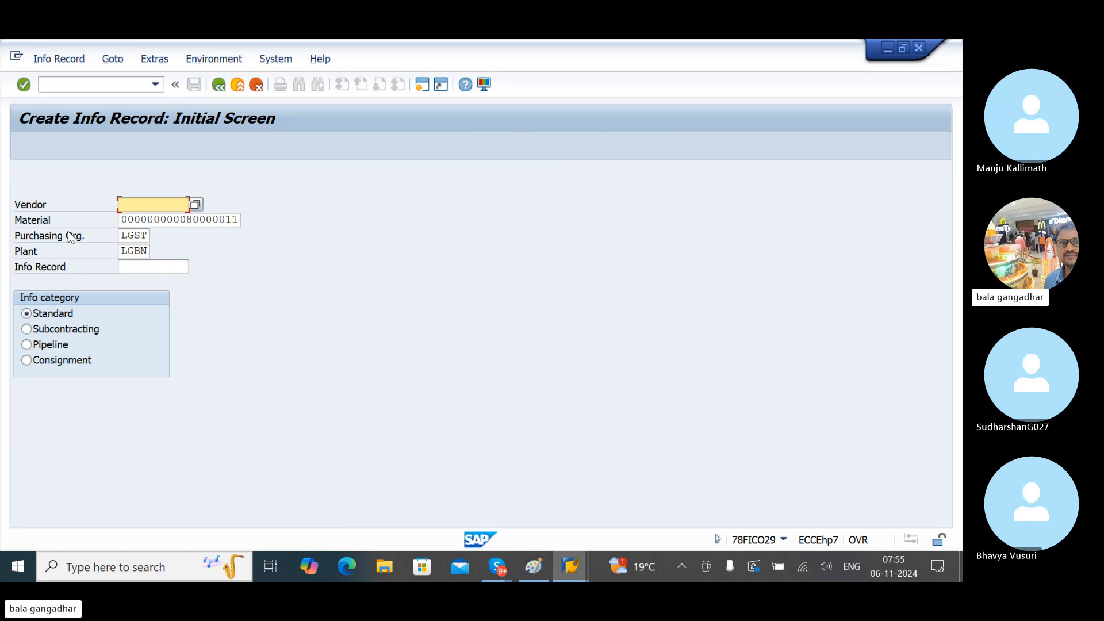
left_click(227, 86)
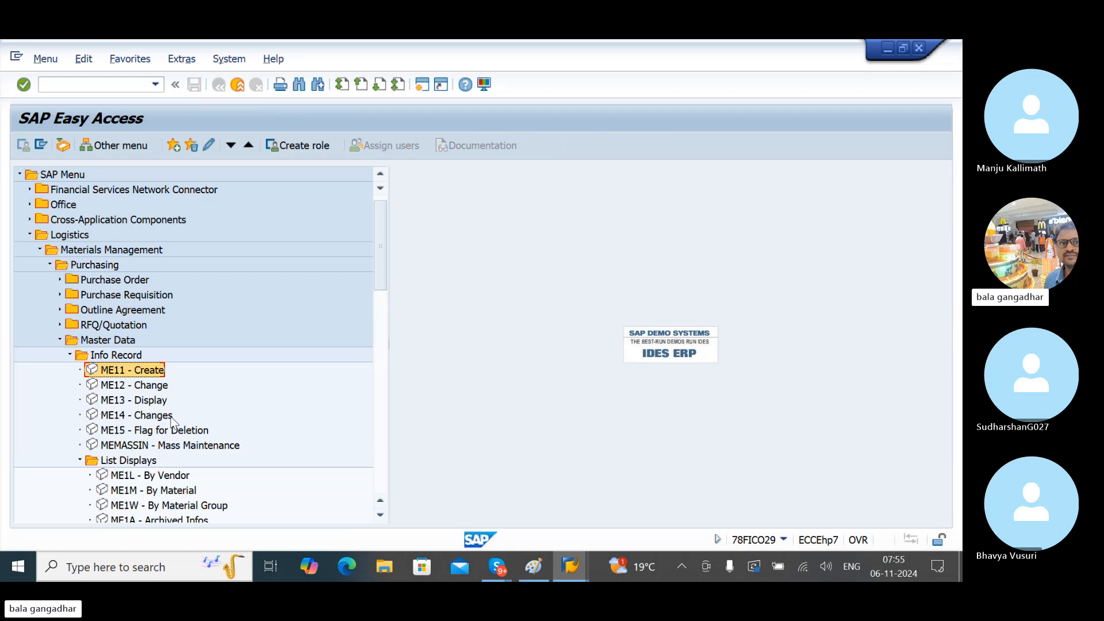
- Collapse Info Record and expand the Source List and Quota Arrangement folders
left_click(70, 355)
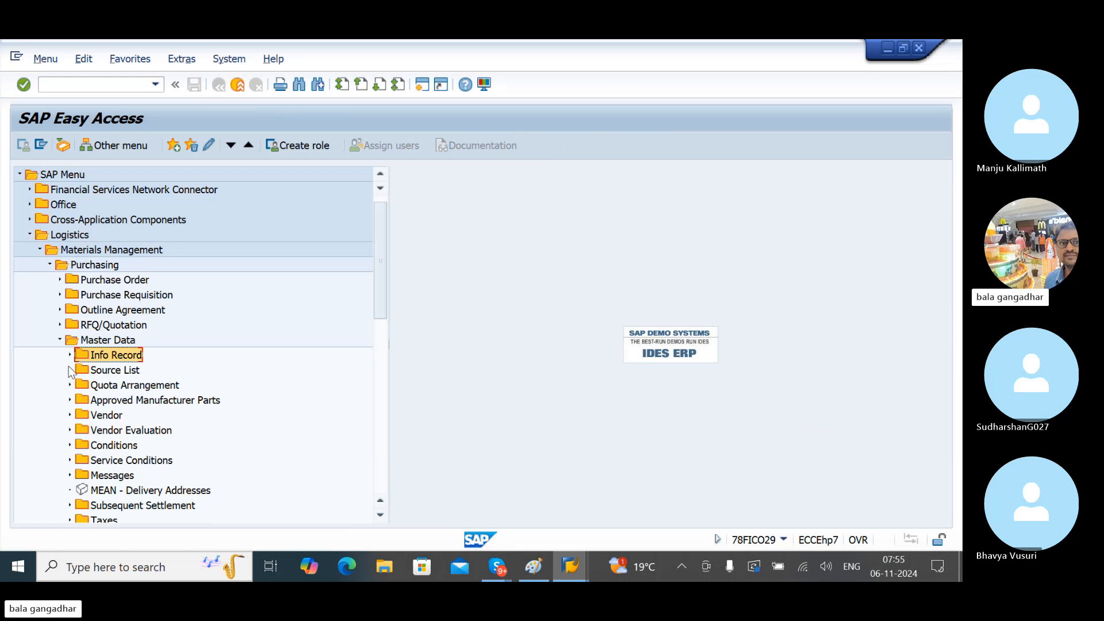
left_click(70, 369)
left_click(137, 373)
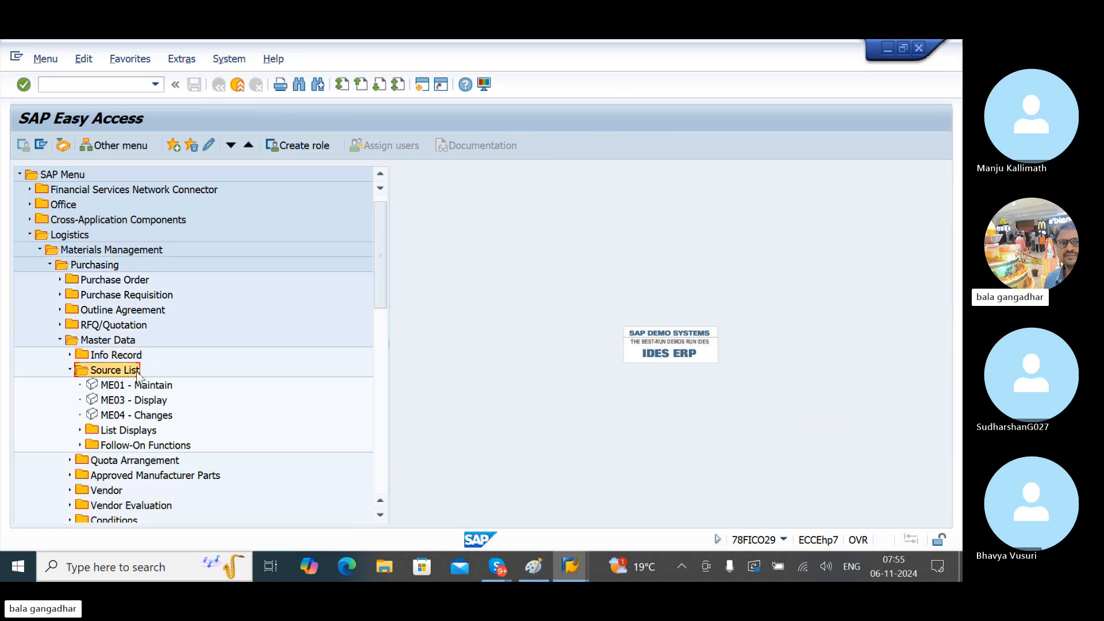
left_click(70, 460)
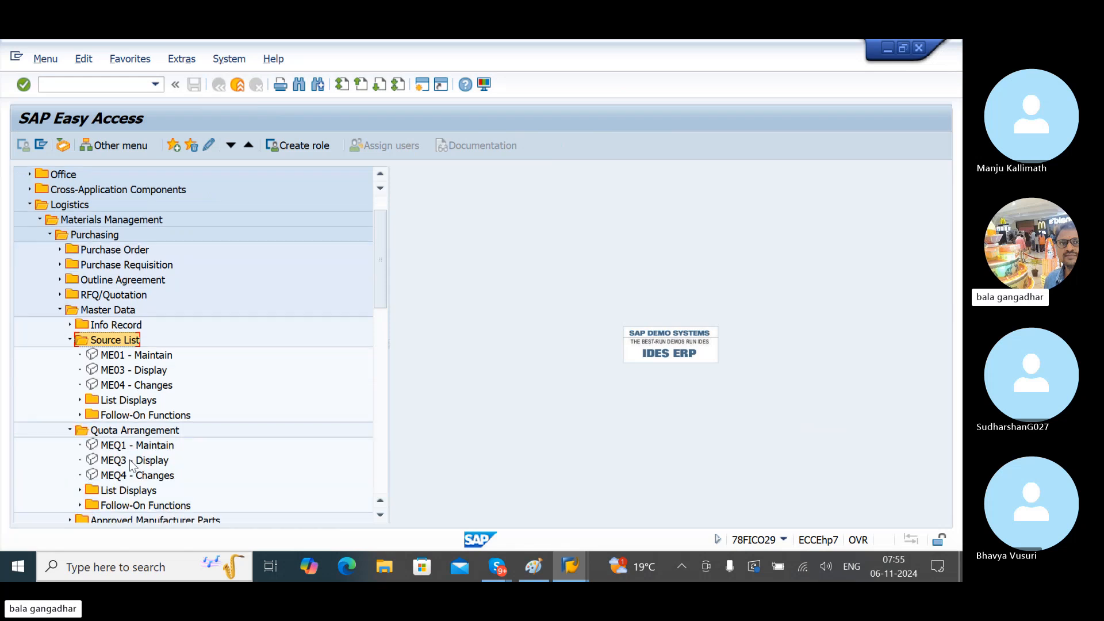
- Open both List Displays folders and highlight ME01, ME0M, MEQ1, MEQM, ME03 and ME04
left_click(127, 356)
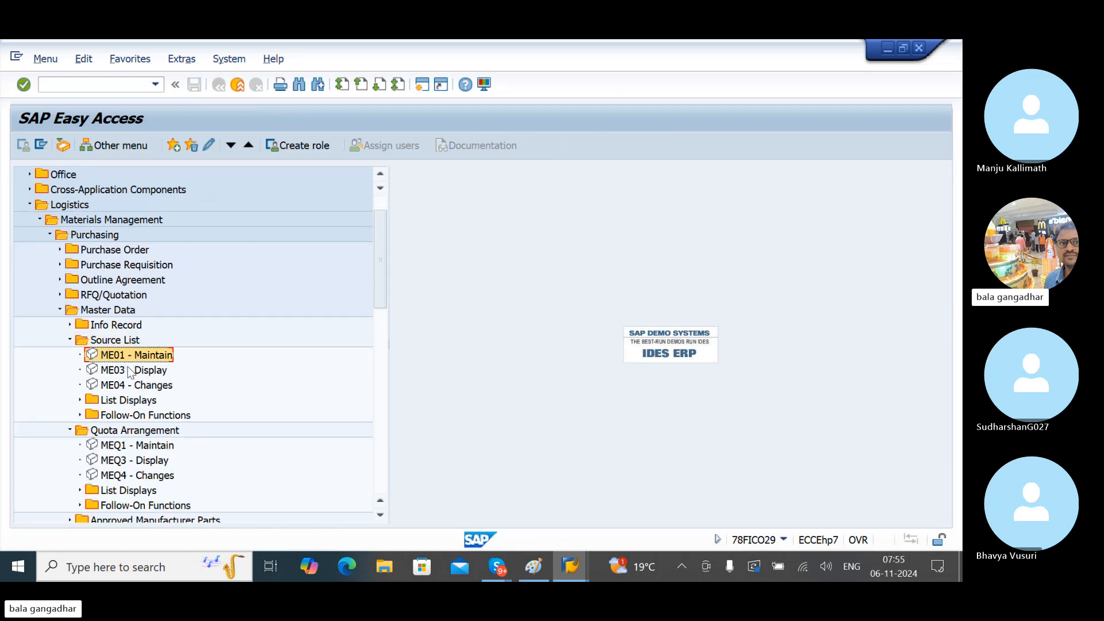
left_click(80, 401)
left_click(132, 416)
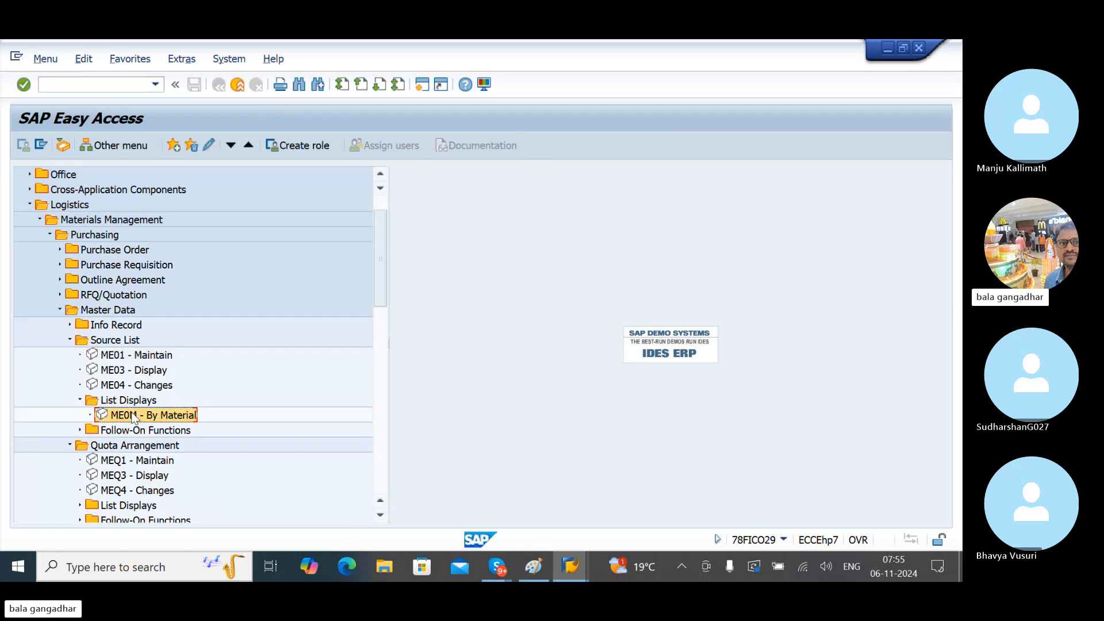
left_click(124, 462)
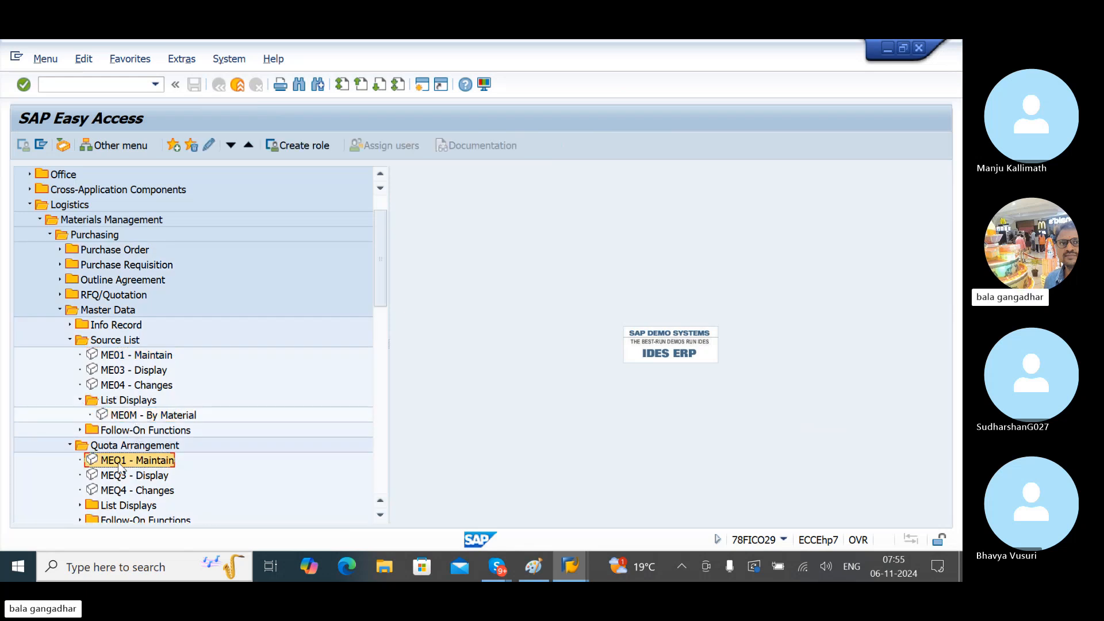
left_click(82, 505)
left_click(129, 492)
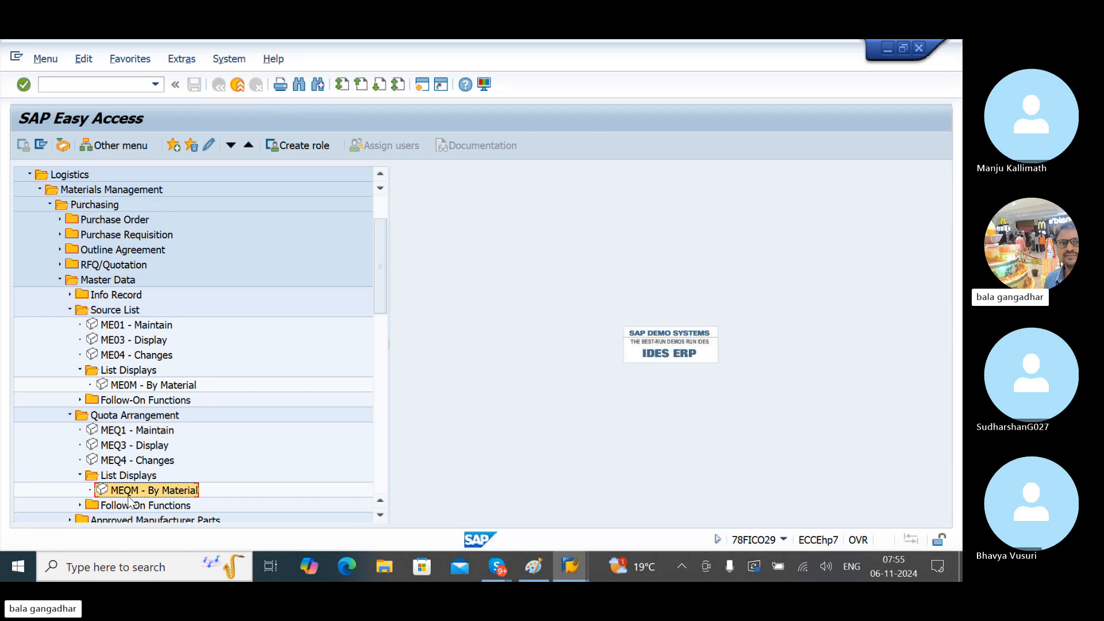
left_click(144, 343)
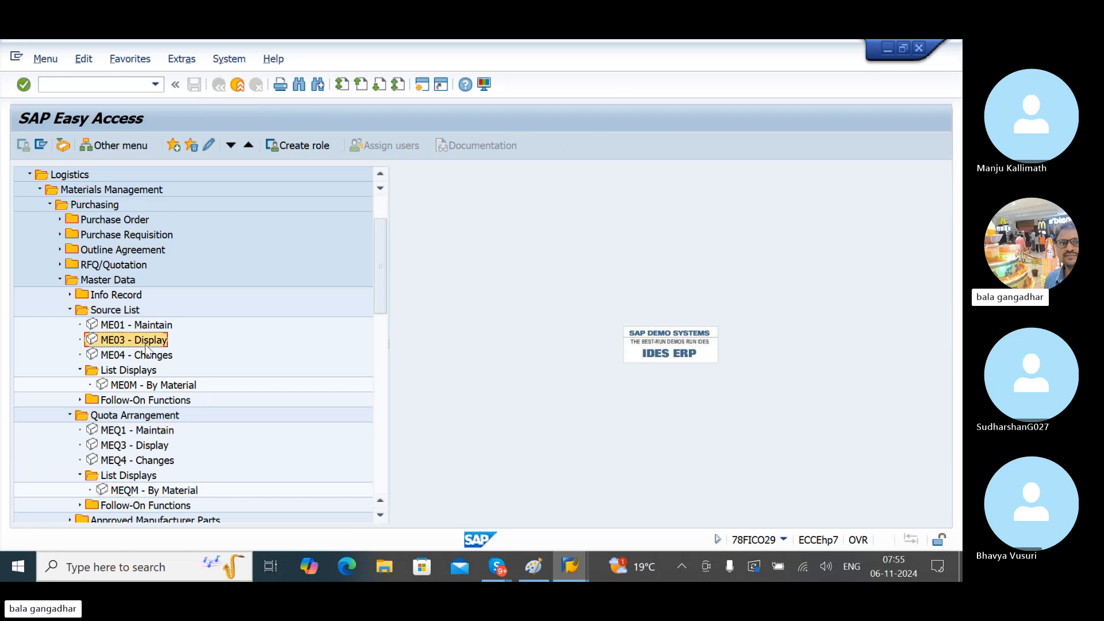
left_click(157, 358)
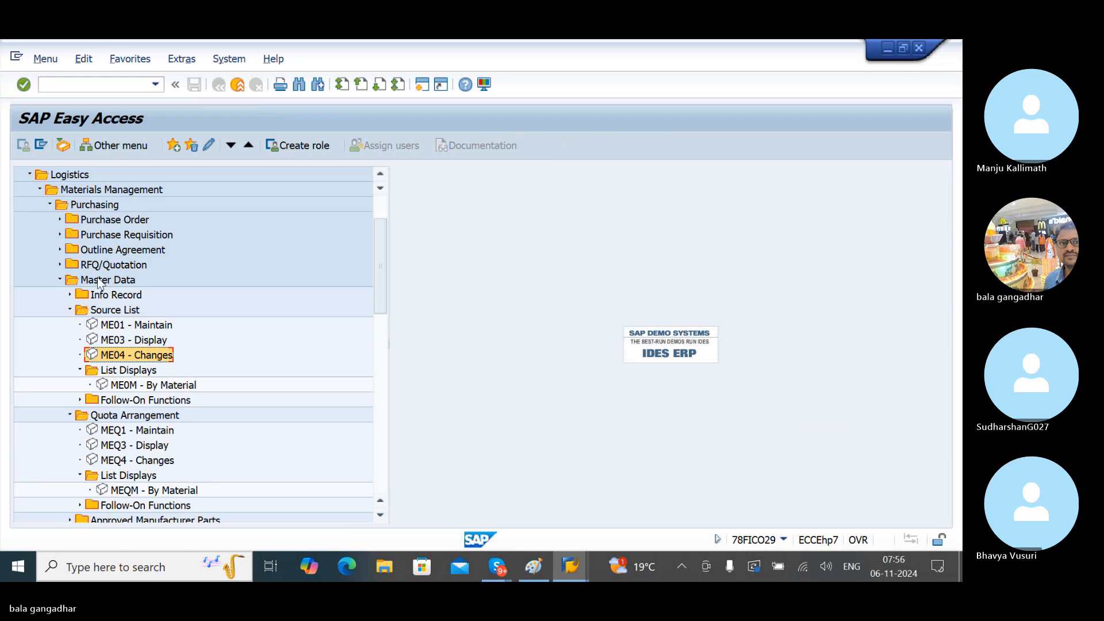
- Highlight the Purchase Requisition, RFQ/Quotation and Purchase Order folders in the menu tree
left_click(102, 232)
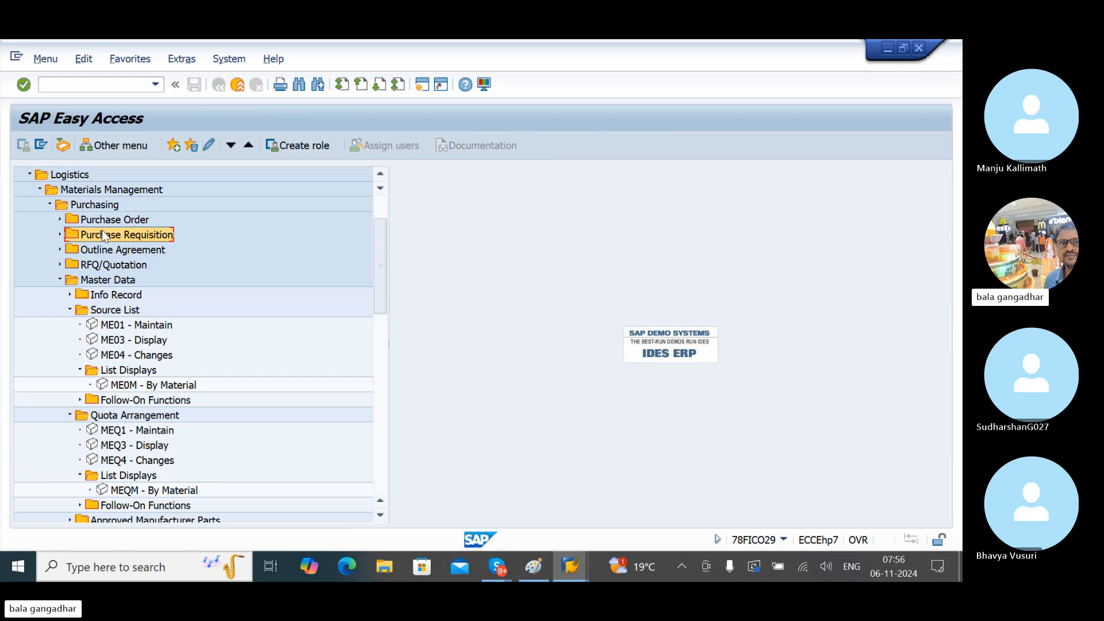
left_click(113, 266)
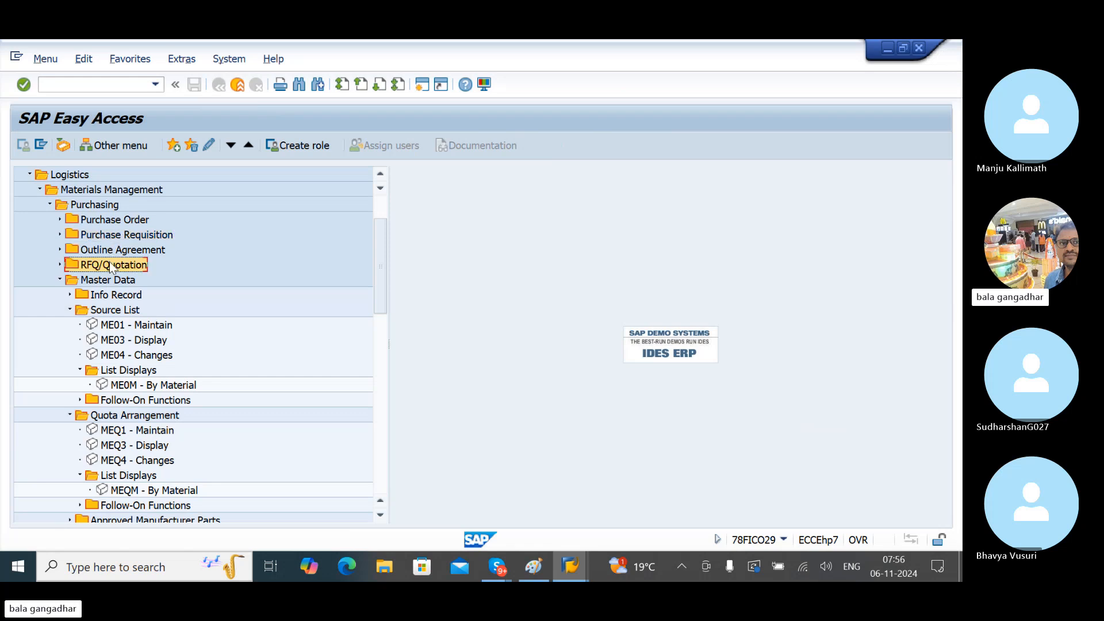
left_click(106, 220)
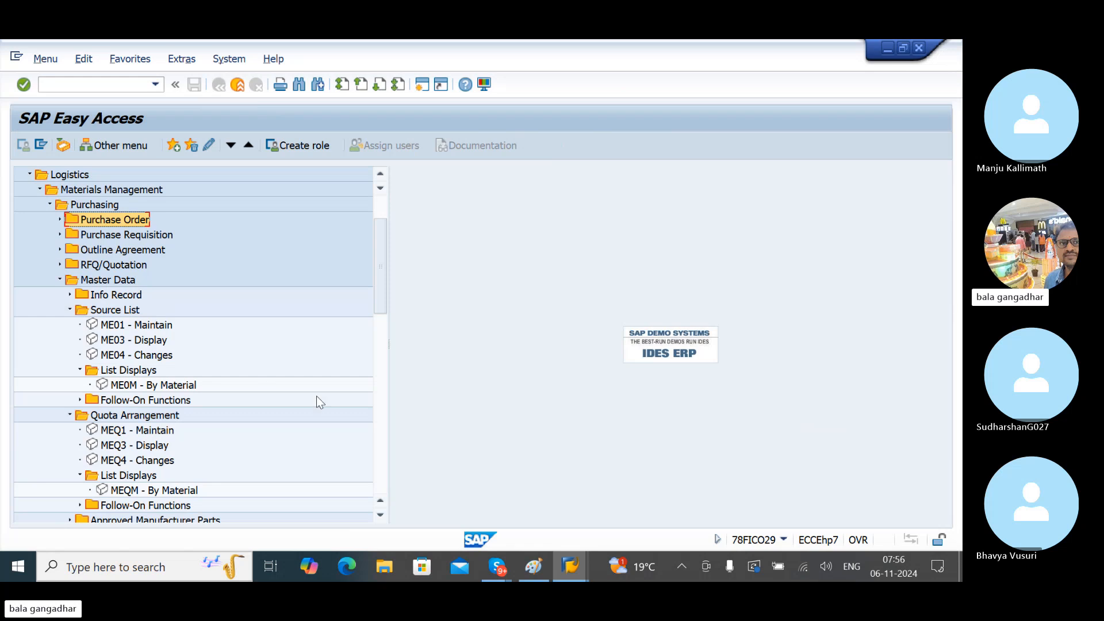
- Bring the Skype call window to the front and show its chat panel
mouse_move(499, 560)
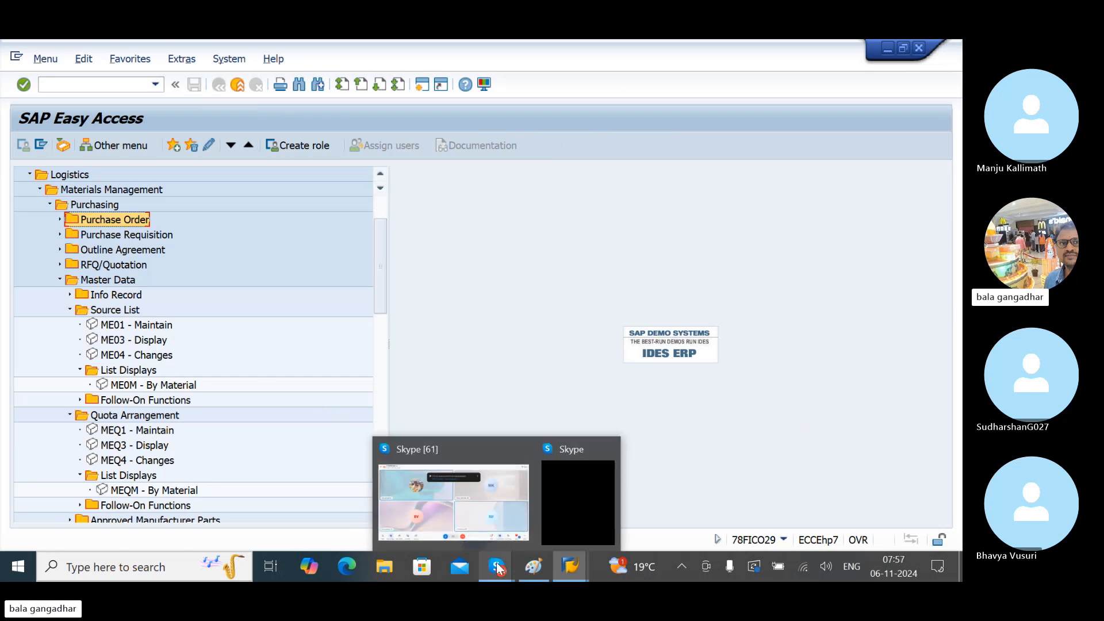
left_click(477, 516)
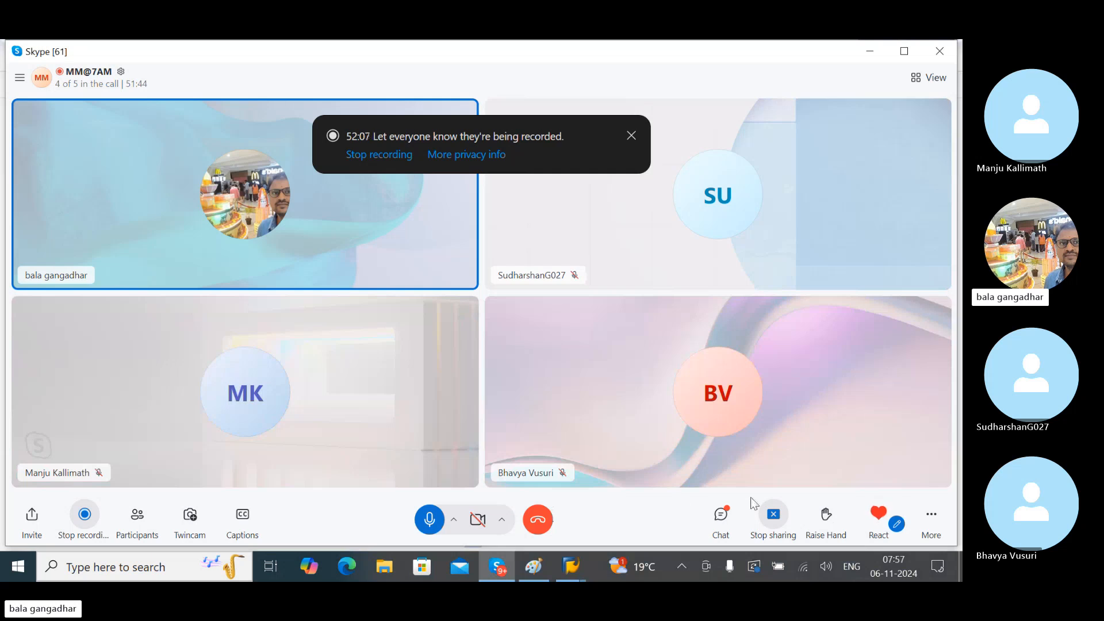
left_click(723, 520)
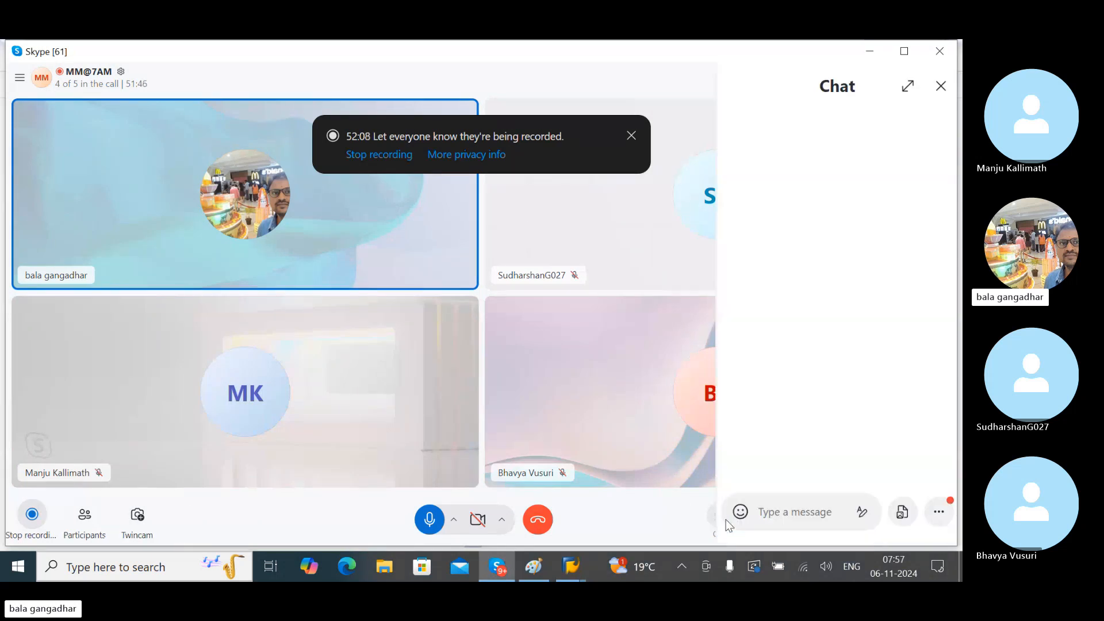